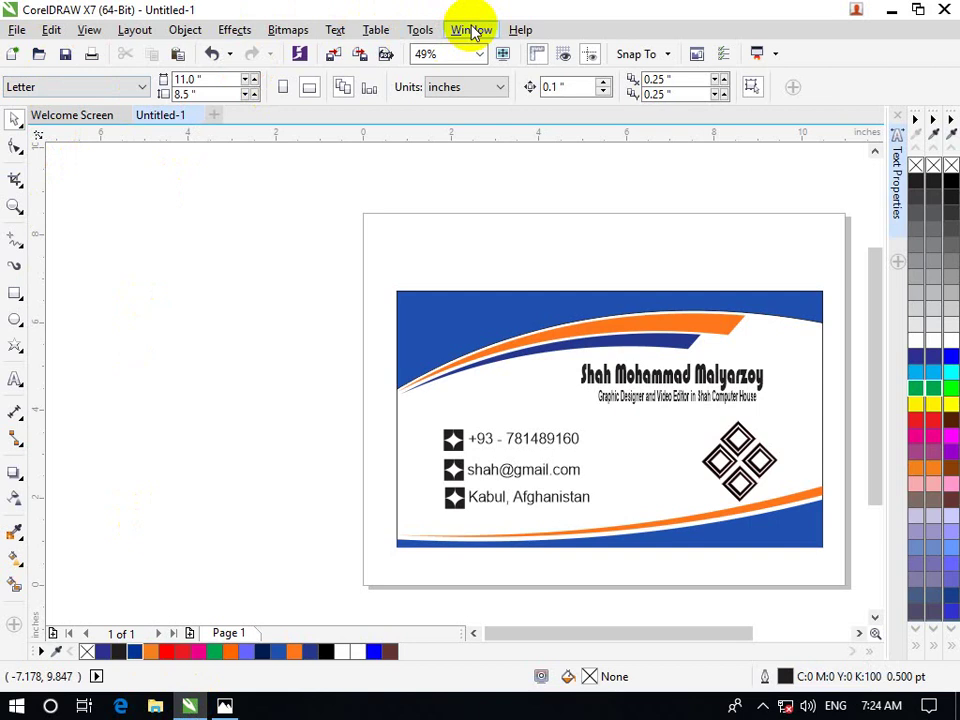
{"action": "left_click_drag", "start_coordinate": [654, 632], "coordinate": [677, 633]}
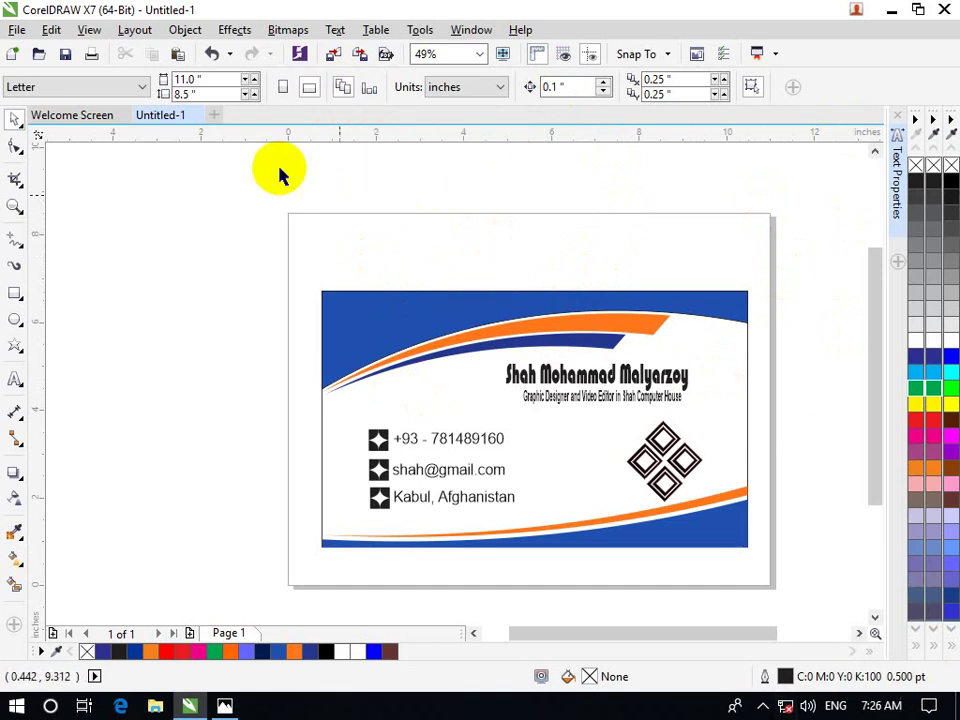
{"action": "left_click_drag", "start_coordinate": [761, 636], "coordinate": [793, 636]}
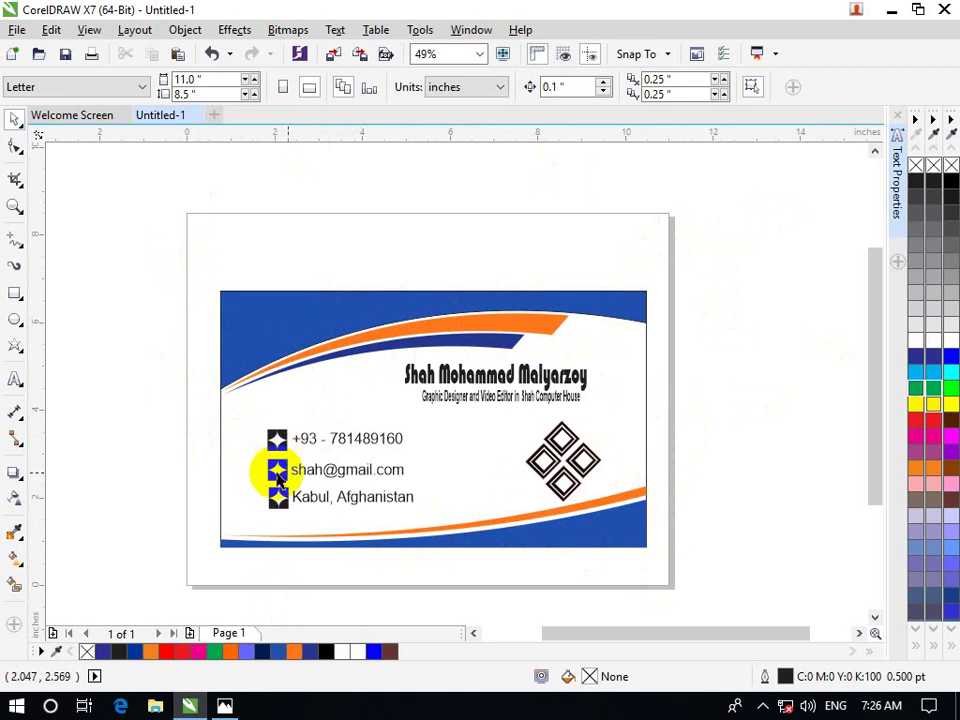
{"action": "mouse_move", "coordinate": [886, 320]}
{"action": "left_mouse_down"}
{"action": "mouse_move", "coordinate": [864, 429]}
{"action": "mouse_move", "coordinate": [874, 321]}
{"action": "left_mouse_up"}
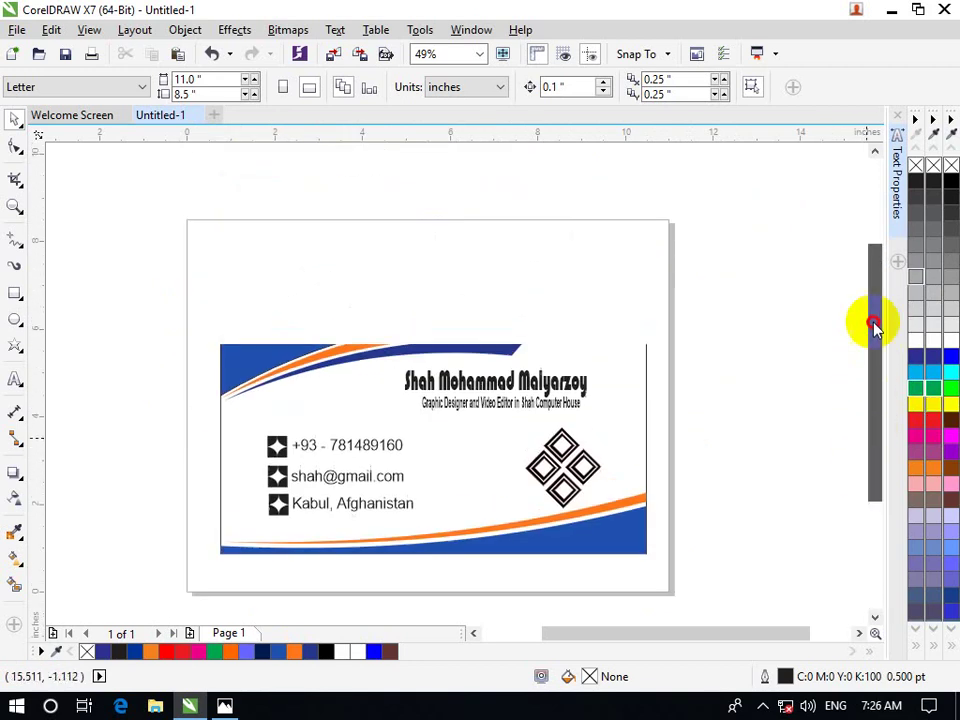
Create a new landscape Letter document and draw a rectangle about 10.28 by 6.01 inches for the card outline.
{"action": "left_click", "coordinate": [214, 117]}
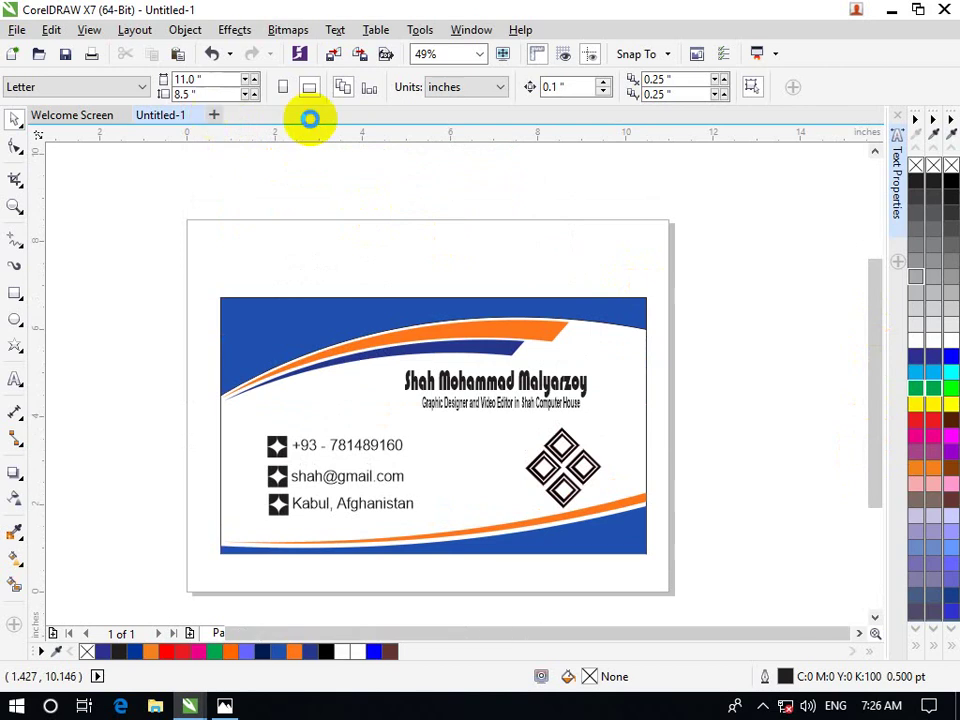
{"action": "left_click", "coordinate": [309, 88]}
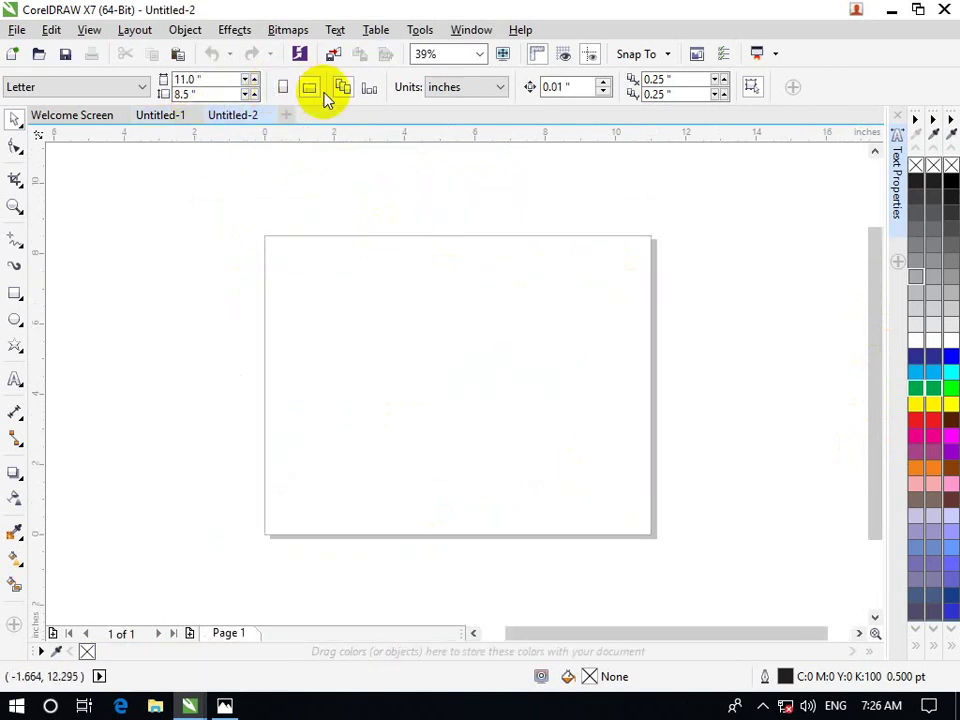
{"action": "left_click", "coordinate": [15, 293]}
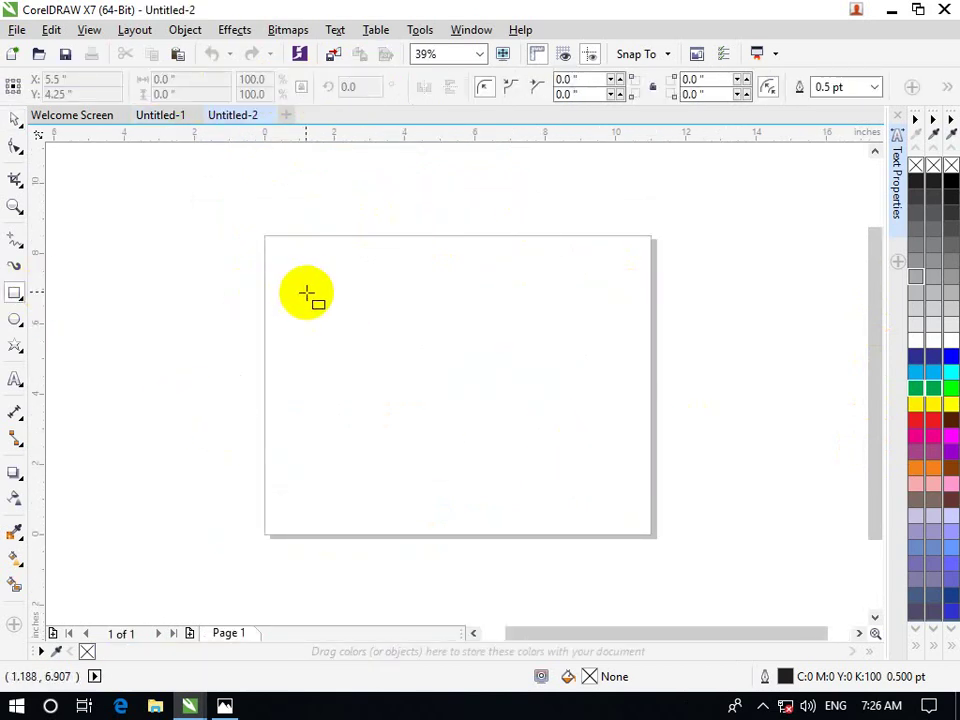
{"action": "mouse_move", "coordinate": [280, 287]}
{"action": "left_mouse_down"}
{"action": "mouse_move", "coordinate": [336, 336]}
{"action": "mouse_move", "coordinate": [636, 486]}
{"action": "mouse_move", "coordinate": [640, 497]}
{"action": "left_mouse_up"}
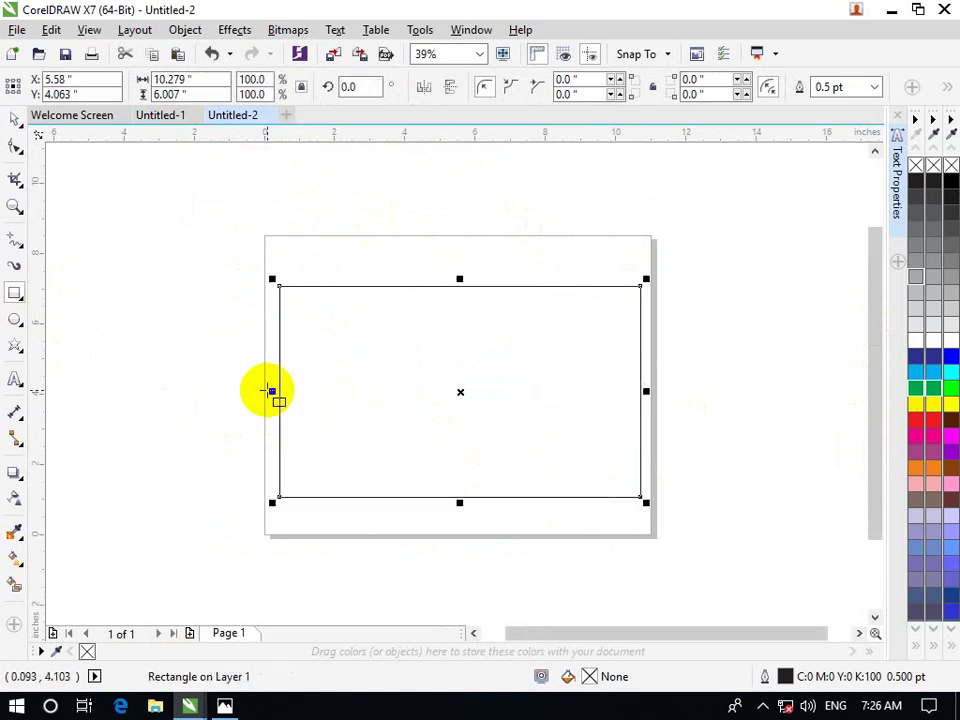
{"action": "mouse_move", "coordinate": [270, 391]}
{"action": "left_mouse_down"}
{"action": "mouse_move", "coordinate": [253, 390]}
{"action": "mouse_move", "coordinate": [263, 391]}
{"action": "left_mouse_up"}
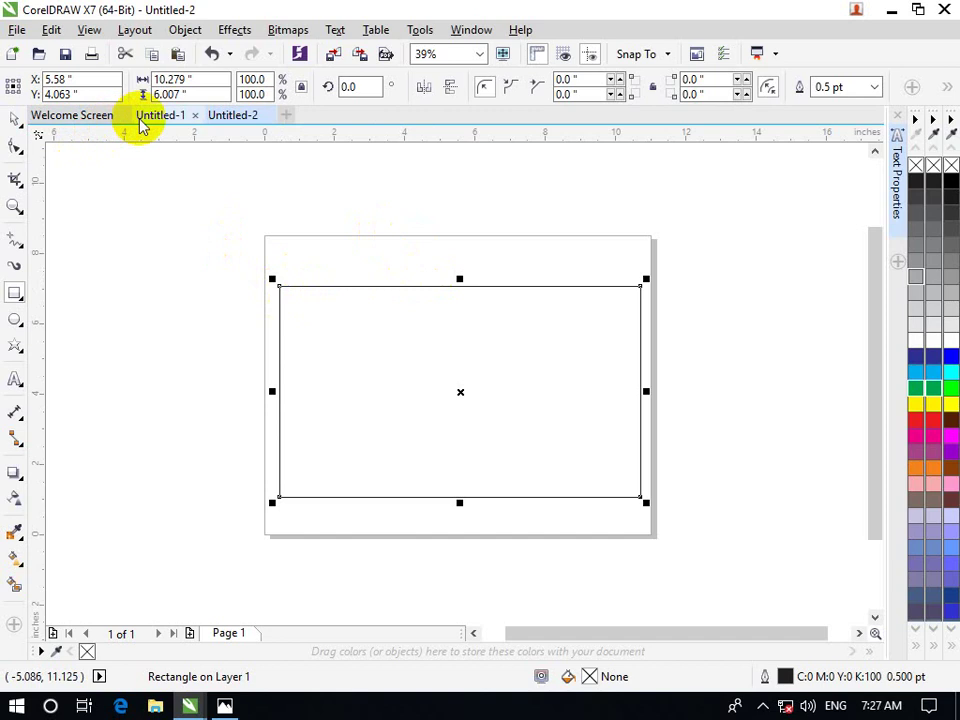
Draw a straight freehand line about 10.87 inches wide, rising about 1.71 inches across the rectangle's upper part and past both sides.
{"action": "left_click", "coordinate": [165, 115]}
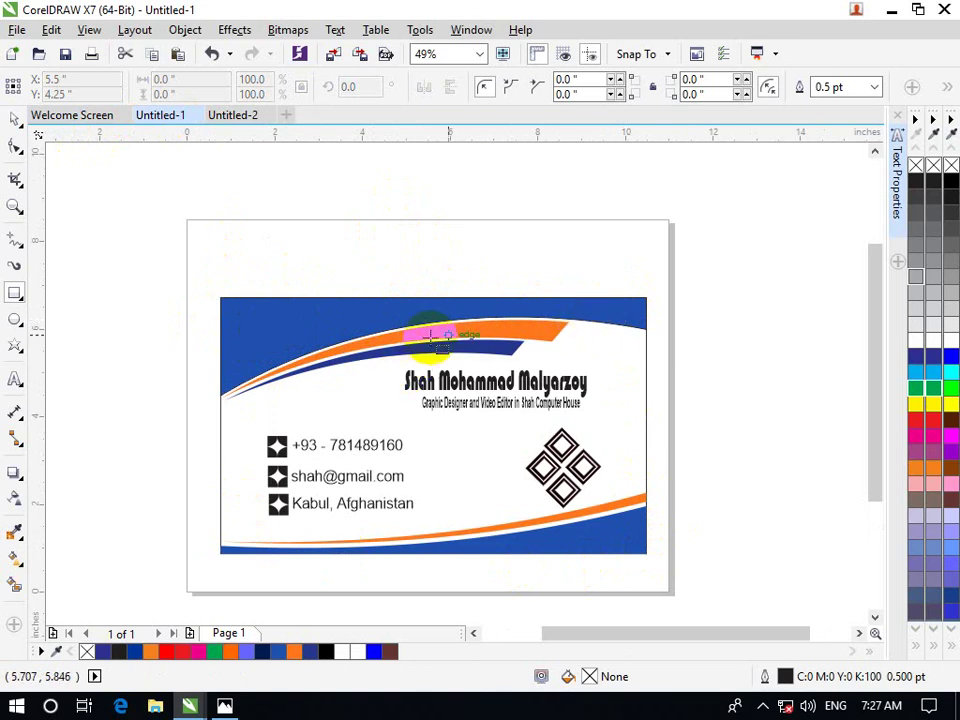
{"action": "left_click", "coordinate": [221, 117]}
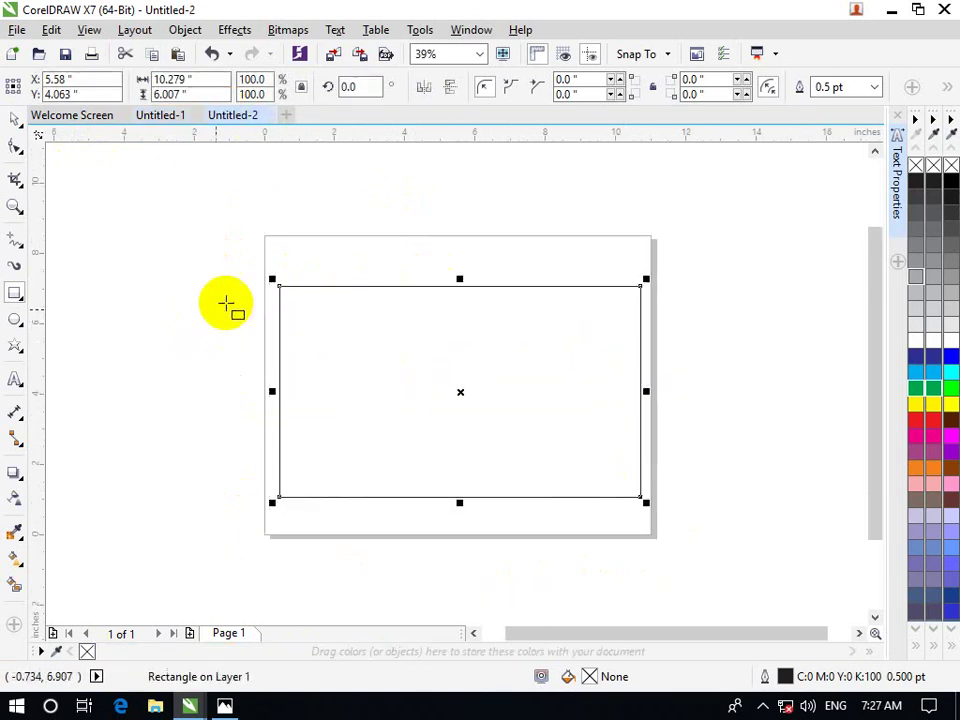
{"action": "left_click_drag", "start_coordinate": [15, 241], "coordinate": [73, 291]}
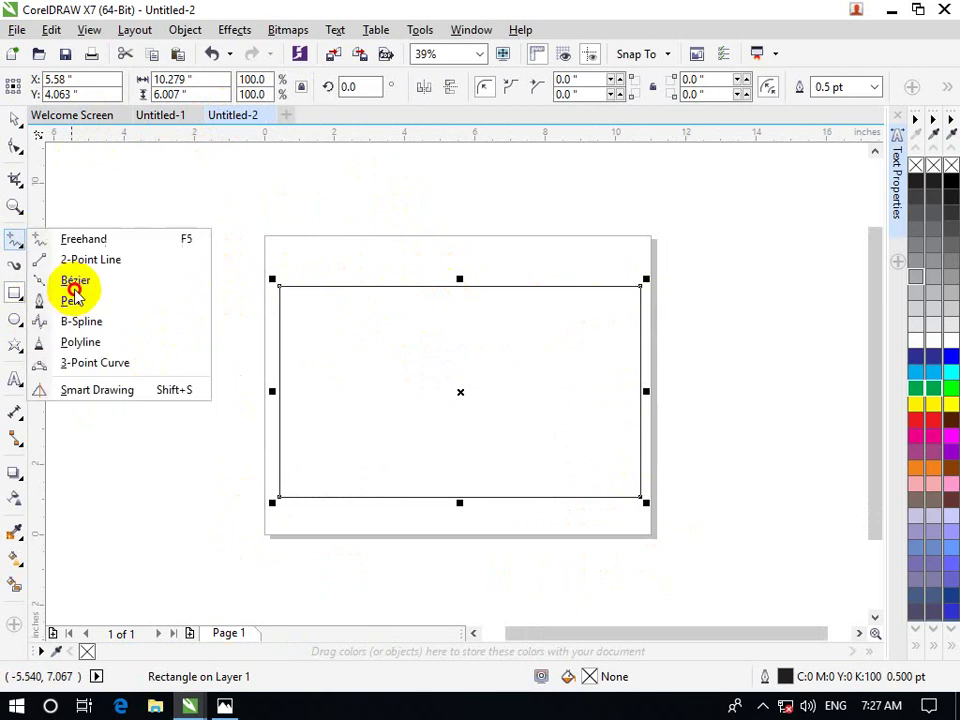
{"action": "left_click", "coordinate": [96, 240]}
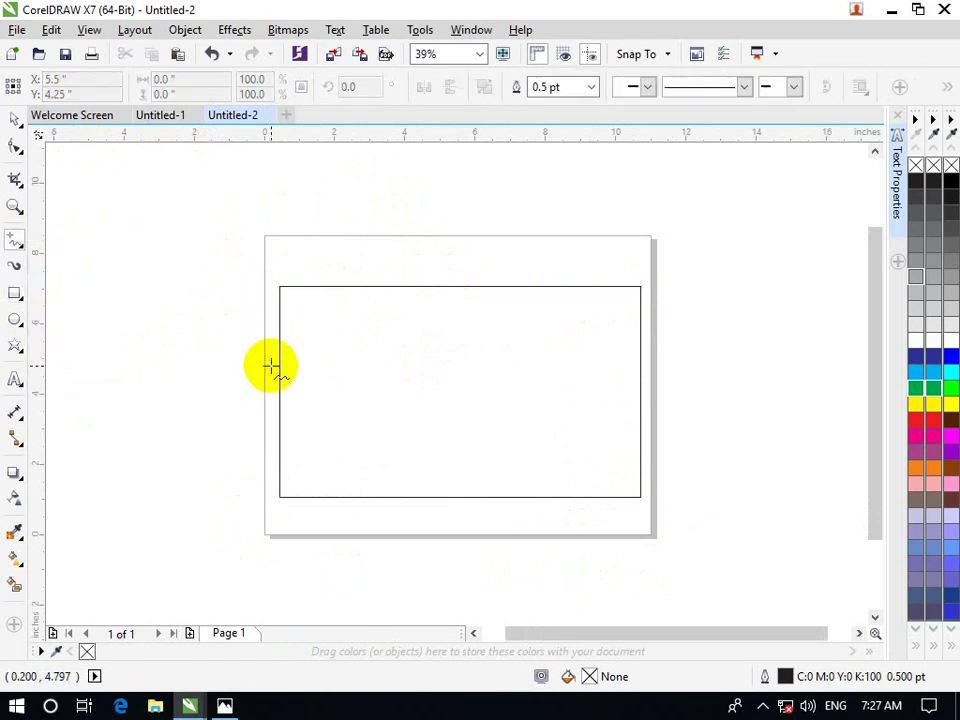
{"action": "left_click", "coordinate": [270, 364]}
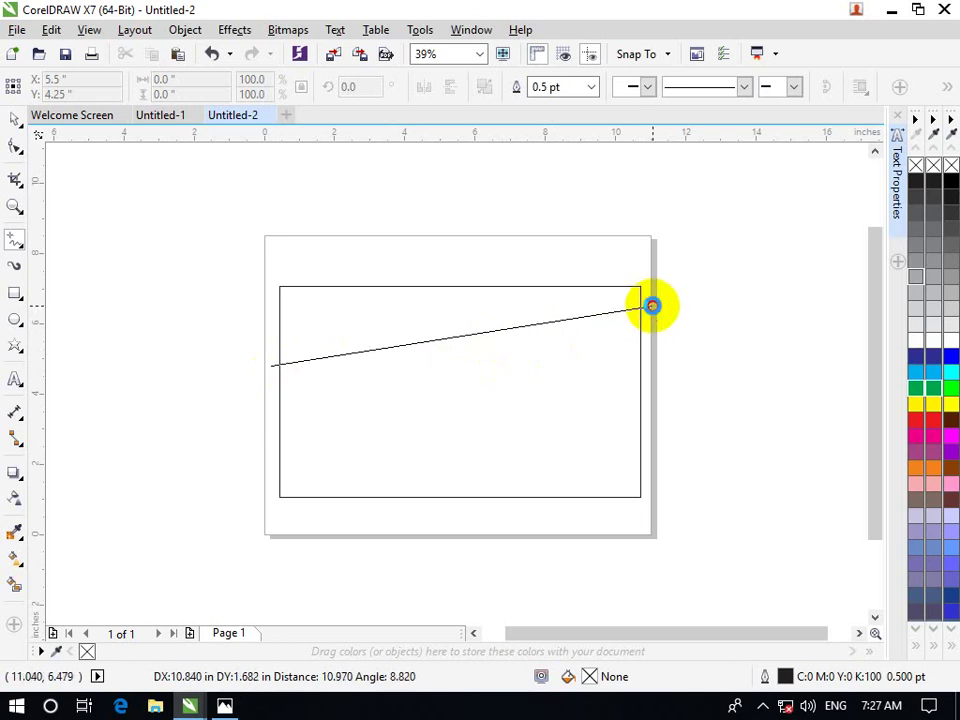
{"action": "left_click", "coordinate": [652, 305]}
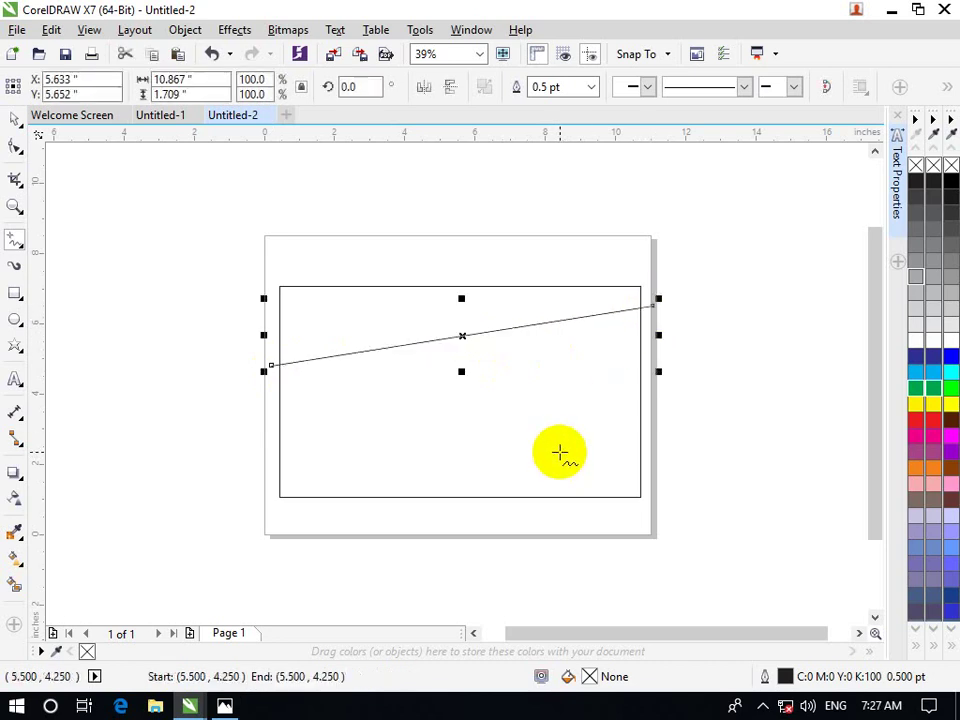
Convert the slanted line to a curve and bow its middle upward to match the finished card's arc.
{"action": "left_click", "coordinate": [168, 117]}
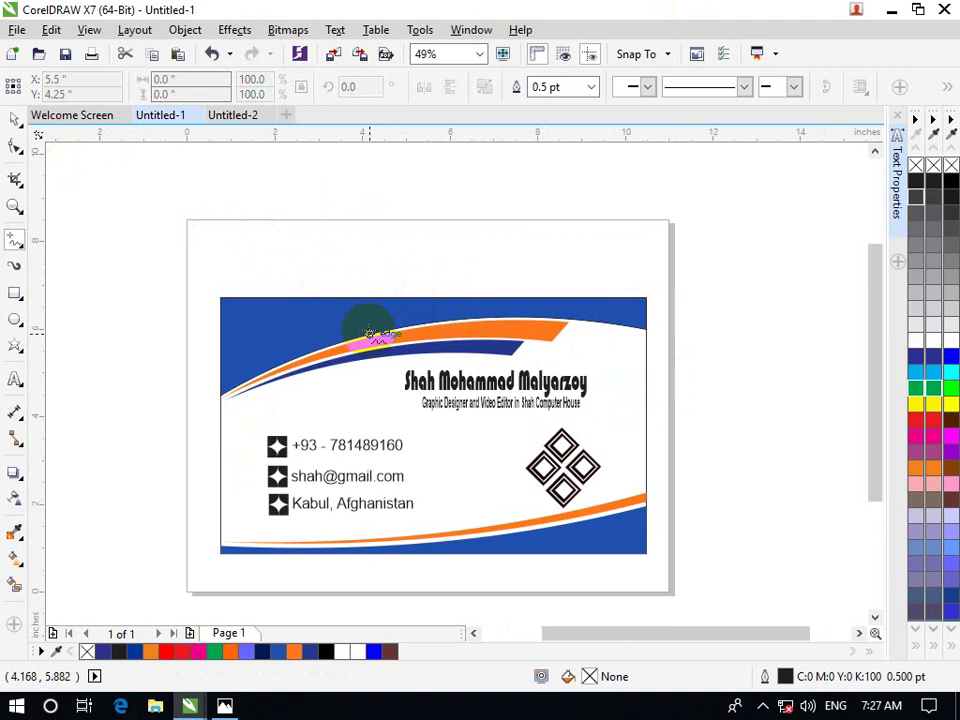
{"action": "left_click", "coordinate": [248, 117]}
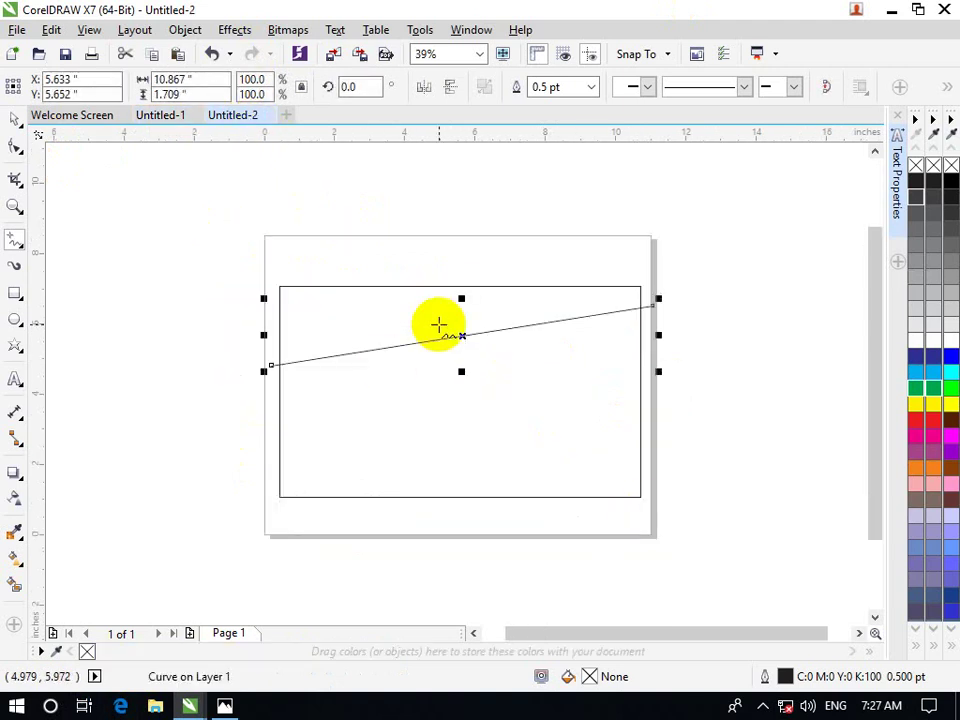
{"action": "left_click", "coordinate": [15, 146]}
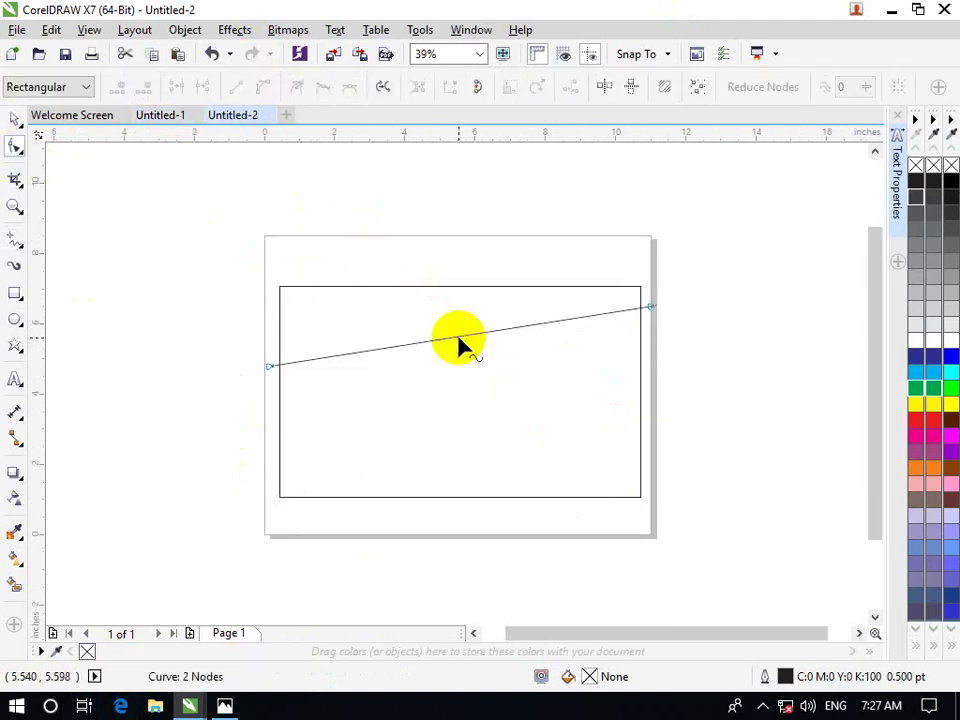
{"action": "left_click", "coordinate": [457, 337]}
{"action": "right_click", "coordinate": [457, 337]}
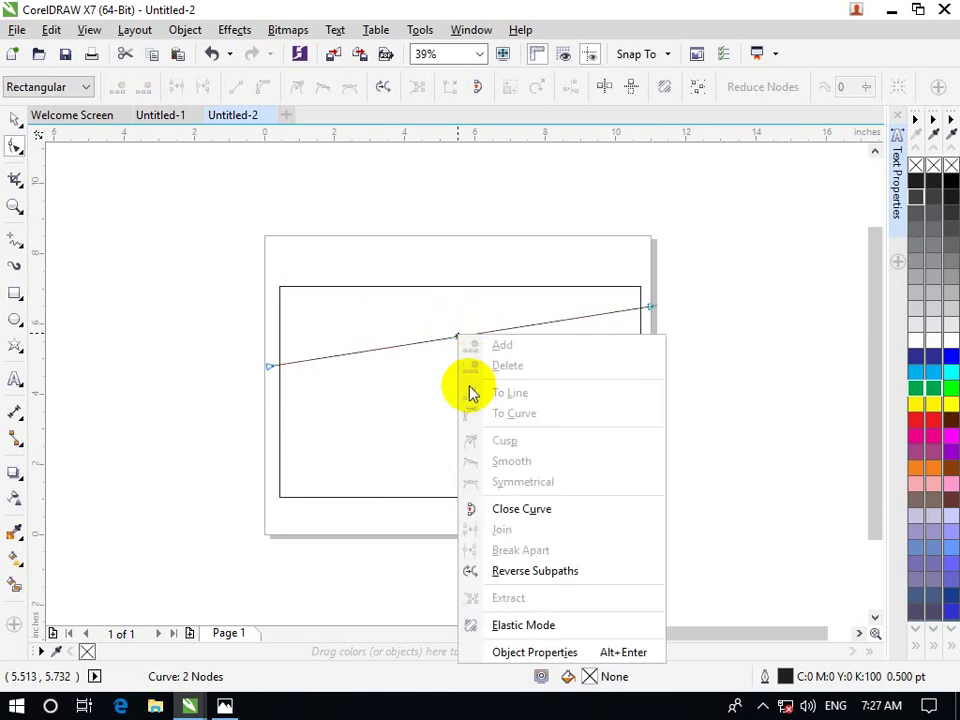
{"action": "left_click", "coordinate": [449, 344]}
{"action": "right_click", "coordinate": [450, 343]}
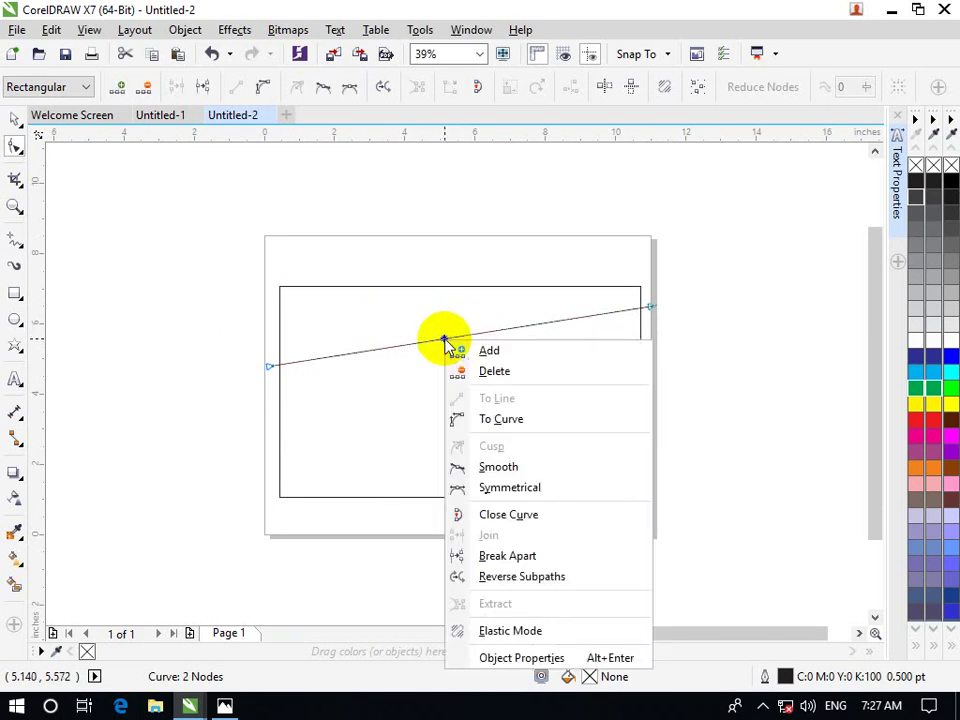
{"action": "left_click", "coordinate": [489, 418]}
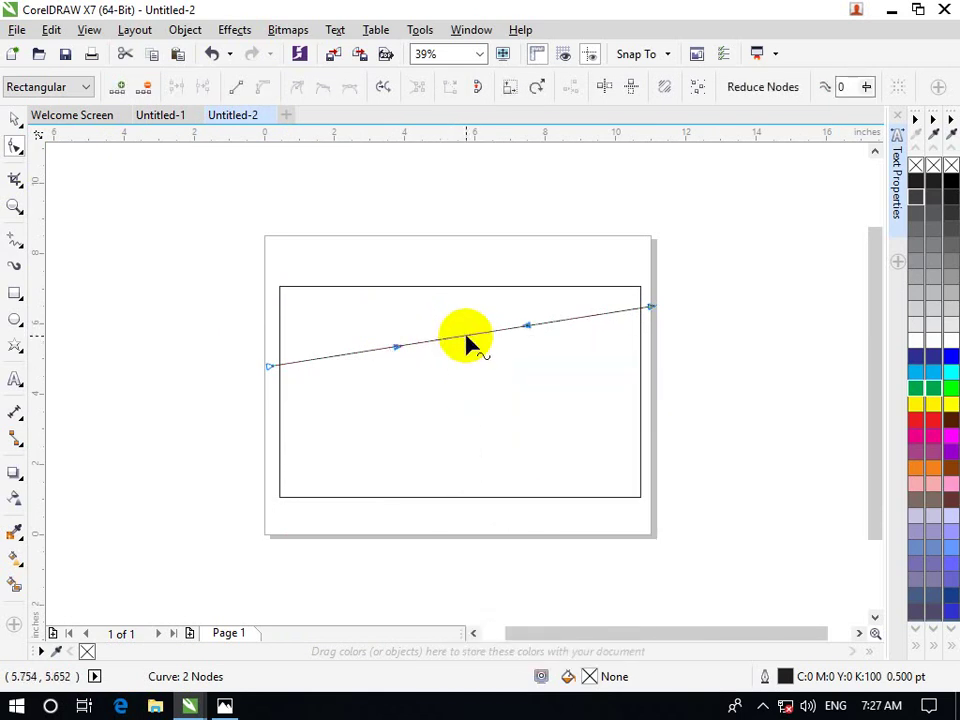
{"action": "left_click_drag", "start_coordinate": [468, 338], "coordinate": [455, 318]}
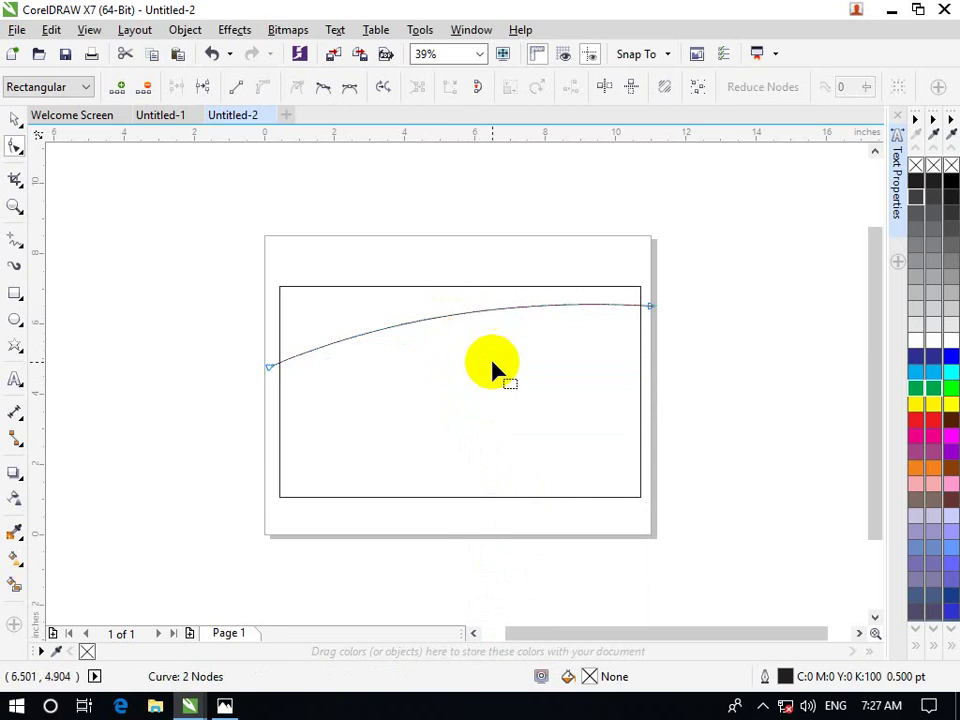
{"action": "left_click", "coordinate": [650, 308]}
{"action": "left_click_drag", "start_coordinate": [650, 312], "coordinate": [650, 321]}
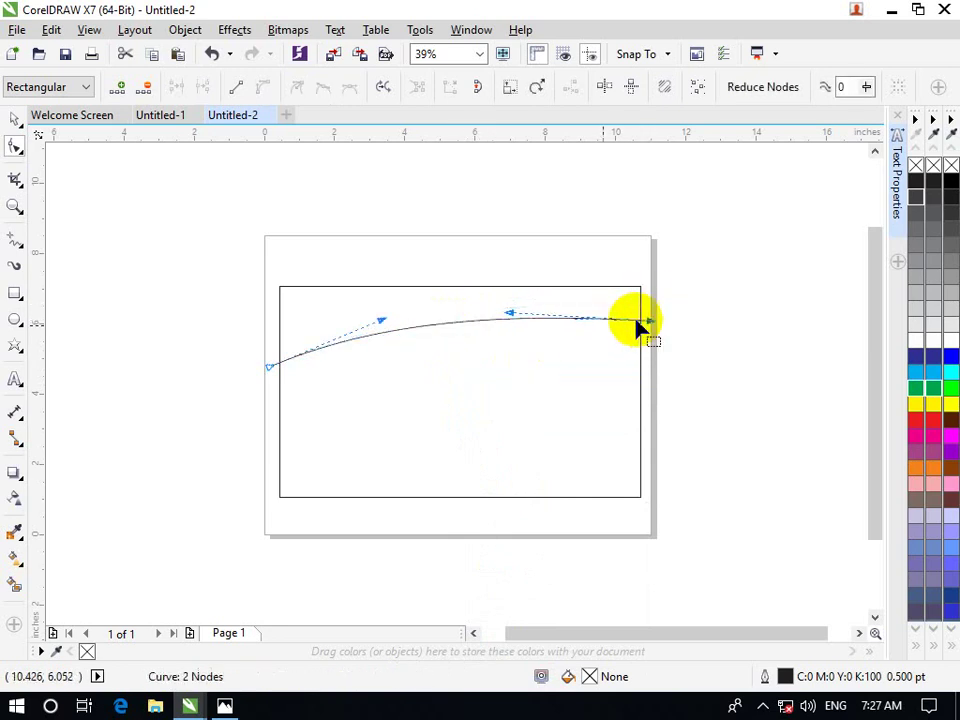
{"action": "left_click", "coordinate": [514, 313]}
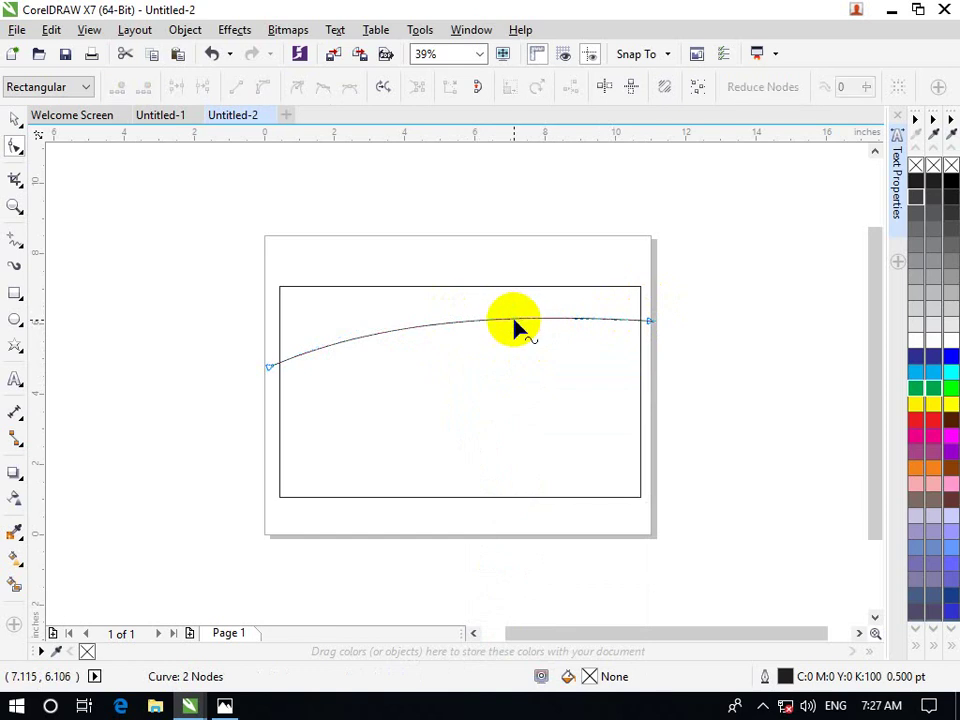
{"action": "key", "text": "ctrl+z"}
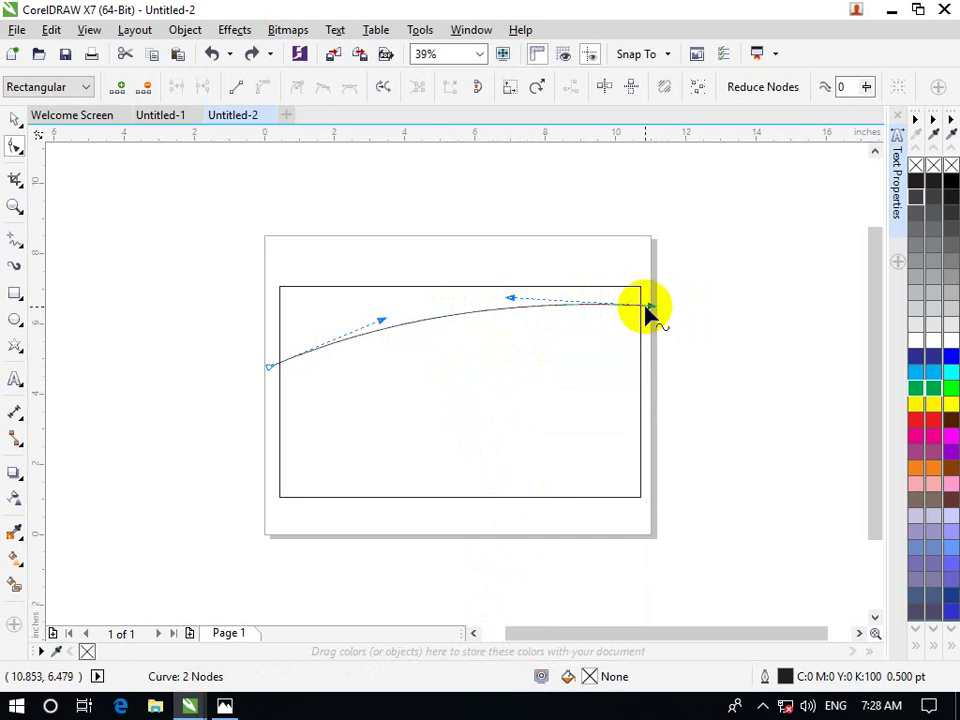
Lower both end nodes of the curve slightly and adjust their handles to form a smooth, stronger arch.
{"action": "left_click_drag", "start_coordinate": [651, 306], "coordinate": [650, 323]}
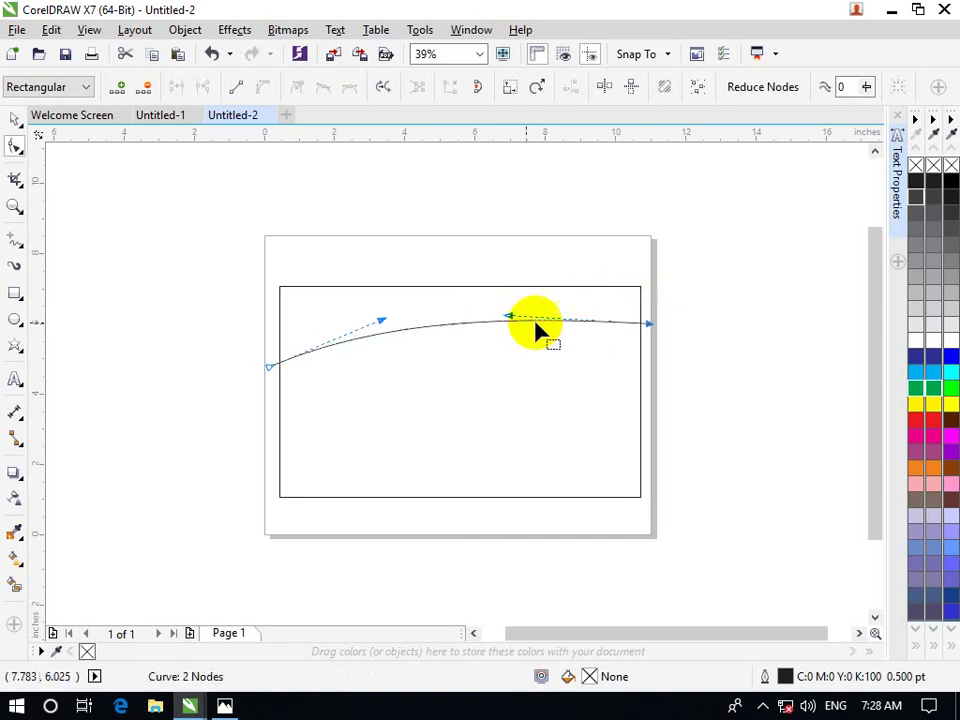
{"action": "left_click_drag", "start_coordinate": [514, 314], "coordinate": [517, 288]}
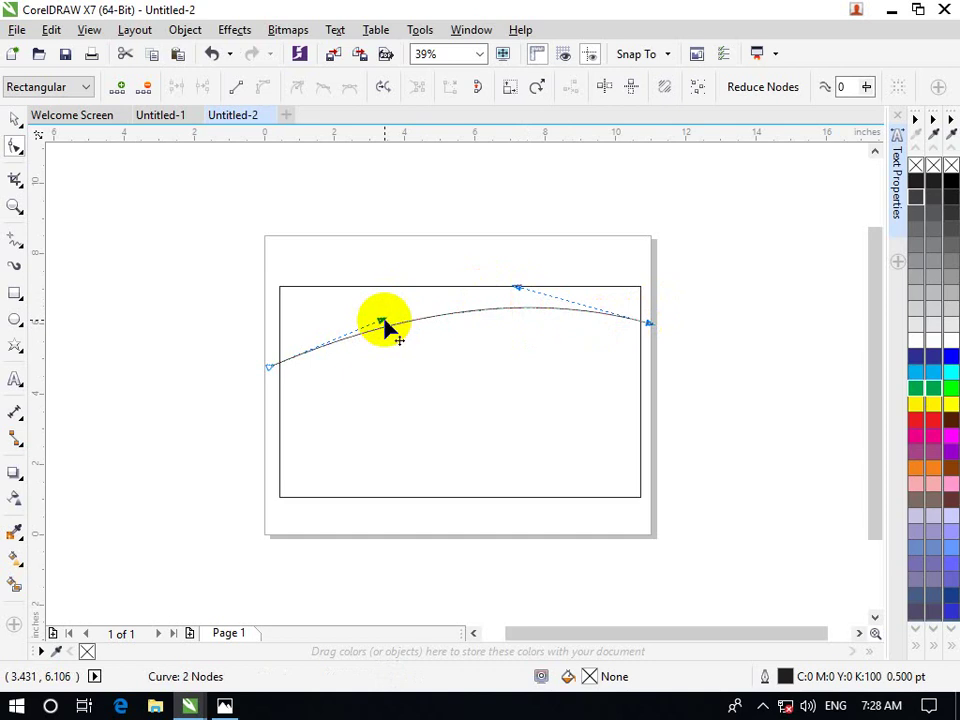
{"action": "left_click_drag", "start_coordinate": [384, 322], "coordinate": [383, 317]}
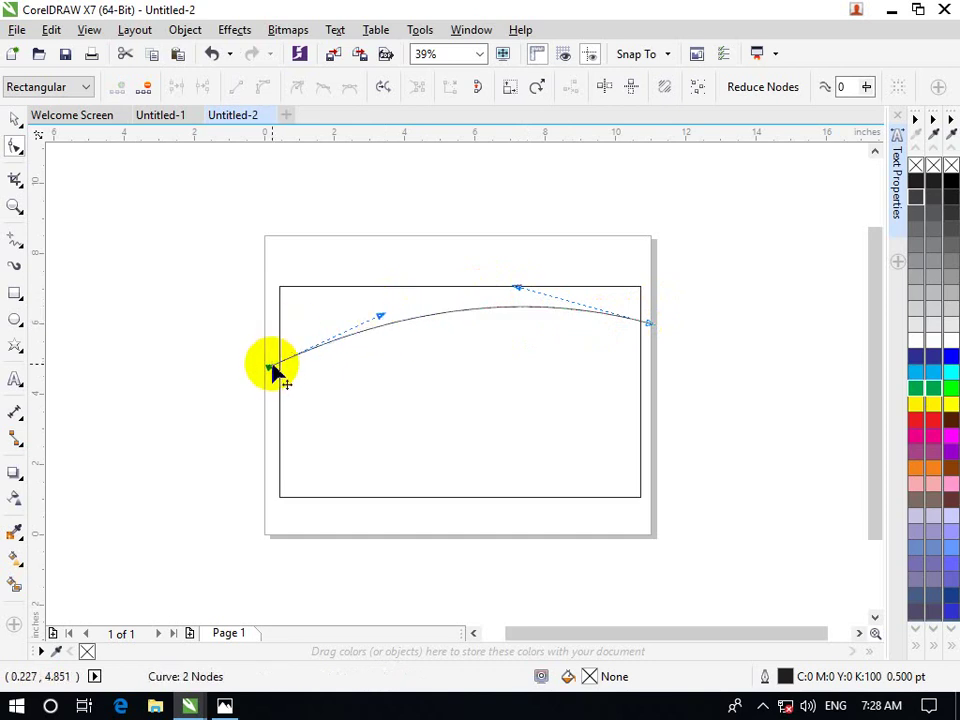
{"action": "mouse_move", "coordinate": [271, 373]}
{"action": "left_mouse_down"}
{"action": "mouse_move", "coordinate": [280, 385]}
{"action": "mouse_move", "coordinate": [274, 374]}
{"action": "left_mouse_up"}
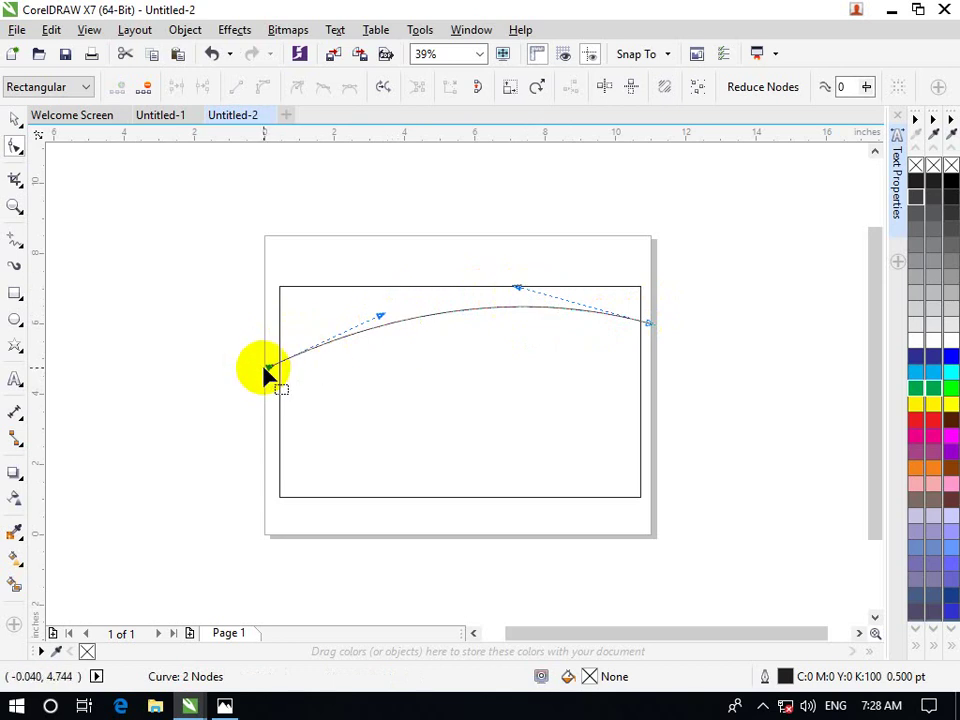
{"action": "left_click_drag", "start_coordinate": [262, 369], "coordinate": [270, 381]}
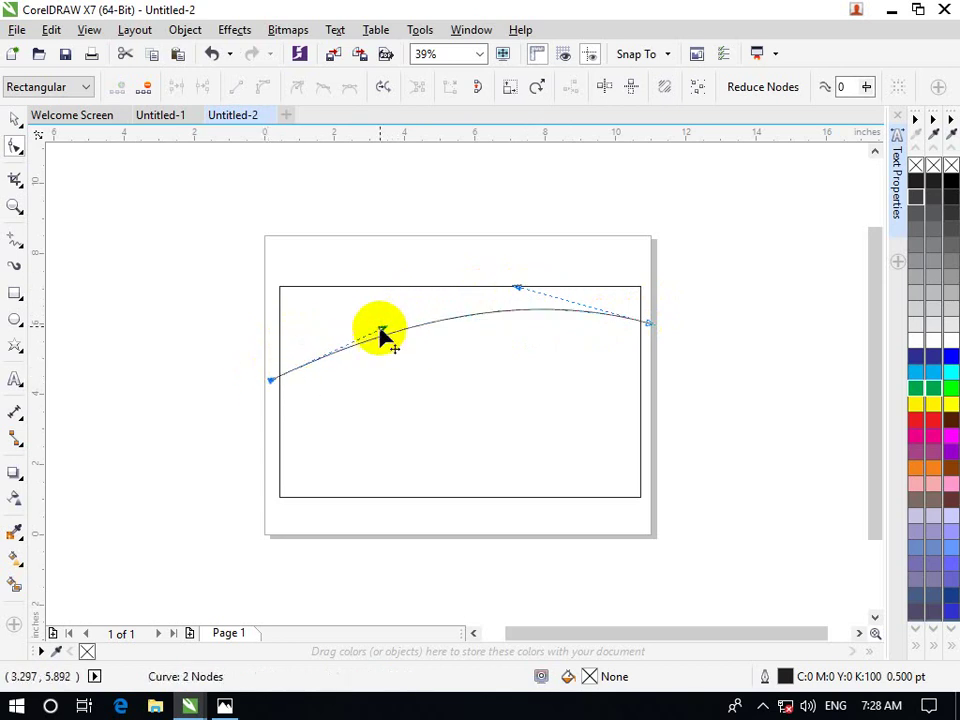
{"action": "left_click_drag", "start_coordinate": [381, 330], "coordinate": [373, 326]}
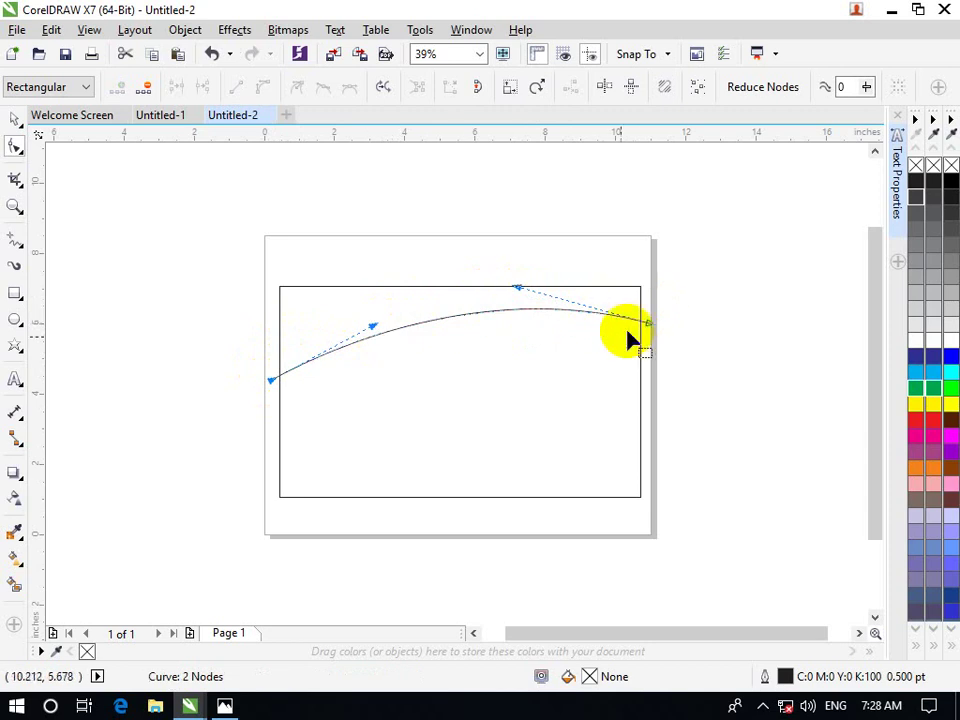
Move the curve's rotation centre to its left end, where it crosses the rectangle's left edge.
{"action": "left_click", "coordinate": [160, 115]}
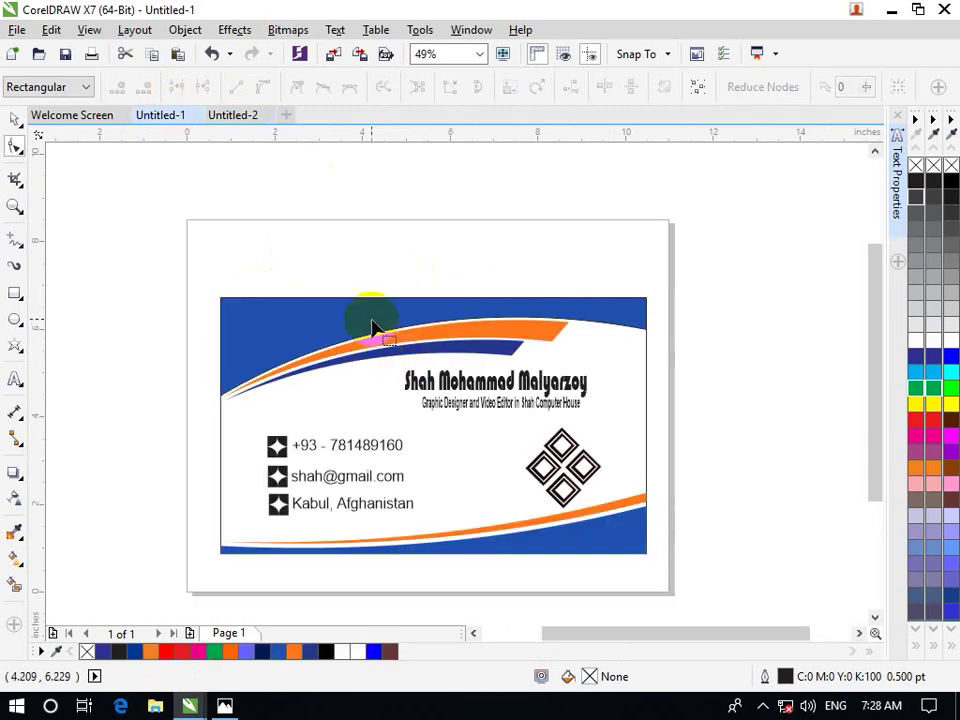
{"action": "left_click", "coordinate": [255, 118]}
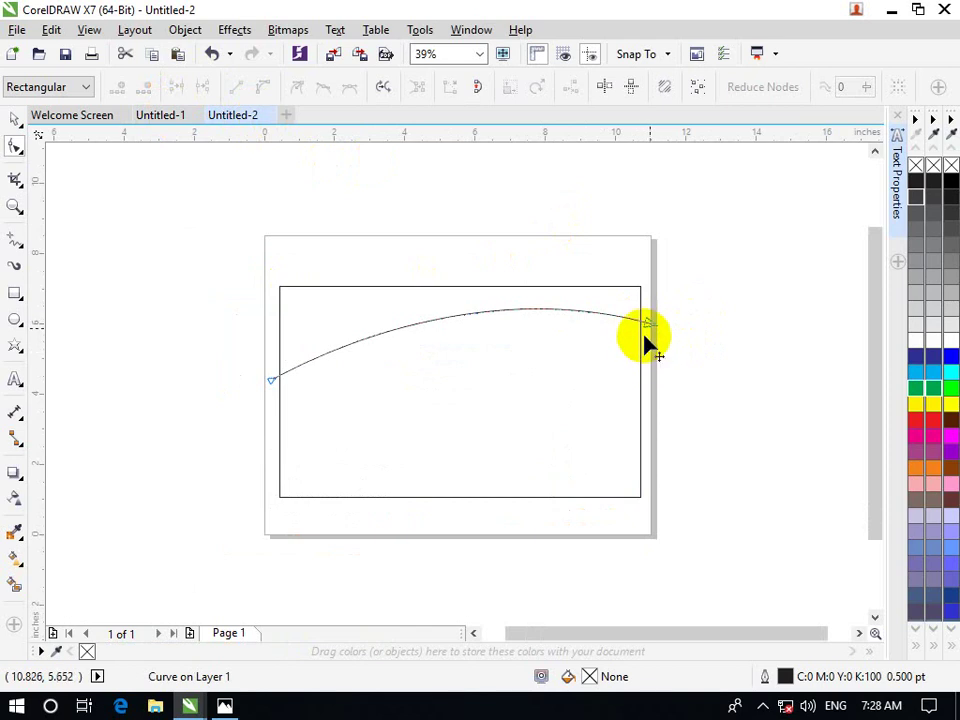
{"action": "left_click", "coordinate": [40, 120]}
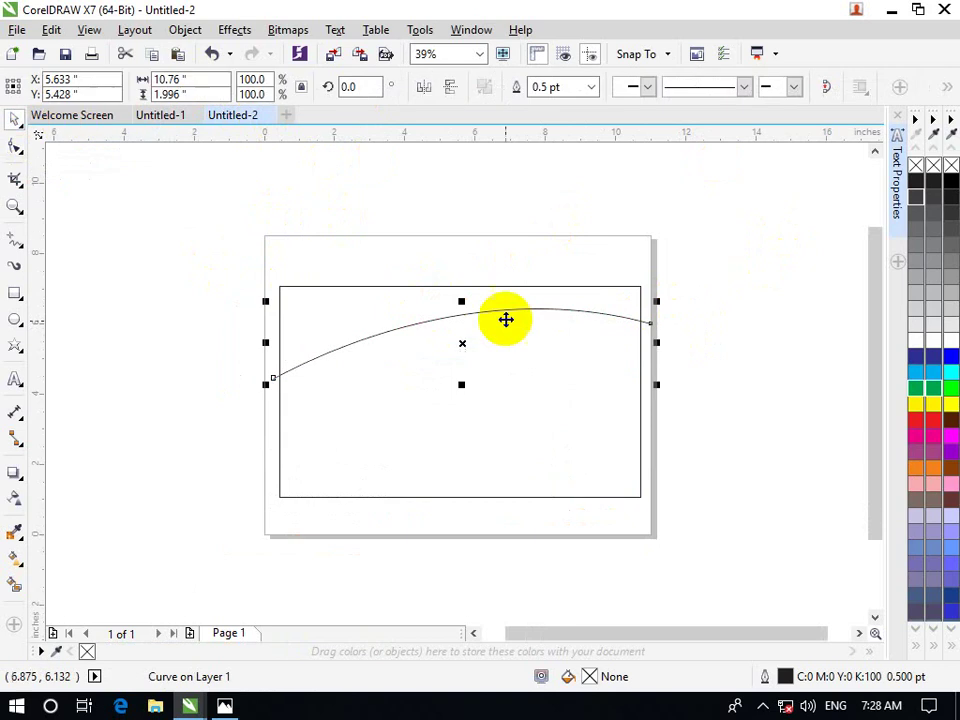
{"action": "left_click", "coordinate": [615, 318]}
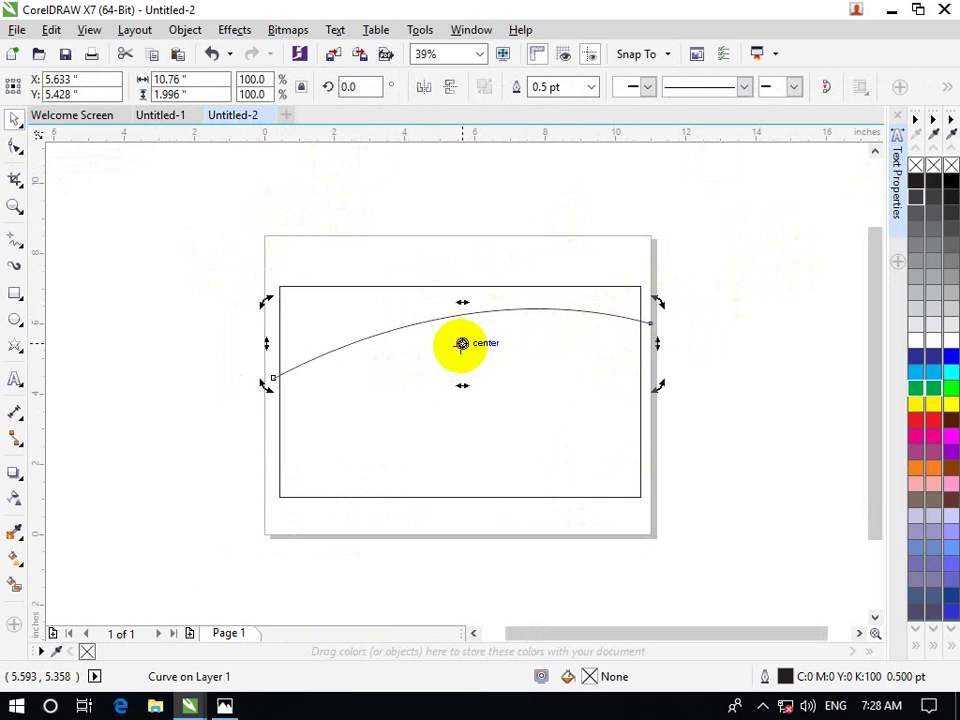
{"action": "left_click_drag", "start_coordinate": [462, 343], "coordinate": [288, 379]}
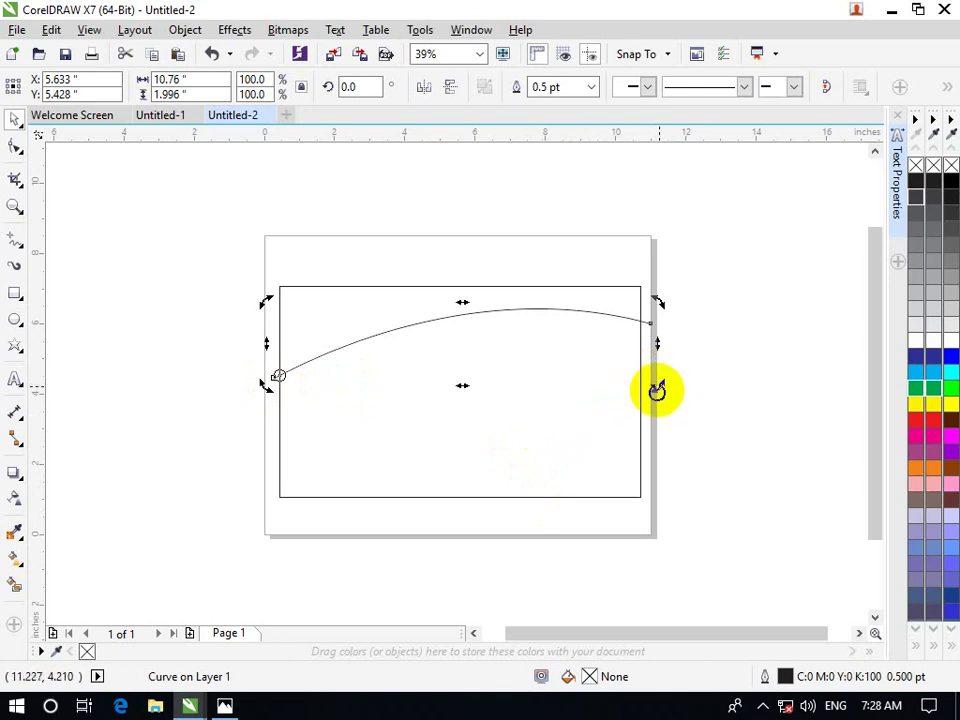
Make two copies of the curve rotated about 4° clockwise each around its left end, fanning out below the original.
{"action": "left_click_drag", "start_coordinate": [658, 388], "coordinate": [650, 410]}
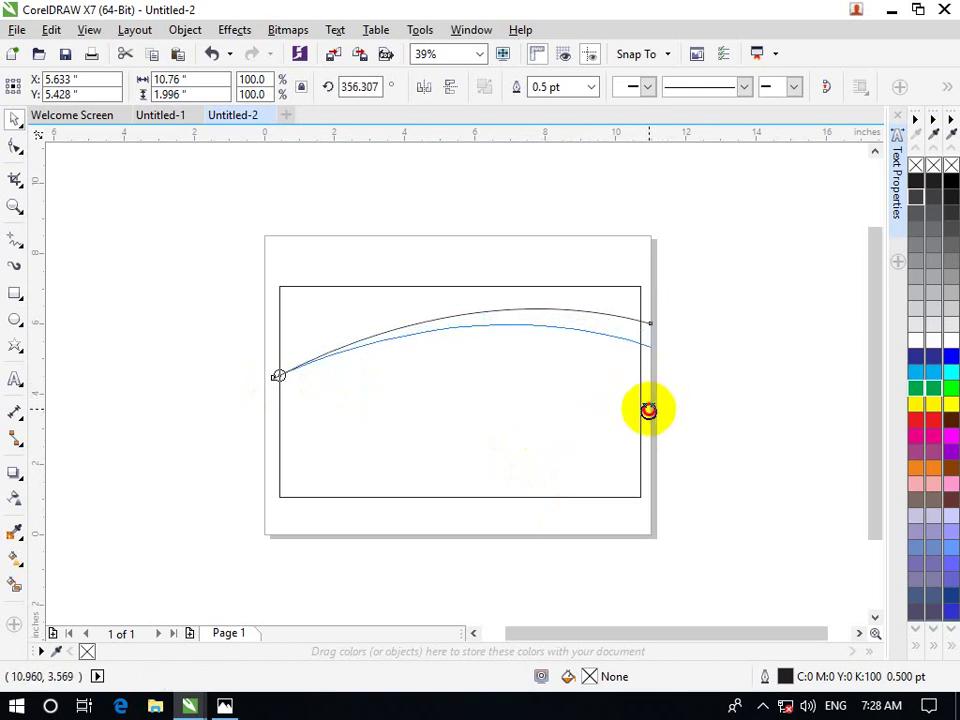
{"action": "left_click_drag", "start_coordinate": [648, 412], "coordinate": [647, 409]}
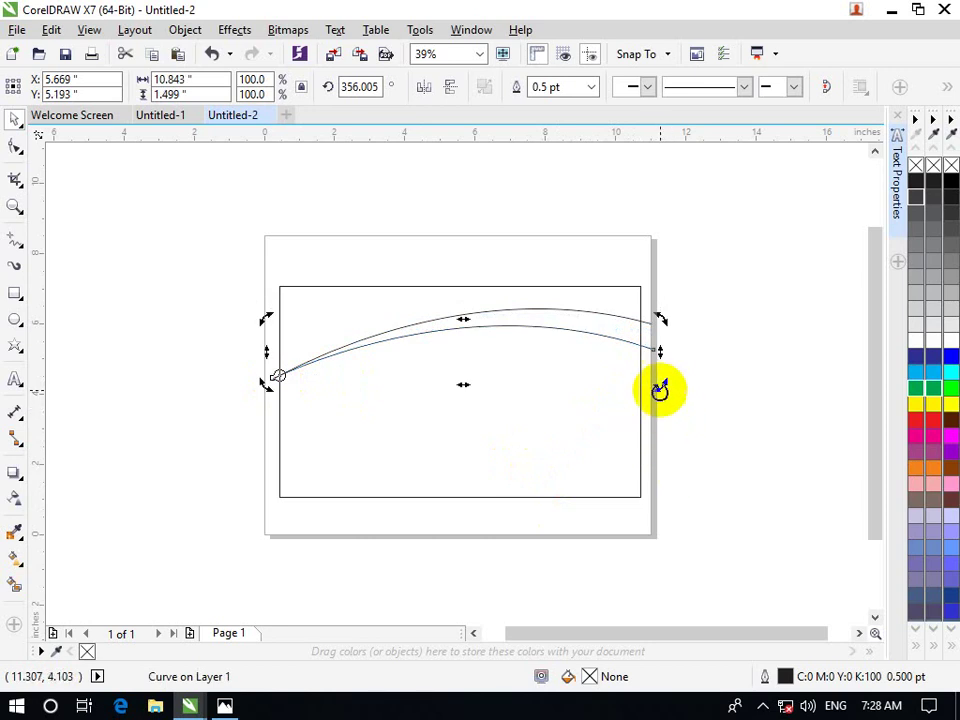
{"action": "left_click_drag", "start_coordinate": [661, 388], "coordinate": [657, 414]}
{"action": "left_click", "coordinate": [801, 343]}
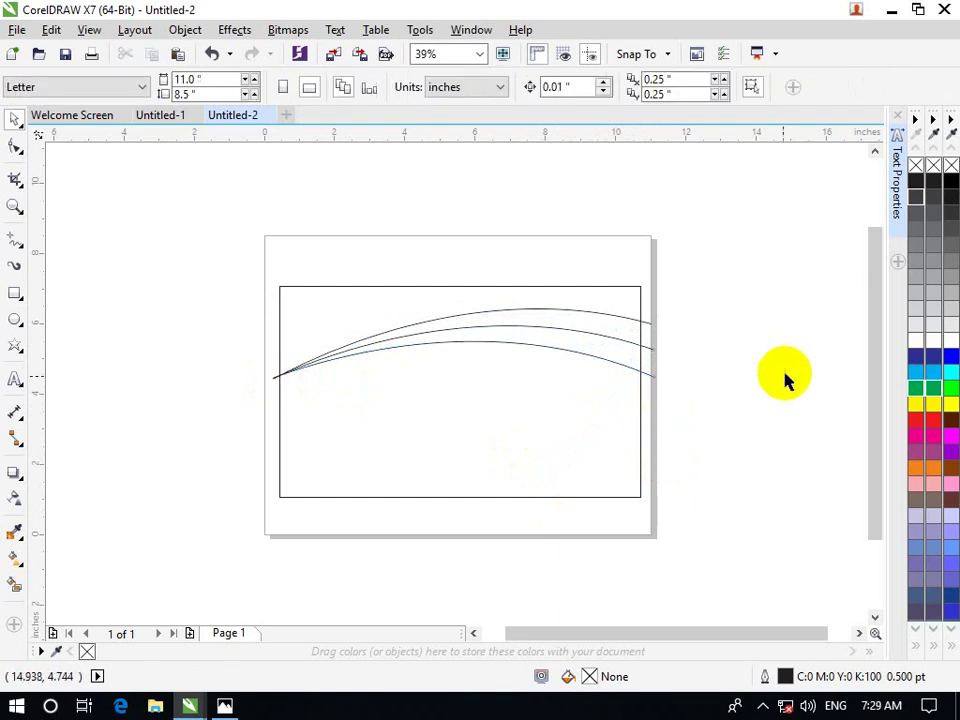
{"action": "left_click", "coordinate": [150, 115]}
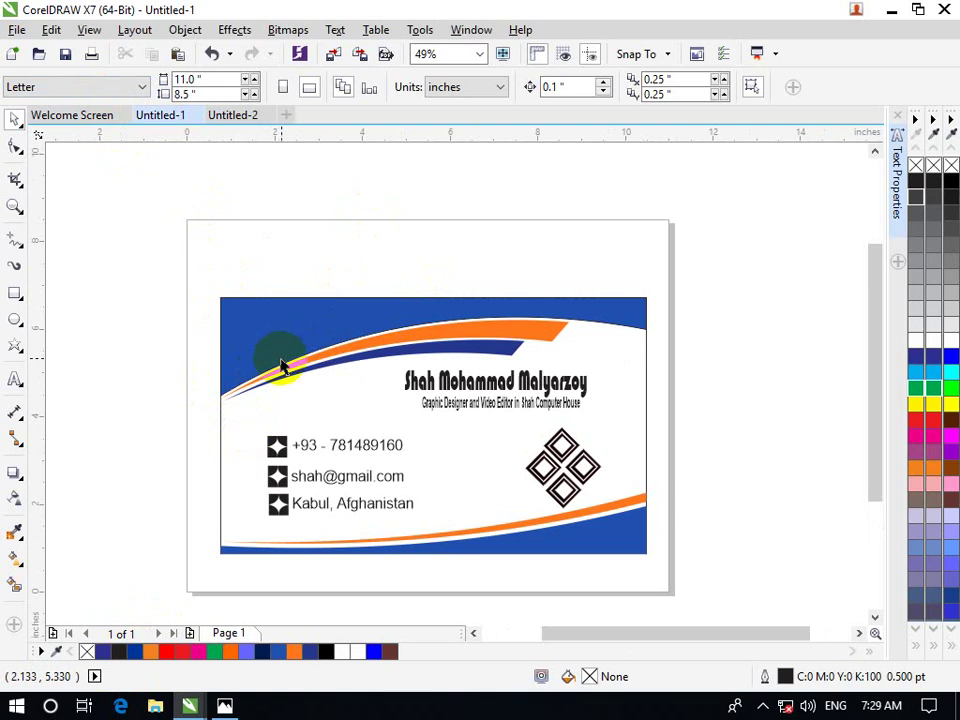
{"action": "left_click", "coordinate": [245, 117]}
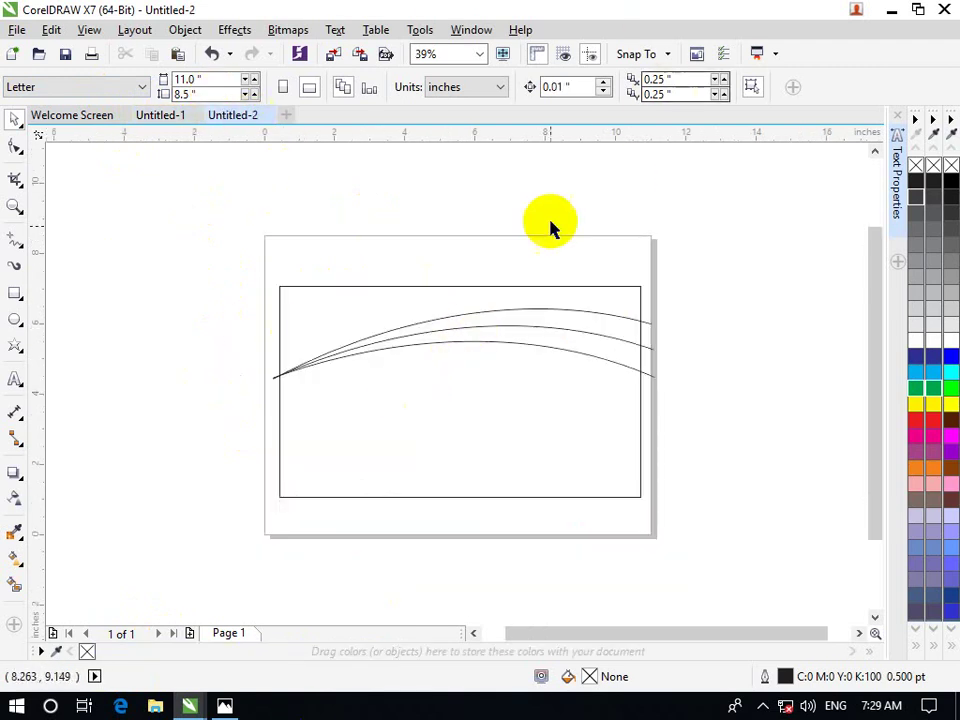
{"action": "left_click", "coordinate": [315, 308]}
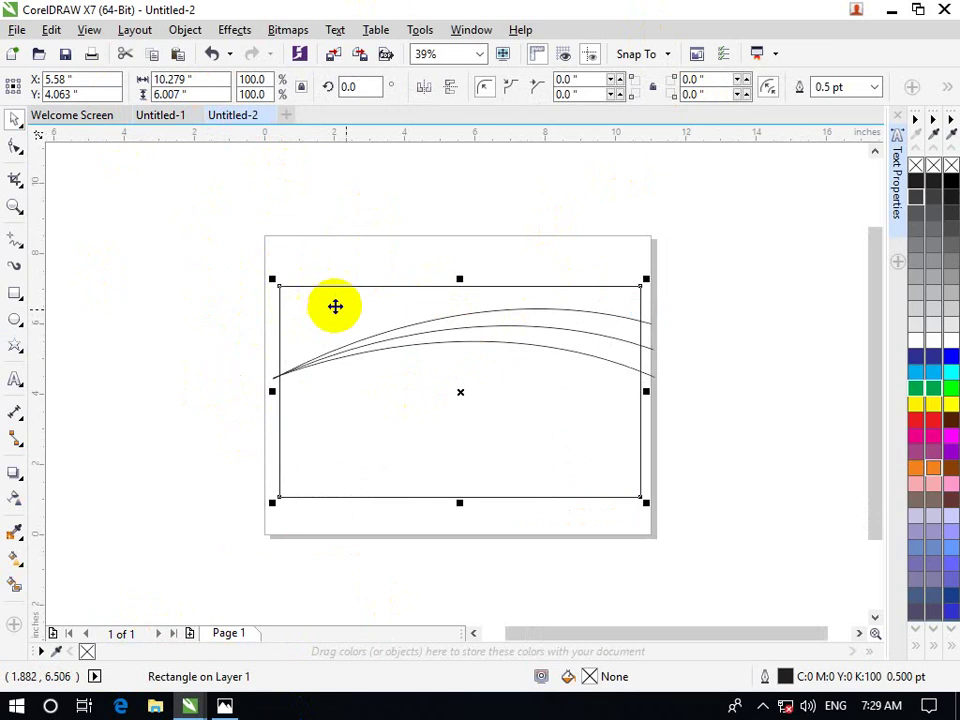
{"action": "left_click", "coordinate": [102, 449]}
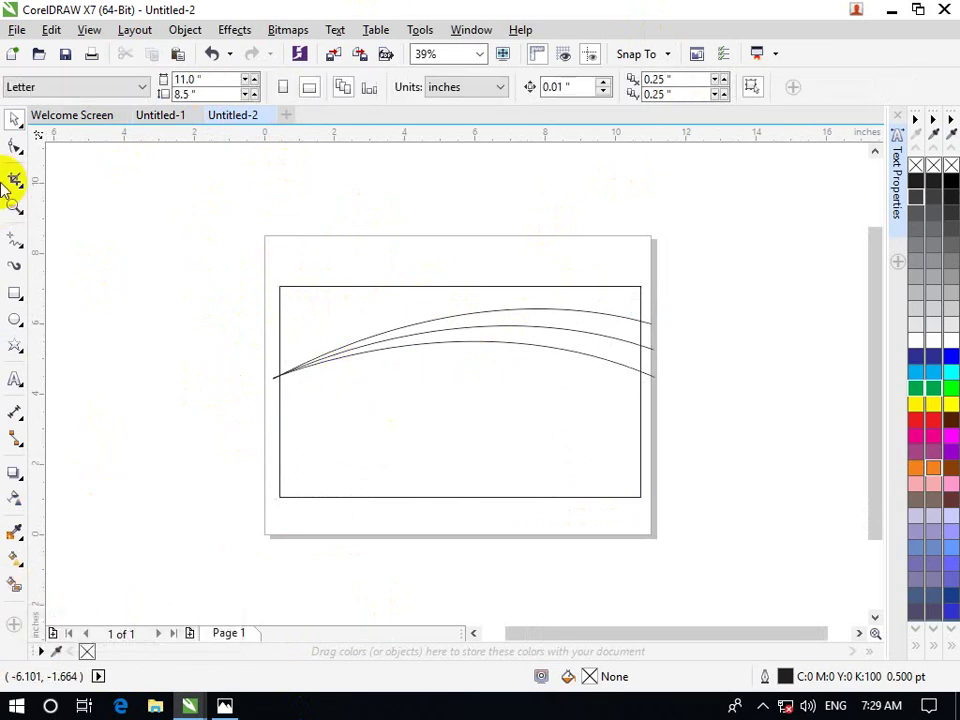
{"action": "left_click", "coordinate": [326, 424]}
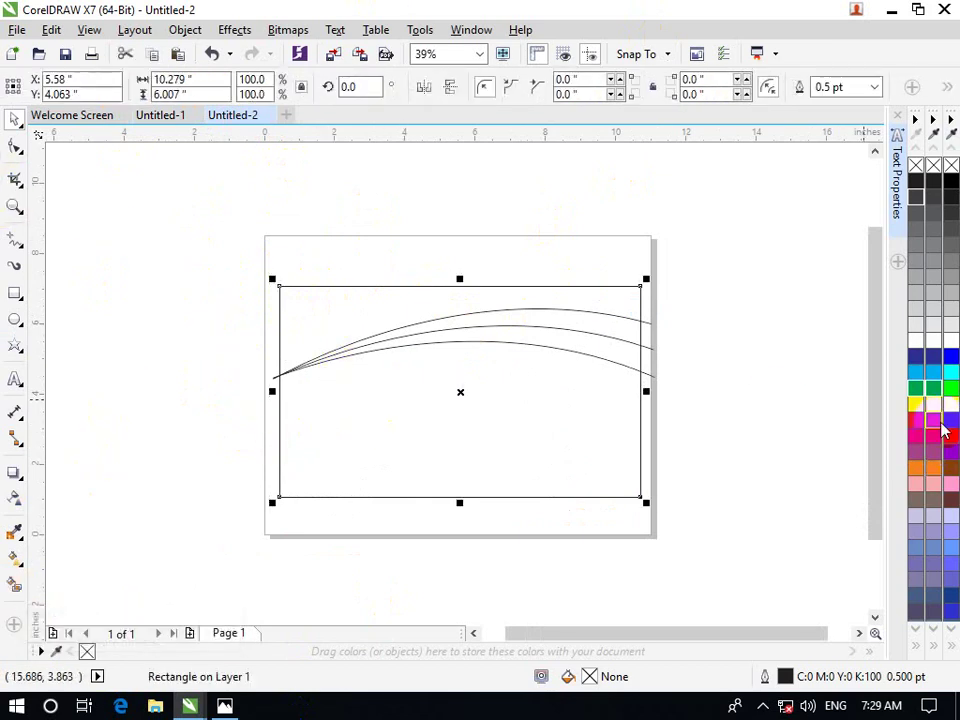
{"action": "left_click", "coordinate": [922, 360]}
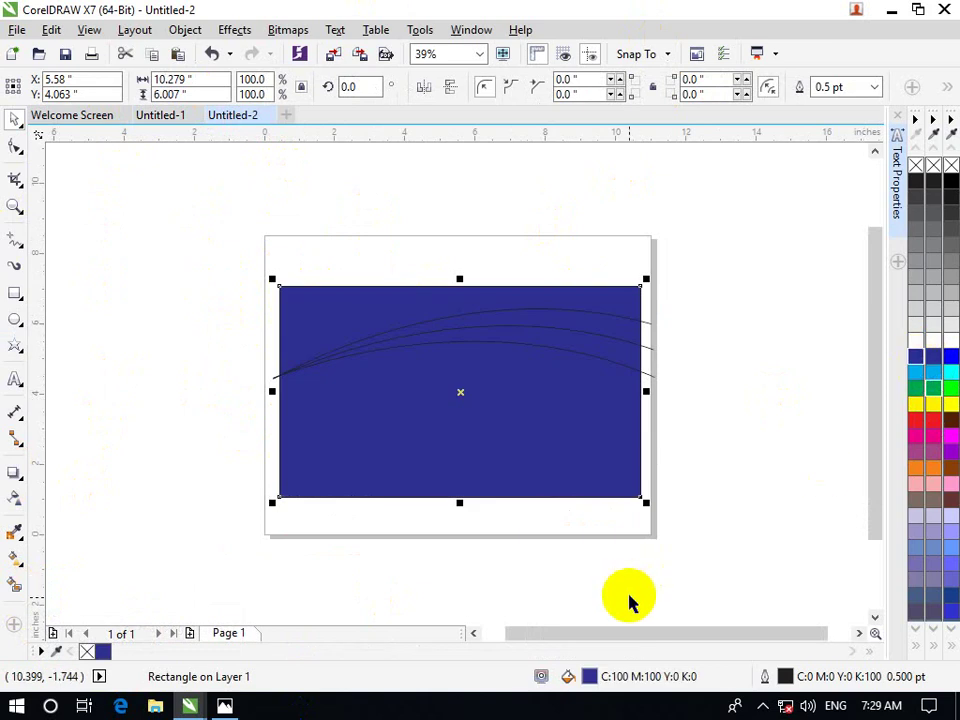
{"action": "key", "text": "ctrl+z"}
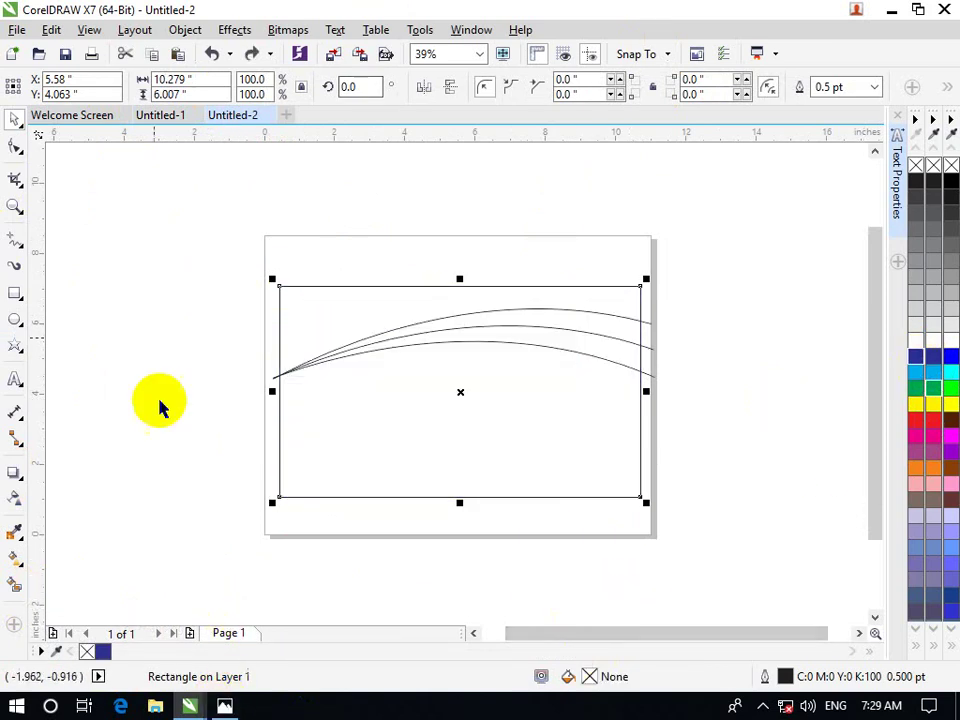
Smart-fill the rectangle's area above the topmost curve with blue C100 M89 Y0 K0, checking the finished card for reference.
{"action": "left_click", "coordinate": [176, 116]}
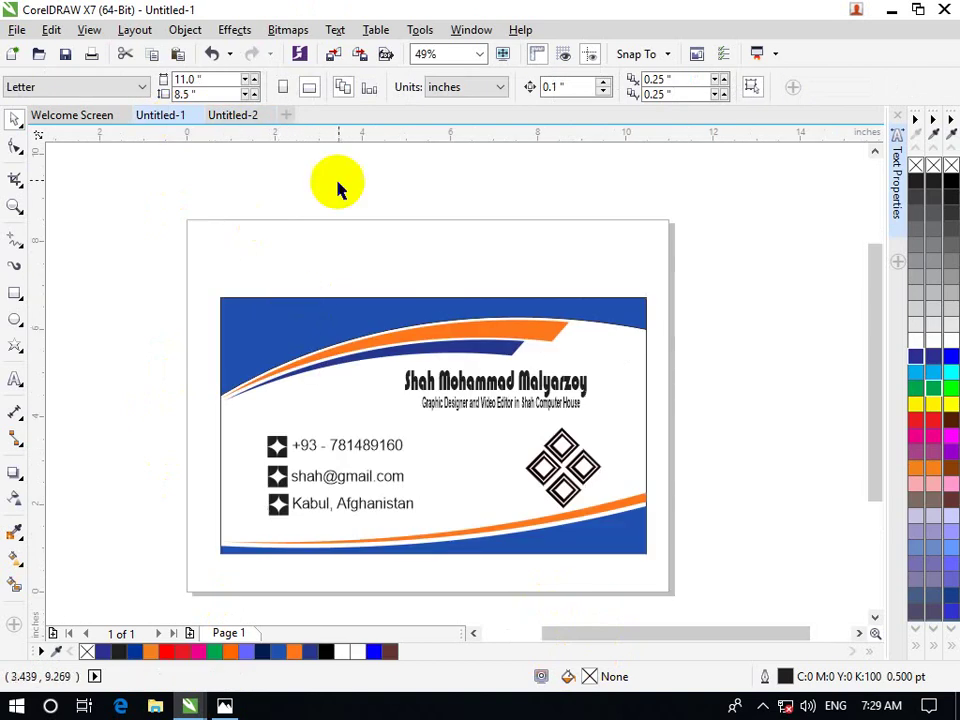
{"action": "left_click", "coordinate": [252, 116]}
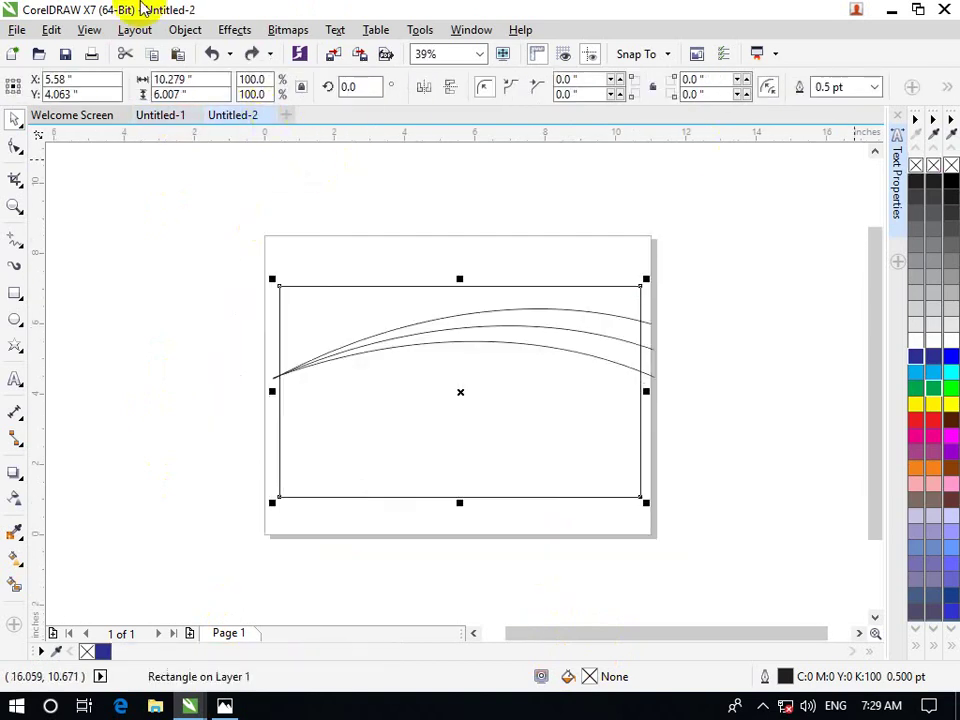
{"action": "left_click", "coordinate": [15, 582]}
{"action": "left_click", "coordinate": [207, 89]}
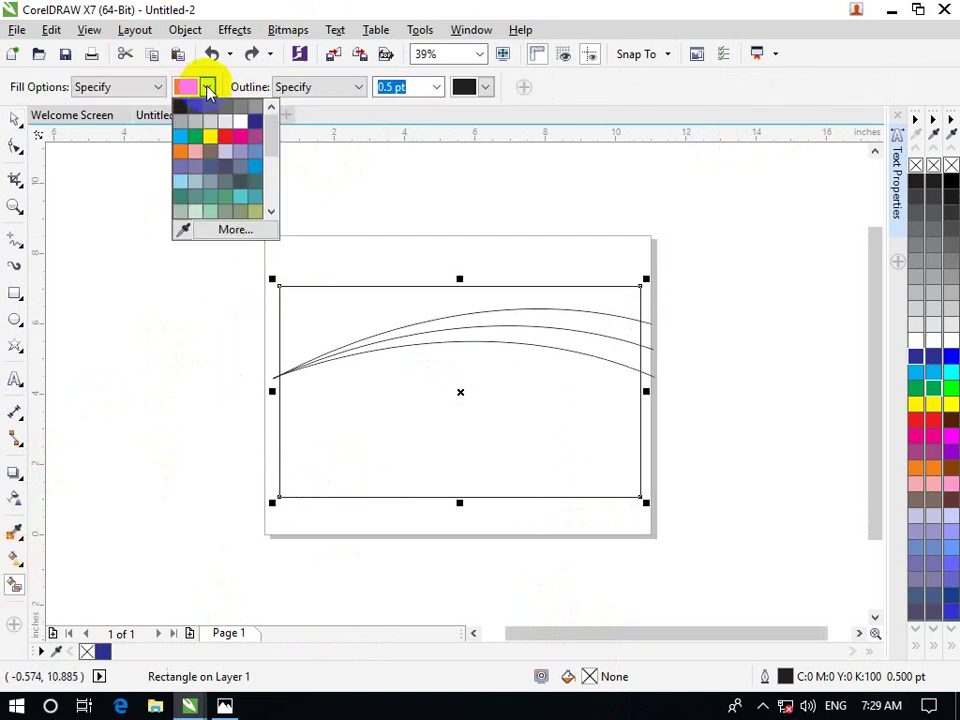
{"action": "left_click", "coordinate": [257, 125]}
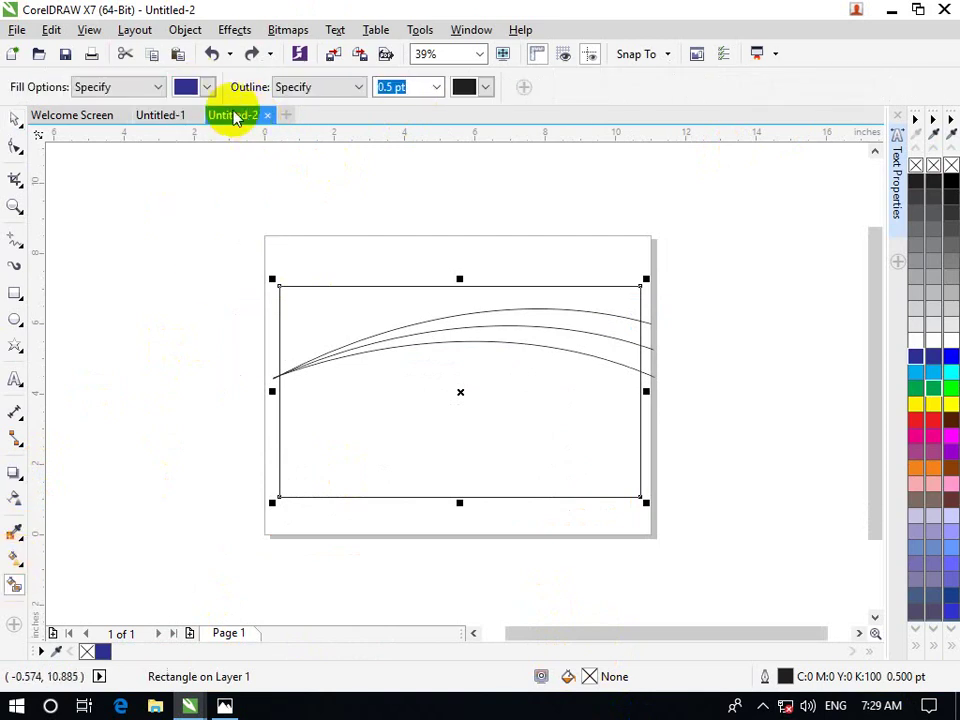
{"action": "left_click", "coordinate": [207, 87]}
{"action": "left_click", "coordinate": [235, 229]}
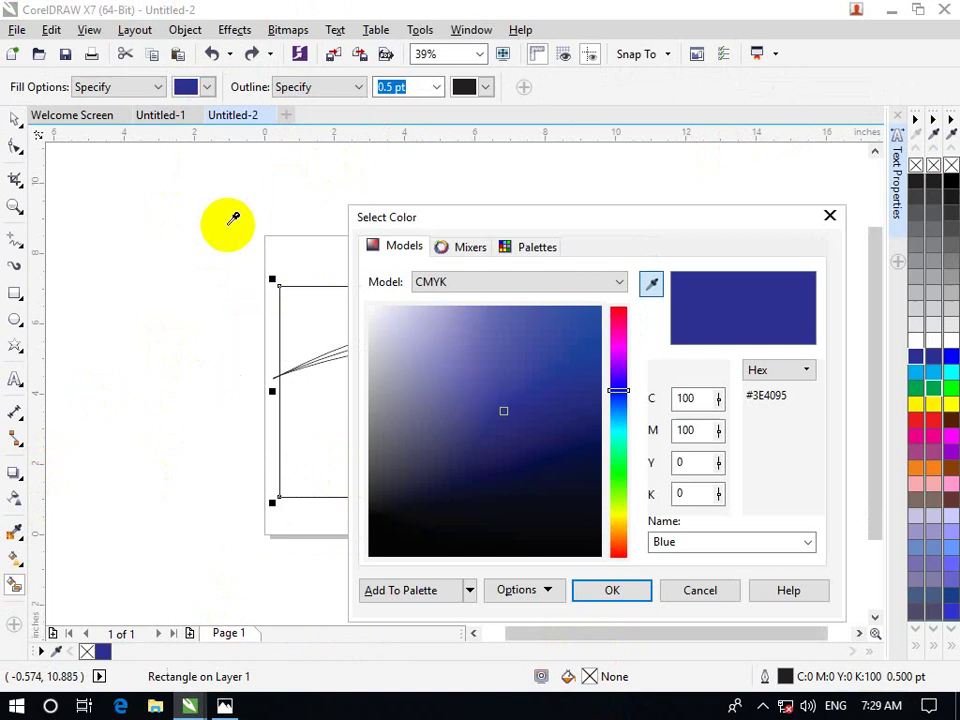
{"action": "left_click", "coordinate": [566, 361]}
{"action": "left_click", "coordinate": [572, 362]}
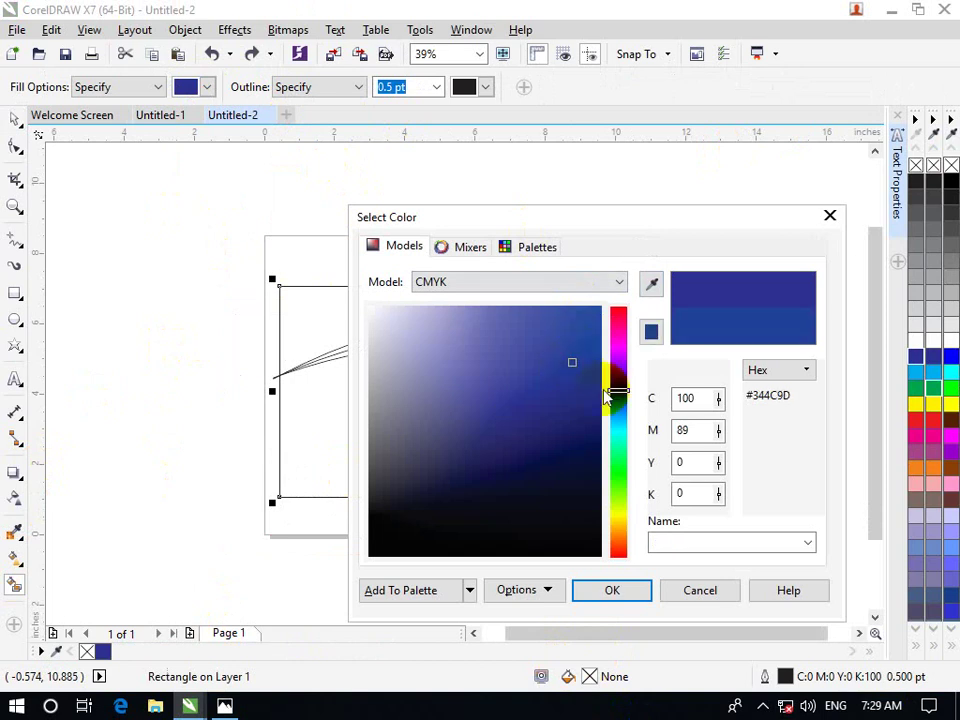
{"action": "left_click", "coordinate": [630, 588]}
{"action": "left_click", "coordinate": [394, 326]}
{"action": "left_click", "coordinate": [363, 469]}
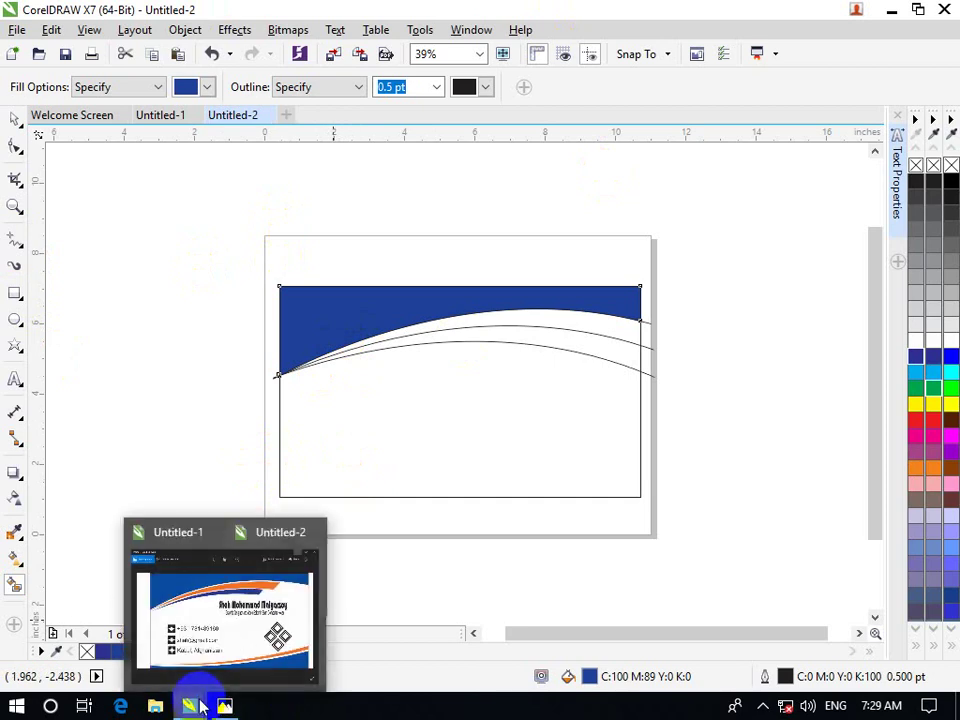
Draw a slanted freehand line about 1.01 inches wide and 1.53 inches high, from the top curve down across the two lower curves.
{"action": "left_click", "coordinate": [180, 116]}
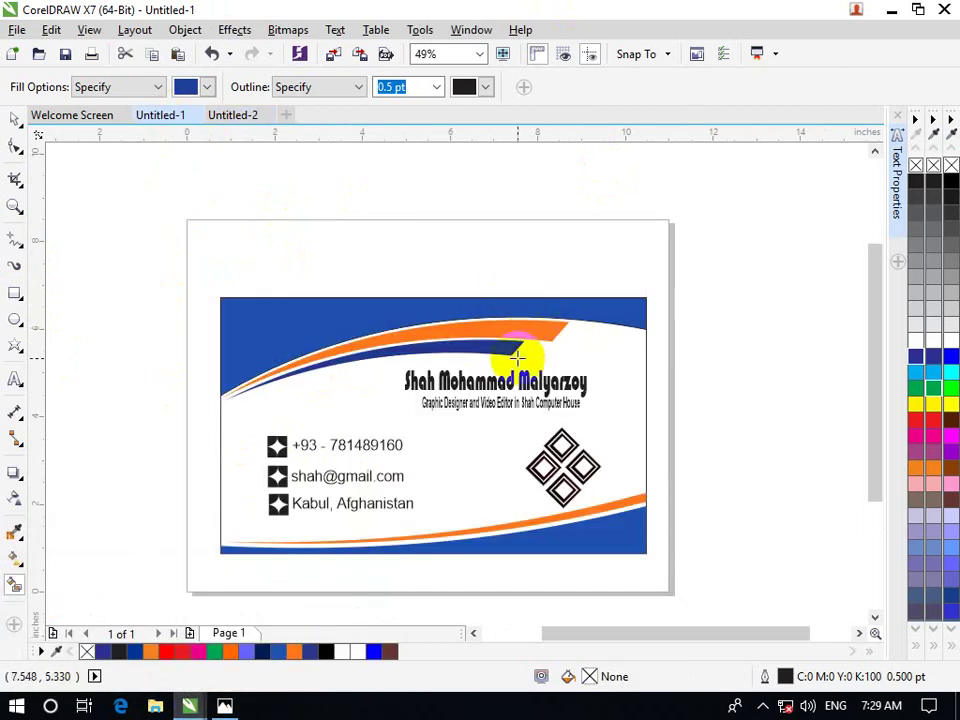
{"action": "left_click", "coordinate": [214, 117]}
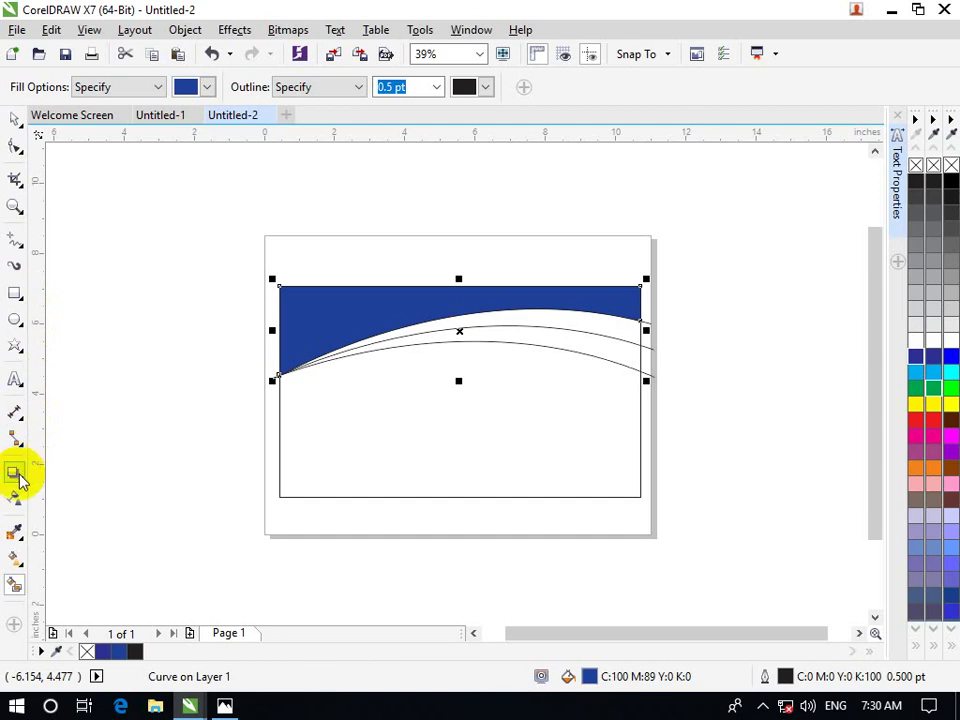
{"action": "left_click", "coordinate": [15, 243]}
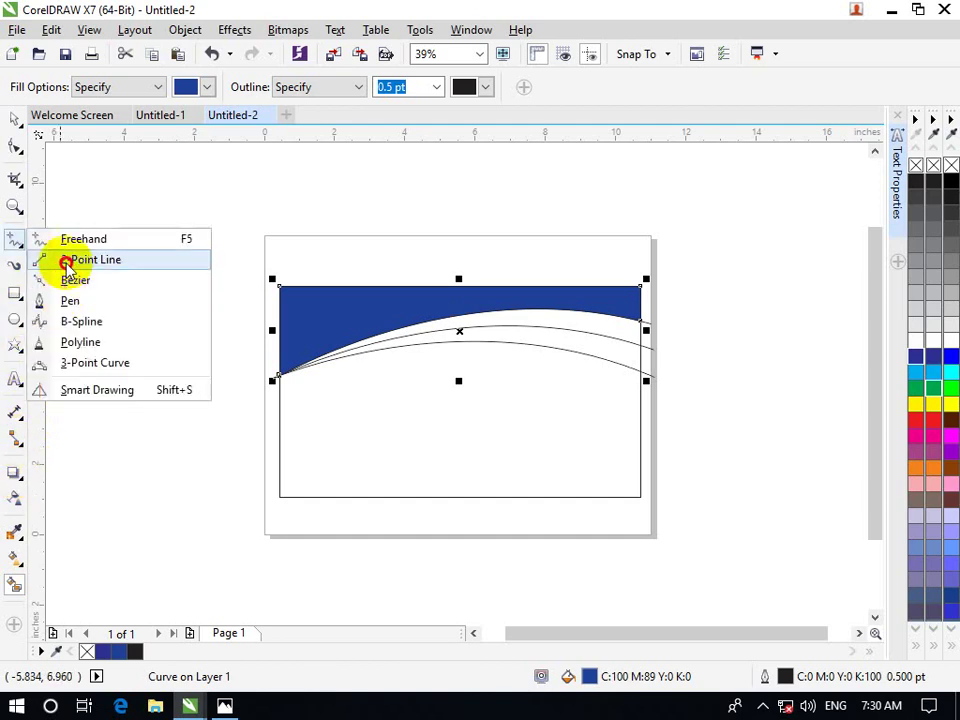
{"action": "left_click", "coordinate": [50, 259]}
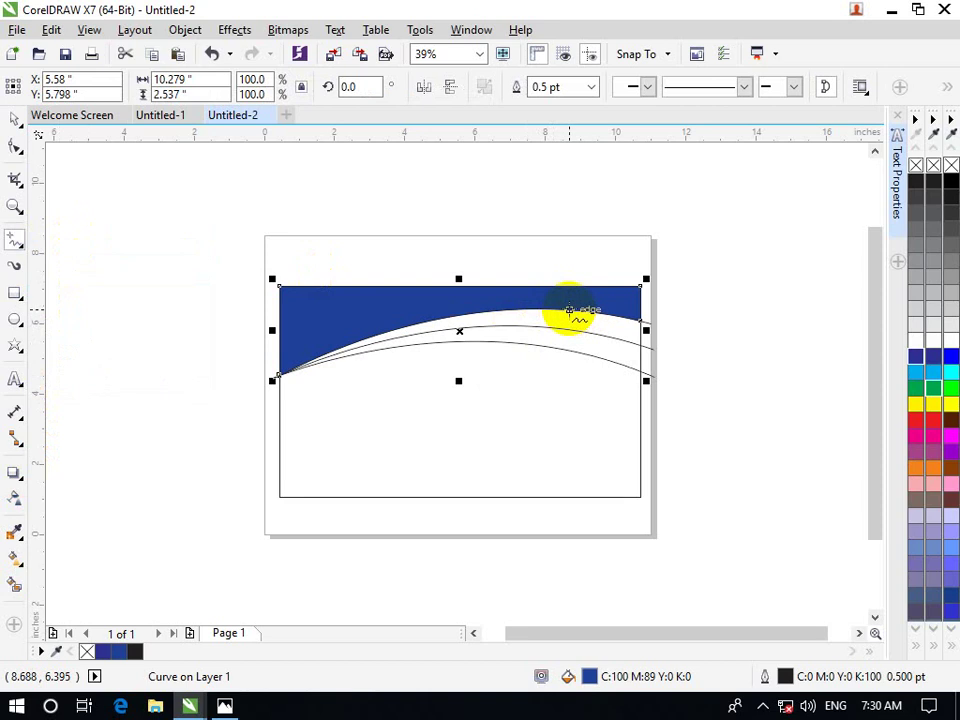
{"action": "left_click_drag", "start_coordinate": [565, 311], "coordinate": [531, 357]}
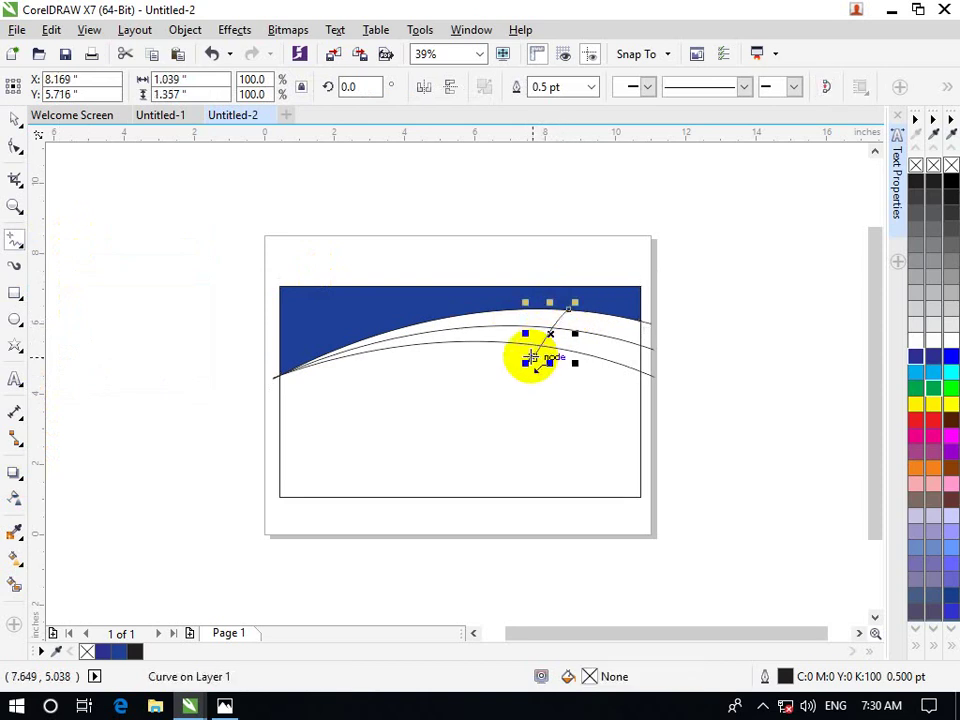
{"action": "key", "text": "ctrl+z"}
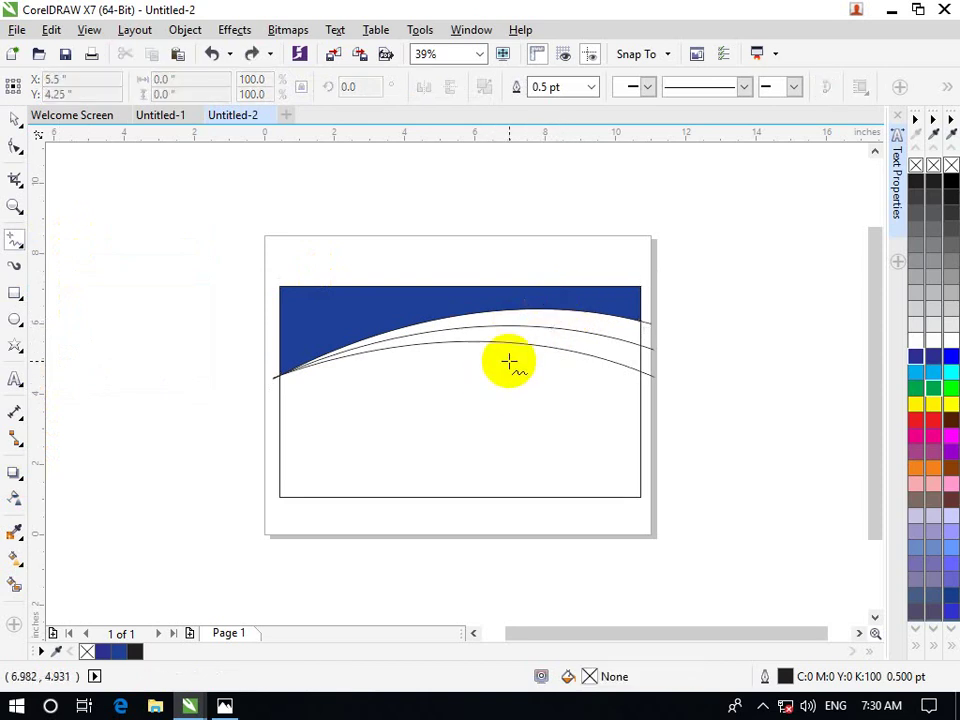
{"action": "left_click_drag", "start_coordinate": [561, 310], "coordinate": [526, 364]}
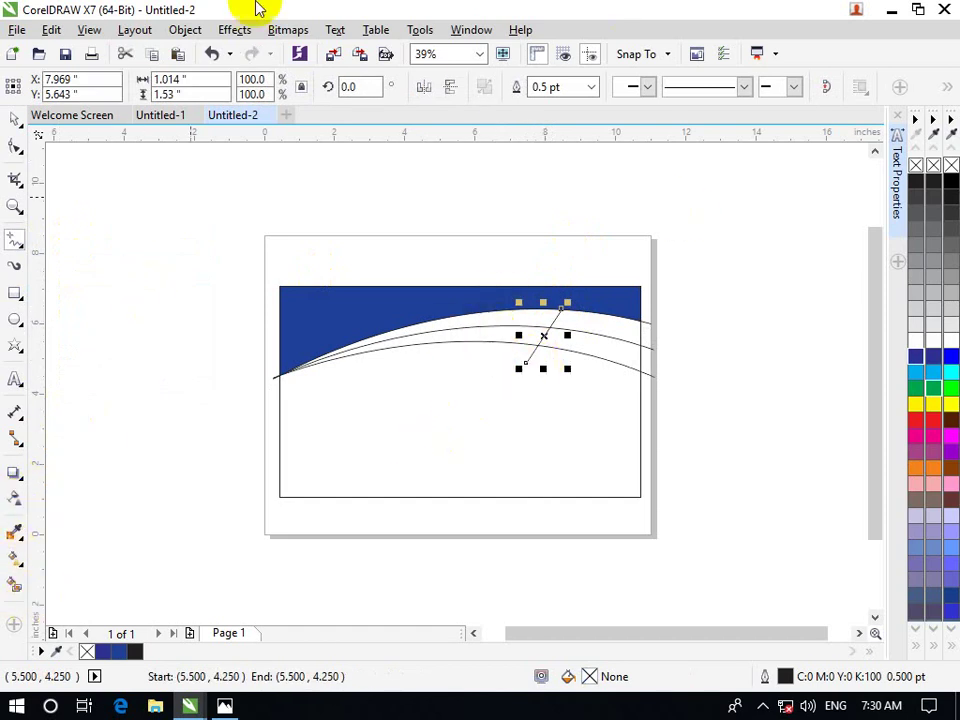
Smart-fill the band between the upper two curves, left of the slanted line, with brownish orange C24 M62 Y100 K10.
{"action": "left_click", "coordinate": [14, 584]}
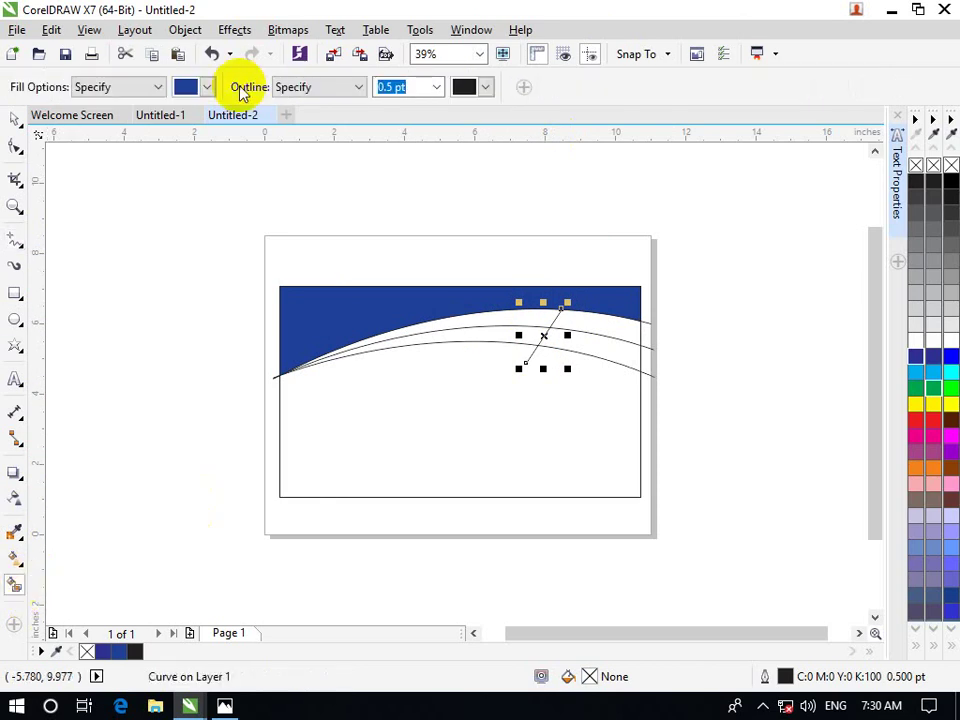
{"action": "left_click", "coordinate": [206, 87]}
{"action": "left_click", "coordinate": [255, 224]}
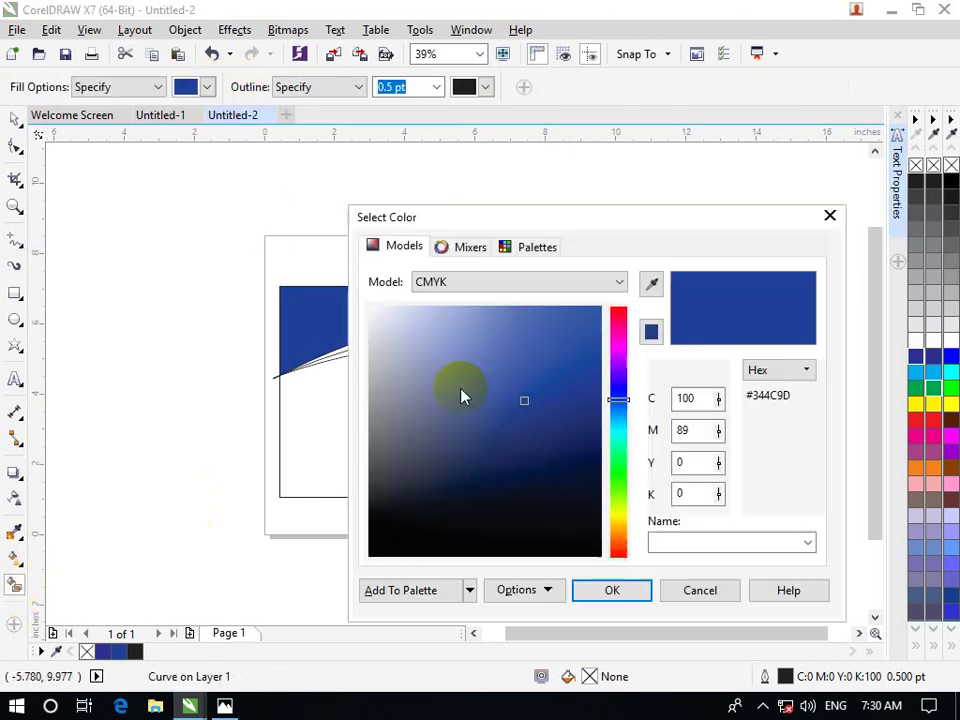
{"action": "left_click", "coordinate": [618, 525]}
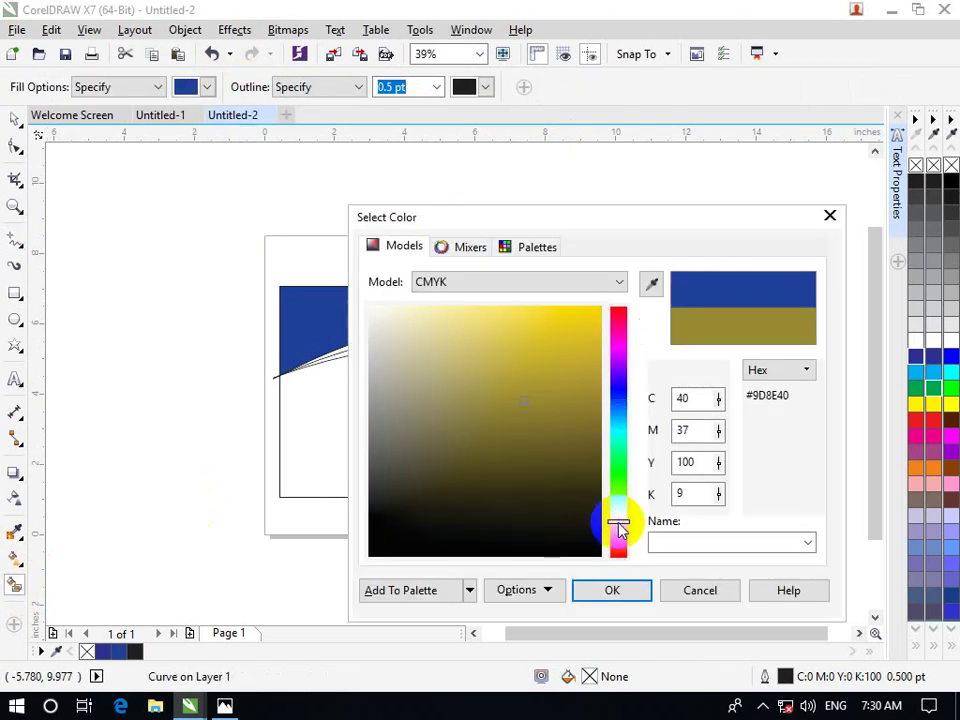
{"action": "left_click", "coordinate": [618, 533]}
{"action": "left_click_drag", "start_coordinate": [565, 396], "coordinate": [571, 377]}
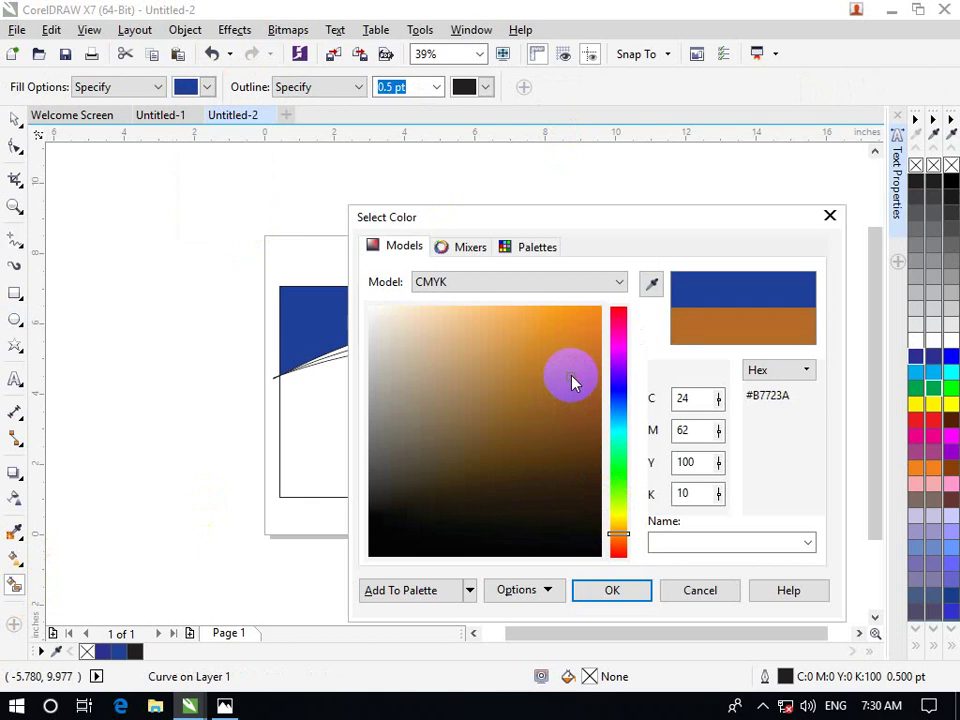
{"action": "left_click", "coordinate": [648, 596]}
{"action": "left_click", "coordinate": [489, 318]}
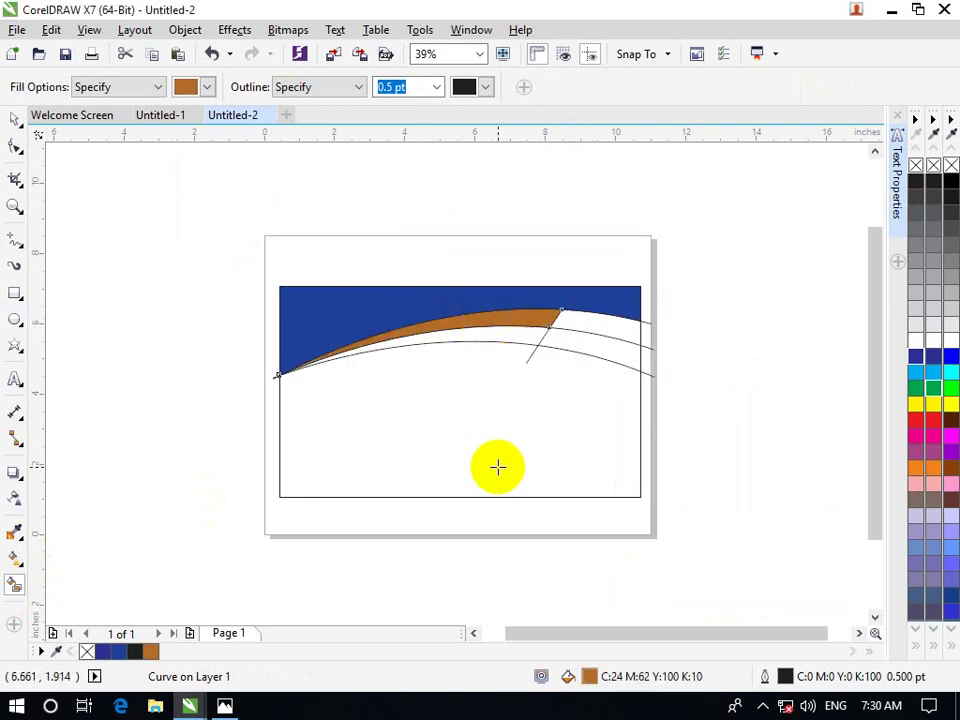
Place a copy of the slanted line to its left and slightly lower, crossing the lower two curves, and compare with the finished card.
{"action": "left_click", "coordinate": [15, 119]}
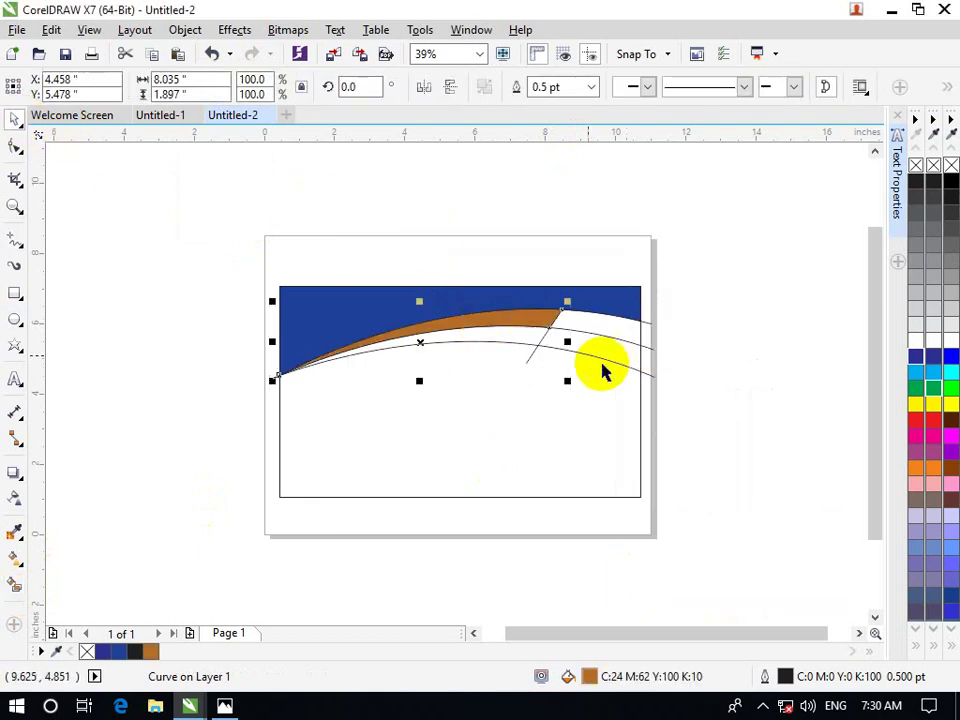
{"action": "left_click", "coordinate": [545, 339]}
{"action": "left_click_drag", "start_coordinate": [545, 335], "coordinate": [507, 350]}
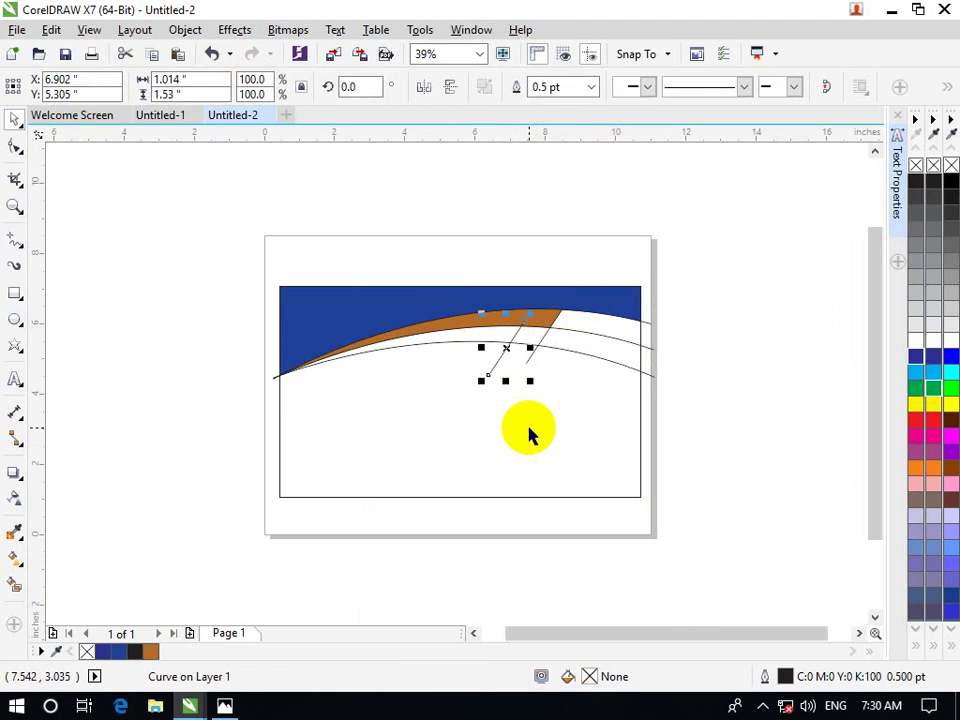
{"action": "key", "text": "ctrl+z"}
{"action": "left_click", "coordinate": [549, 422]}
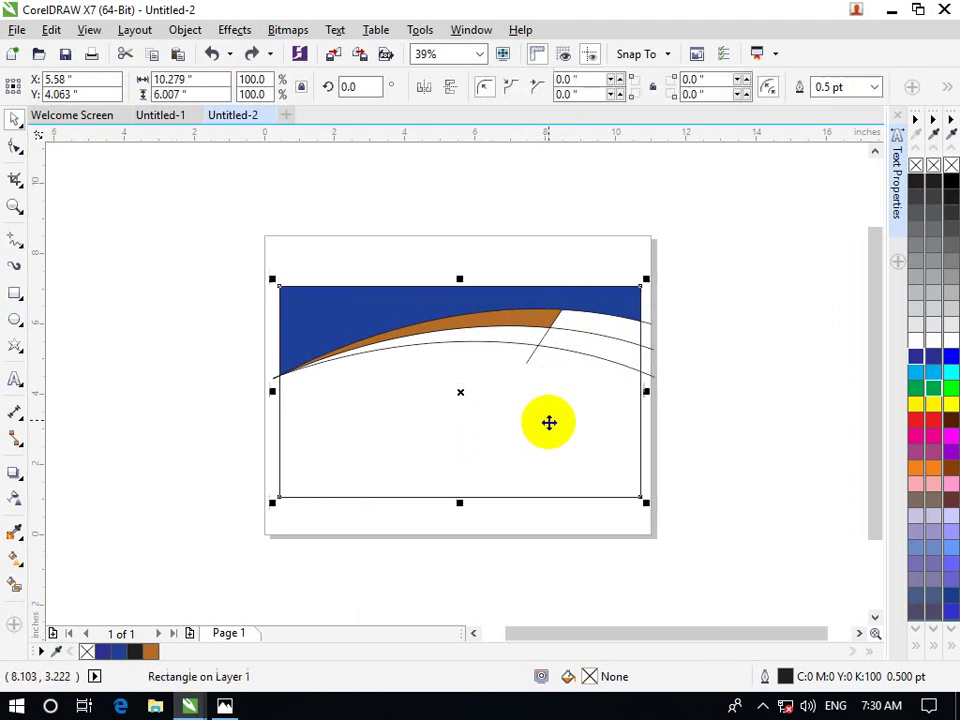
{"action": "left_click", "coordinate": [542, 339]}
{"action": "left_click_drag", "start_coordinate": [546, 343], "coordinate": [493, 366]}
{"action": "left_click", "coordinate": [500, 443]}
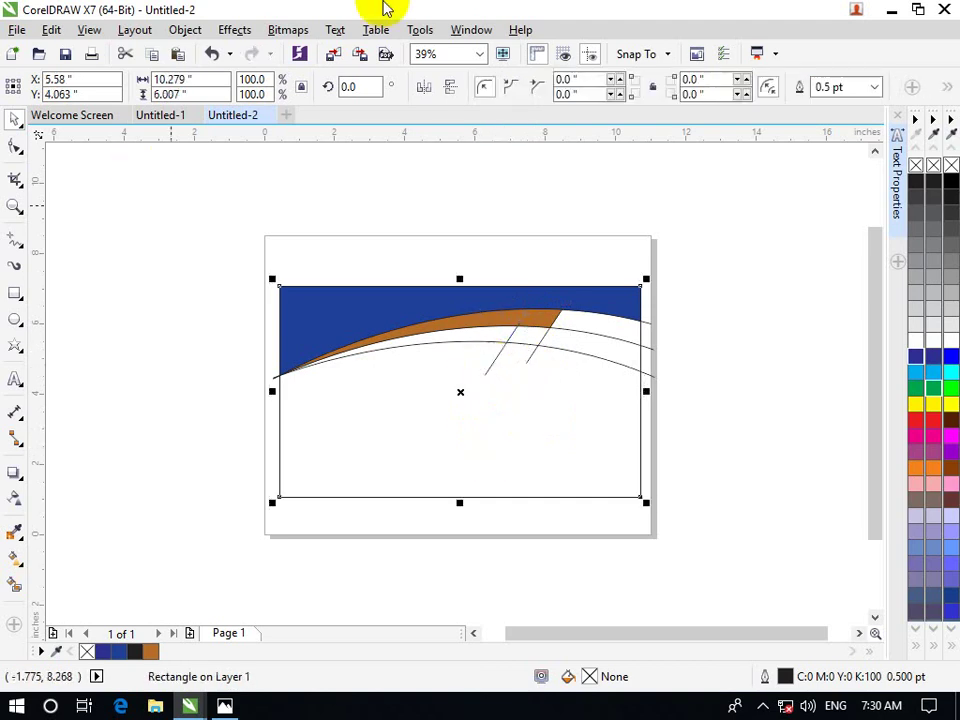
{"action": "left_click", "coordinate": [160, 114]}
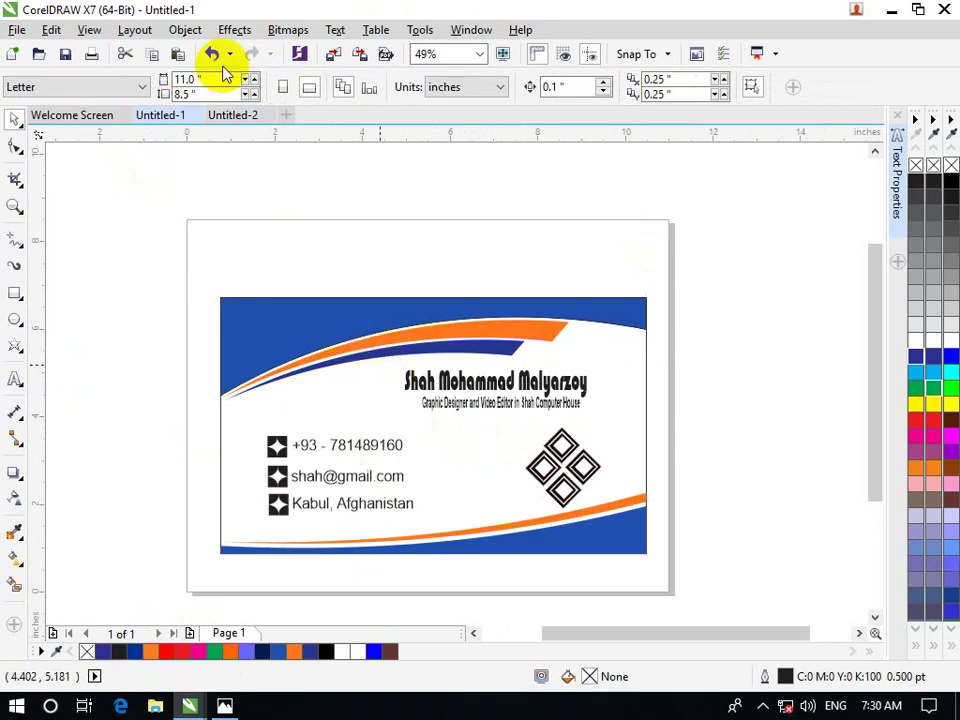
{"action": "left_click", "coordinate": [240, 115]}
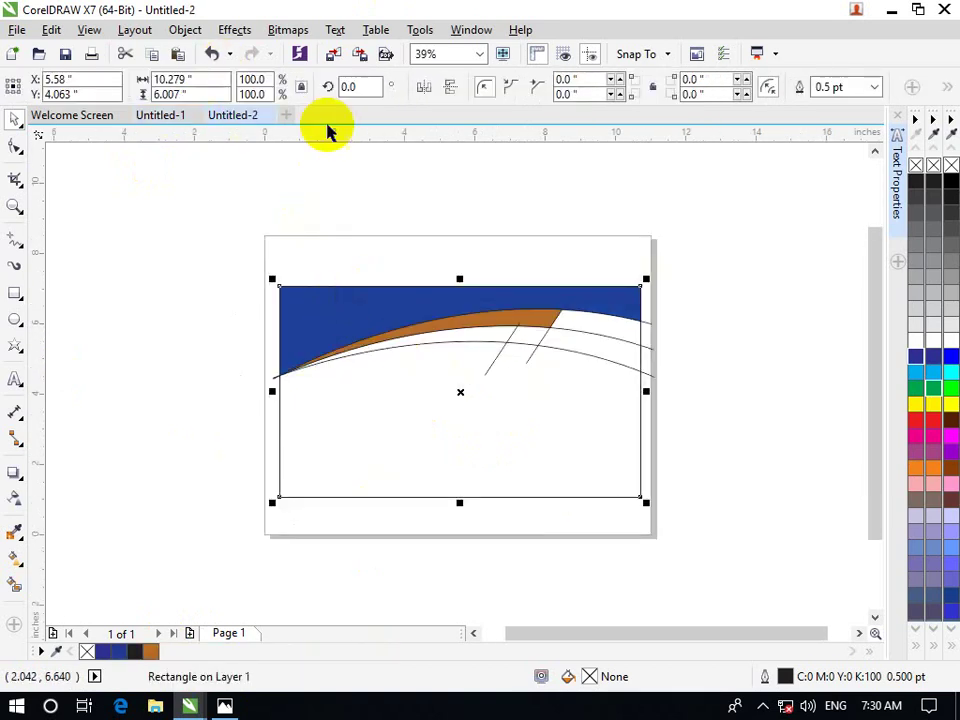
Smart-fill the band between the lower two curves, up to the left slanted line, with the upper area's blue C100 M89 Y0 K0.
{"action": "left_click", "coordinate": [17, 581]}
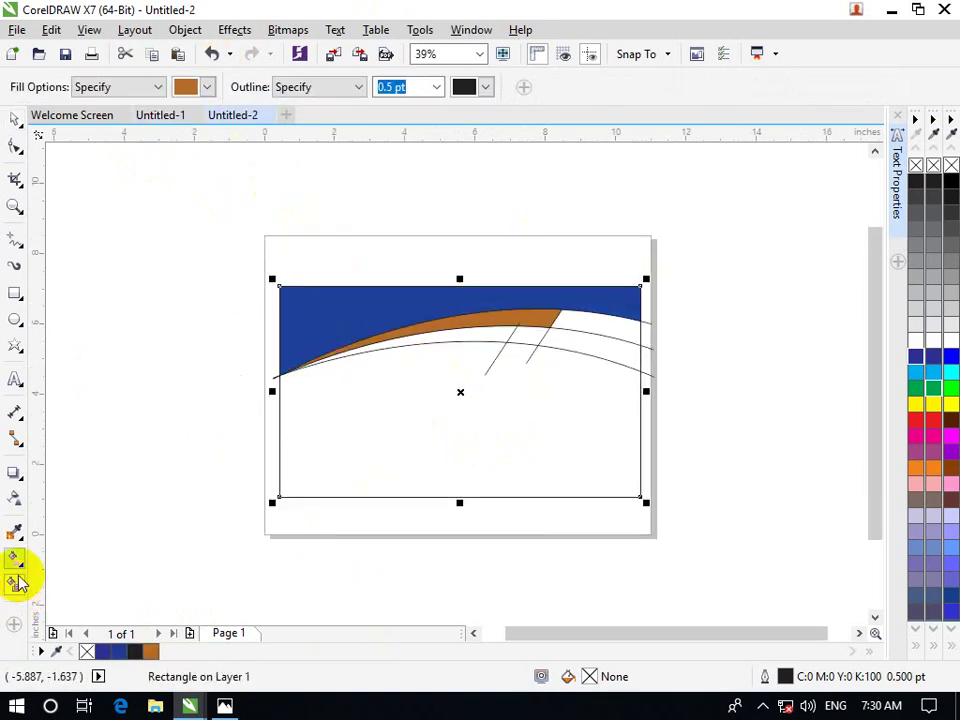
{"action": "left_click", "coordinate": [205, 87]}
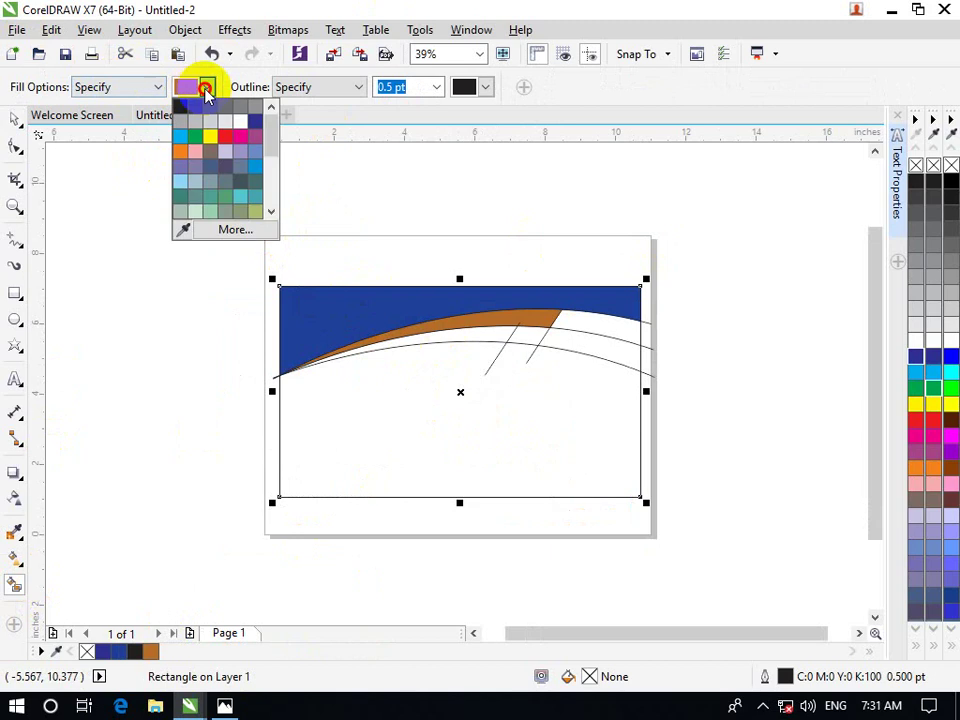
{"action": "left_click", "coordinate": [183, 229]}
{"action": "left_click", "coordinate": [354, 290]}
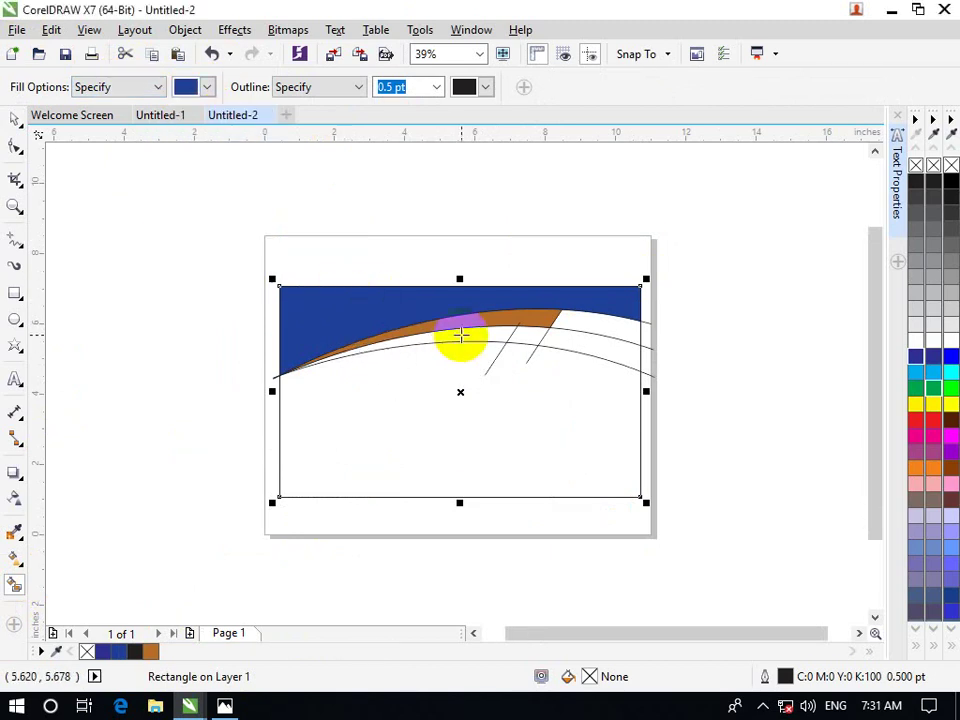
{"action": "left_click", "coordinate": [460, 335]}
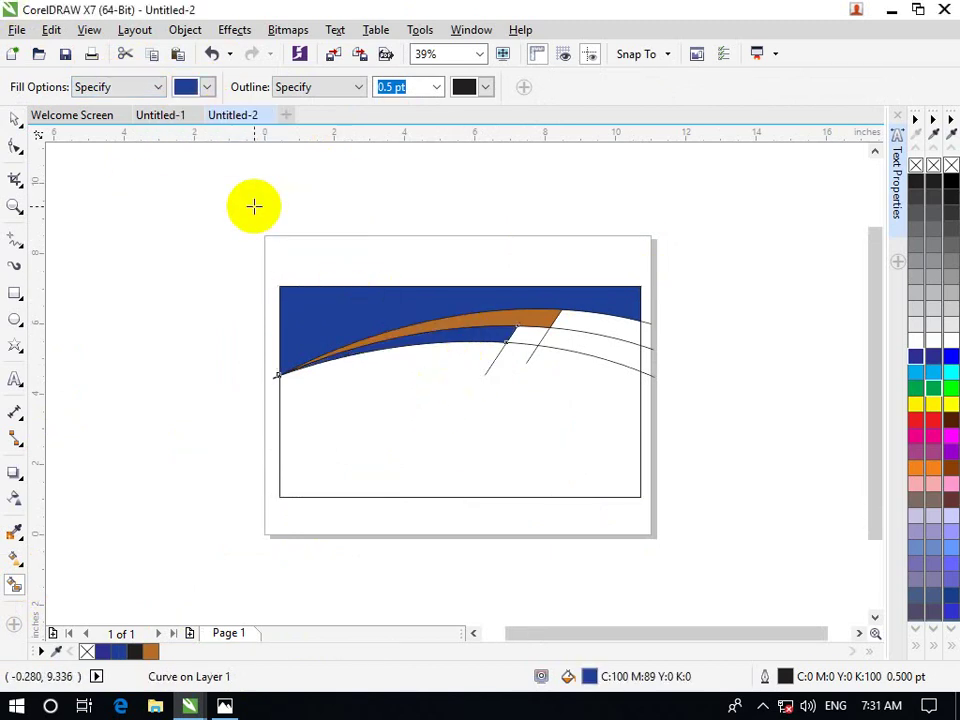
Remove the outline from the middle curve, the lowest curve and the right slanted line.
{"action": "left_click", "coordinate": [16, 119]}
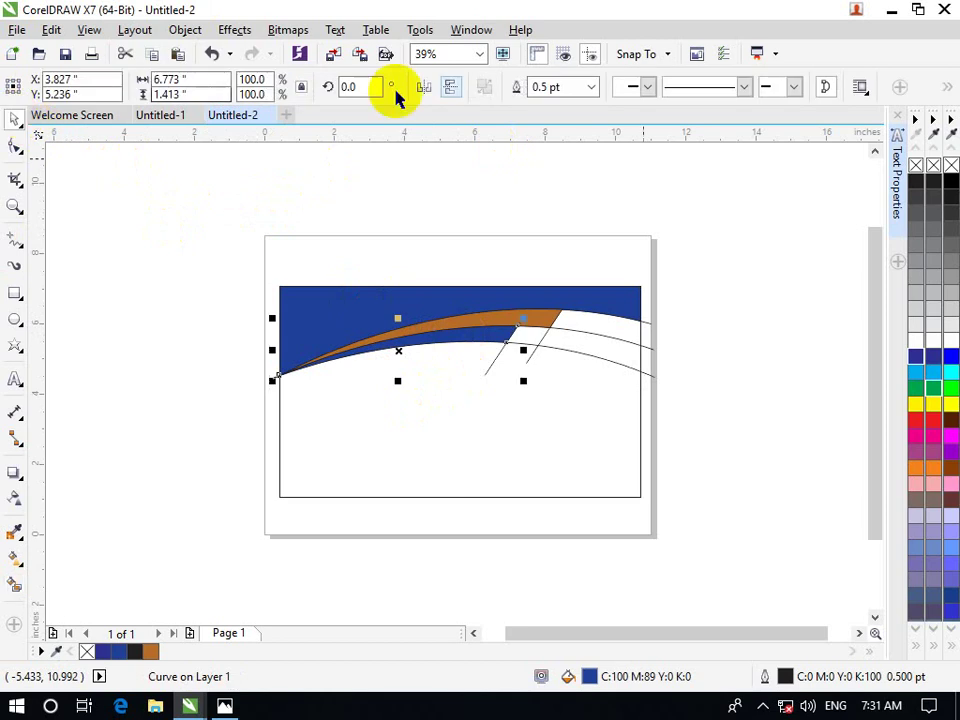
{"action": "left_click", "coordinate": [625, 355]}
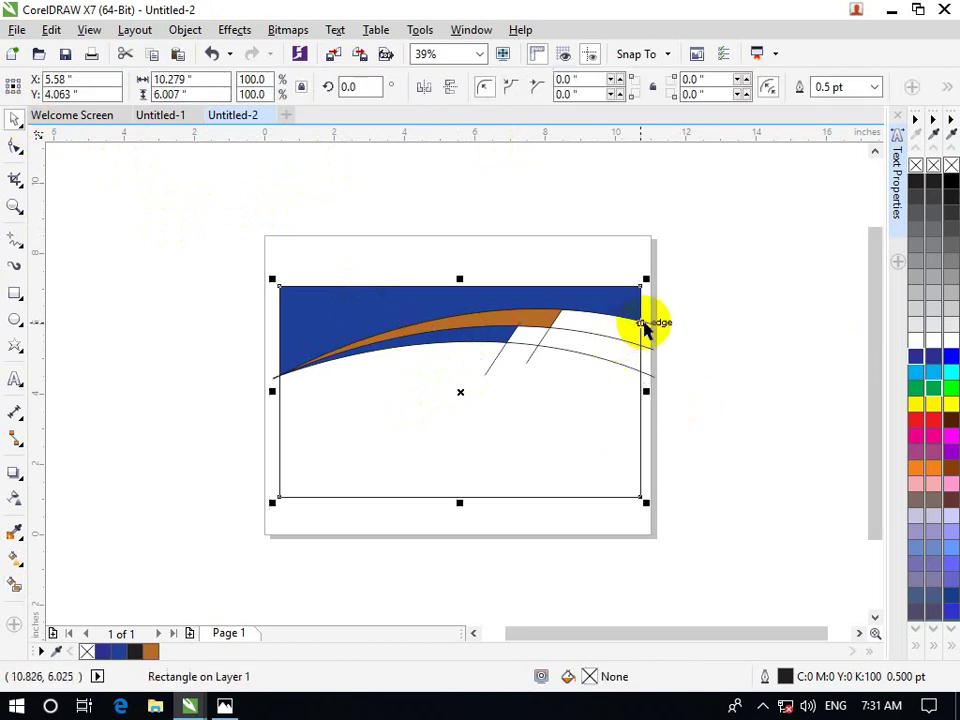
{"action": "left_click", "coordinate": [645, 325]}
{"action": "left_click", "coordinate": [641, 343]}
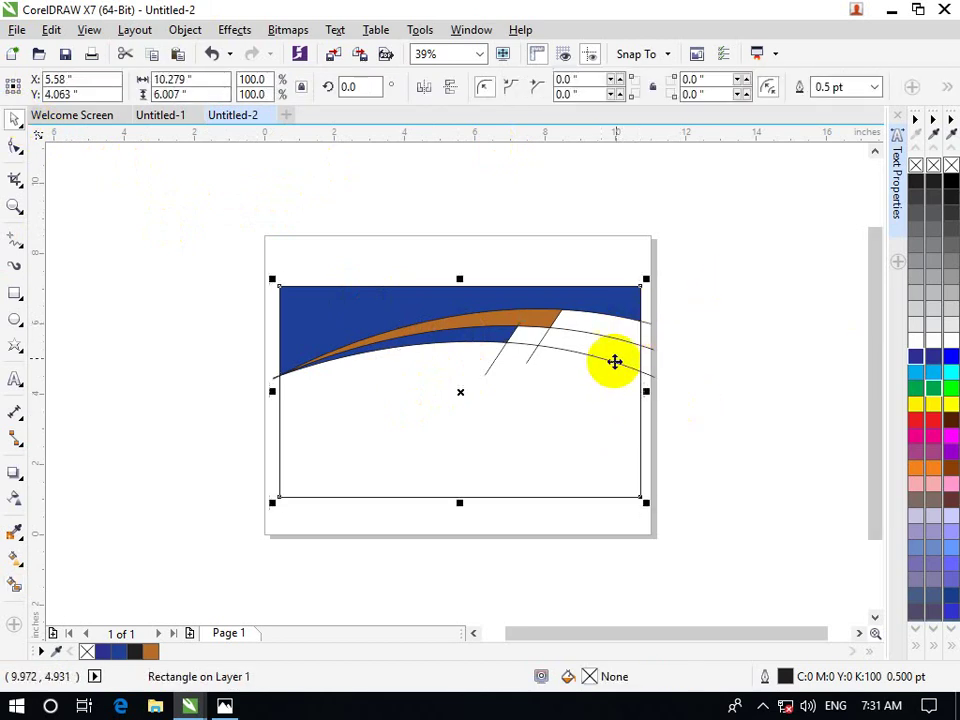
{"action": "left_click", "coordinate": [619, 341]}
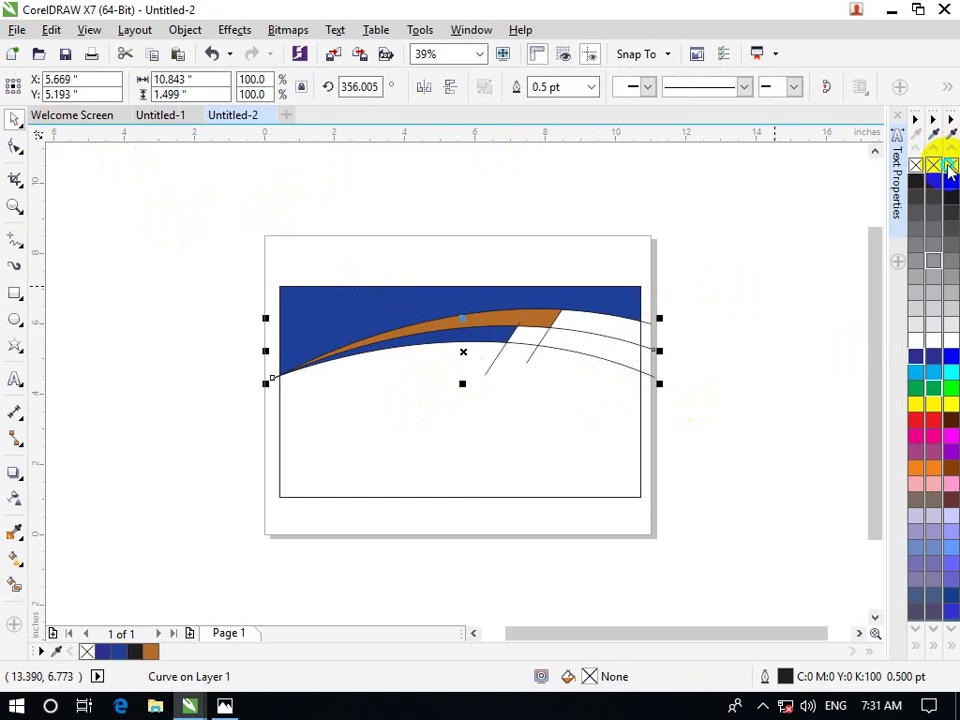
{"action": "left_click", "coordinate": [606, 358]}
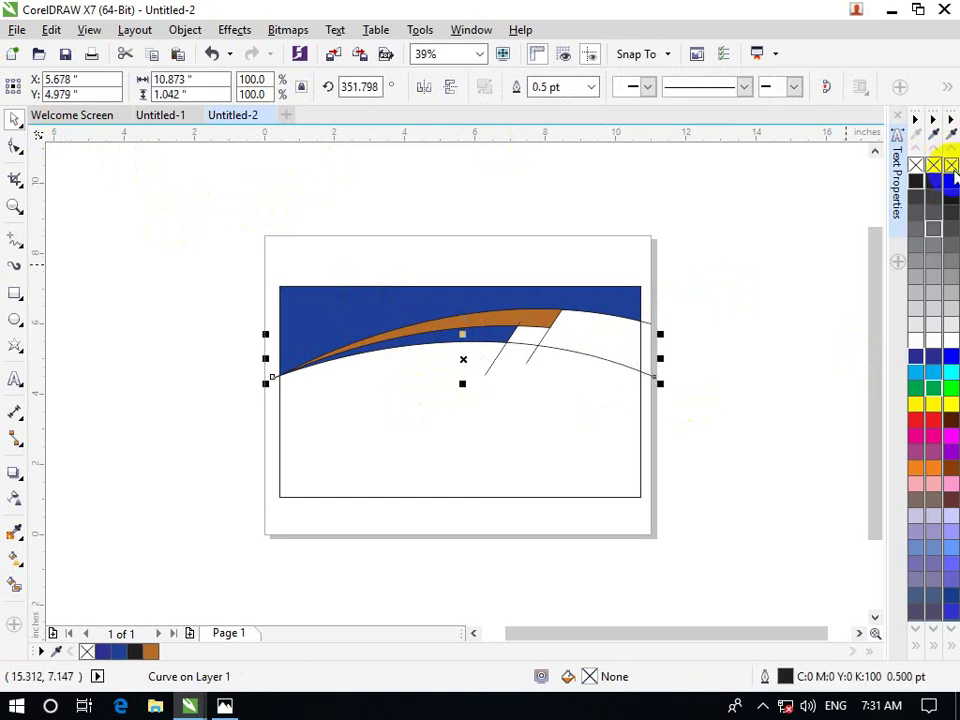
{"action": "left_click", "coordinate": [537, 343]}
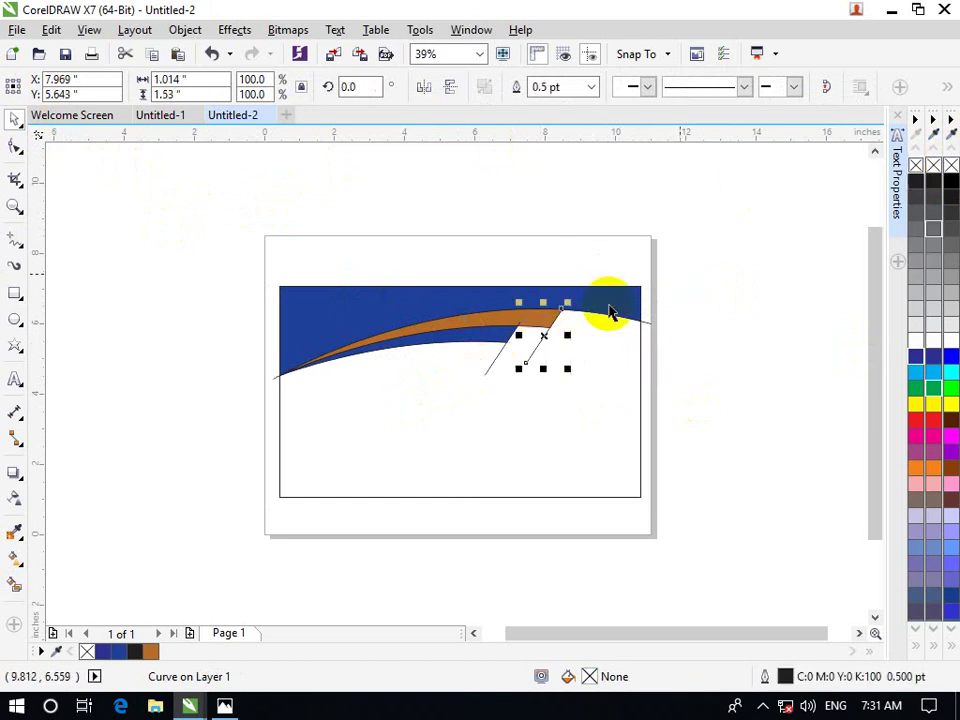
{"action": "right_click", "coordinate": [950, 165]}
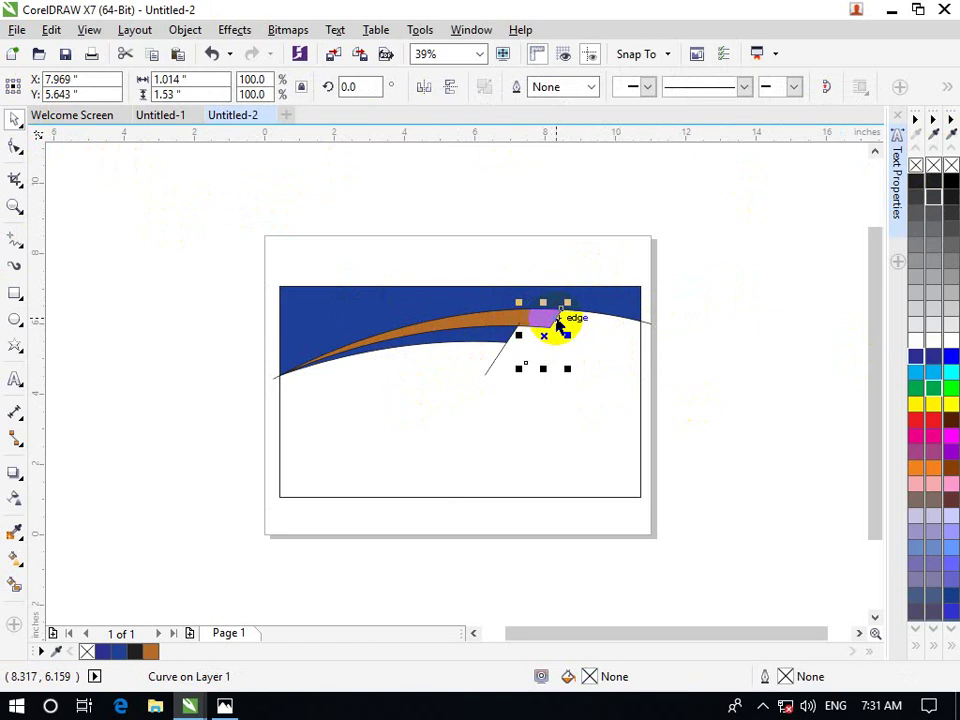
Remove the outline from the orange band and from the large blue area above the curves.
{"action": "left_click", "coordinate": [563, 320]}
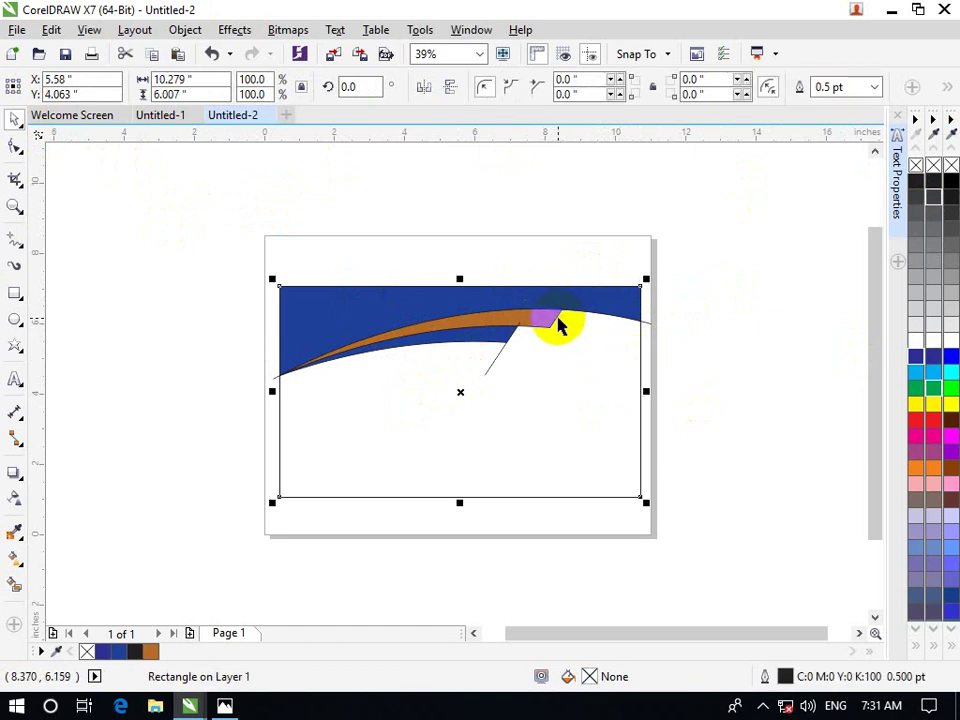
{"action": "left_click", "coordinate": [556, 320]}
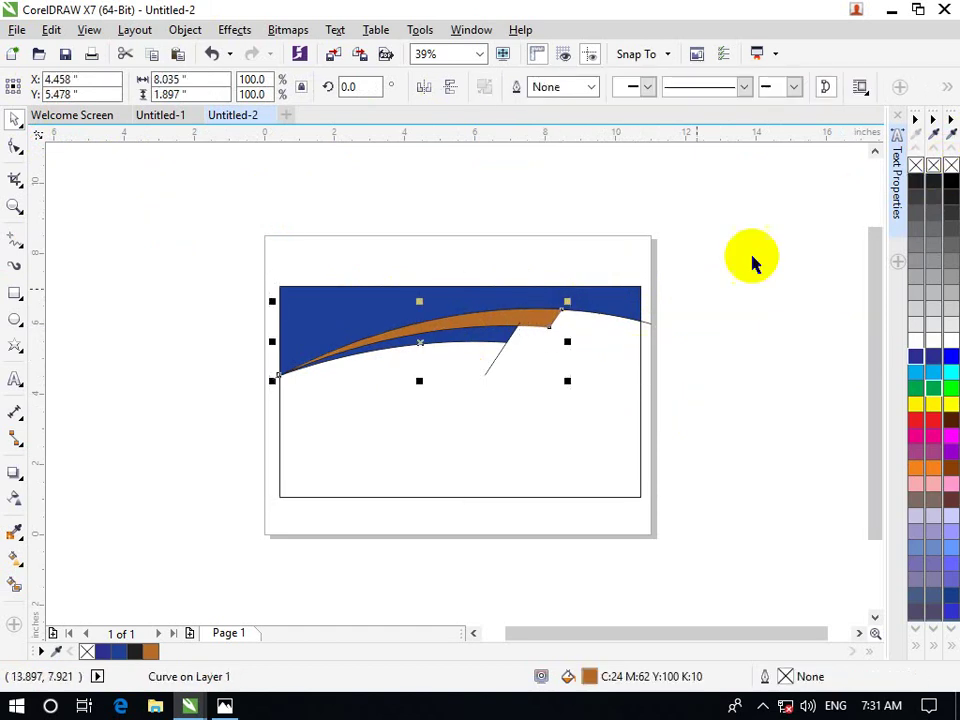
{"action": "left_click", "coordinate": [643, 326]}
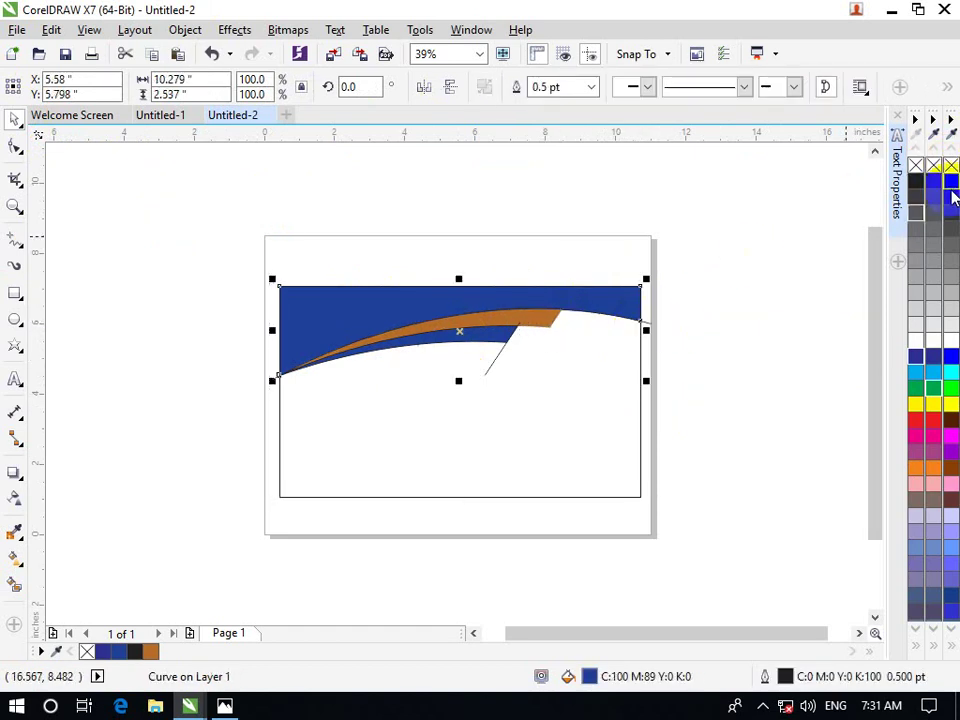
{"action": "right_click", "coordinate": [951, 168]}
Remove the outline from the topmost curve and from the left slanted line.
{"action": "left_click", "coordinate": [628, 340]}
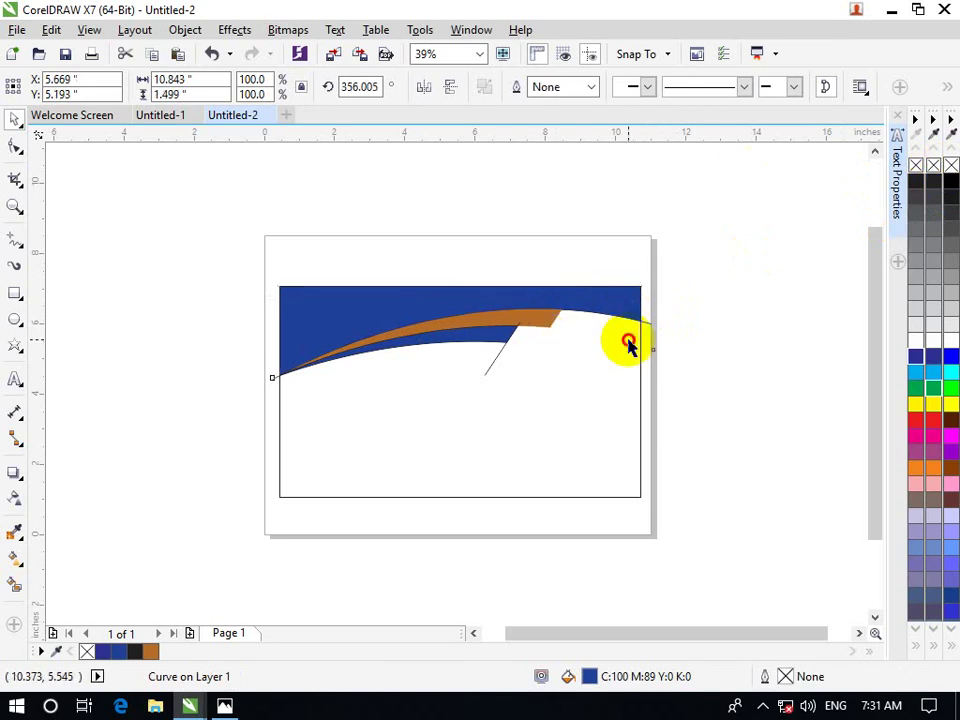
{"action": "left_click", "coordinate": [646, 323]}
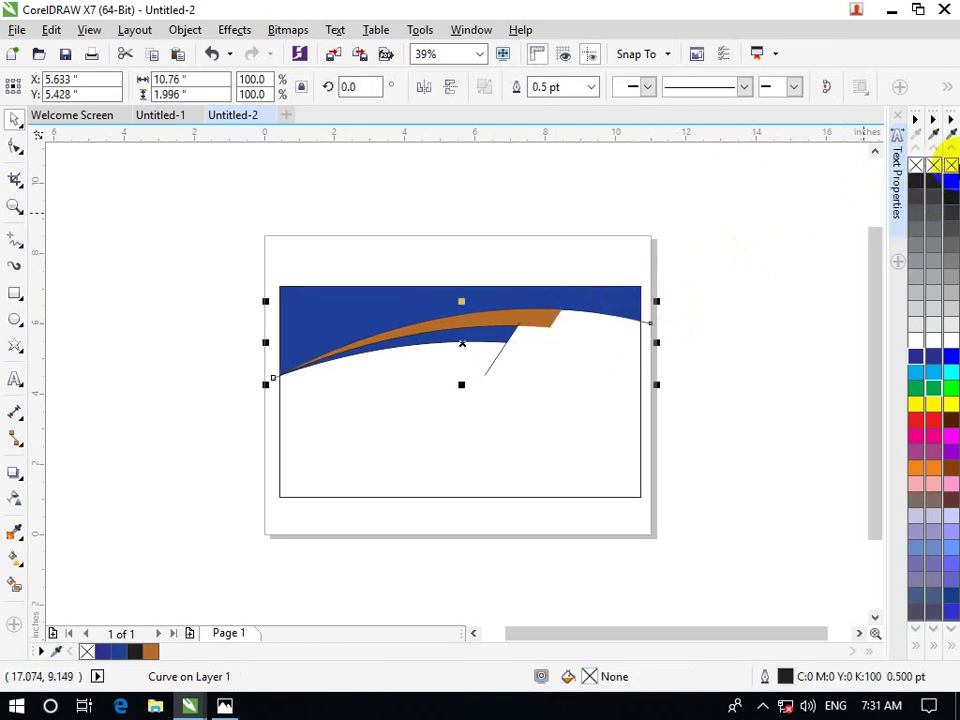
{"action": "left_click", "coordinate": [494, 361]}
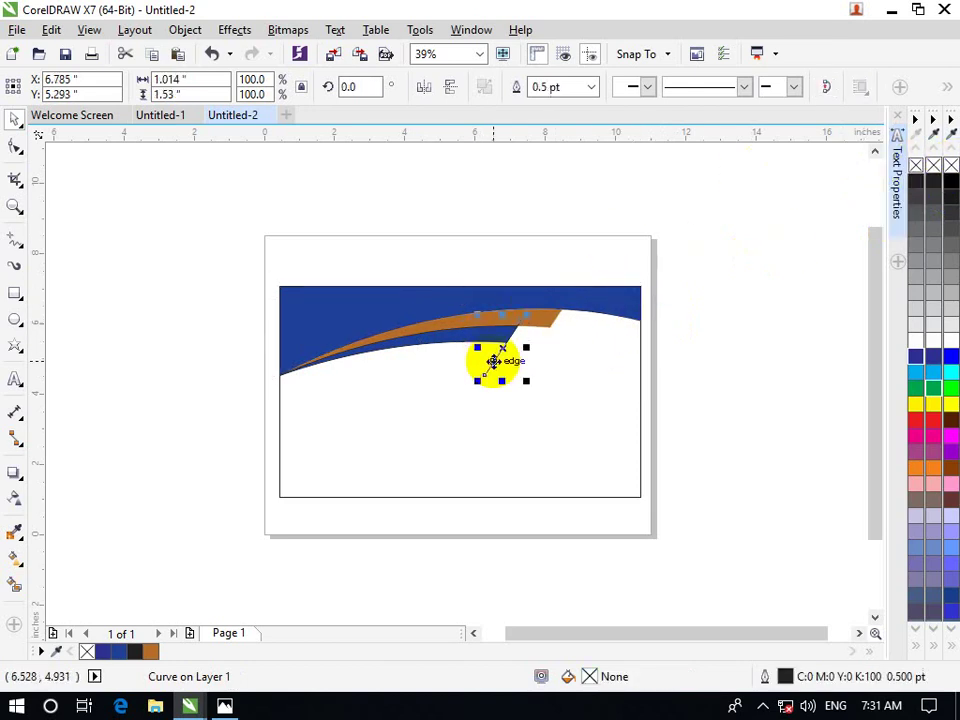
{"action": "right_click", "coordinate": [951, 168]}
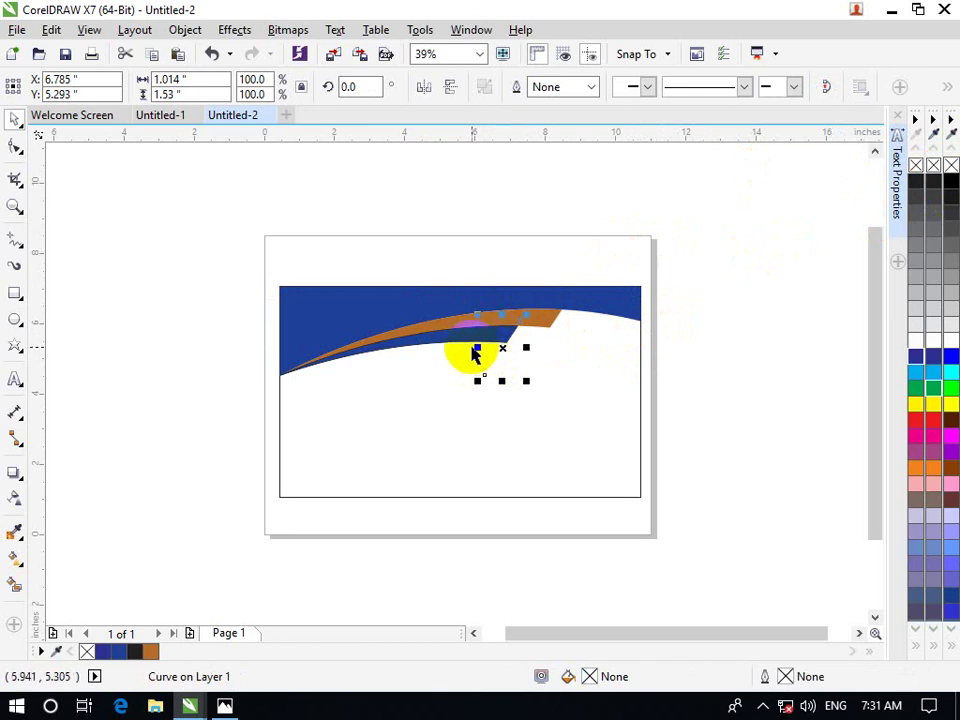
Remove the outline from the lower blue band and make sure the orange band and large blue area have none.
{"action": "left_click", "coordinate": [460, 347]}
{"action": "right_click", "coordinate": [949, 166]}
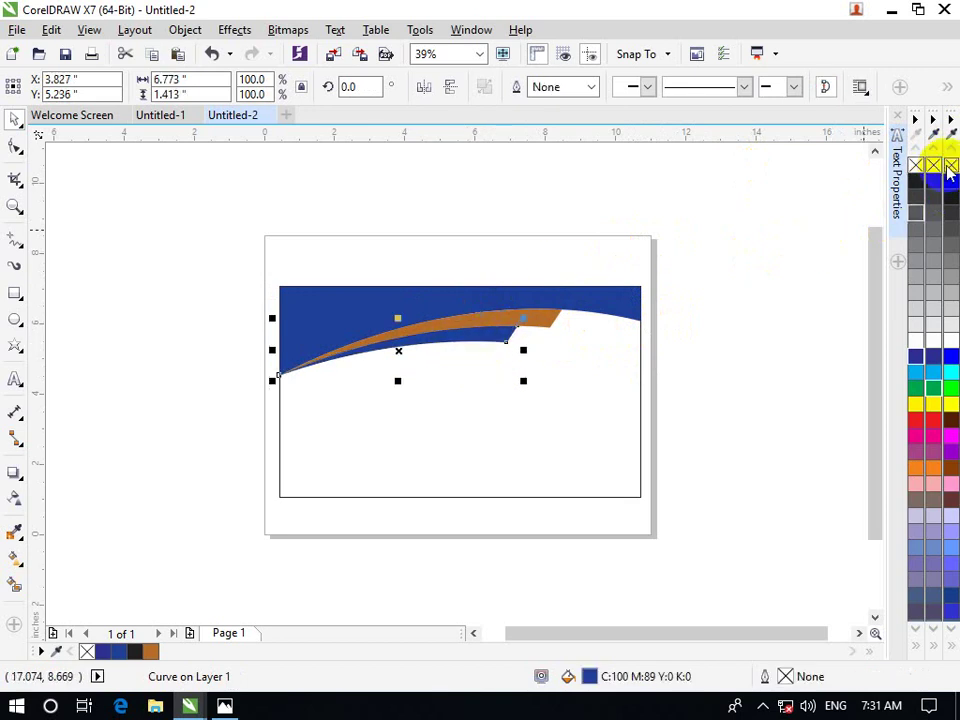
{"action": "left_click", "coordinate": [481, 310]}
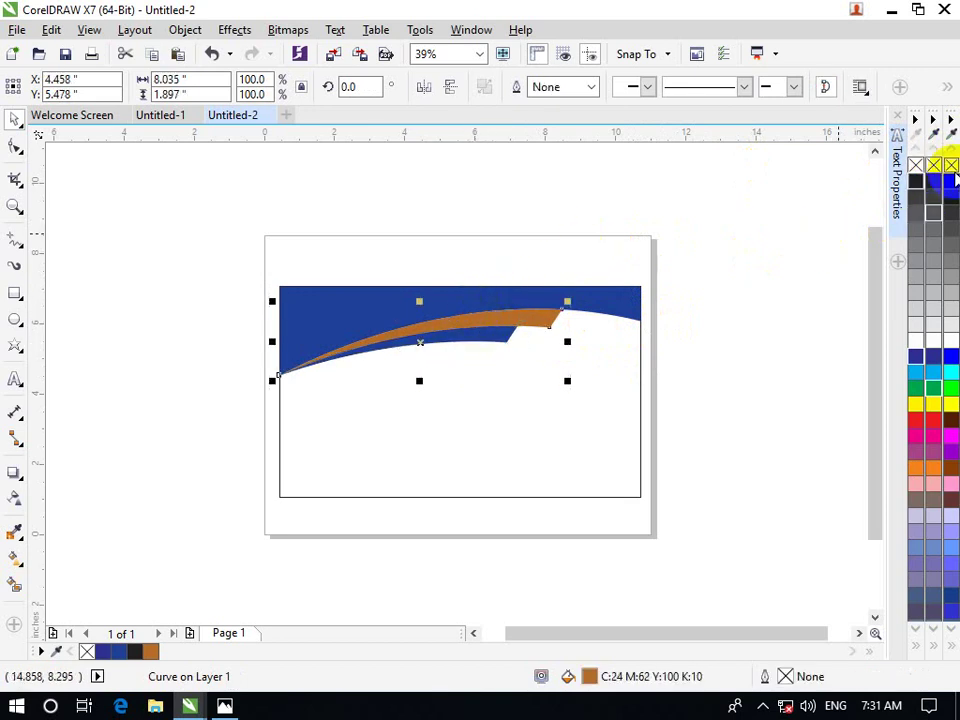
{"action": "left_click", "coordinate": [606, 289]}
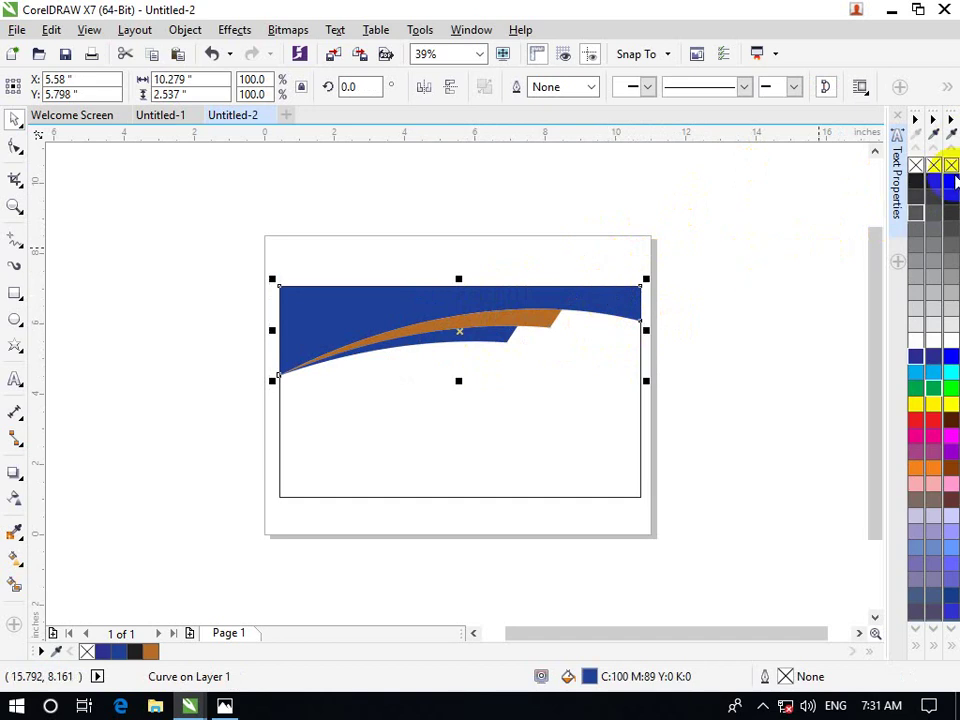
{"action": "left_click", "coordinate": [697, 362]}
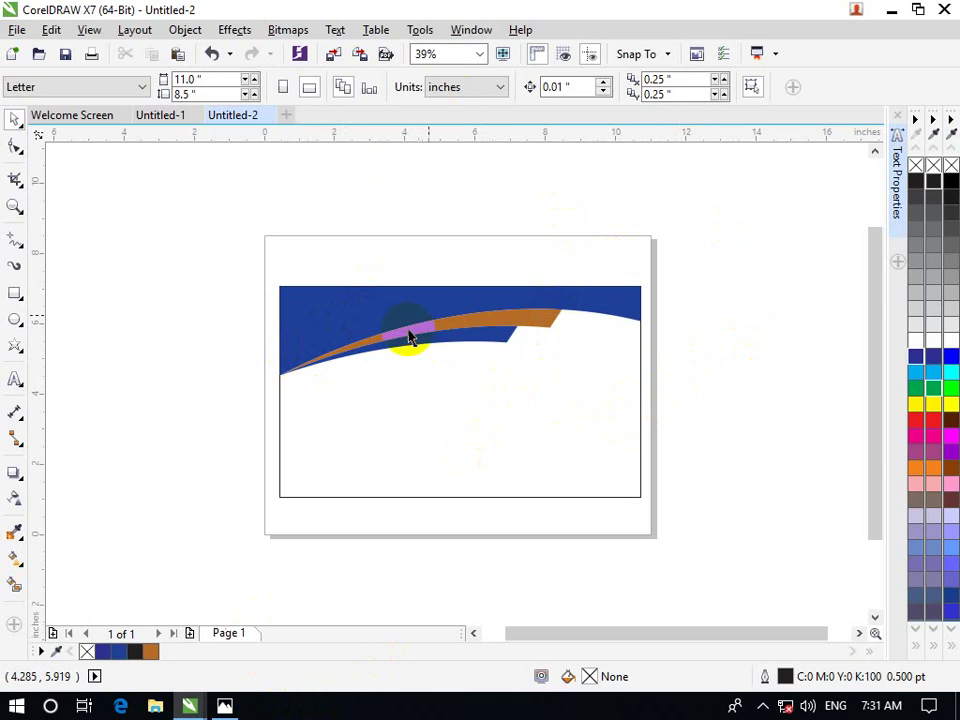
Set the Smart Fill colour to a darker brown, C31 M62 Y100 K20.
{"action": "left_click", "coordinate": [519, 317]}
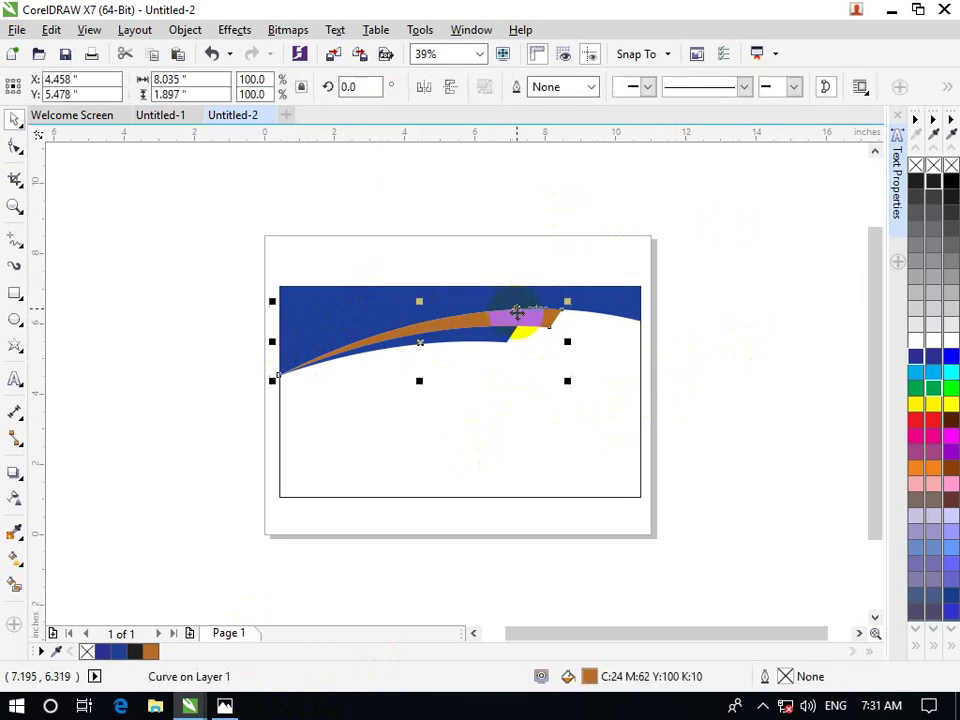
{"action": "left_click", "coordinate": [15, 583]}
{"action": "left_click", "coordinate": [205, 87]}
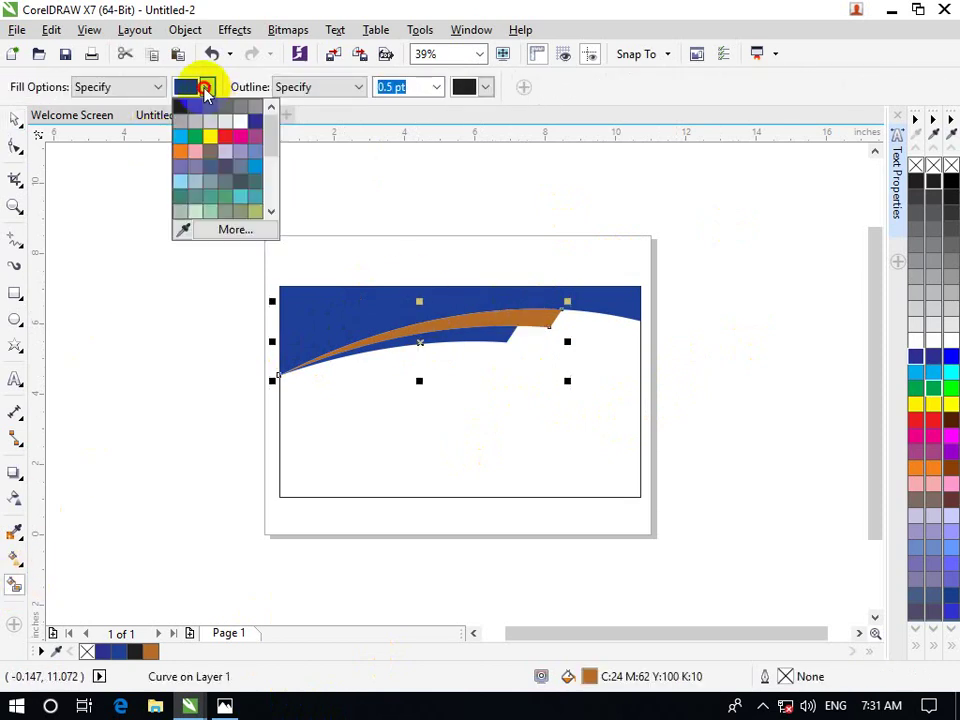
{"action": "left_click", "coordinate": [216, 232]}
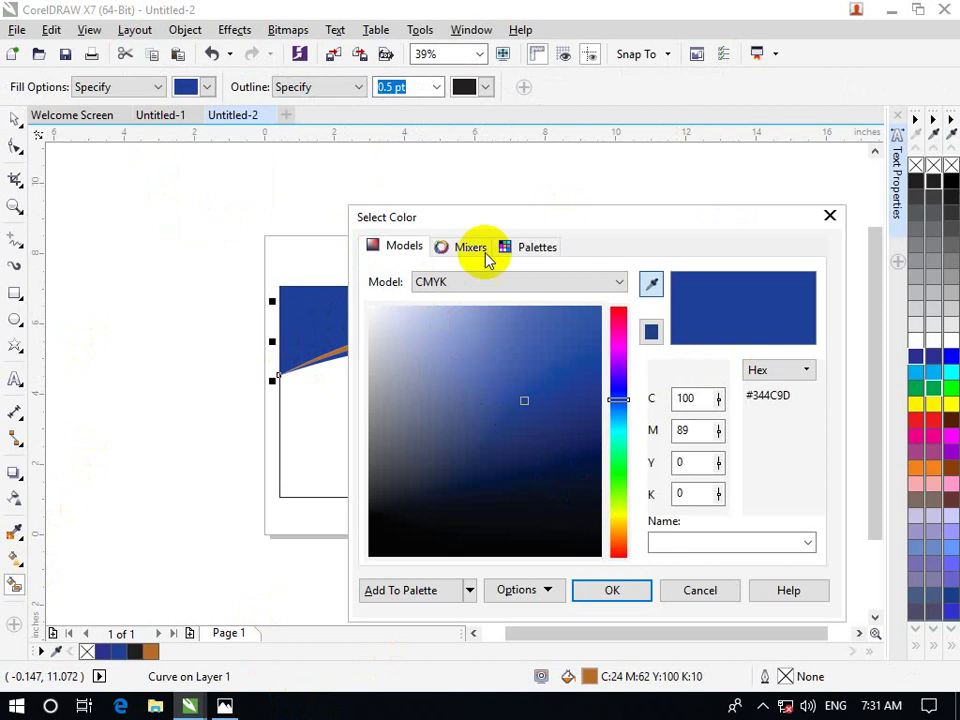
{"action": "mouse_move", "coordinate": [611, 214]}
{"action": "left_mouse_down"}
{"action": "mouse_move", "coordinate": [739, 6]}
{"action": "mouse_move", "coordinate": [754, 10]}
{"action": "left_mouse_up"}
{"action": "left_click_drag", "start_coordinate": [768, 290], "coordinate": [764, 333]}
{"action": "left_click_drag", "start_coordinate": [714, 209], "coordinate": [729, 201]}
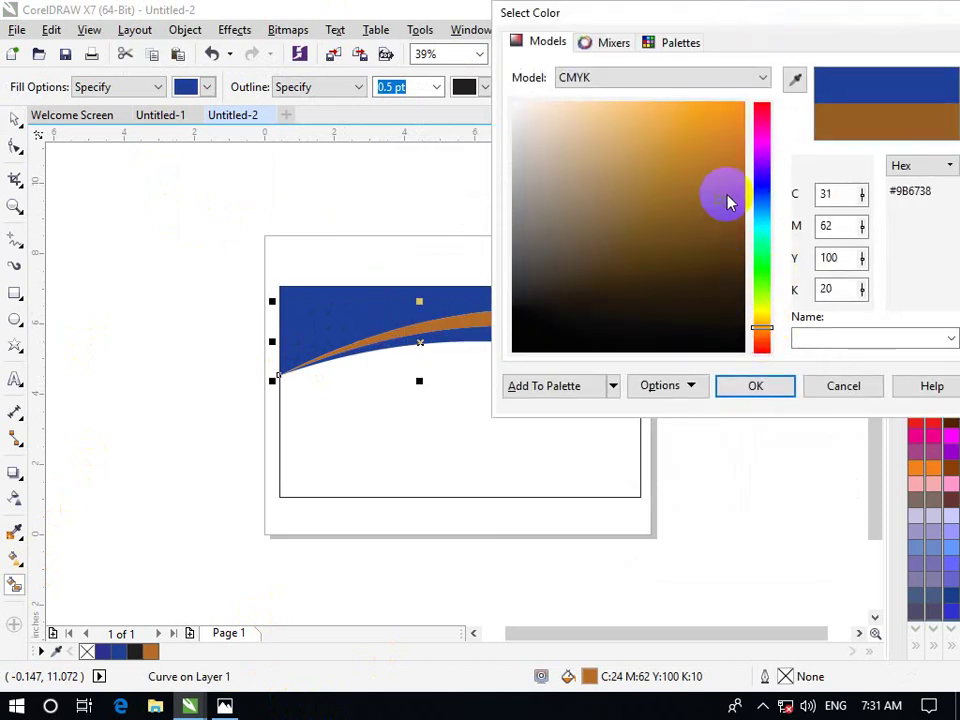
{"action": "left_click", "coordinate": [791, 399]}
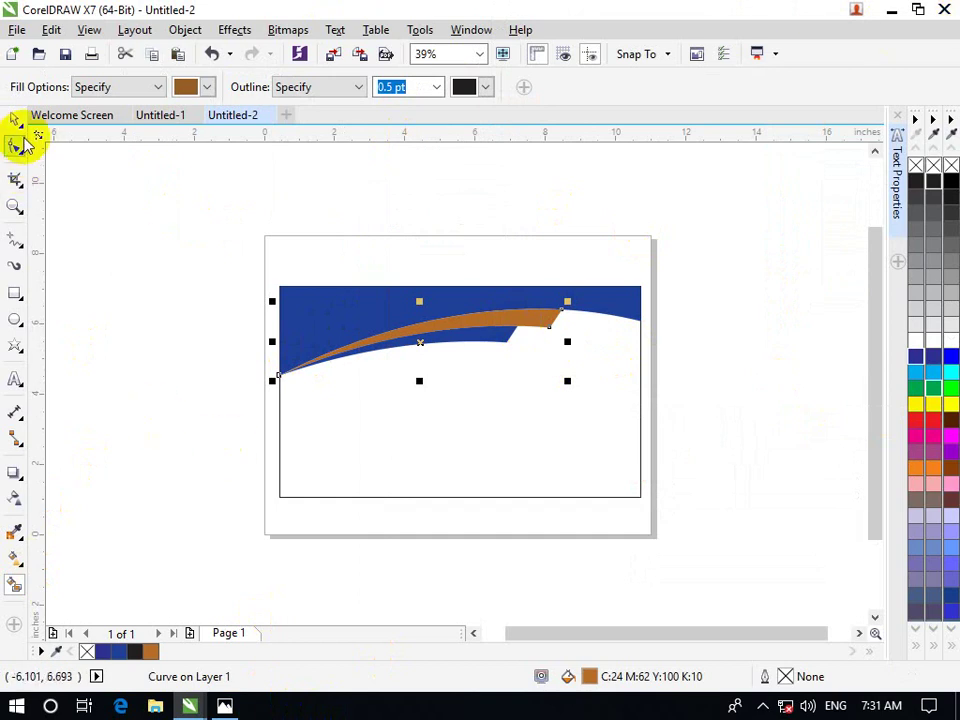
Nudge the orange band 0.01 inch to the left and 0.01 inch down.
{"action": "left_click", "coordinate": [15, 118]}
{"action": "left_click", "coordinate": [155, 422]}
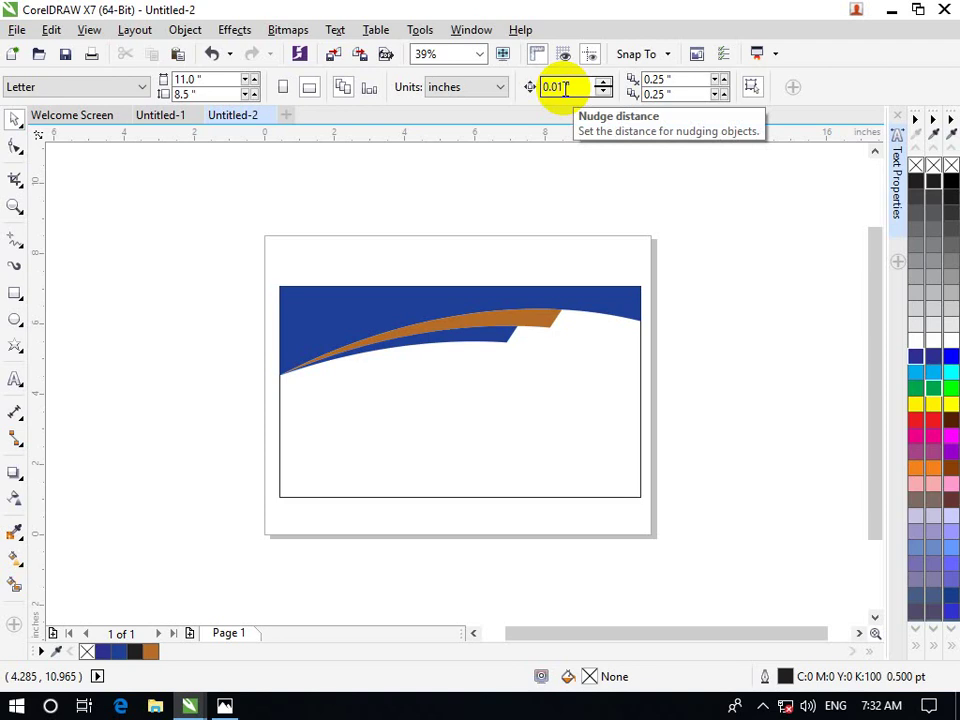
{"action": "left_click", "coordinate": [514, 330]}
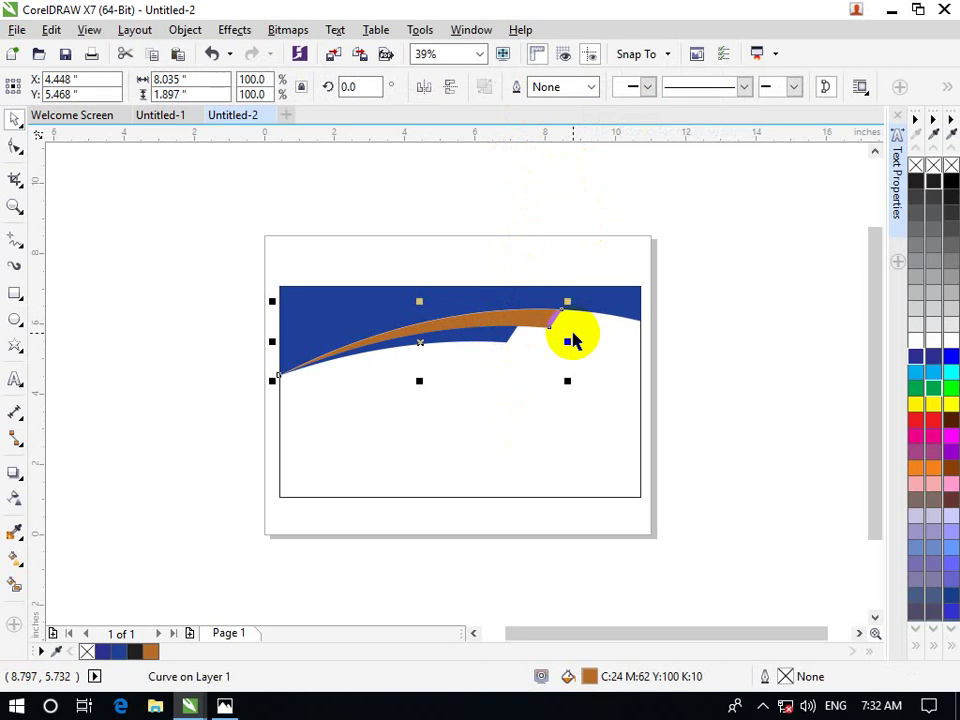
{"action": "key", "text": "Left"}
{"action": "left_click_drag", "start_coordinate": [526, 318], "coordinate": [523, 326]}
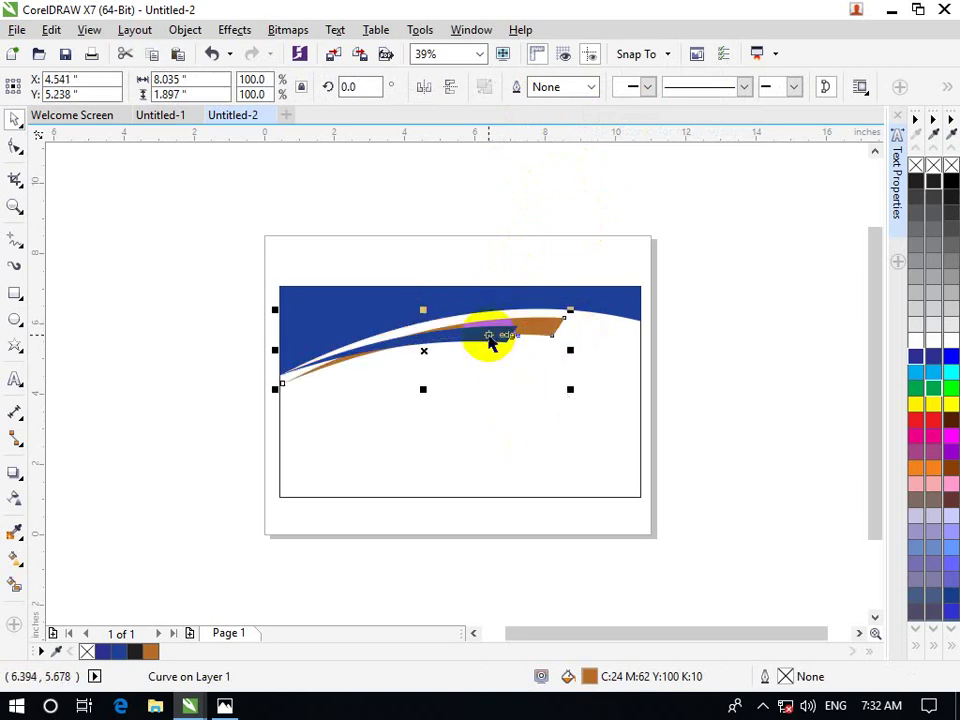
{"action": "left_click", "coordinate": [490, 335]}
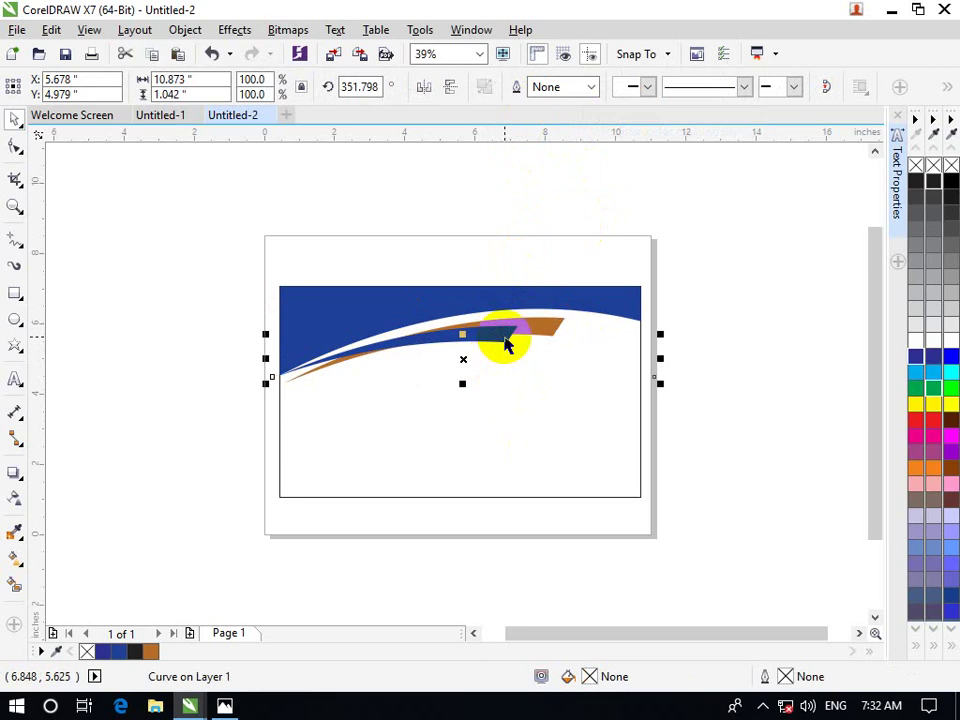
{"action": "key", "text": "ctrl+z"}
{"action": "left_click", "coordinate": [589, 422]}
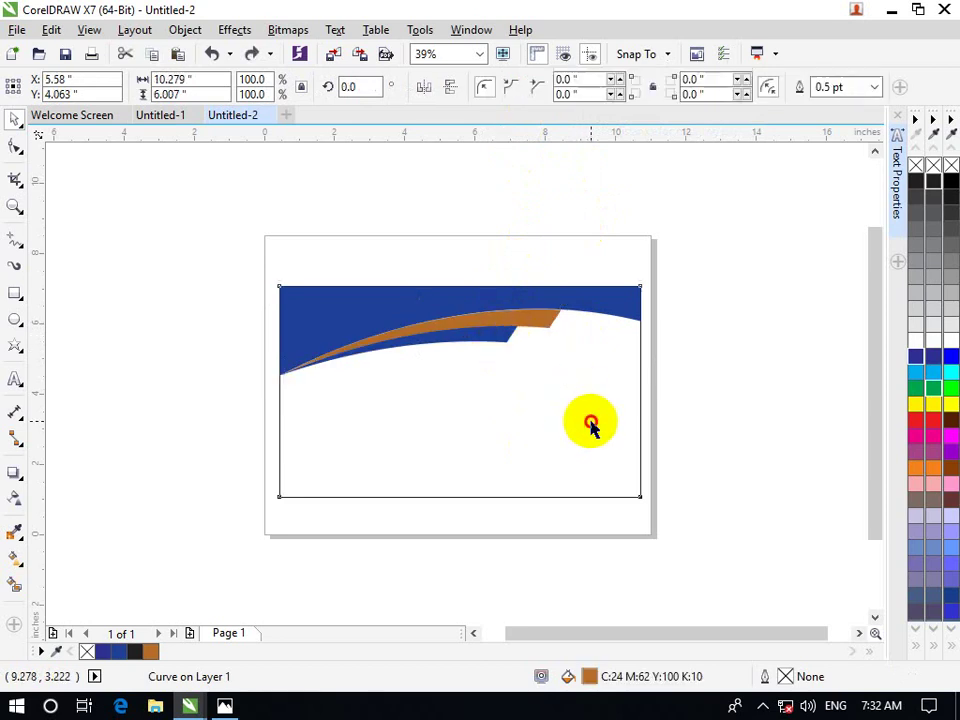
{"action": "left_click_drag", "start_coordinate": [704, 327], "coordinate": [408, 376]}
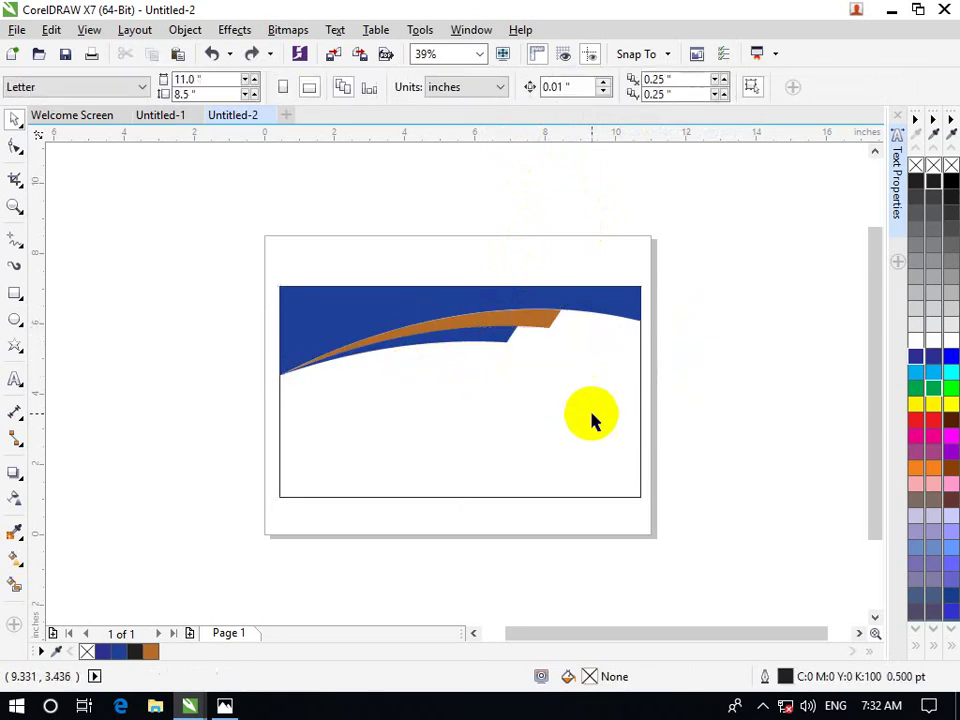
{"action": "left_click_drag", "start_coordinate": [594, 414], "coordinate": [507, 325]}
{"action": "key", "text": "Escape"}
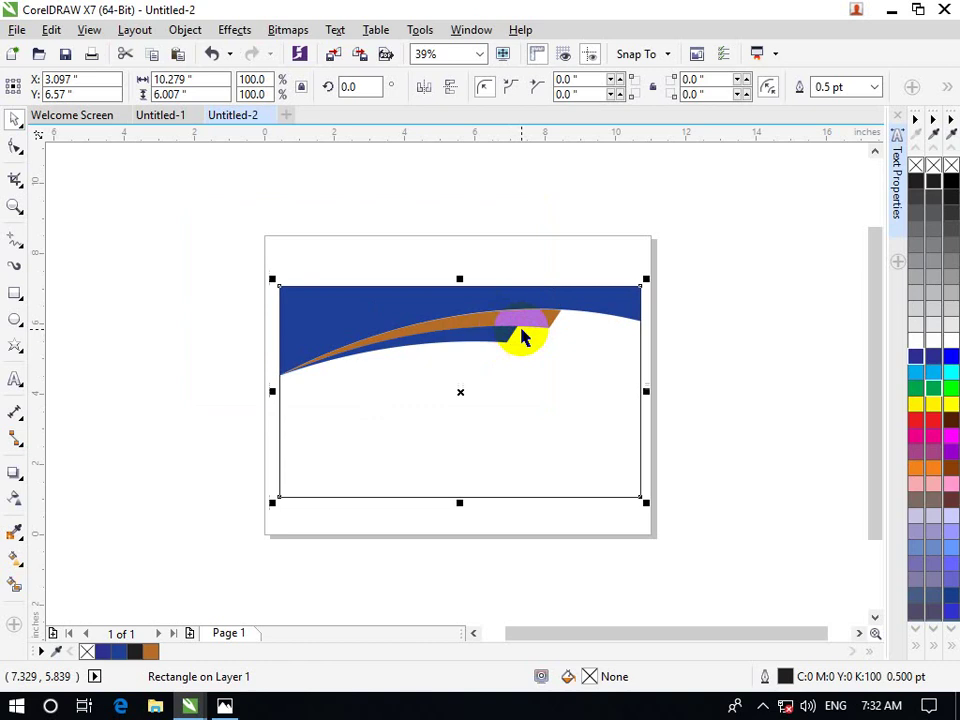
Select the two slanted helper lines at the right ends of the bands and nudge them down slightly.
{"action": "left_click_drag", "start_coordinate": [707, 255], "coordinate": [510, 368]}
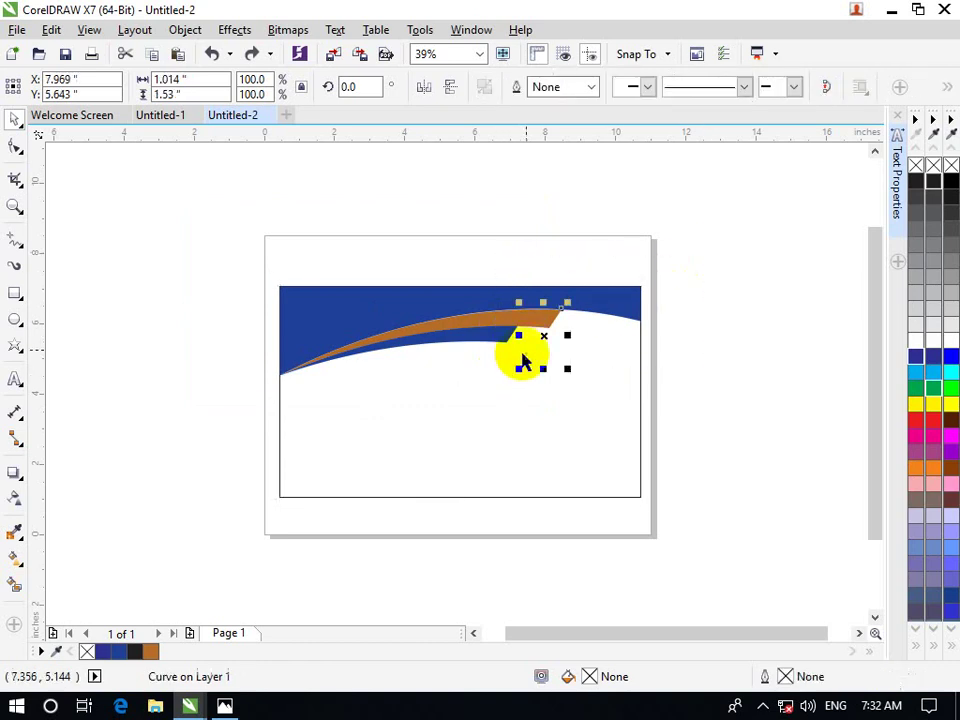
{"action": "left_click_drag", "start_coordinate": [686, 257], "coordinate": [392, 436]}
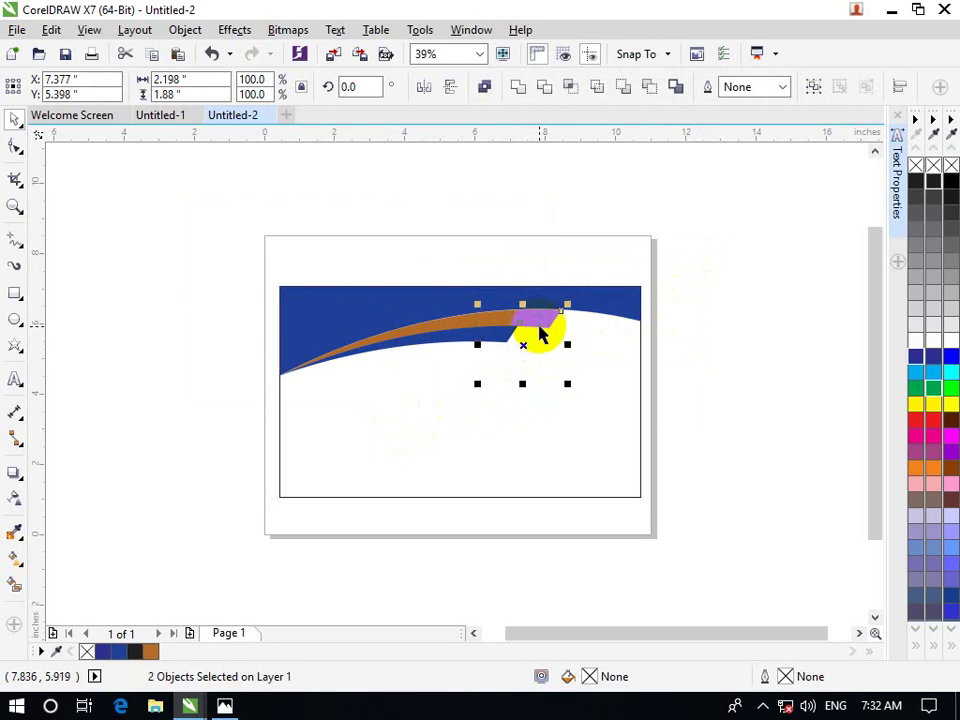
{"action": "left_click", "coordinate": [669, 371]}
{"action": "left_click_drag", "start_coordinate": [765, 242], "coordinate": [479, 401]}
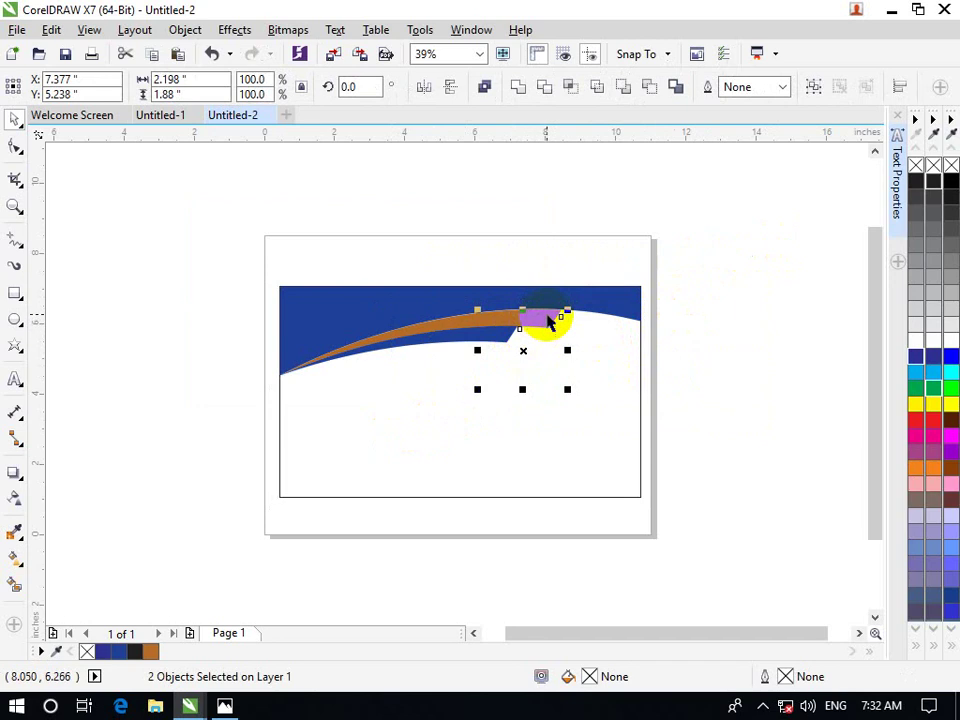
Shift the orange band down to Y 5.392 in, leaving a thin white gap under the large blue area.
{"action": "left_click", "coordinate": [547, 322]}
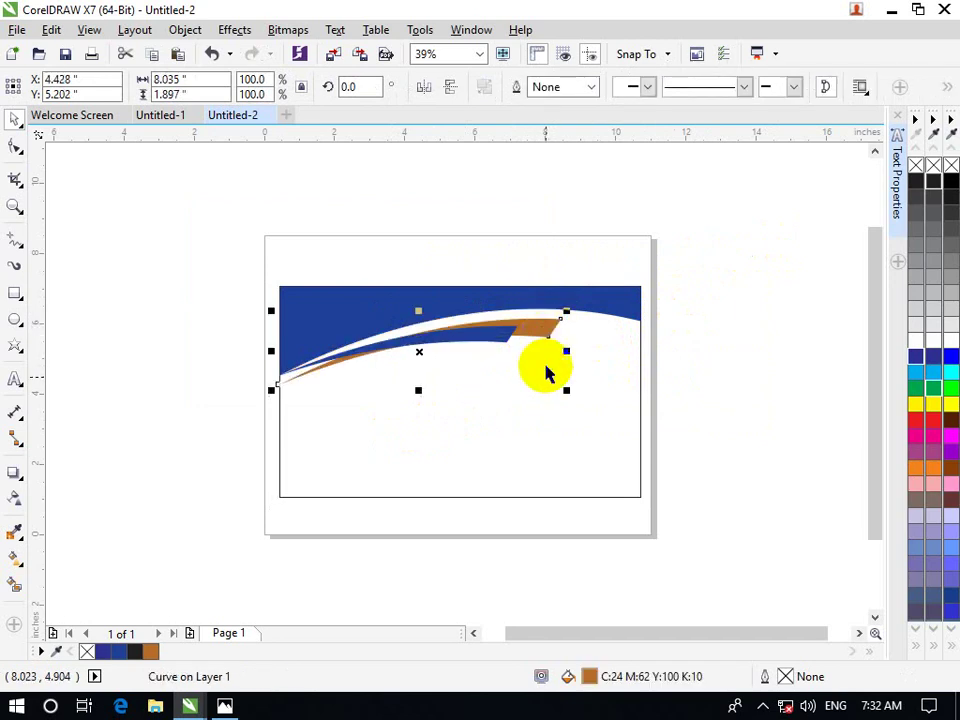
{"action": "left_click", "coordinate": [648, 361]}
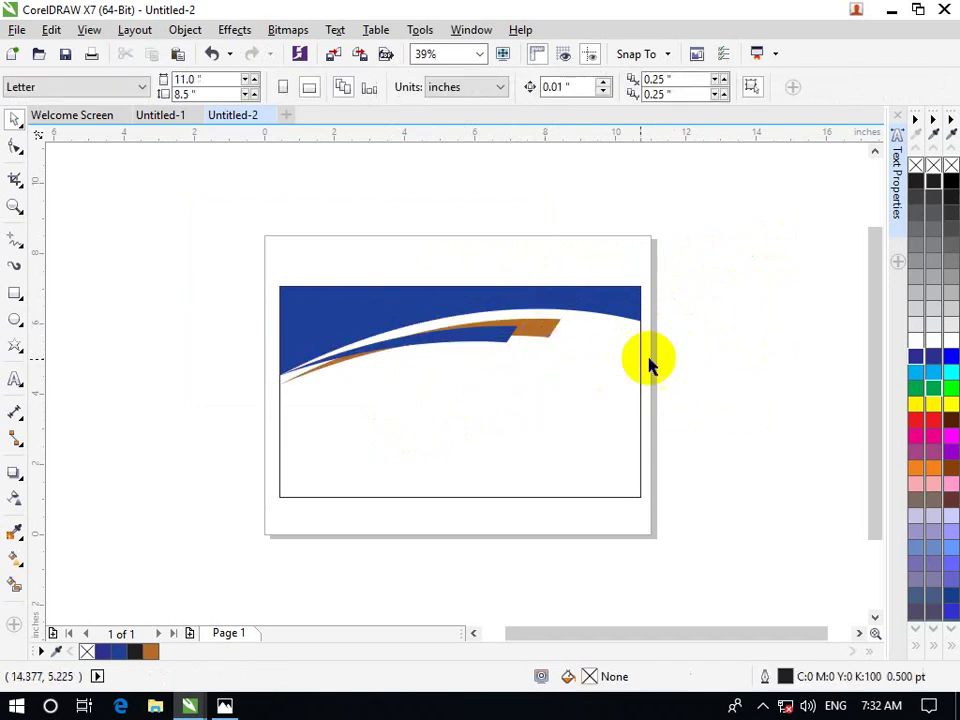
{"action": "left_click_drag", "start_coordinate": [485, 335], "coordinate": [508, 326]}
Move the lower blue band right to X 4.224 in and adjust its height, leaving a thin white gap below the orange band.
{"action": "left_click", "coordinate": [508, 330]}
{"action": "left_click", "coordinate": [499, 355]}
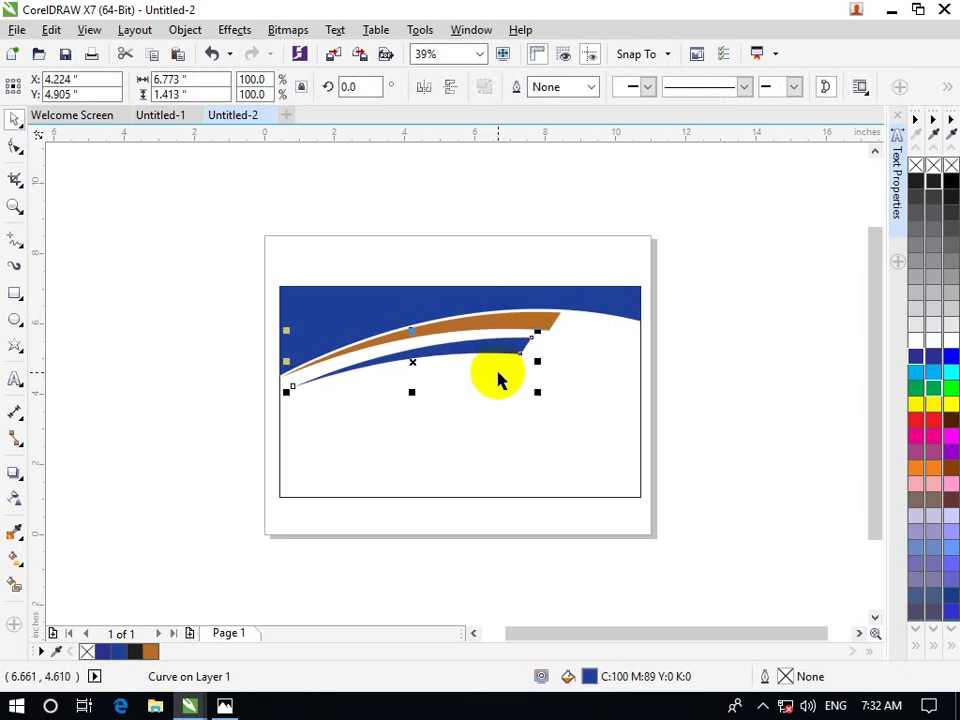
{"action": "key", "text": "Up"}
{"action": "key", "text": "Up"}
{"action": "key", "text": "Up"}
{"action": "key", "text": "Up"}
{"action": "key", "text": "Up"}
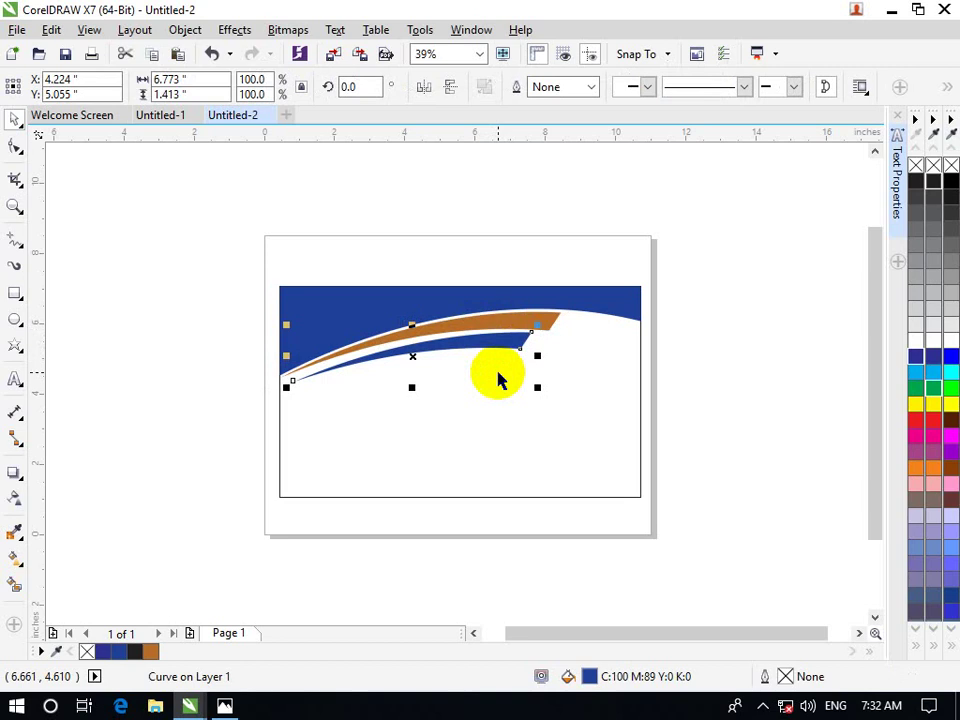
{"action": "key", "text": "Up"}
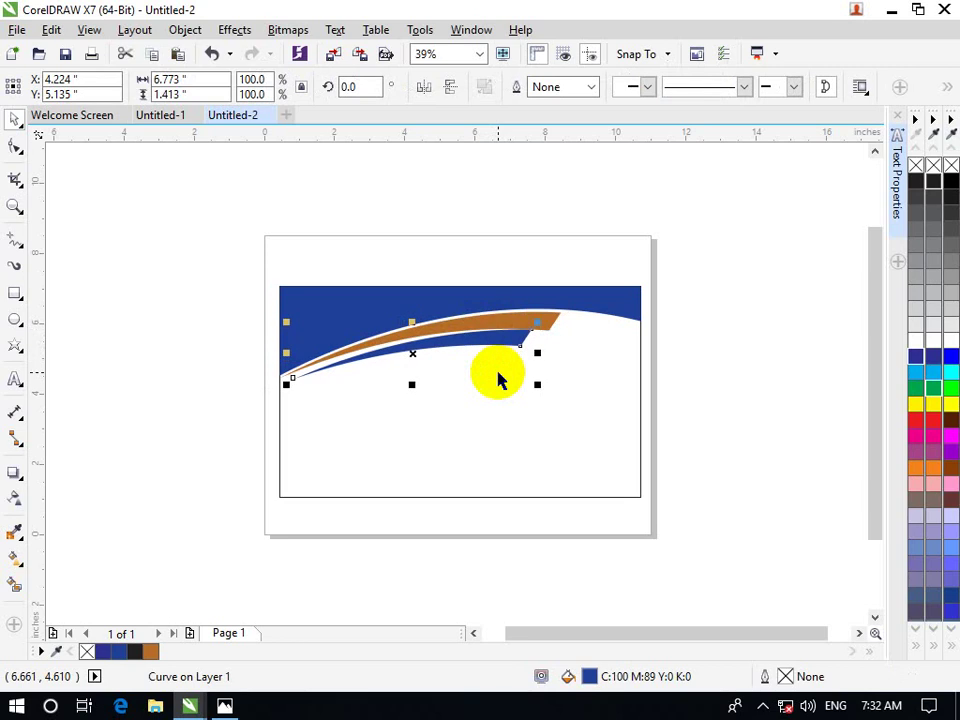
{"action": "left_click", "coordinate": [737, 332]}
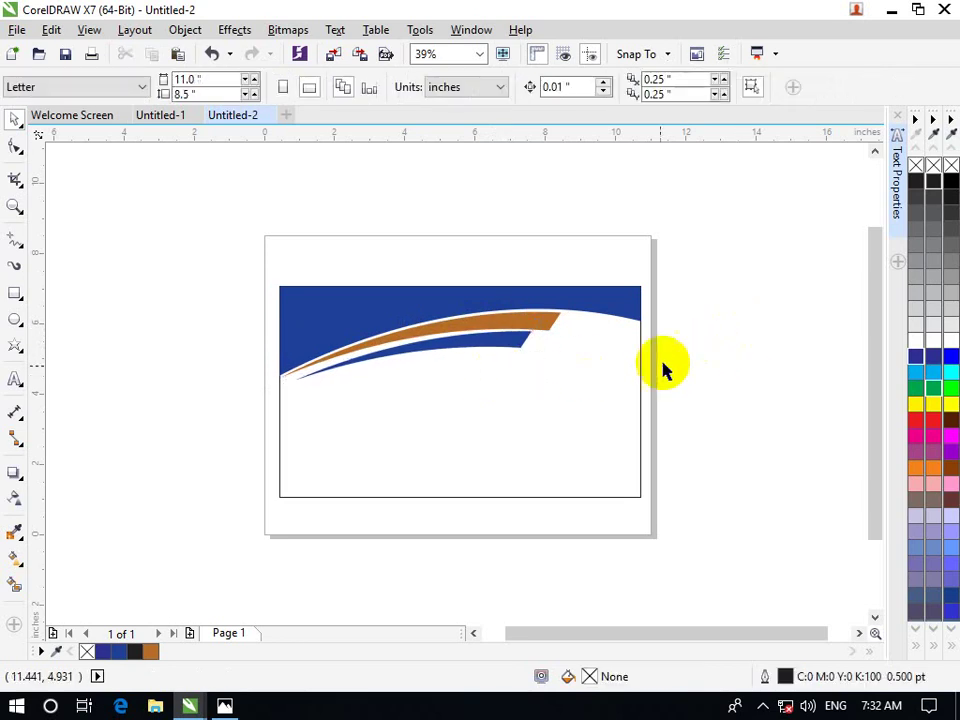
Compare with the finished card in Untitled-1 and fill the orange band with brighter orange, C0 M60 Y100 K0.
{"action": "left_click", "coordinate": [173, 117]}
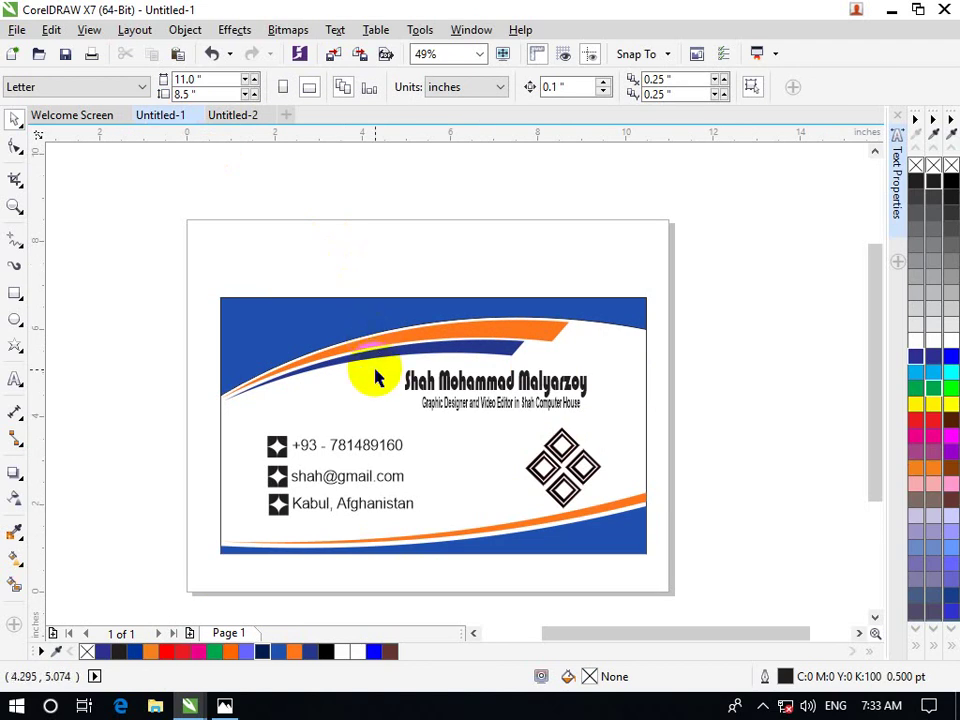
{"action": "left_click", "coordinate": [255, 114]}
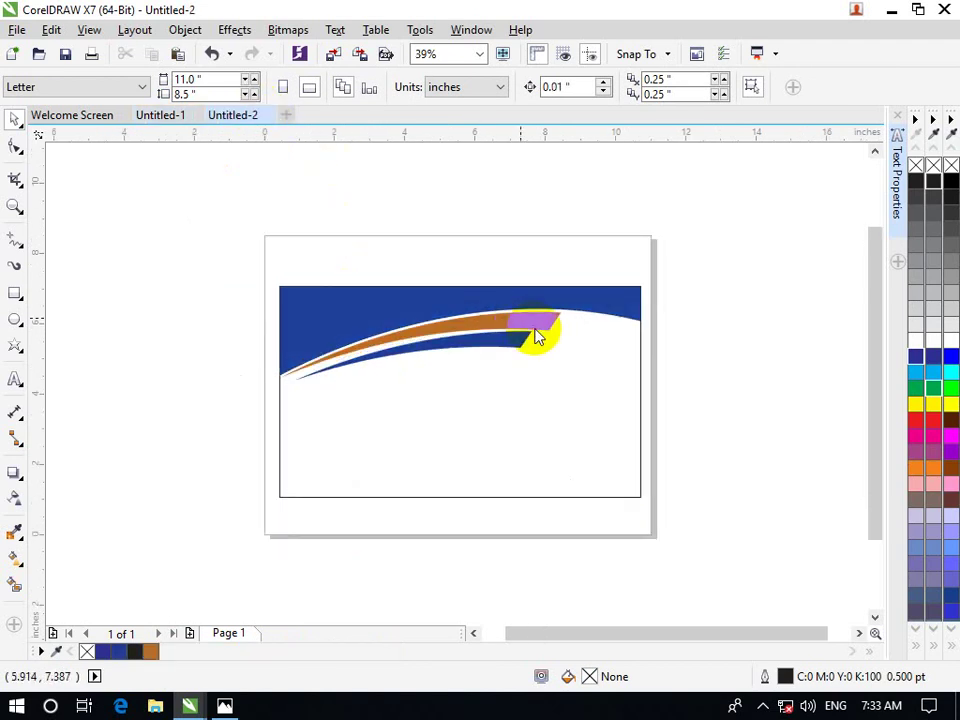
{"action": "left_click", "coordinate": [176, 116]}
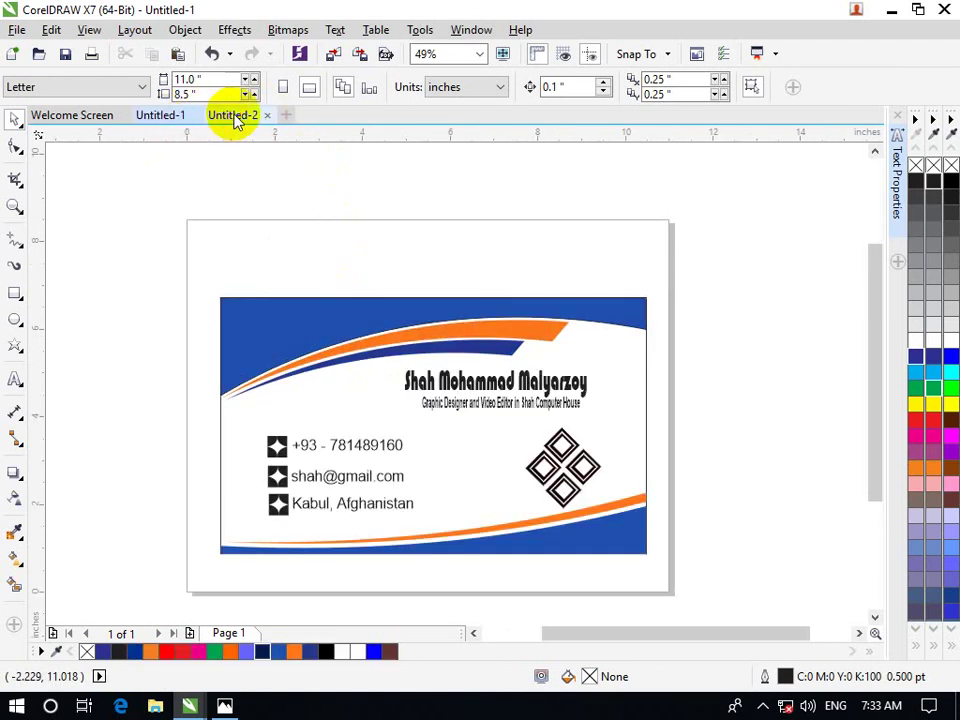
{"action": "left_click", "coordinate": [235, 116]}
{"action": "left_click", "coordinate": [557, 330]}
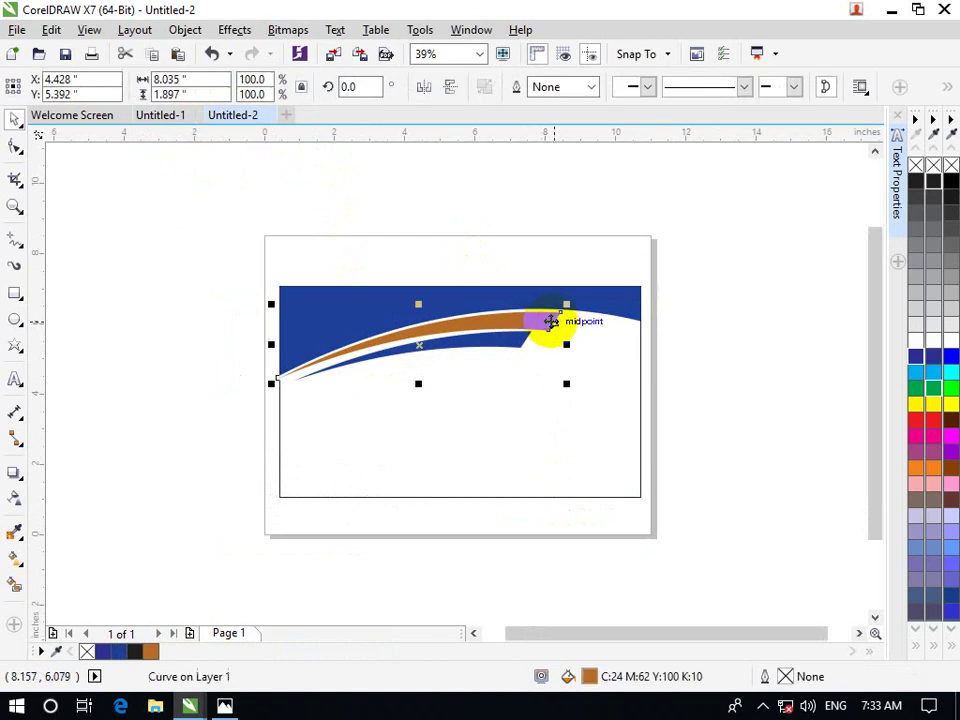
{"action": "left_click", "coordinate": [916, 467]}
{"action": "left_click", "coordinate": [678, 372]}
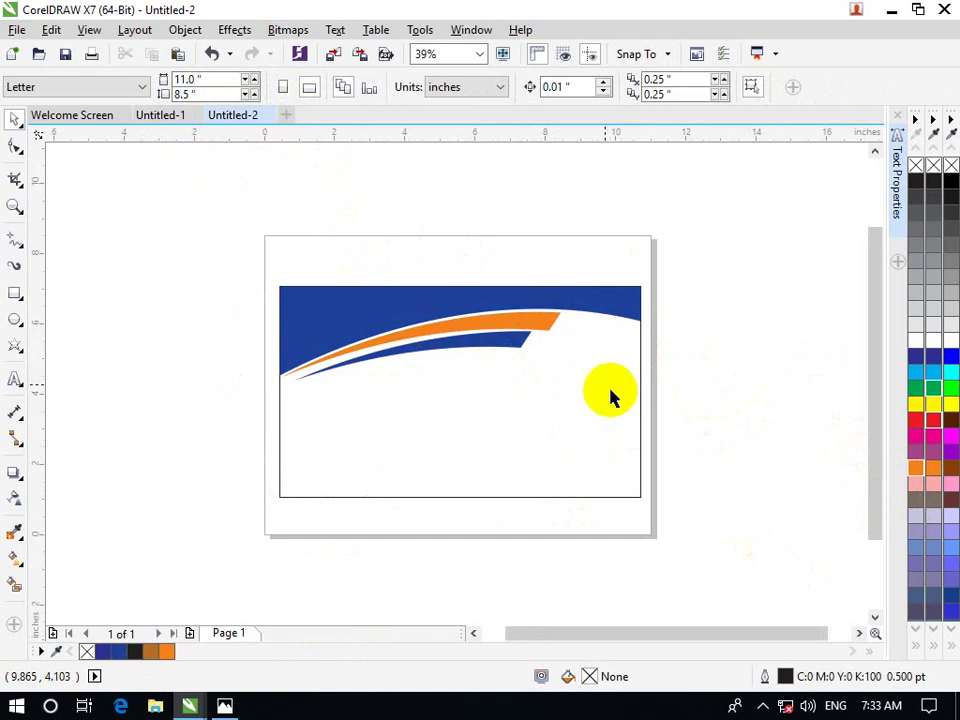
Stretch the orange band to about 8.33 in wide and the lower blue band to about 7.27 in wide.
{"action": "left_click", "coordinate": [550, 326]}
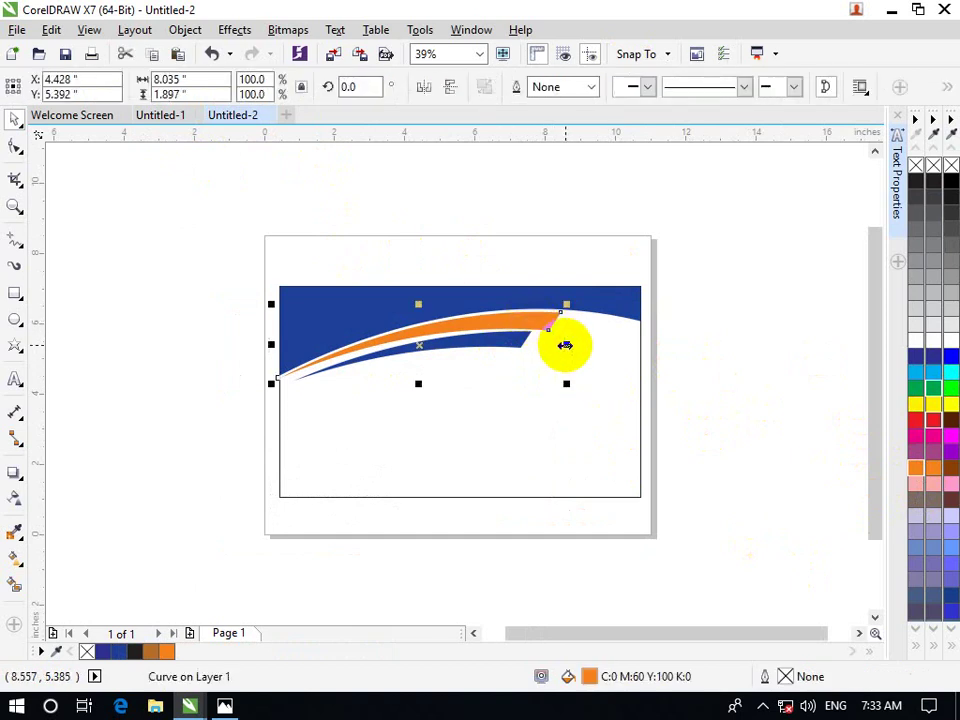
{"action": "mouse_move", "coordinate": [565, 345]}
{"action": "left_mouse_down"}
{"action": "mouse_move", "coordinate": [577, 345]}
{"action": "mouse_move", "coordinate": [540, 356]}
{"action": "mouse_move", "coordinate": [556, 356]}
{"action": "left_mouse_up"}
{"action": "left_click", "coordinate": [673, 347]}
{"action": "left_click", "coordinate": [510, 345]}
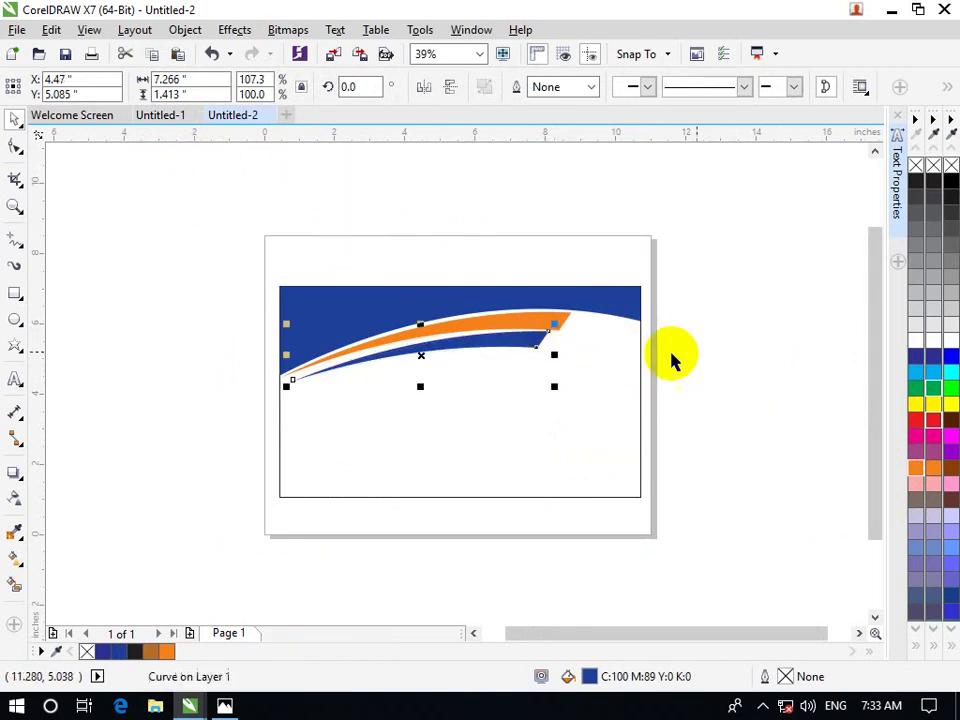
{"action": "left_click", "coordinate": [745, 350]}
Rotate the lower blue band slightly clockwise to about 357.7 degrees.
{"action": "left_click", "coordinate": [514, 339]}
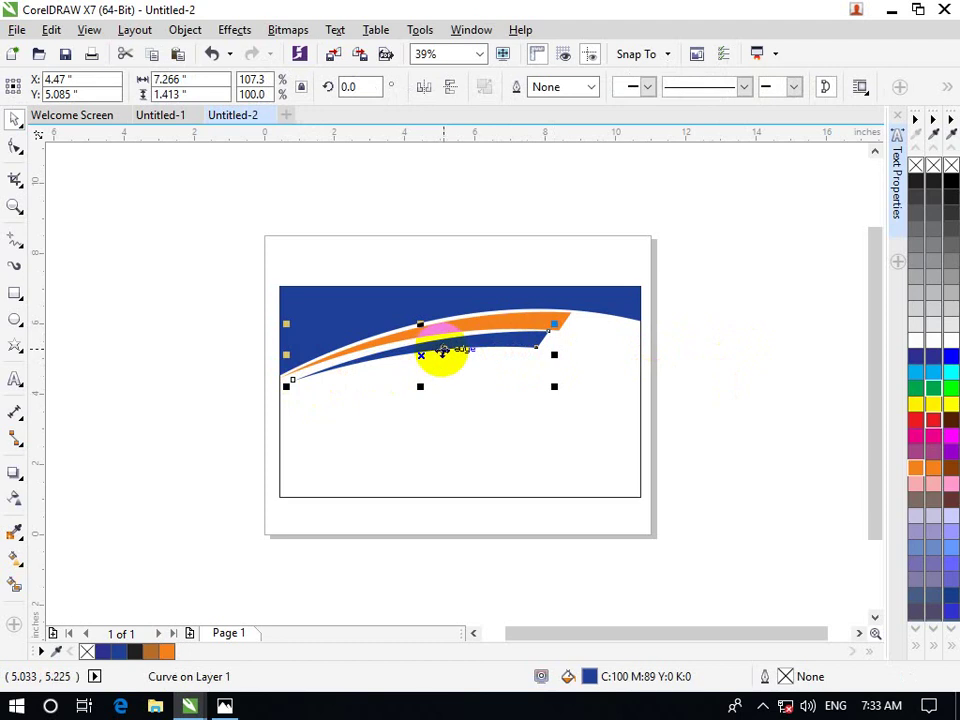
{"action": "left_click", "coordinate": [442, 348]}
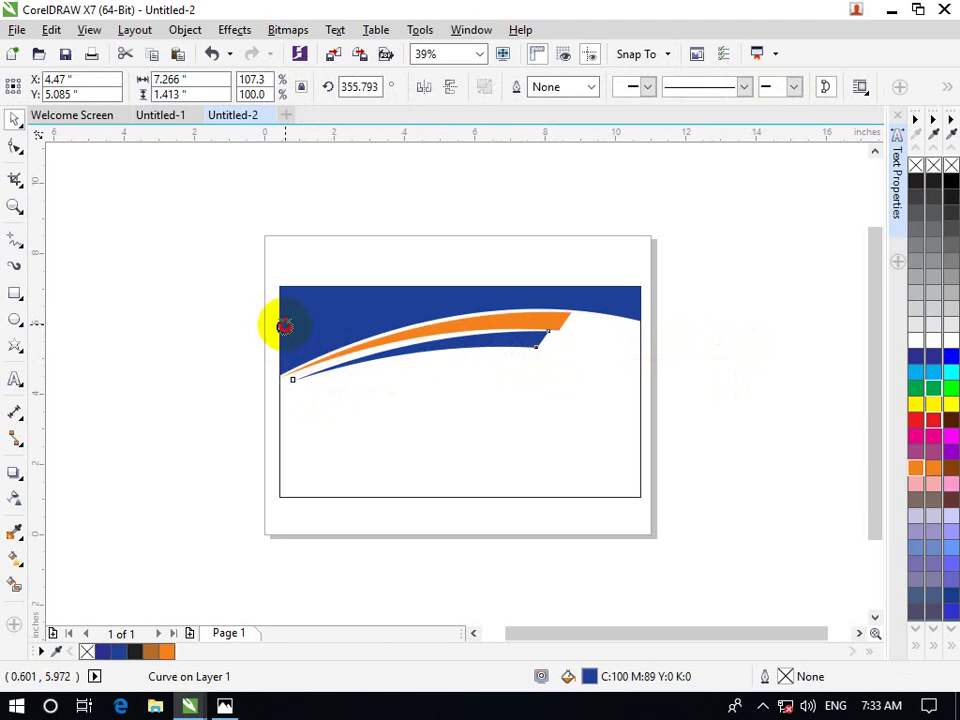
{"action": "left_click_drag", "start_coordinate": [285, 326], "coordinate": [288, 327]}
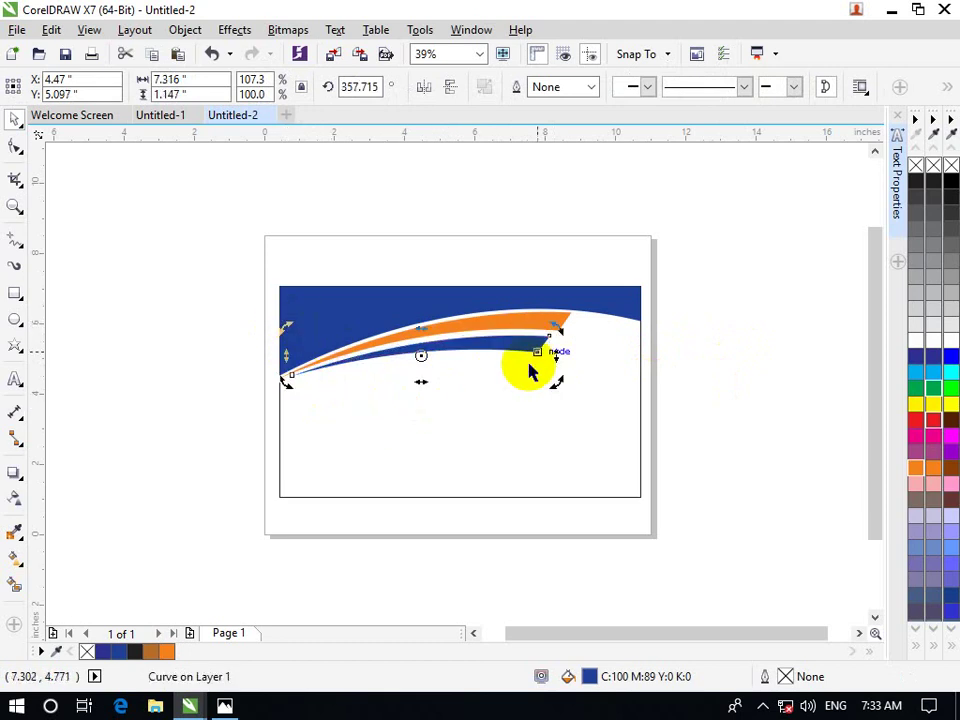
{"action": "mouse_move", "coordinate": [557, 327]}
{"action": "left_mouse_down"}
{"action": "mouse_move", "coordinate": [551, 315]}
{"action": "mouse_move", "coordinate": [555, 326]}
{"action": "left_mouse_up"}
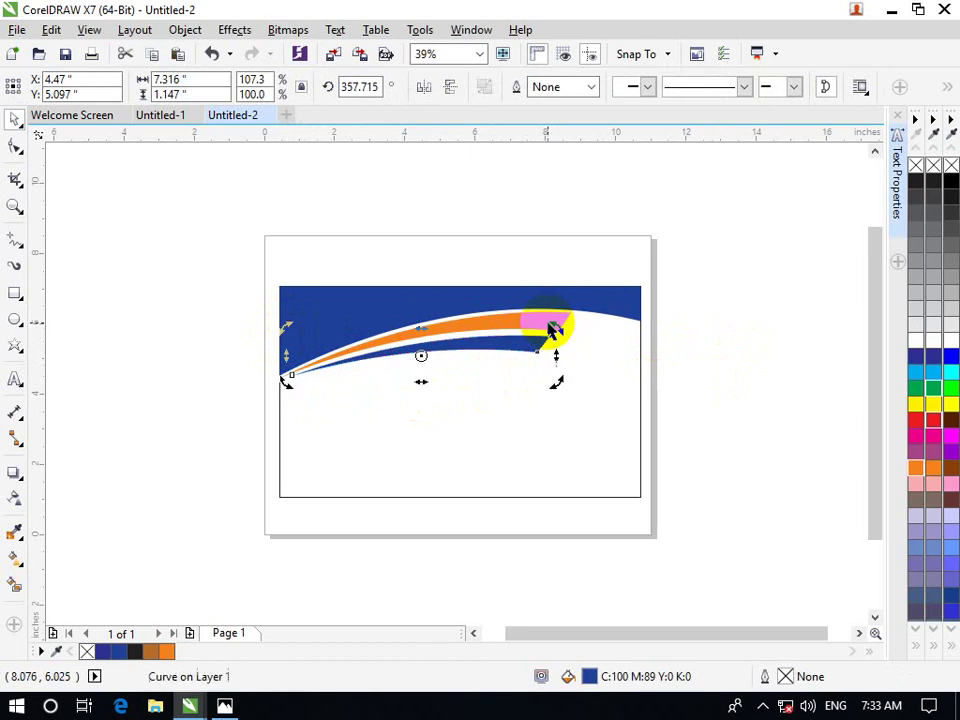
{"action": "left_click", "coordinate": [617, 360]}
Nudge the lower blue band up to Y 5.157 in, closer to the orange band.
{"action": "left_click", "coordinate": [525, 349]}
{"action": "left_click", "coordinate": [549, 327]}
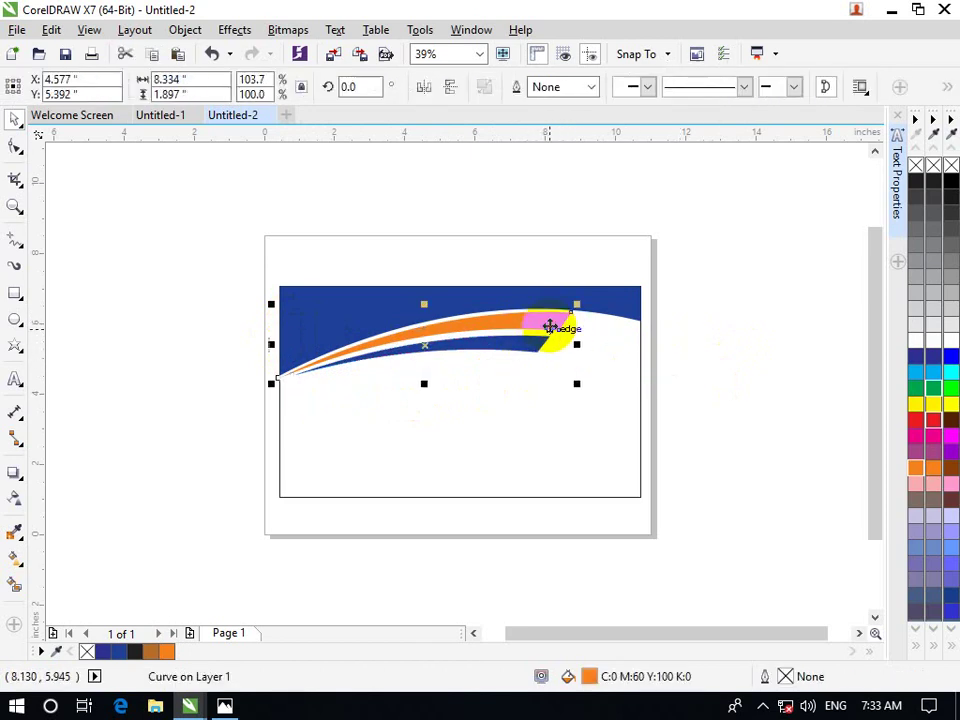
{"action": "left_click", "coordinate": [544, 341]}
{"action": "key", "text": "Up"}
{"action": "key", "text": "Up"}
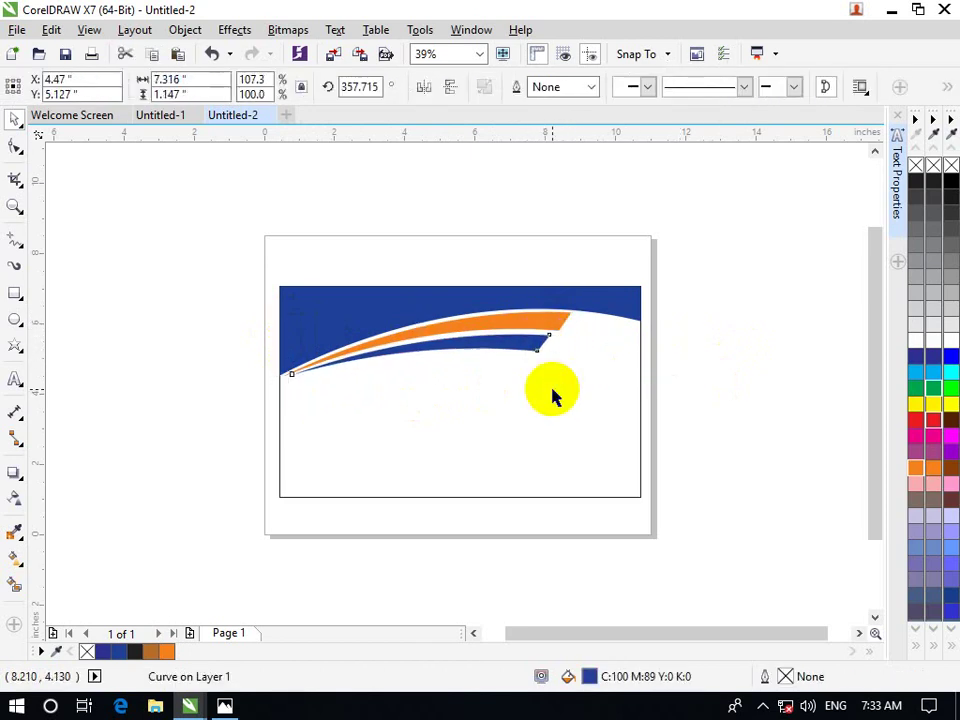
{"action": "key", "text": "Up"}
{"action": "key", "text": "Up"}
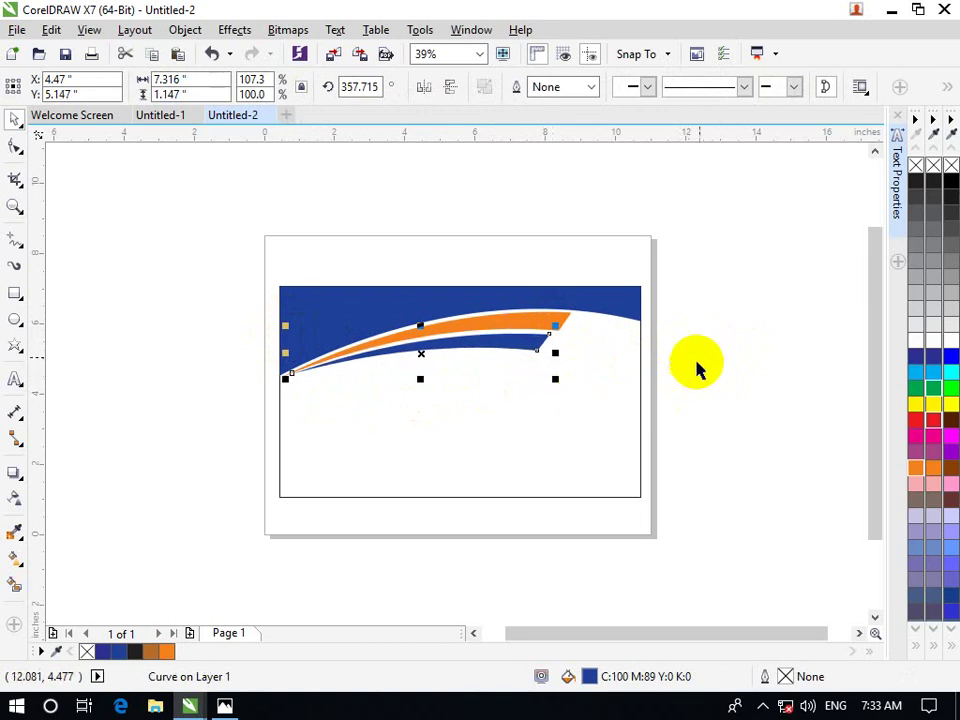
{"action": "left_click", "coordinate": [709, 349]}
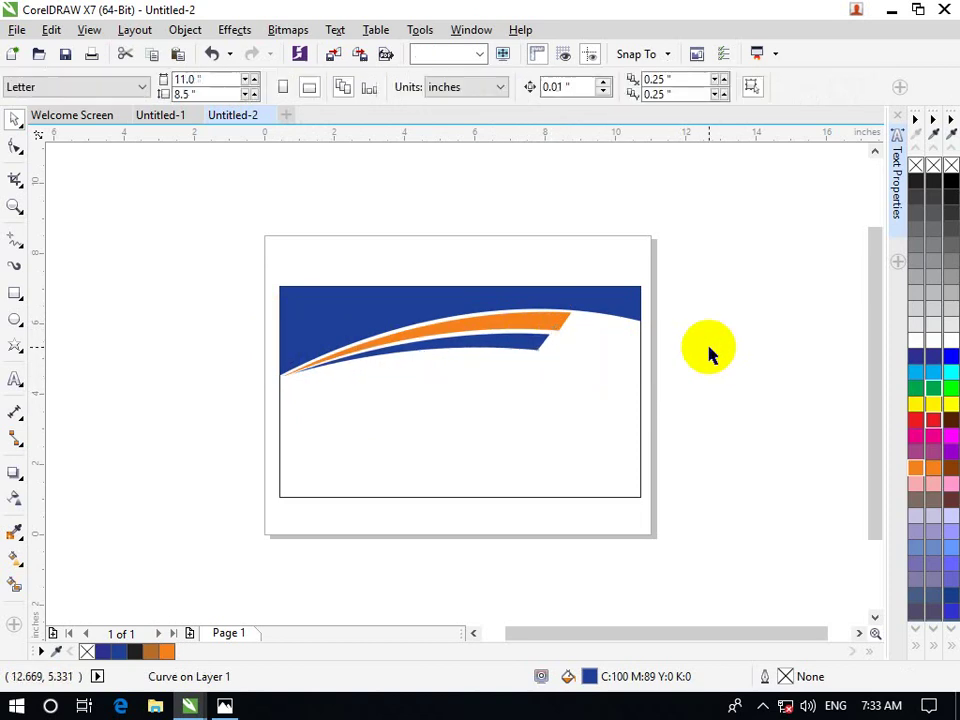
Check the finished card's band tips, then rotate the lower blue band counterclockwise and slightly back to even its gap below the orange band.
{"action": "left_click", "coordinate": [163, 116]}
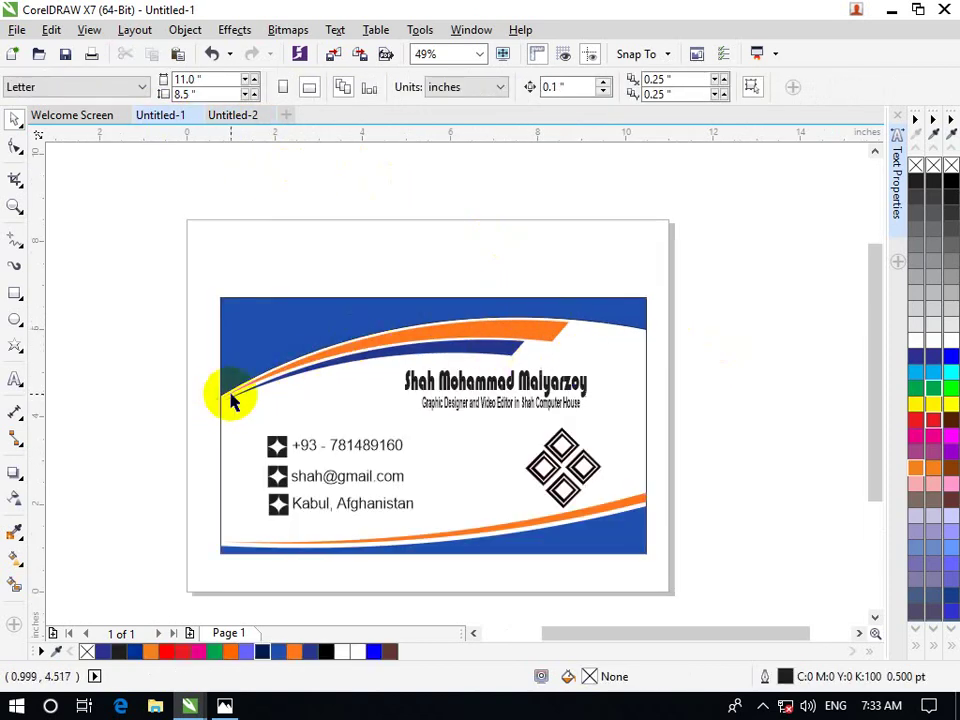
{"action": "left_click", "coordinate": [240, 116]}
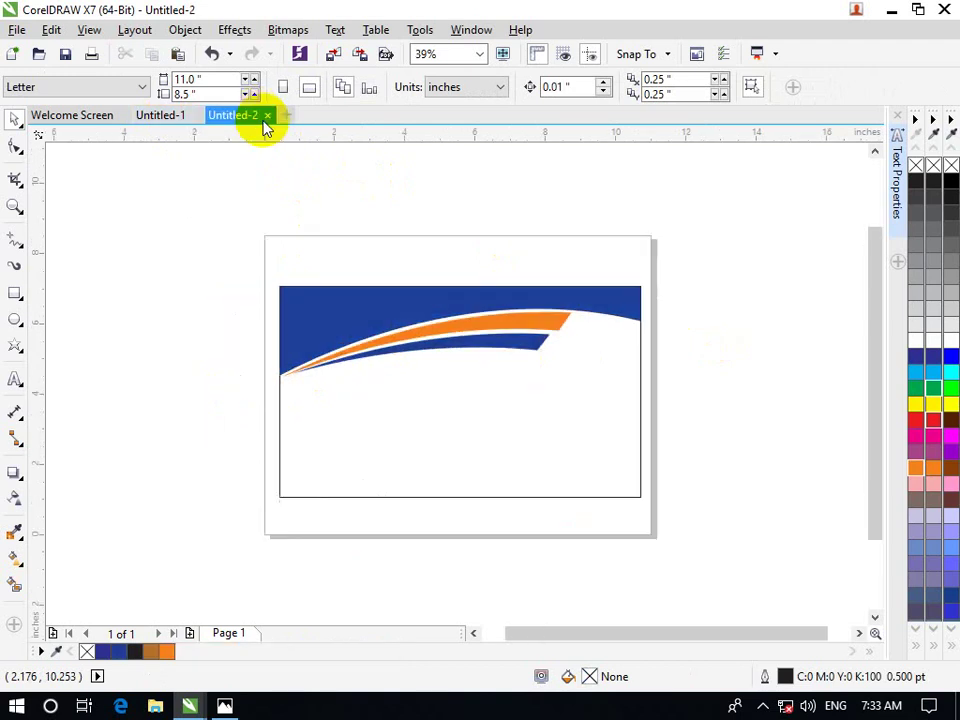
{"action": "left_click", "coordinate": [386, 354]}
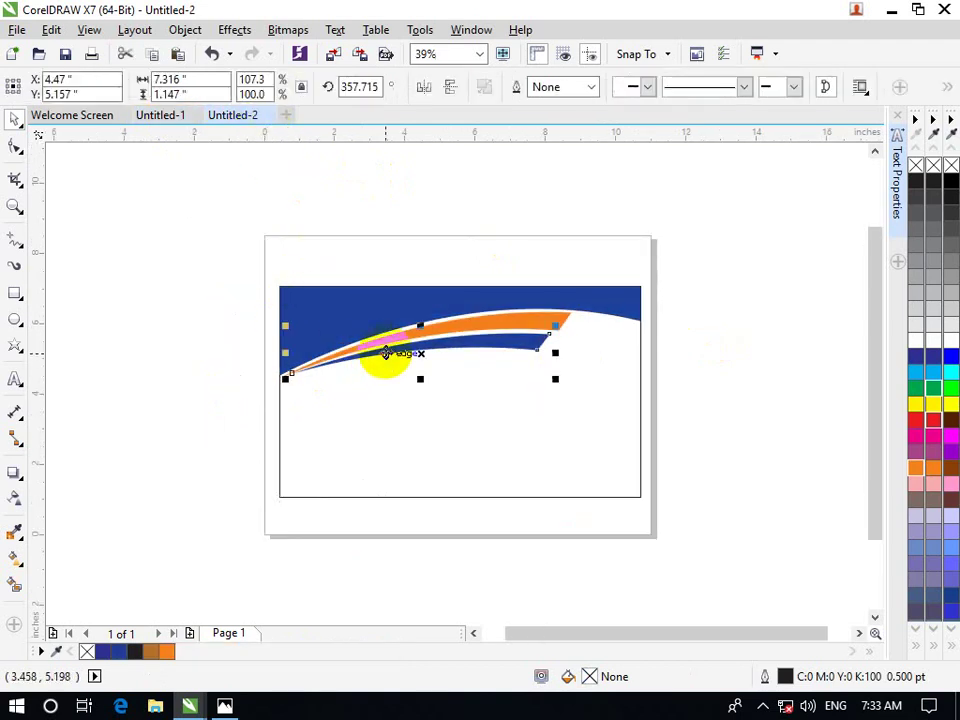
{"action": "left_click", "coordinate": [525, 342]}
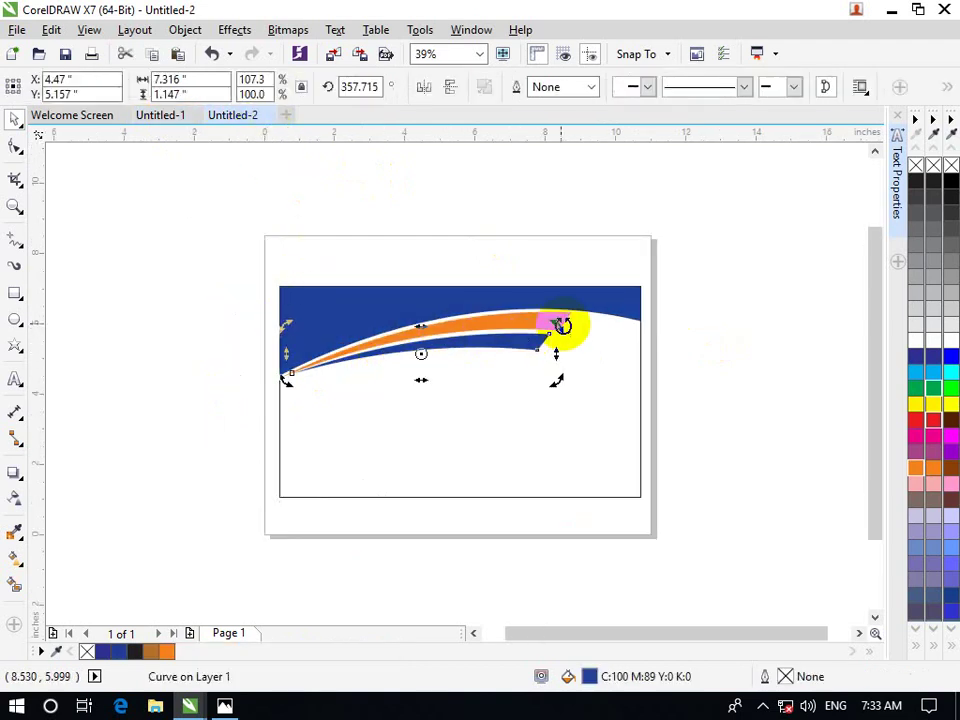
{"action": "left_click_drag", "start_coordinate": [553, 325], "coordinate": [551, 319]}
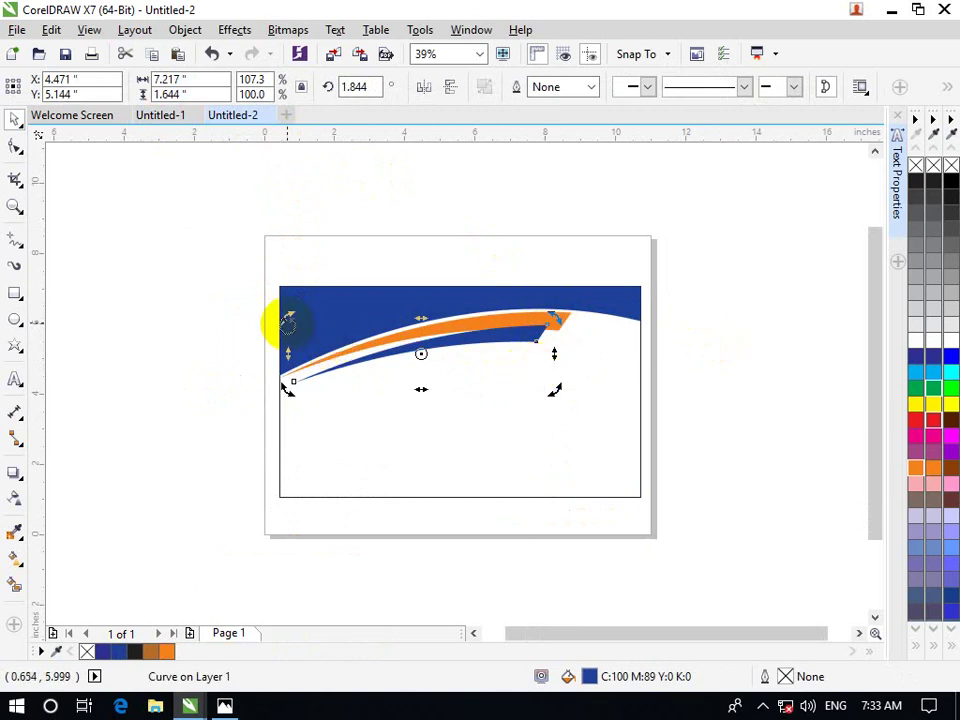
{"action": "left_click_drag", "start_coordinate": [286, 319], "coordinate": [290, 312]}
{"action": "left_click", "coordinate": [470, 415]}
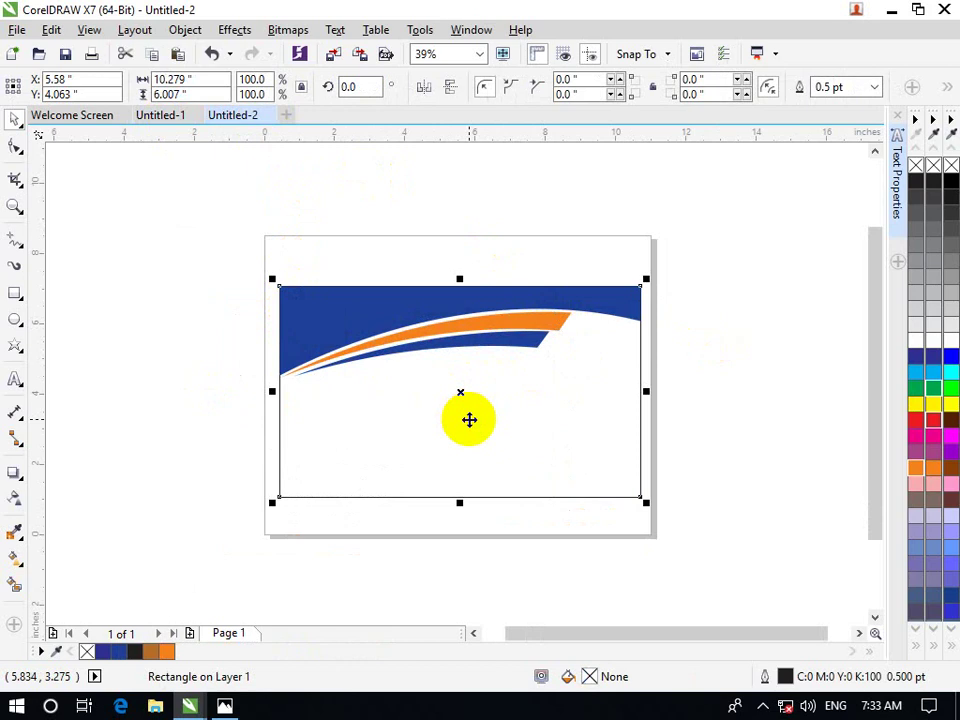
Compare the redrawn card with the finished design in Untitled-1 and return to Untitled-2.
{"action": "left_click", "coordinate": [166, 115]}
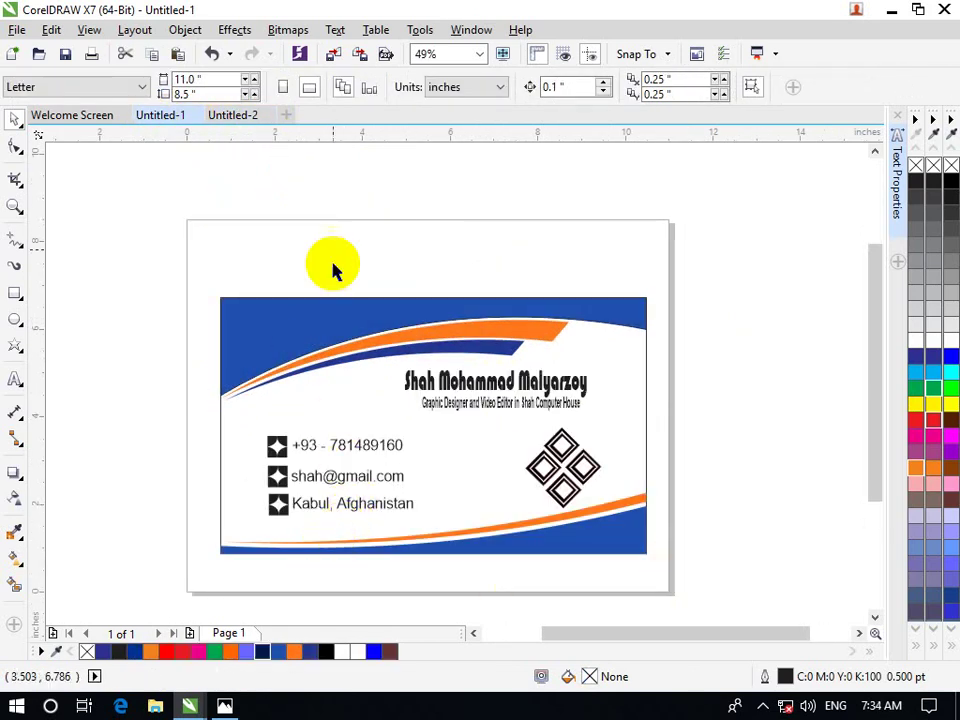
{"action": "left_click", "coordinate": [236, 115]}
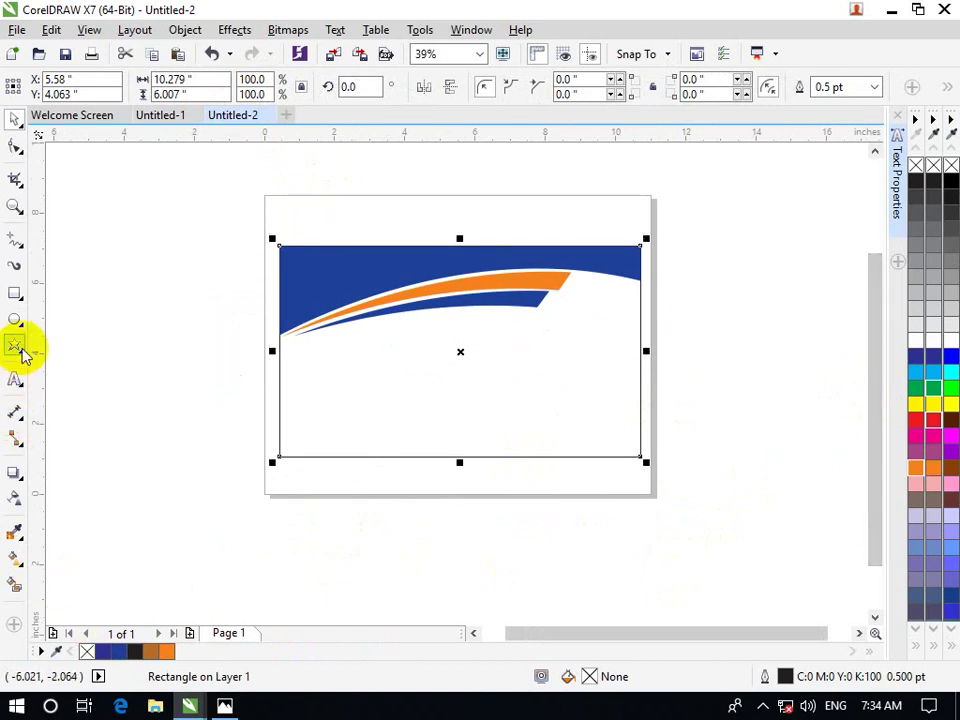
Draw a rising straight line about 10.76 by 0.881 in across the lower card, past both side edges, and convert it to a curve.
{"action": "left_click", "coordinate": [16, 243]}
{"action": "left_click", "coordinate": [272, 436]}
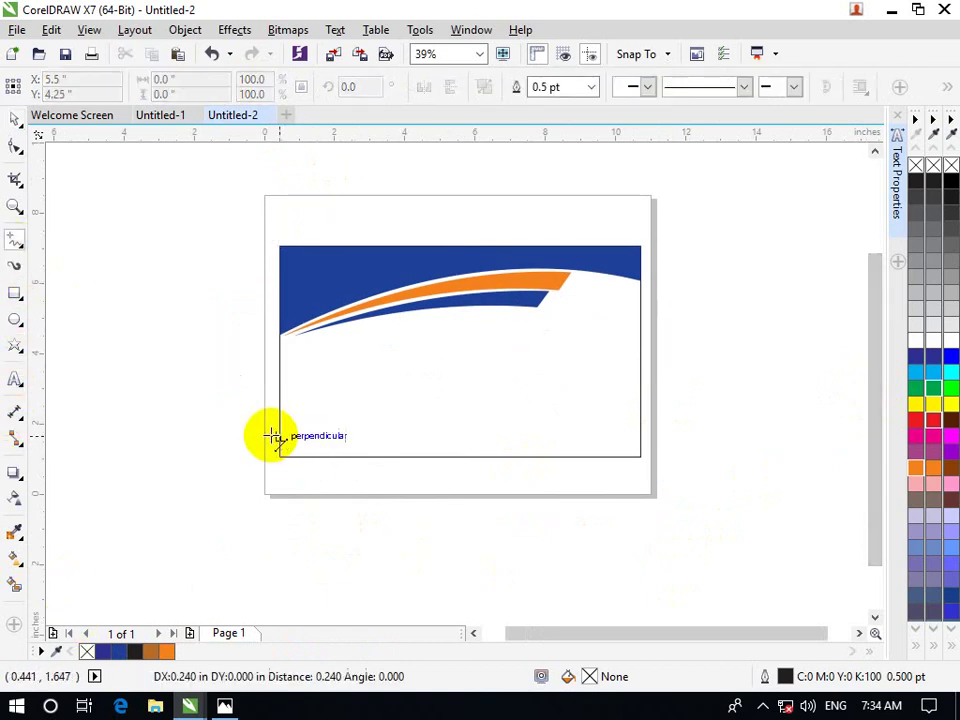
{"action": "left_click", "coordinate": [650, 405]}
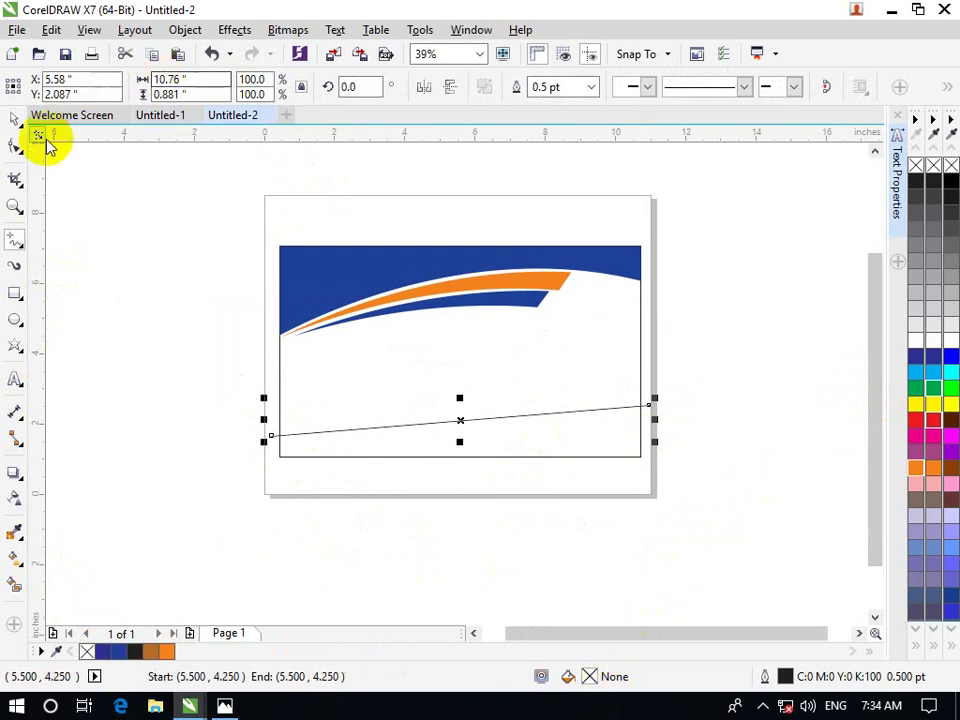
{"action": "left_click", "coordinate": [15, 147]}
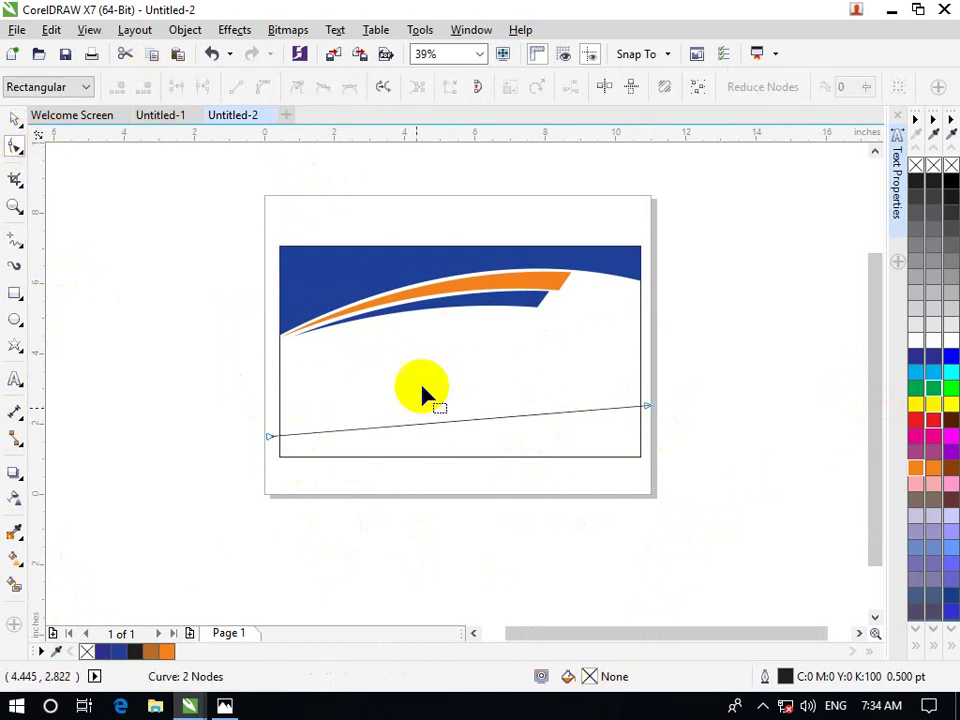
{"action": "right_click", "coordinate": [470, 420]}
{"action": "left_click", "coordinate": [525, 170]}
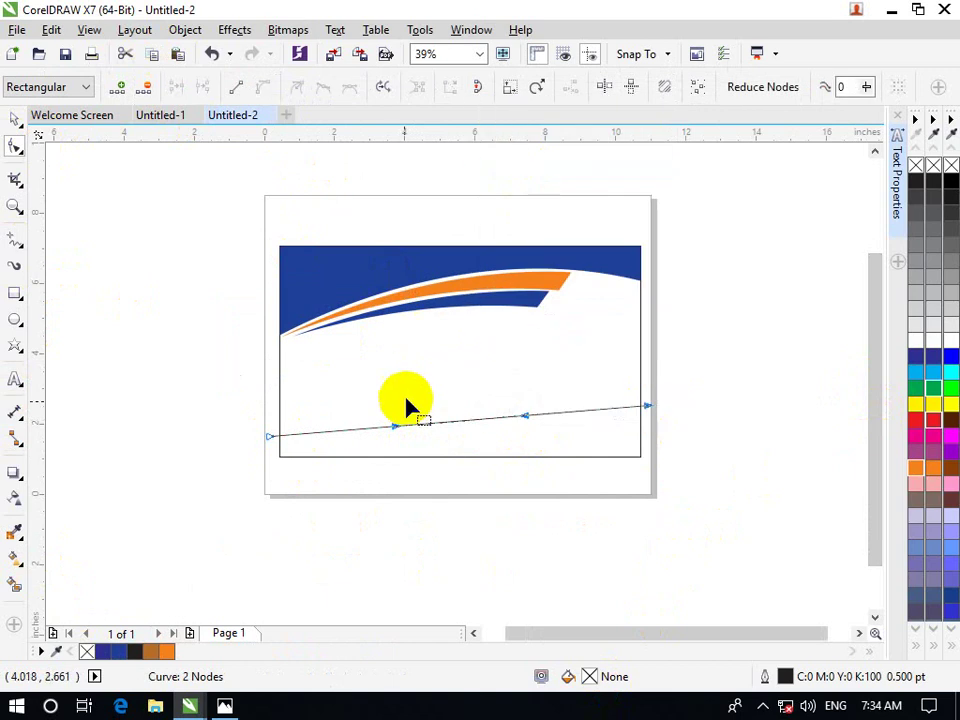
{"action": "left_click_drag", "start_coordinate": [396, 430], "coordinate": [403, 447]}
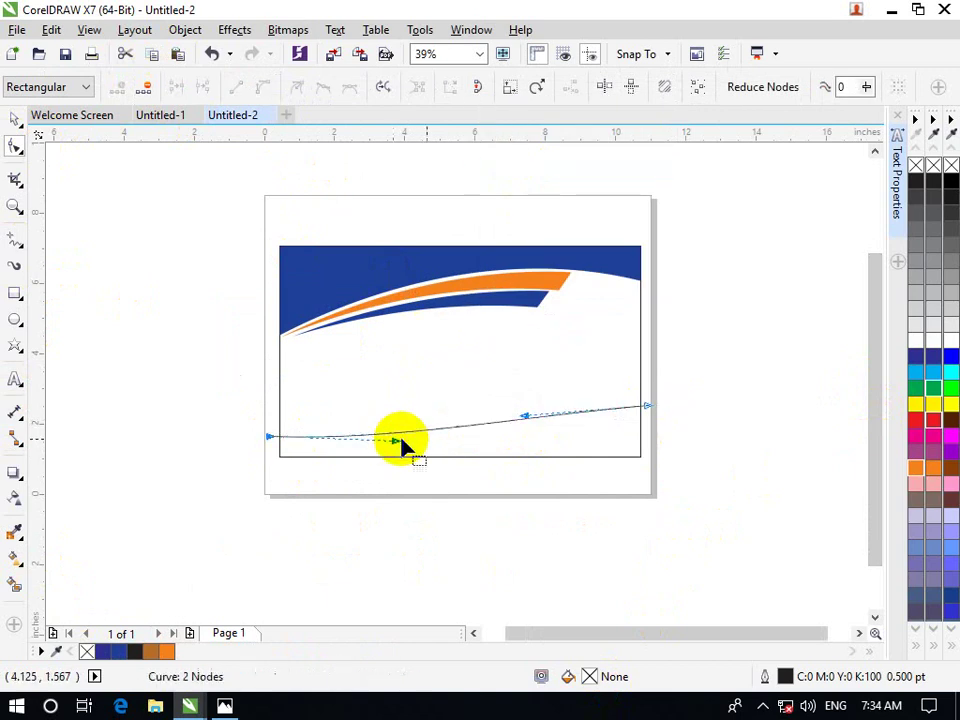
{"action": "left_click", "coordinate": [530, 419]}
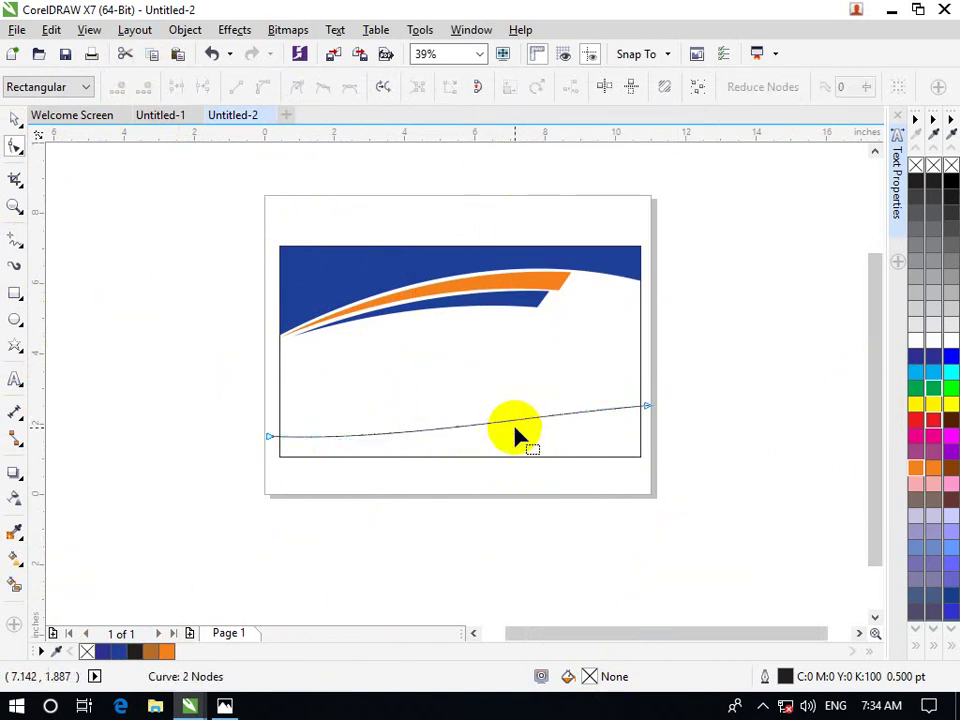
{"action": "key", "text": "ctrl+z"}
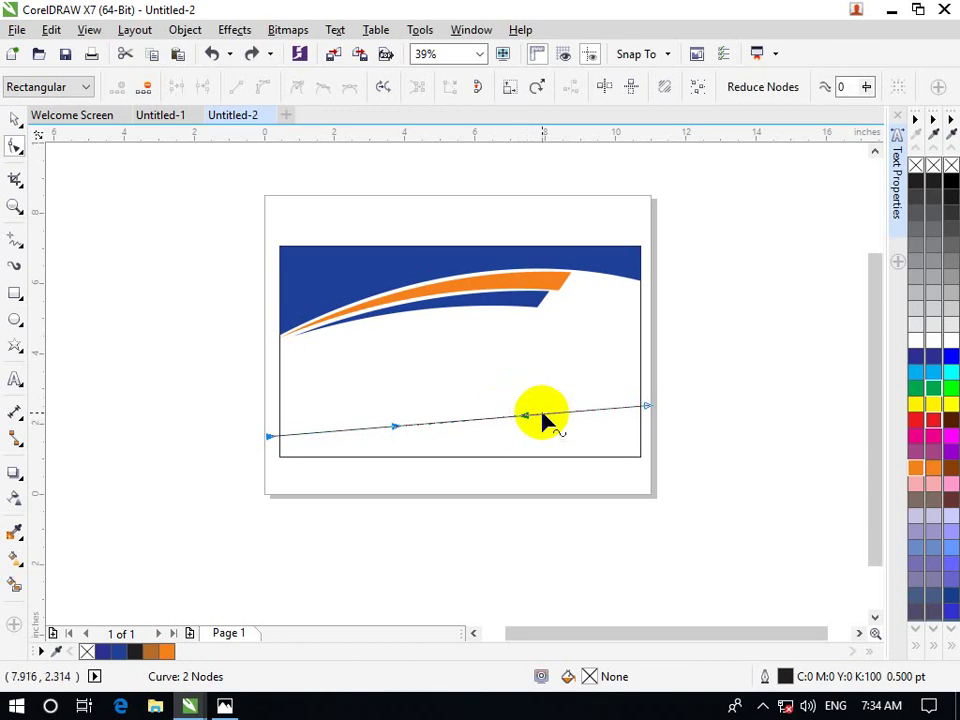
{"action": "left_click_drag", "start_coordinate": [392, 435], "coordinate": [386, 451]}
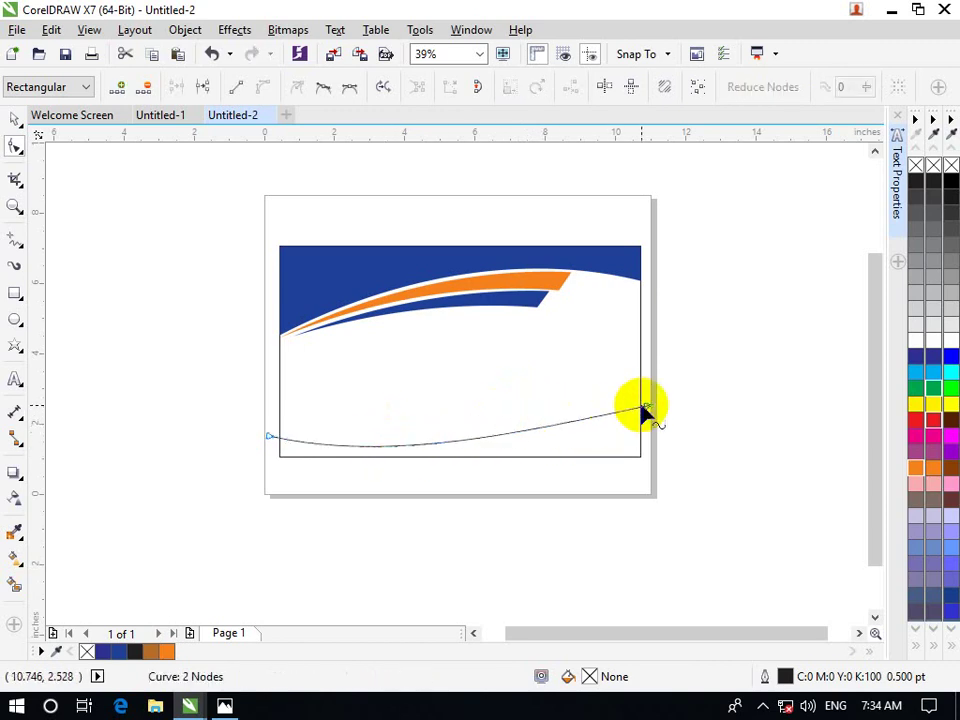
{"action": "left_click_drag", "start_coordinate": [643, 406], "coordinate": [643, 402]}
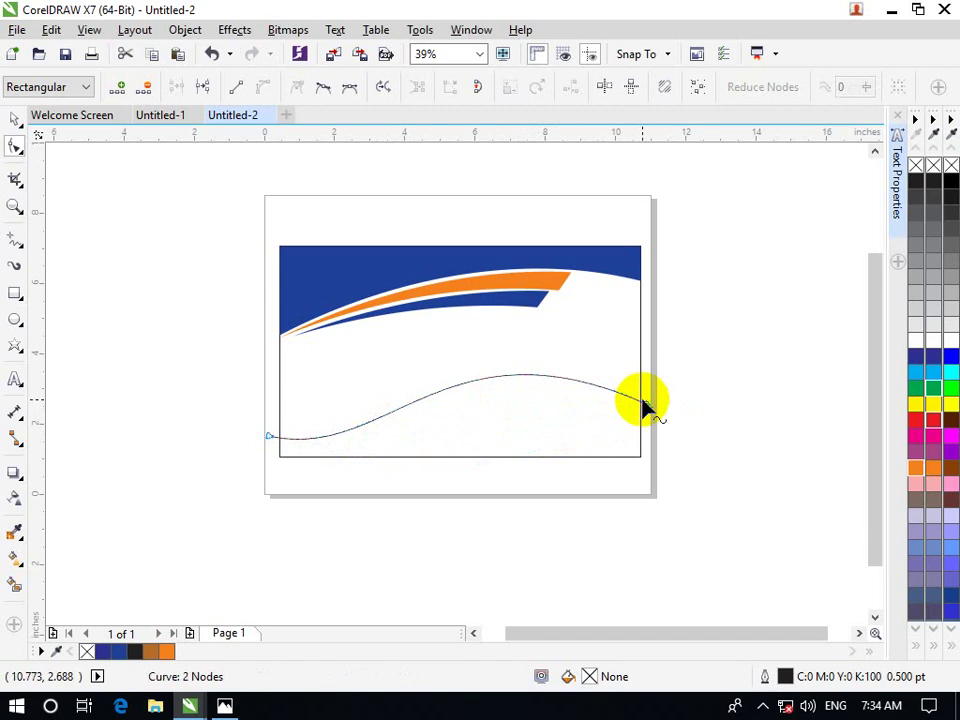
{"action": "key", "text": "ctrl+z"}
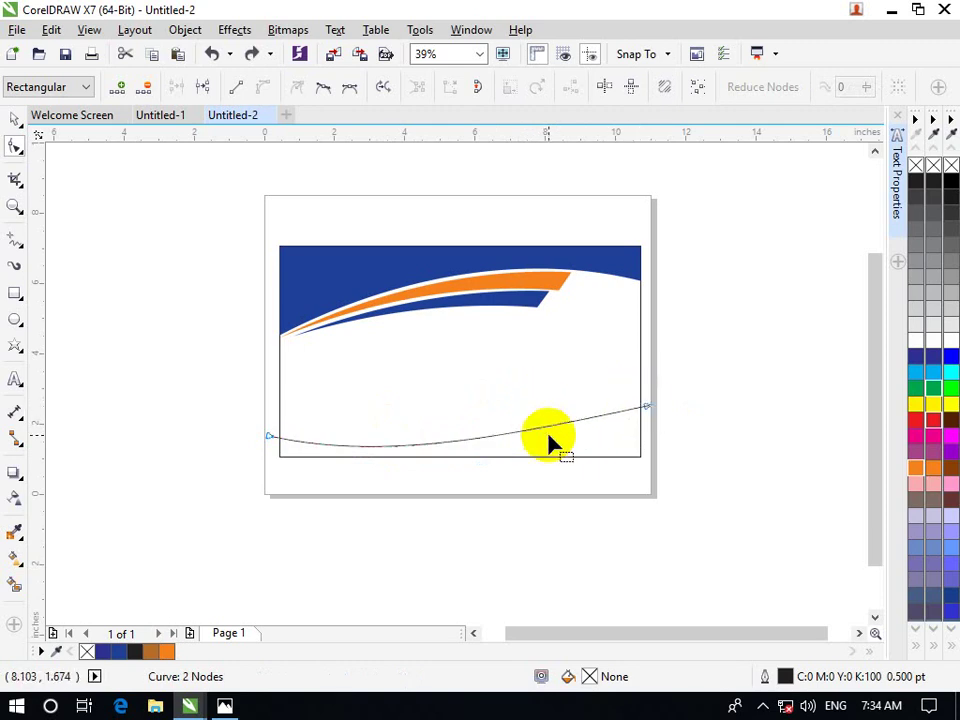
{"action": "key", "text": "ctrl+z"}
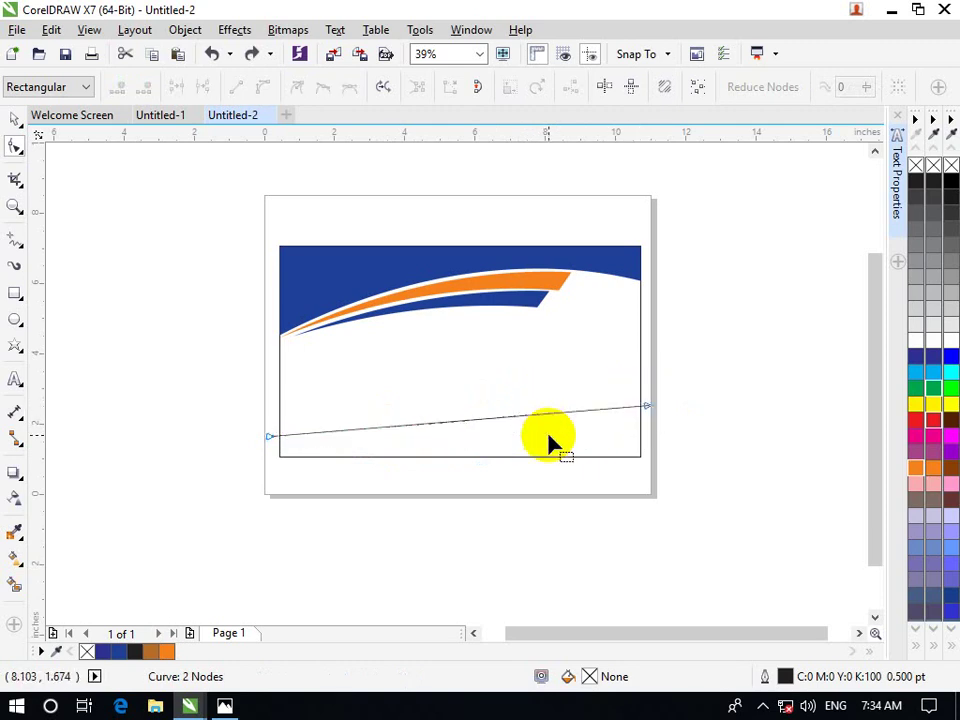
{"action": "left_click", "coordinate": [437, 425]}
{"action": "left_click", "coordinate": [442, 420]}
{"action": "right_click", "coordinate": [442, 422]}
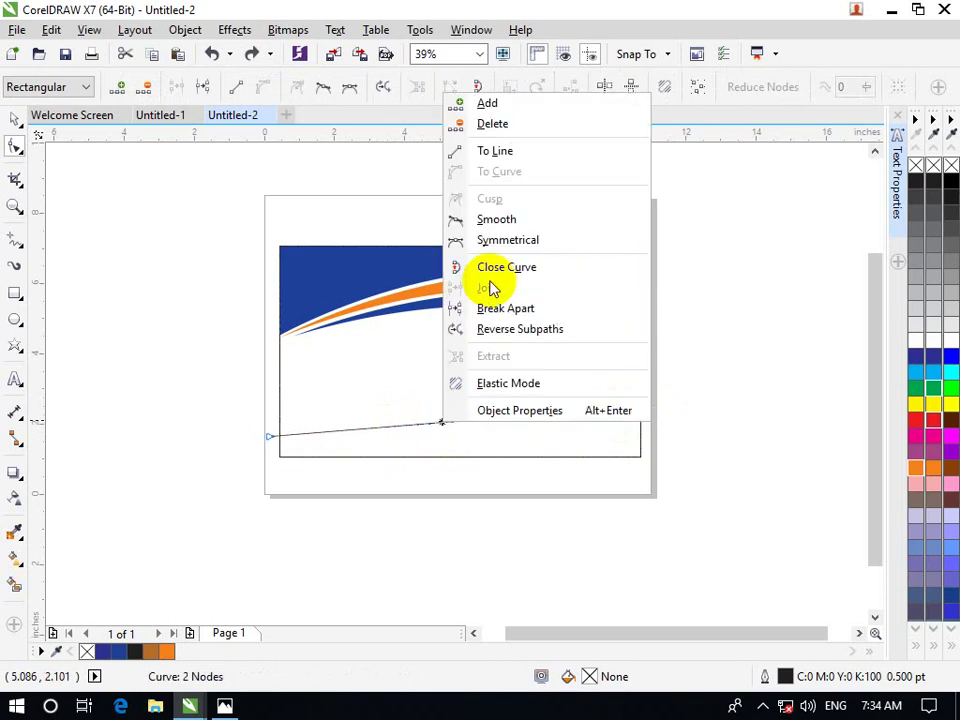
{"action": "left_click", "coordinate": [431, 450]}
{"action": "left_click", "coordinate": [461, 429]}
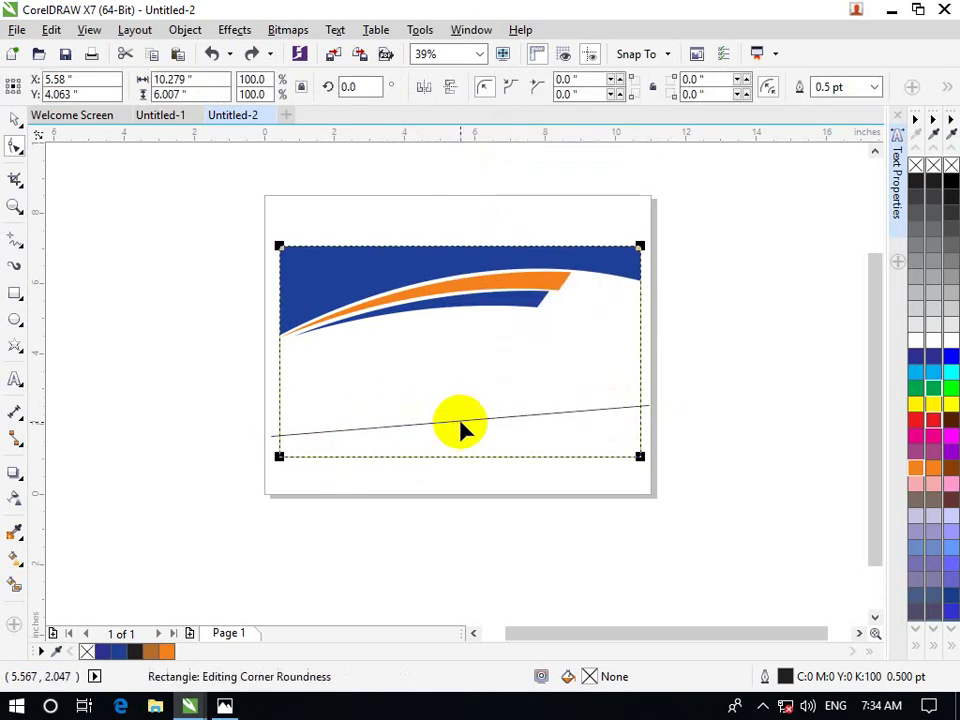
{"action": "left_click", "coordinate": [467, 426]}
{"action": "right_click", "coordinate": [464, 422]}
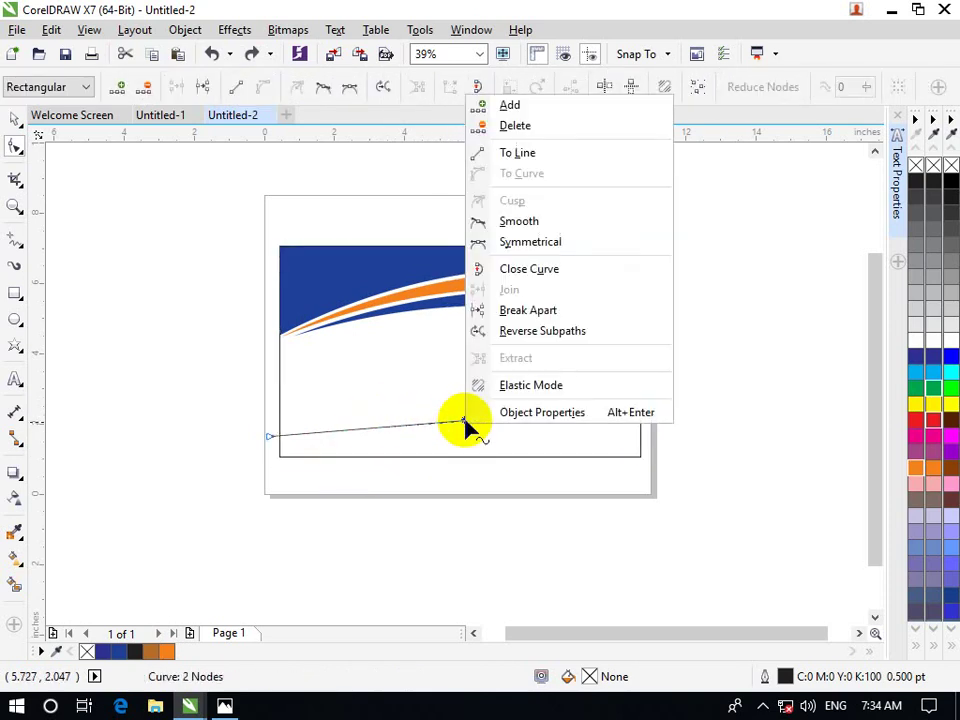
{"action": "left_click", "coordinate": [522, 152]}
Bend the lower curve downward into a shallow sag near its left half and raise its right end node slightly.
{"action": "left_click", "coordinate": [397, 427]}
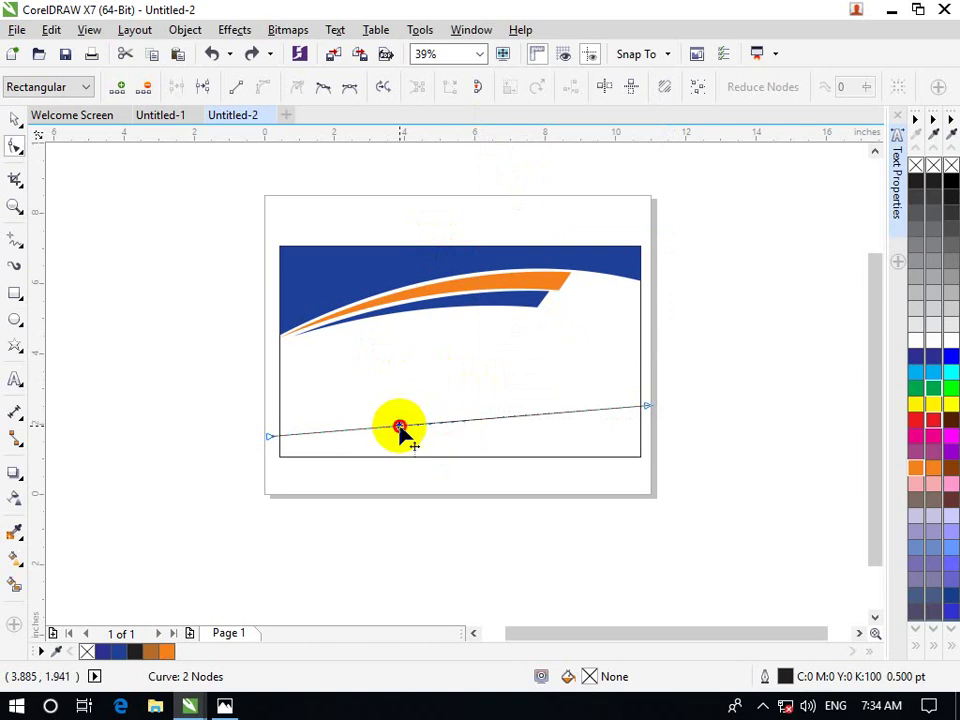
{"action": "left_click_drag", "start_coordinate": [399, 427], "coordinate": [402, 450]}
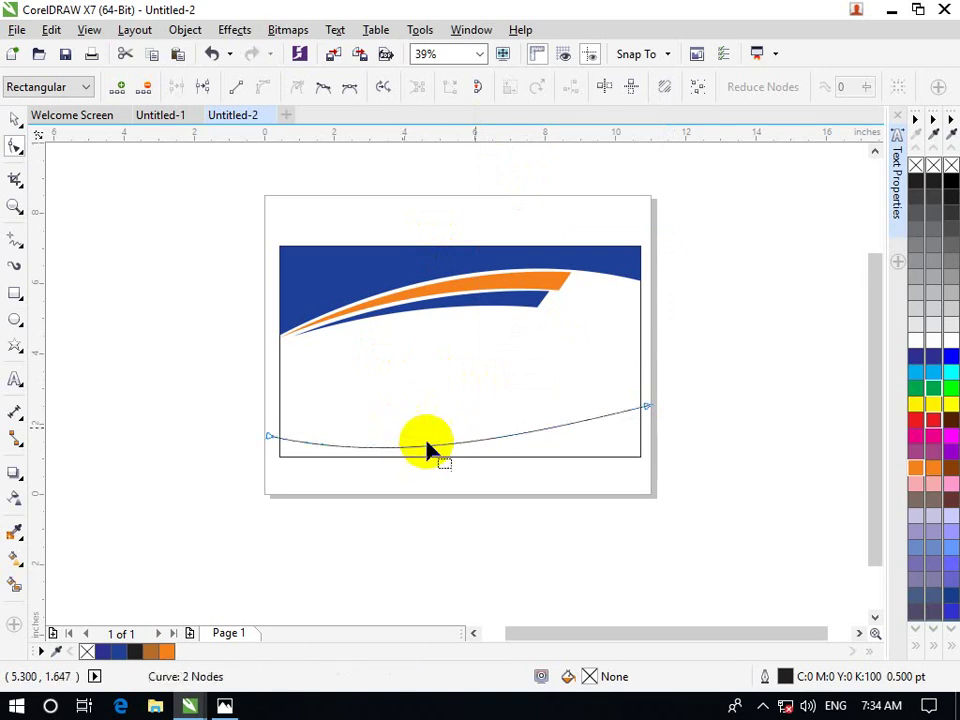
{"action": "left_click", "coordinate": [647, 405]}
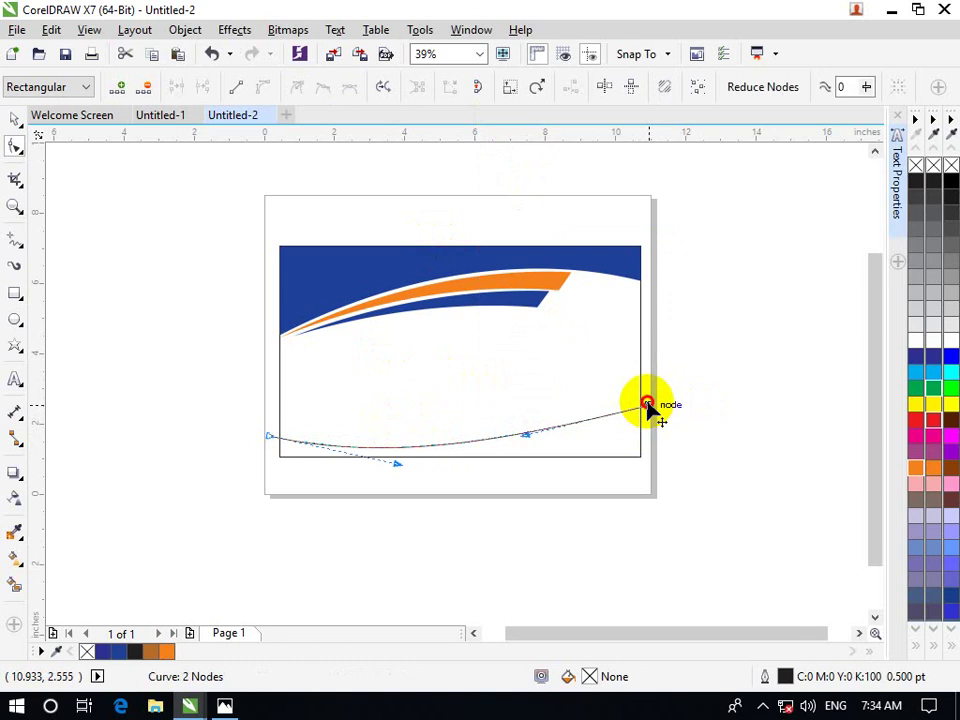
{"action": "left_click_drag", "start_coordinate": [648, 403], "coordinate": [647, 396]}
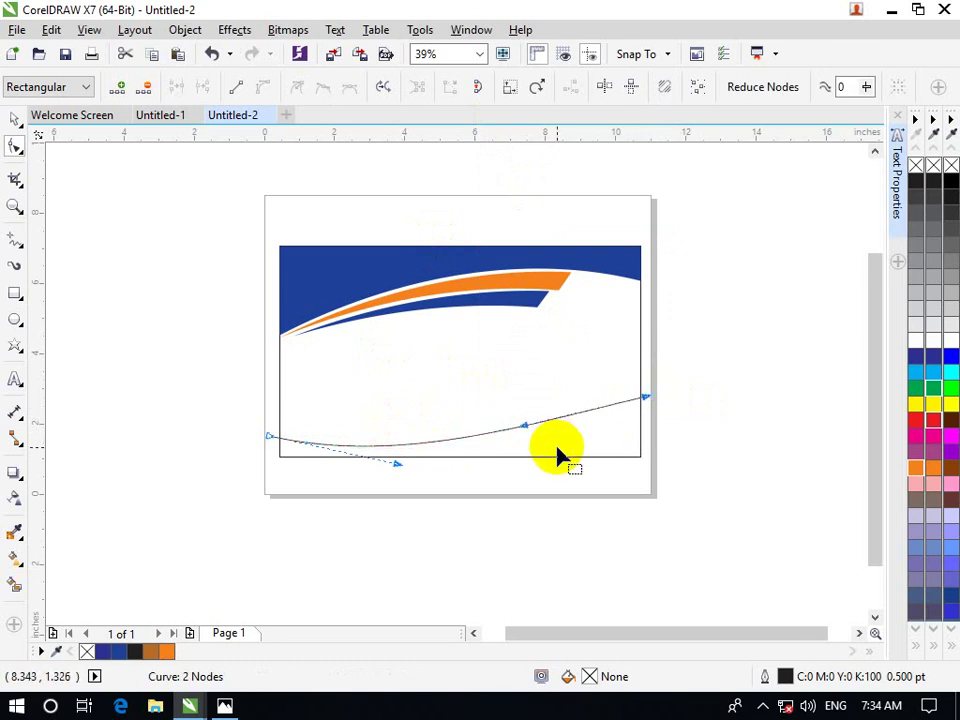
{"action": "left_click_drag", "start_coordinate": [400, 464], "coordinate": [389, 469]}
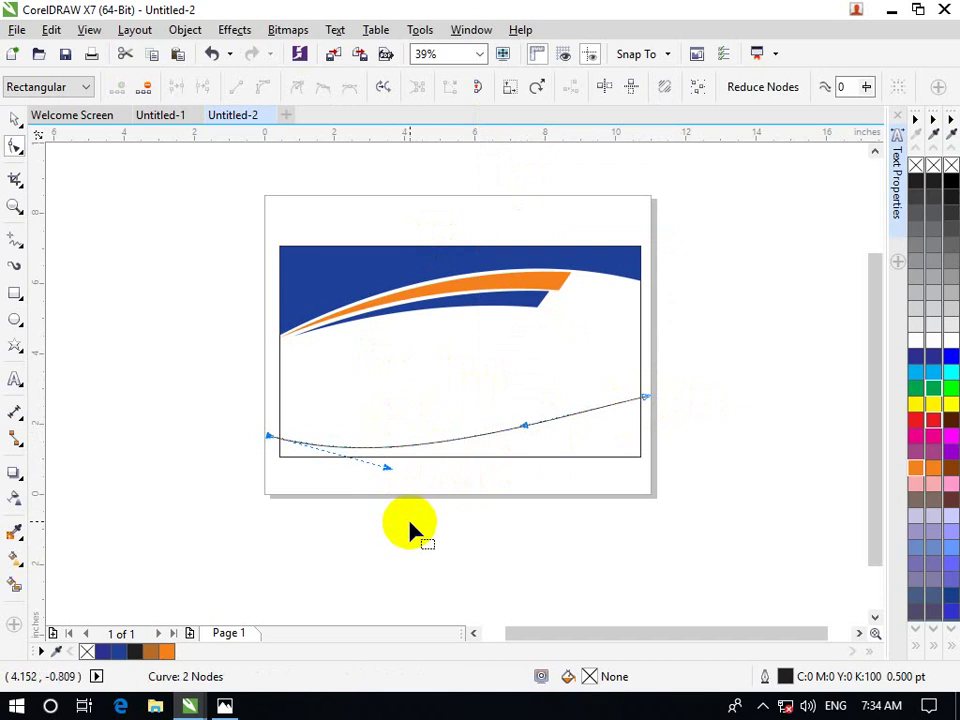
{"action": "left_click", "coordinate": [15, 118]}
{"action": "left_click", "coordinate": [446, 497]}
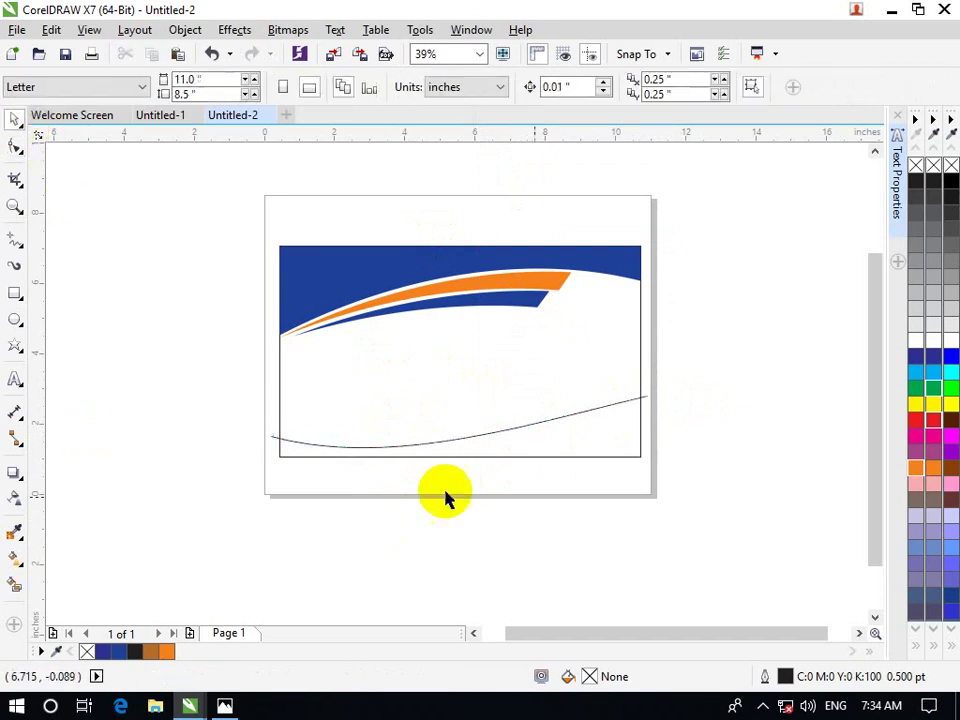
Smart-fill the area between the curve and the card's bottom edge with the blue sampled from the card's top band.
{"action": "left_click", "coordinate": [544, 437]}
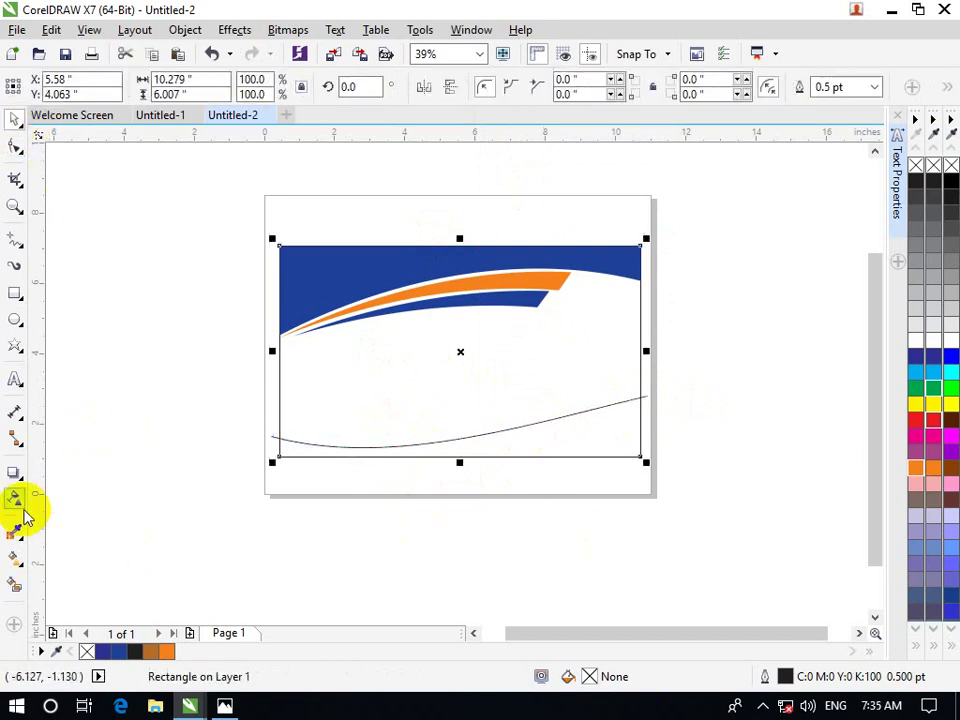
{"action": "left_click", "coordinate": [17, 588]}
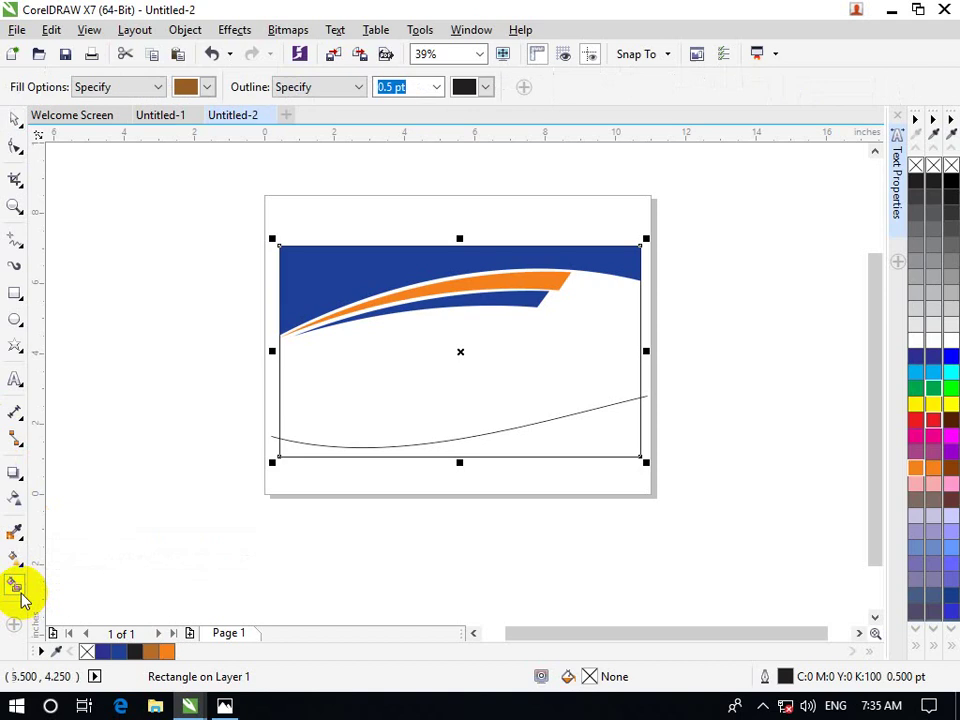
{"action": "left_click", "coordinate": [207, 87]}
{"action": "left_click", "coordinate": [183, 229]}
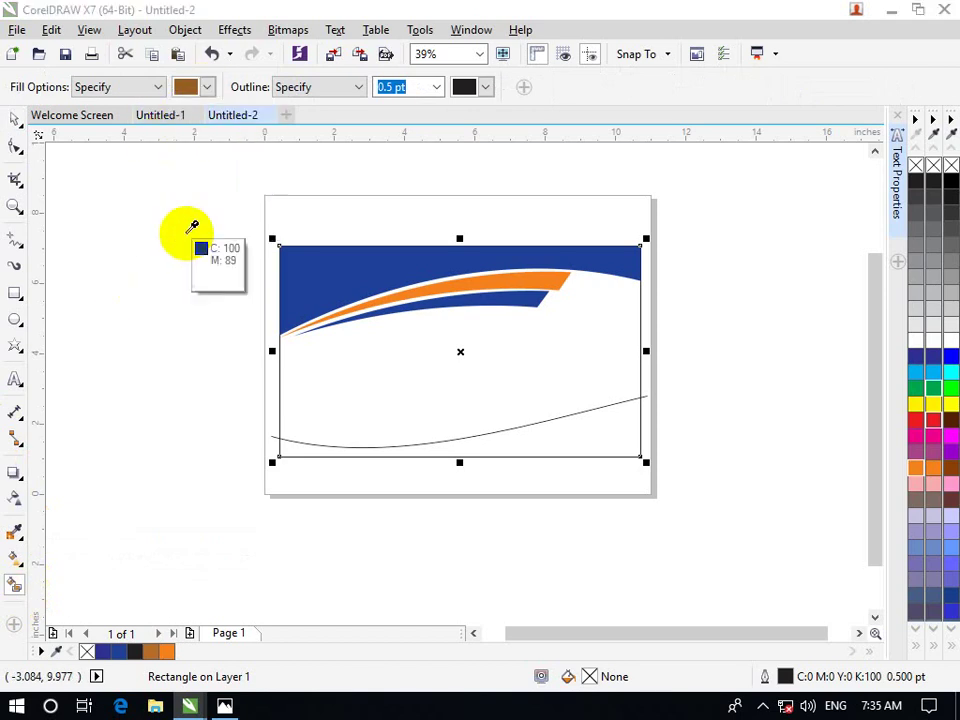
{"action": "left_click", "coordinate": [285, 259]}
{"action": "left_click", "coordinate": [580, 450]}
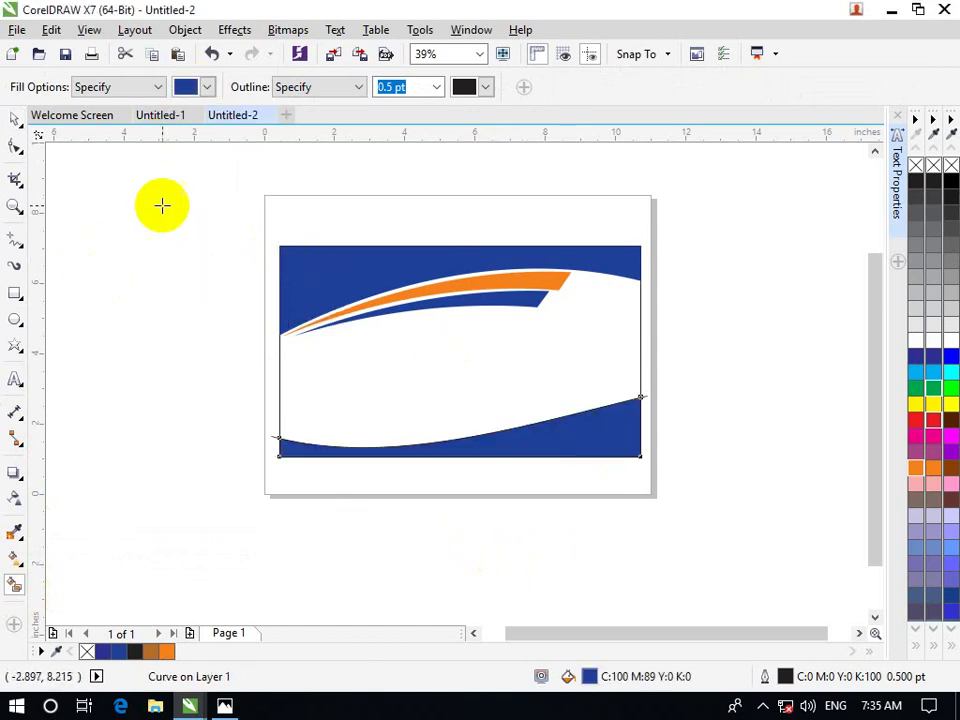
{"action": "left_click", "coordinate": [15, 120]}
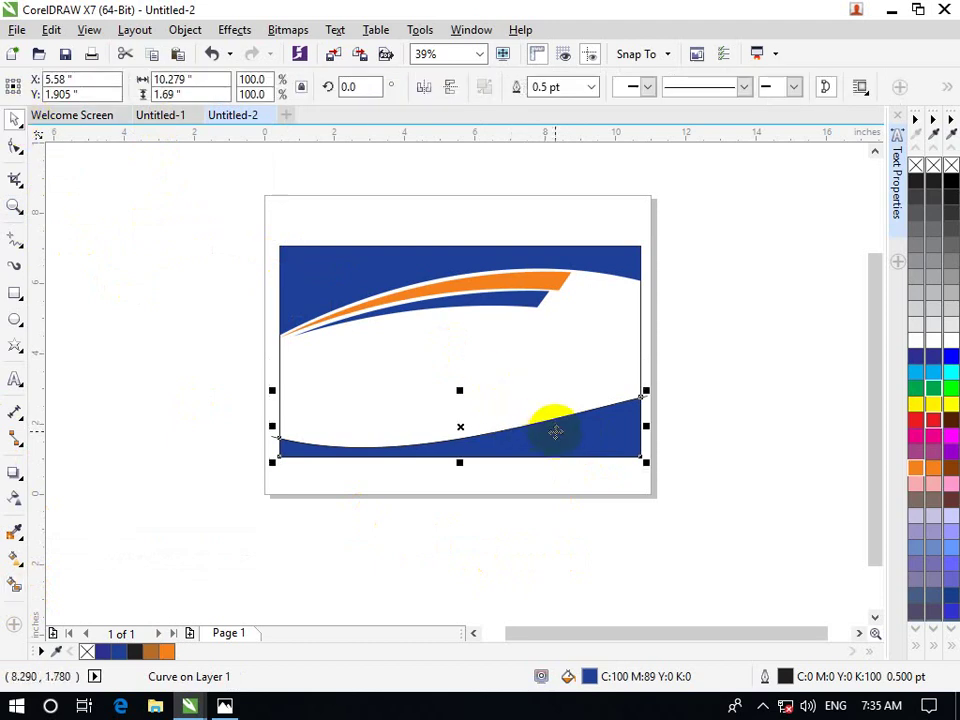
{"action": "left_click", "coordinate": [510, 368]}
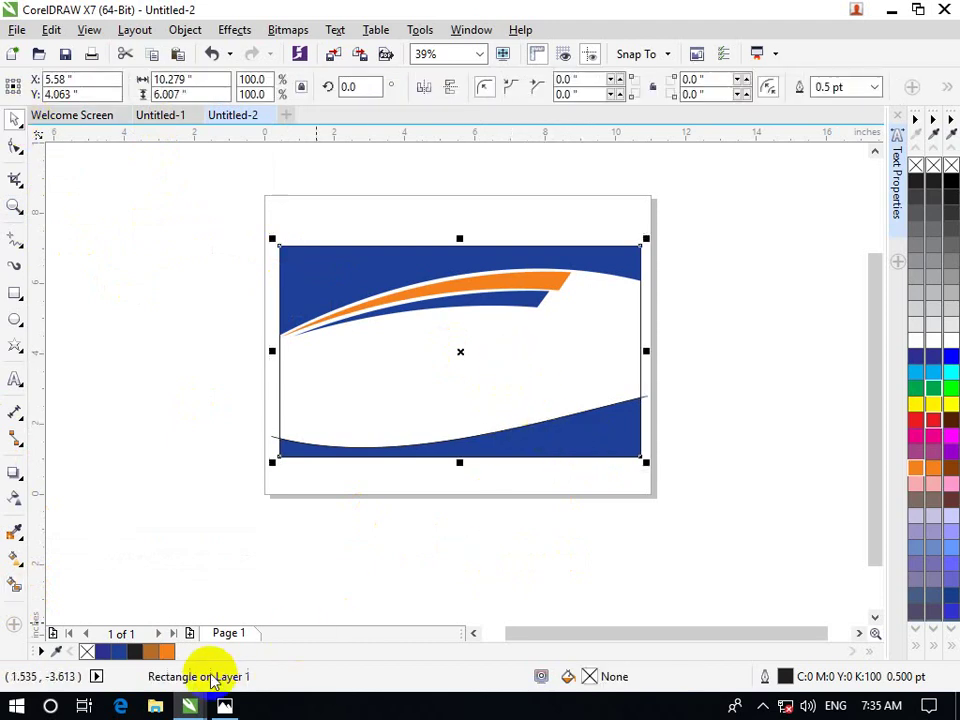
Compare the bottom band with the finished card in Untitled-1, then undo the blue fill in Untitled-2.
{"action": "left_click", "coordinate": [155, 114]}
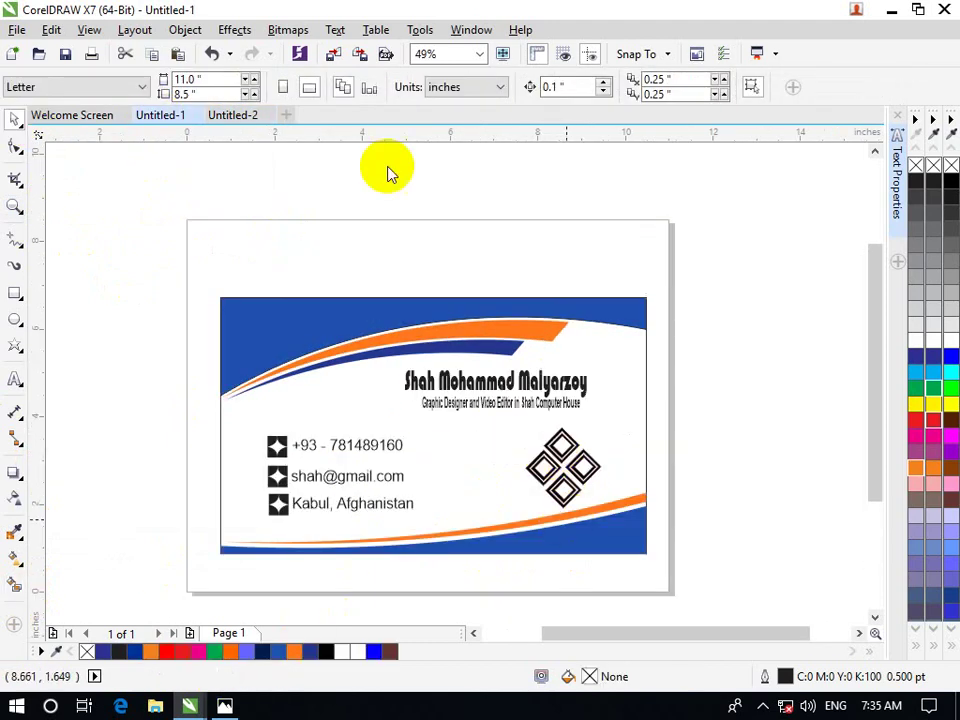
{"action": "left_click", "coordinate": [222, 114]}
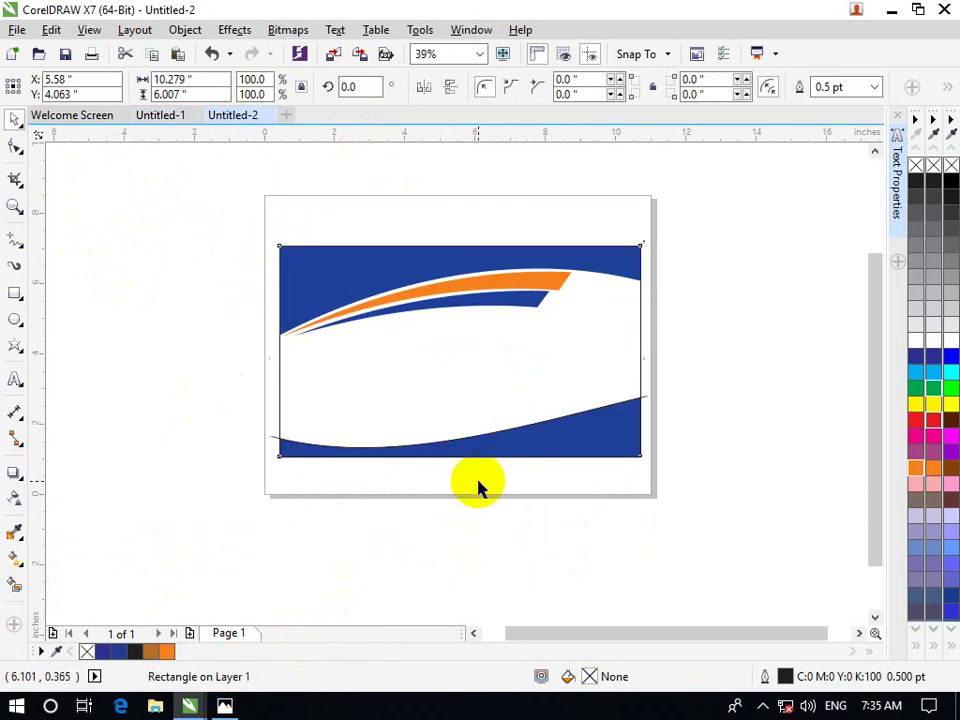
{"action": "key", "text": "ctrl+z"}
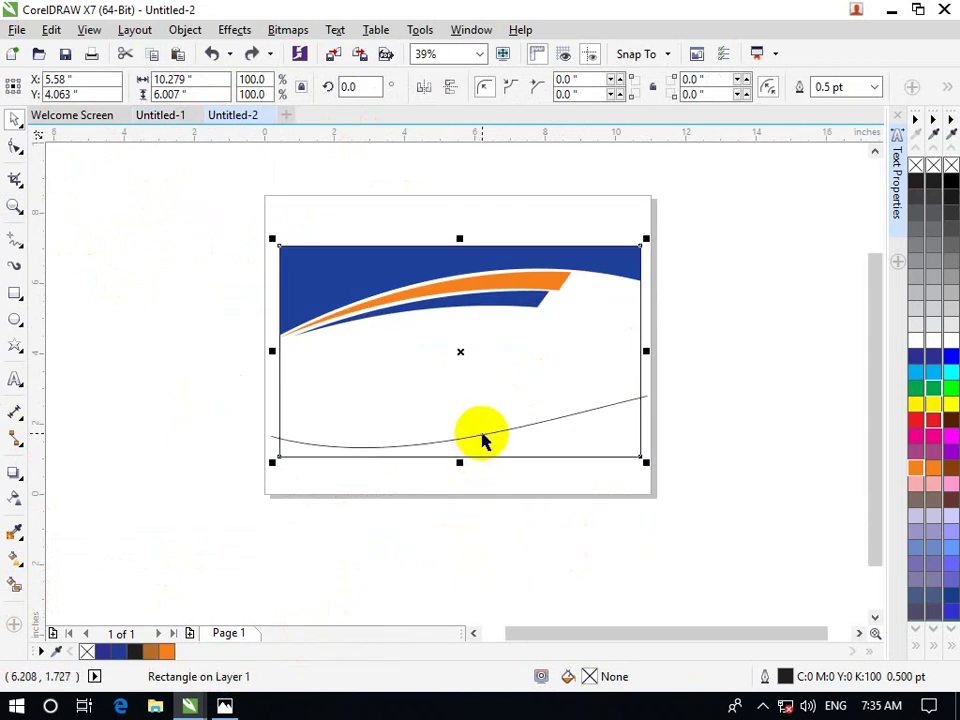
Create a copy of the lower curve rotated slightly counterclockwise about its left end, keeping the original curve in place.
{"action": "left_click", "coordinate": [482, 433]}
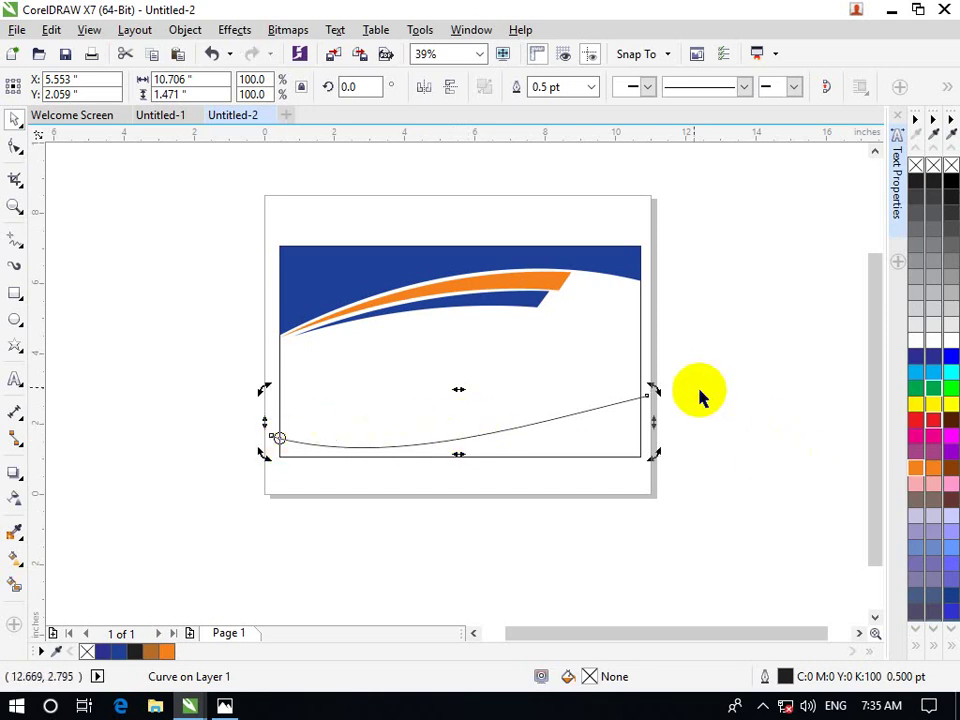
{"action": "left_click_drag", "start_coordinate": [651, 387], "coordinate": [648, 380]}
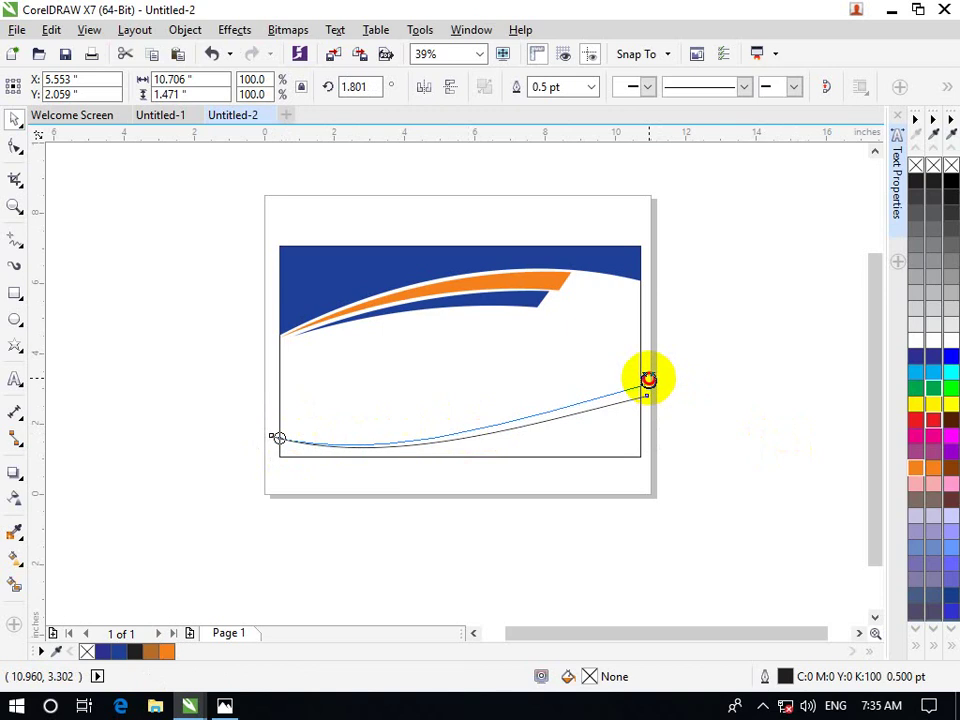
{"action": "left_click_drag", "start_coordinate": [648, 380], "coordinate": [649, 379]}
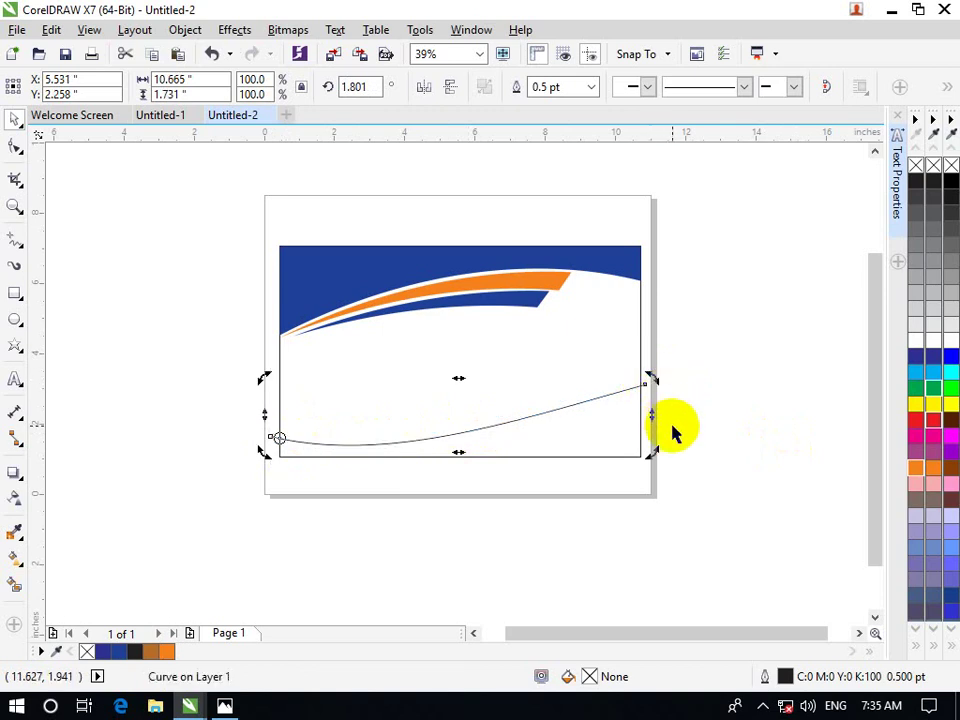
{"action": "key", "text": "ctrl+z"}
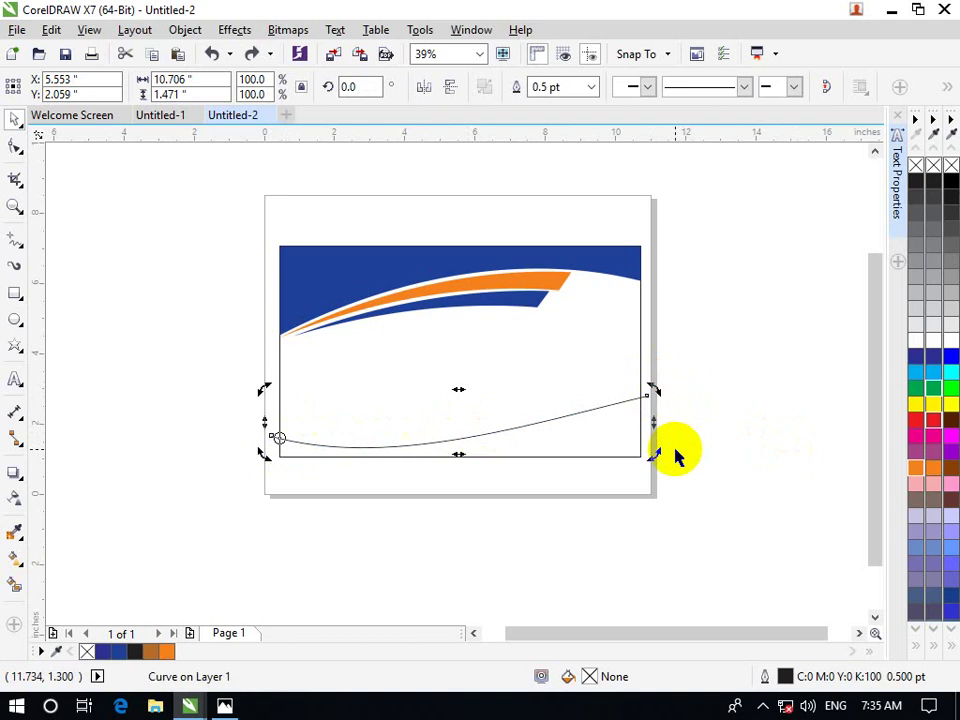
{"action": "left_click_drag", "start_coordinate": [653, 388], "coordinate": [647, 377]}
{"action": "left_click", "coordinate": [765, 398]}
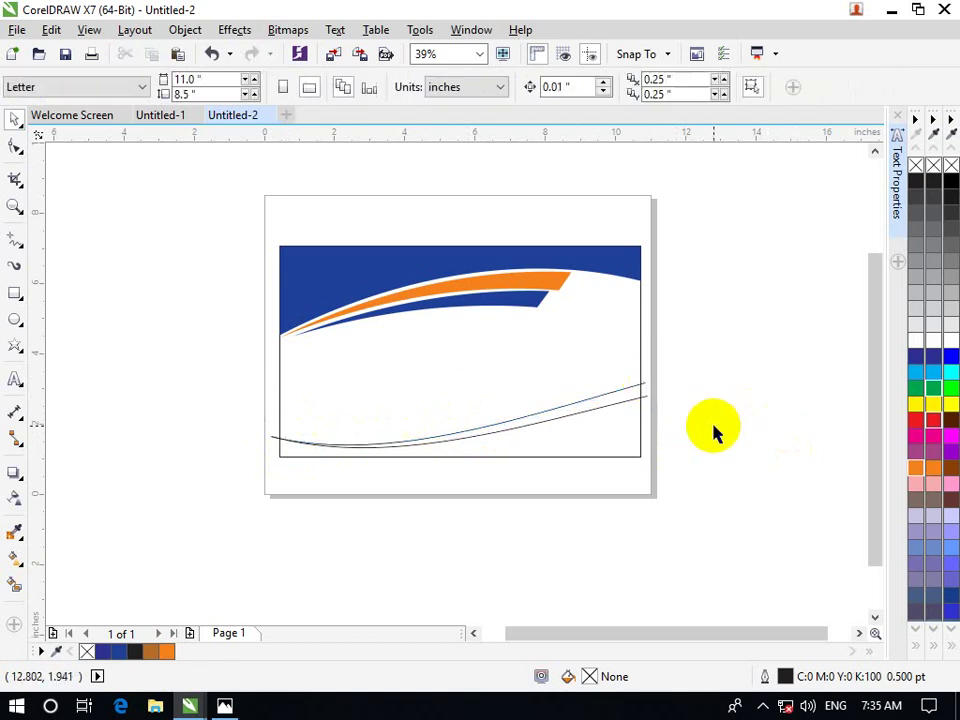
Smart-fill the area between the lower curve and the card's bottom edge with blue.
{"action": "left_click", "coordinate": [615, 446]}
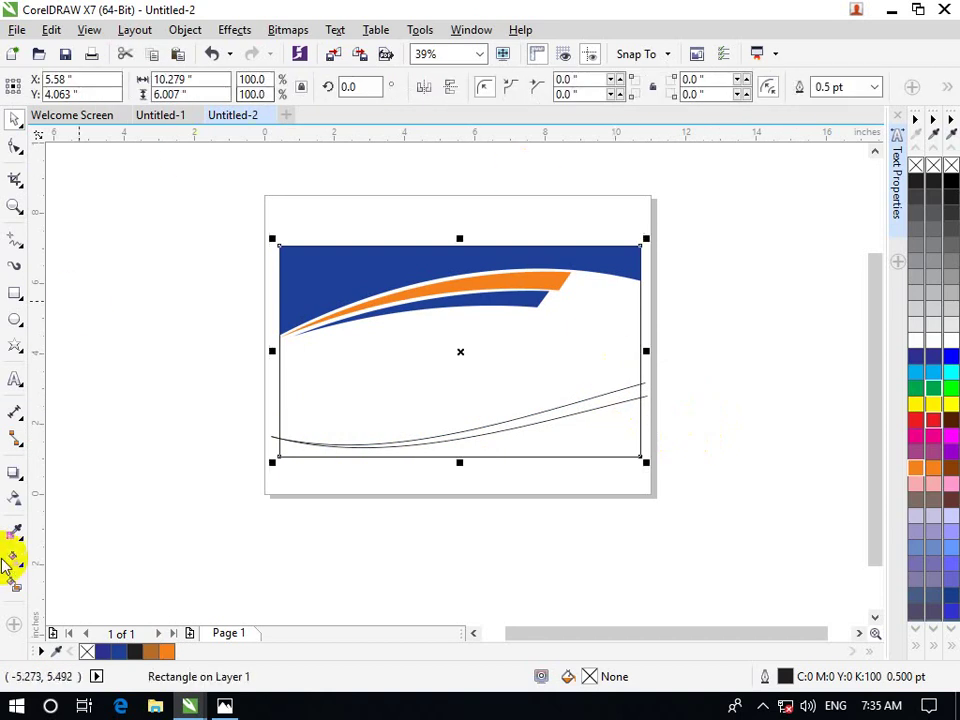
{"action": "left_click", "coordinate": [15, 584]}
{"action": "left_click", "coordinate": [186, 85]}
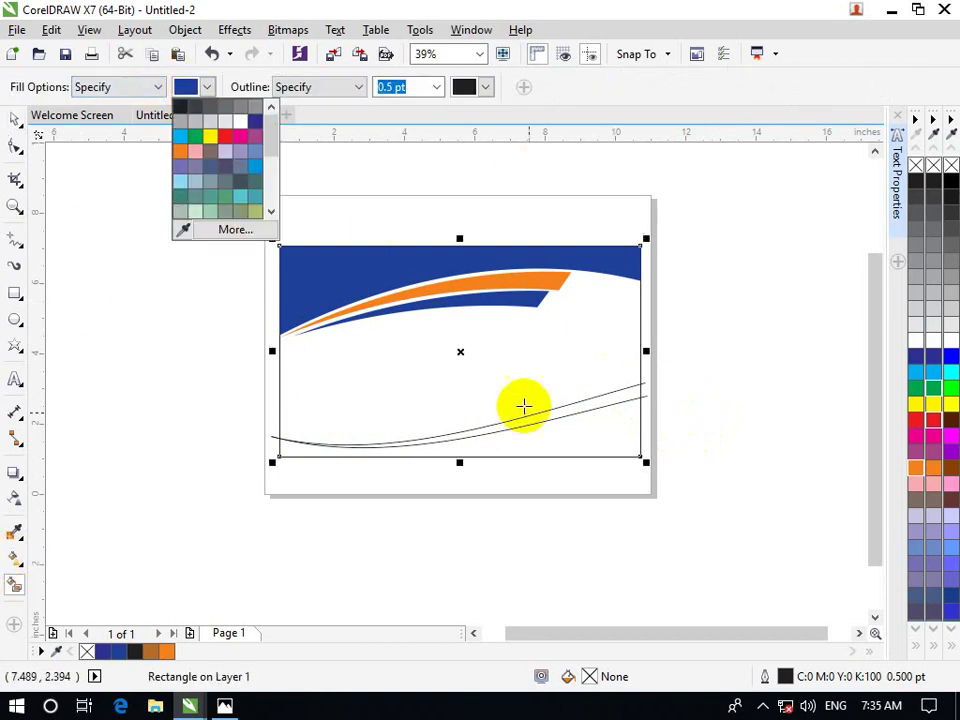
{"action": "left_click", "coordinate": [591, 446]}
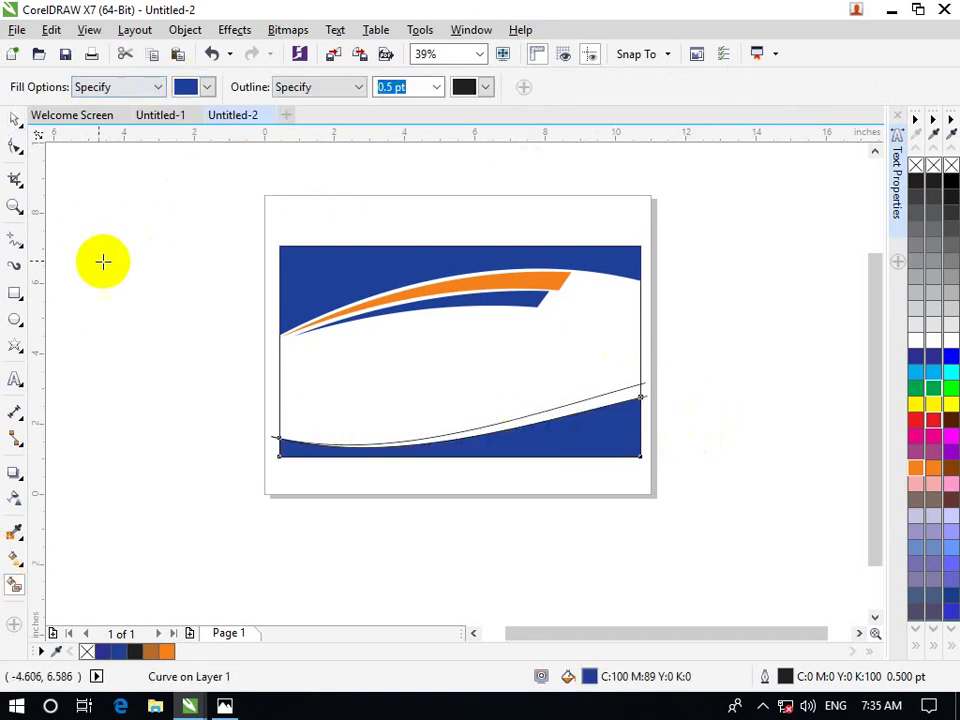
Smart-fill the strip between the two bottom curves with the orange sampled from the card's upper orange band.
{"action": "left_click", "coordinate": [207, 86]}
{"action": "left_click", "coordinate": [186, 227]}
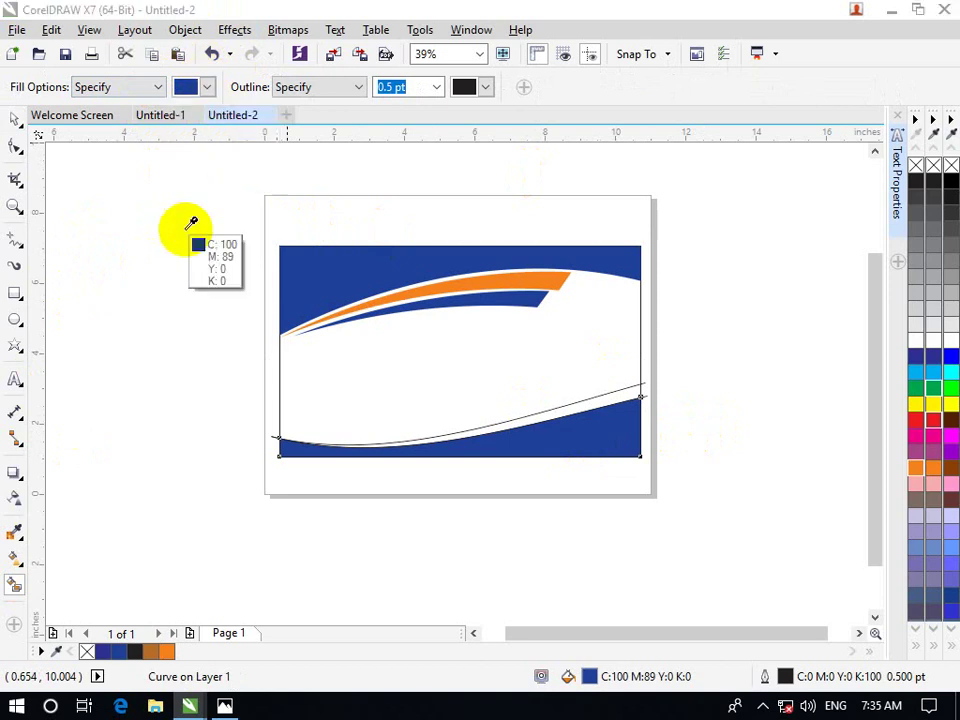
{"action": "left_click", "coordinate": [480, 274]}
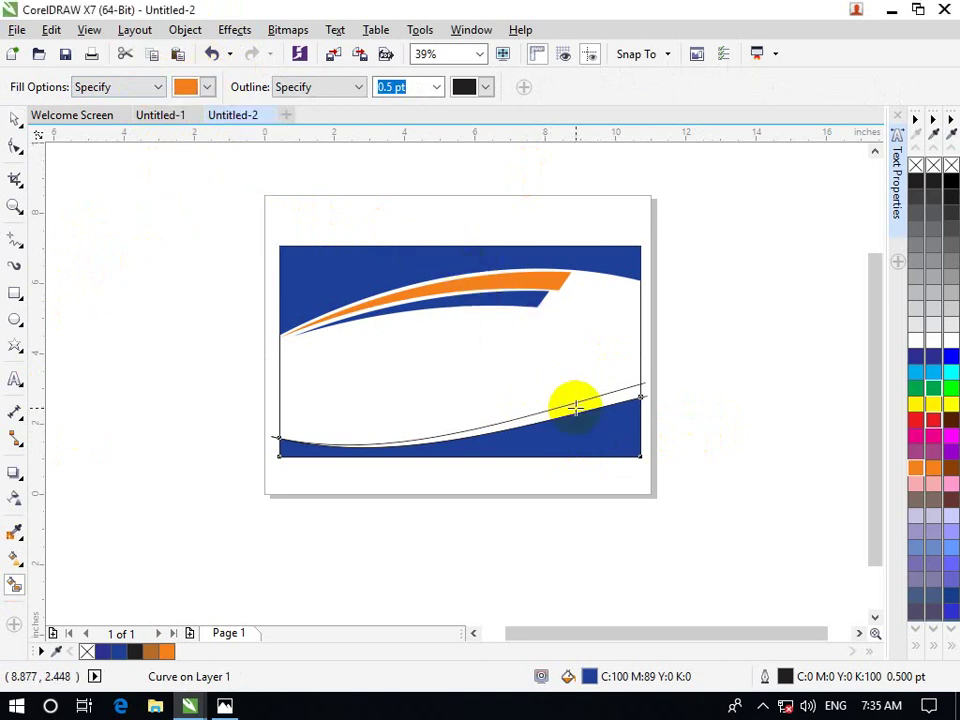
{"action": "left_click", "coordinate": [572, 404]}
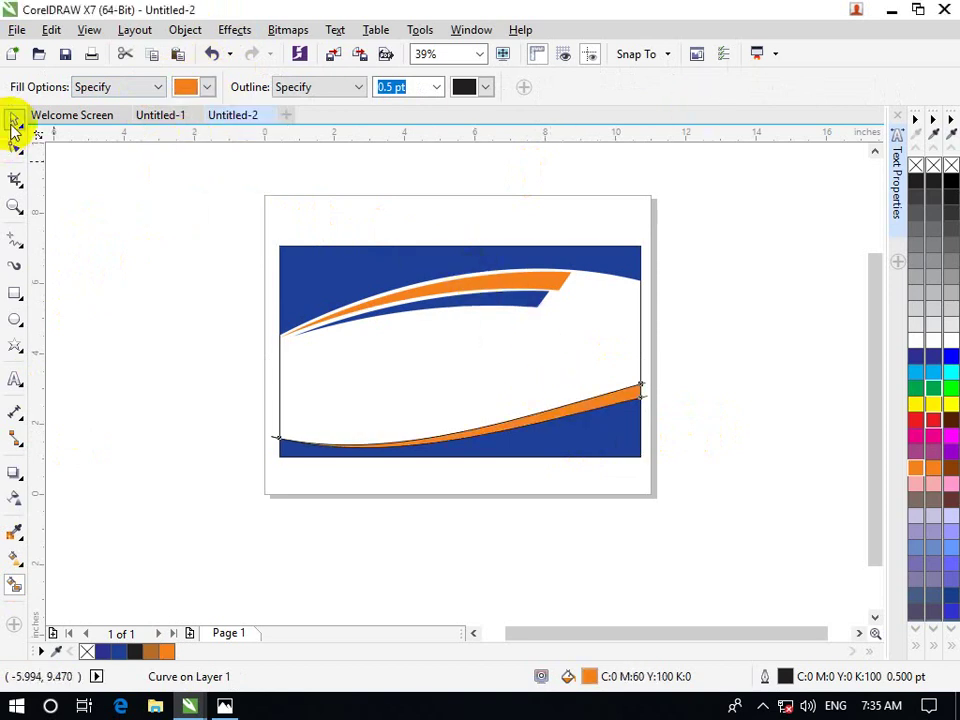
{"action": "left_click", "coordinate": [14, 120]}
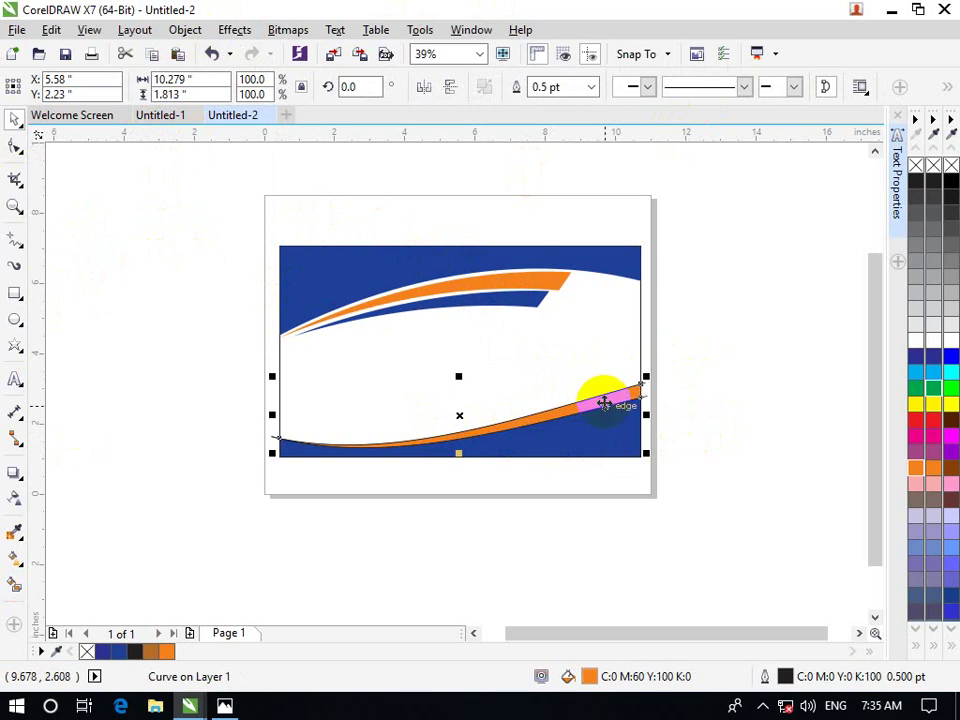
{"action": "key", "text": "Escape"}
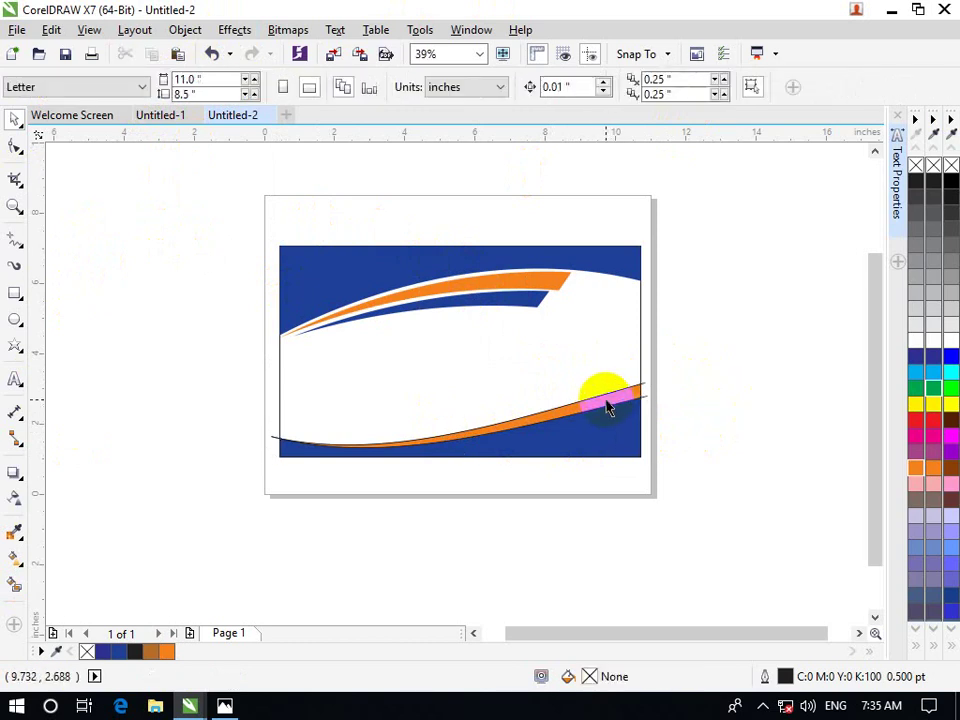
Nudge the orange bottom band up by about 0.14 inch to leave a thin white gap above the blue area.
{"action": "left_click", "coordinate": [609, 399]}
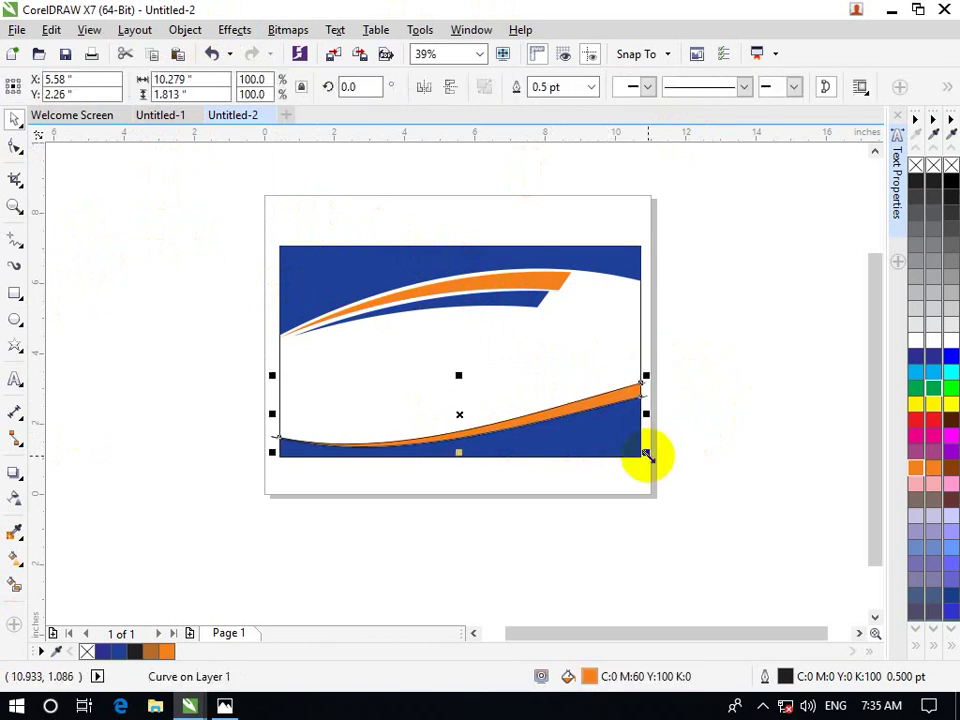
{"action": "key", "text": "Up"}
{"action": "key", "text": "Up"}
{"action": "key", "text": "Up"}
{"action": "key", "text": "Up"}
{"action": "key", "text": "Up"}
{"action": "key", "text": "Up"}
{"action": "key", "text": "Up"}
{"action": "key", "text": "Up"}
{"action": "key", "text": "Up"}
{"action": "key", "text": "Up"}
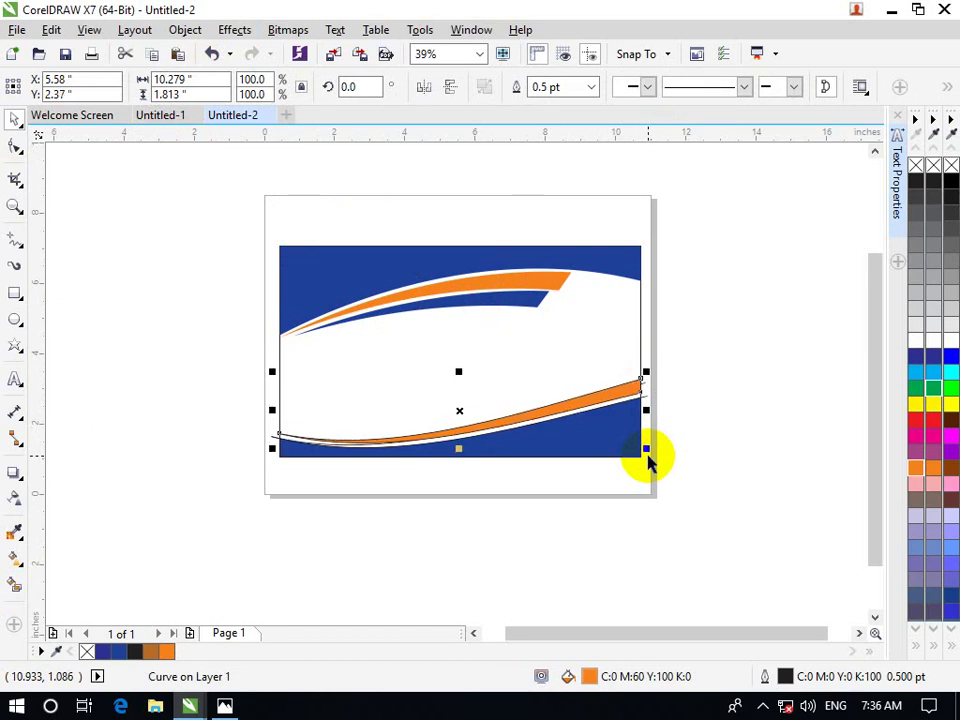
{"action": "left_click", "coordinate": [721, 421]}
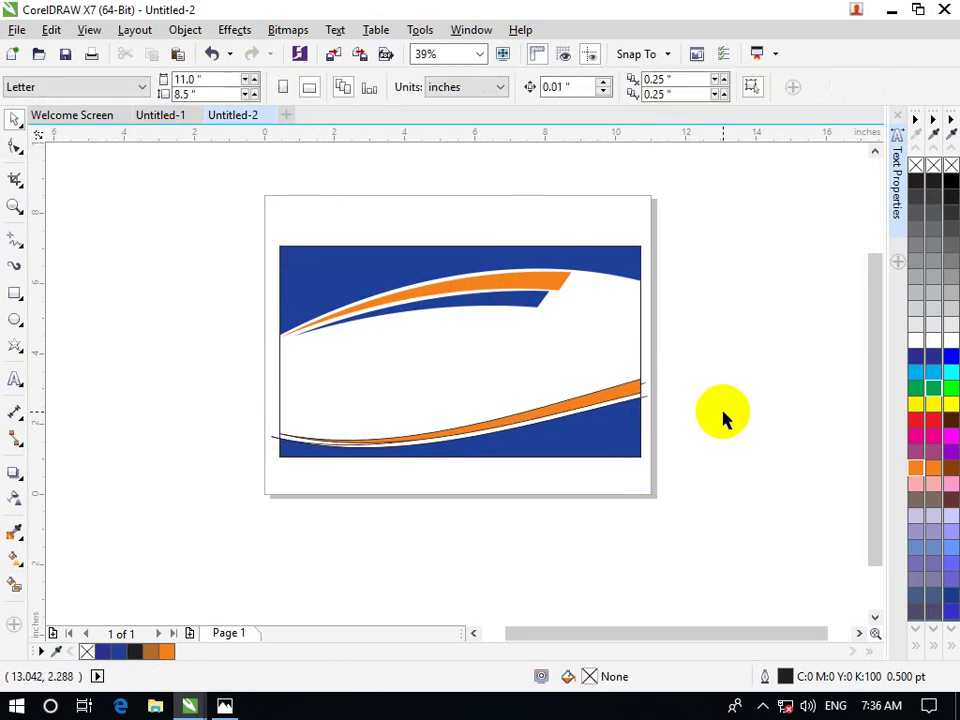
Remove the outlines from the blue and orange bottom bands.
{"action": "left_click", "coordinate": [622, 415]}
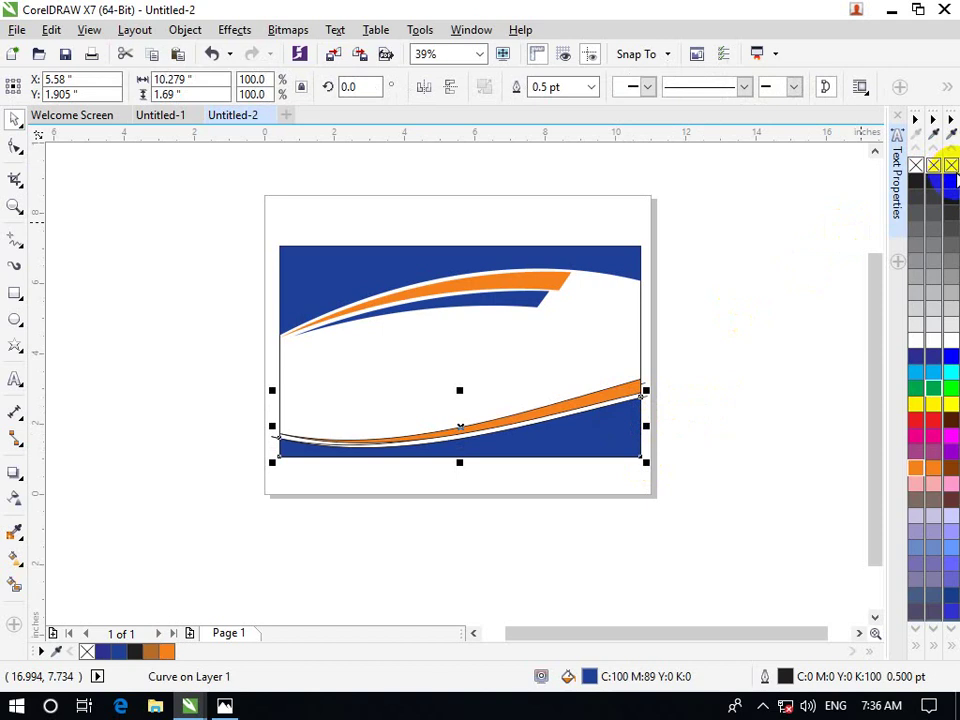
{"action": "left_click", "coordinate": [611, 394]}
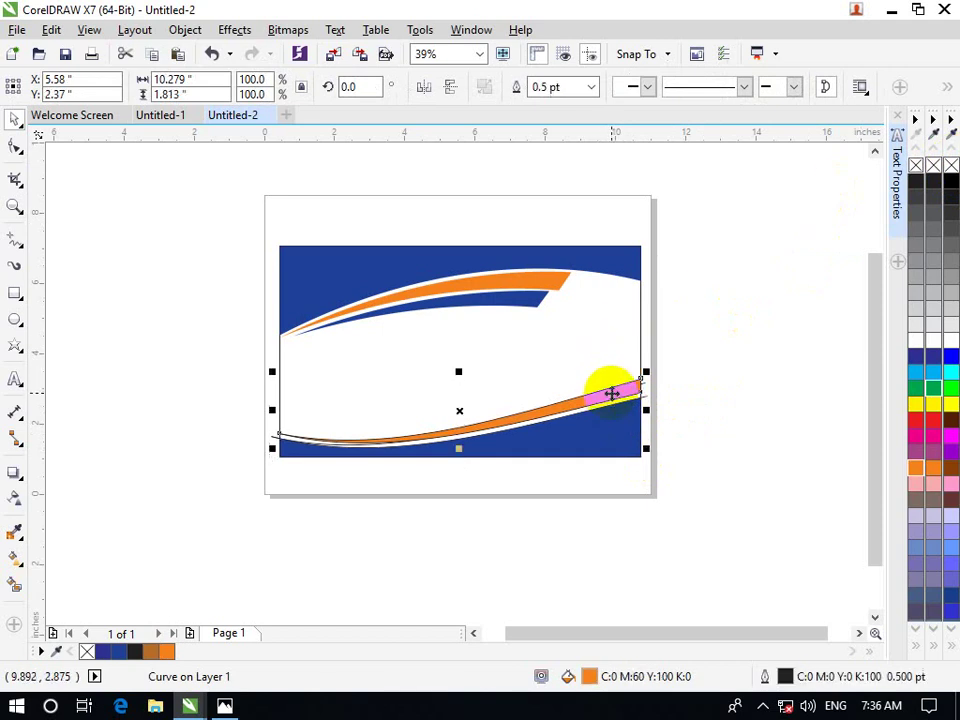
{"action": "right_click", "coordinate": [950, 165]}
{"action": "left_click", "coordinate": [729, 353]}
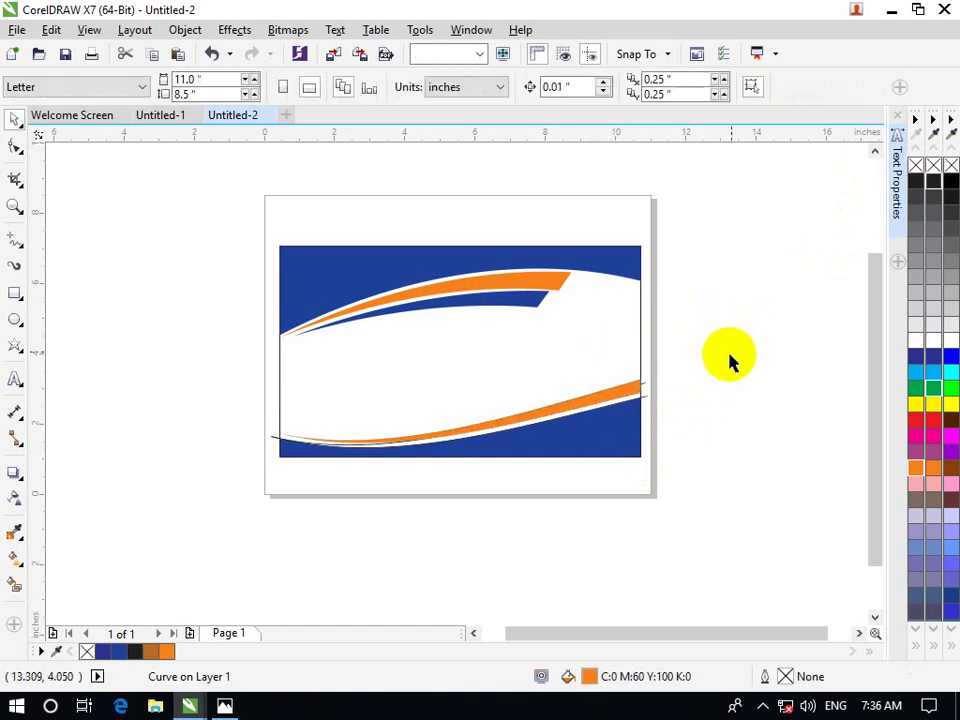
{"action": "left_click", "coordinate": [585, 427]}
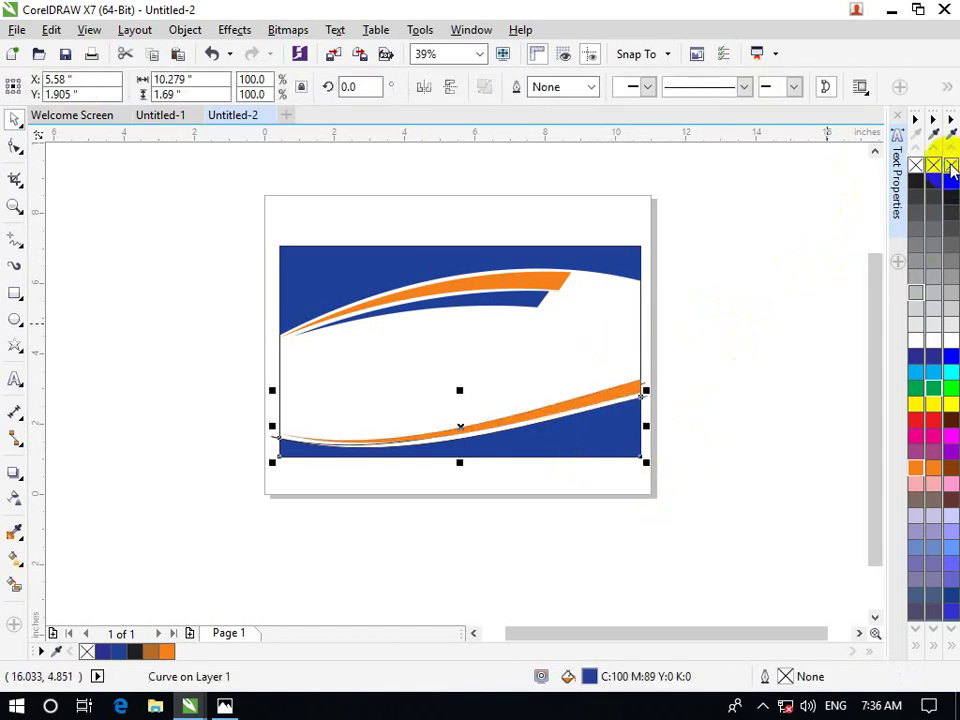
{"action": "left_click", "coordinate": [731, 358]}
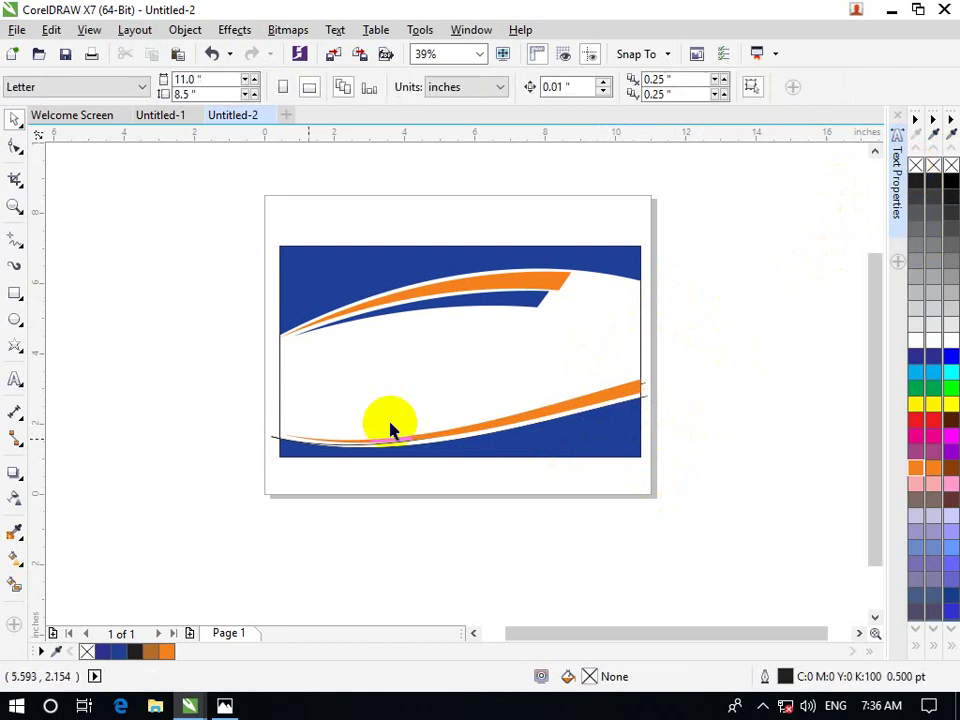
Remove the outline from the upper of the two bottom guide curves.
{"action": "left_click", "coordinate": [349, 439]}
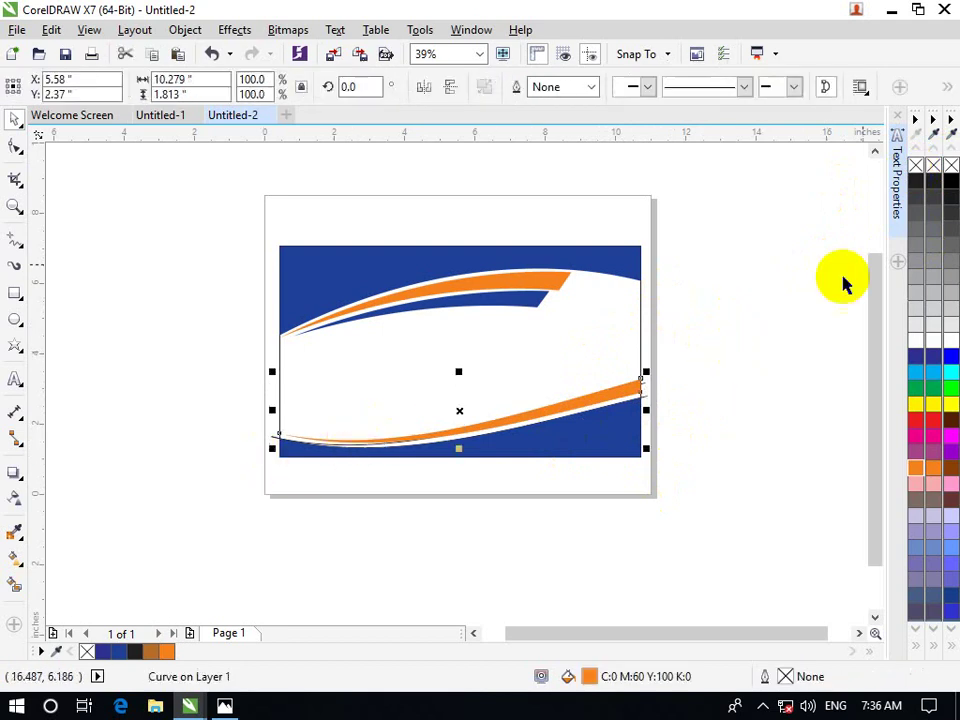
{"action": "left_click", "coordinate": [370, 466]}
{"action": "left_click", "coordinate": [273, 440]}
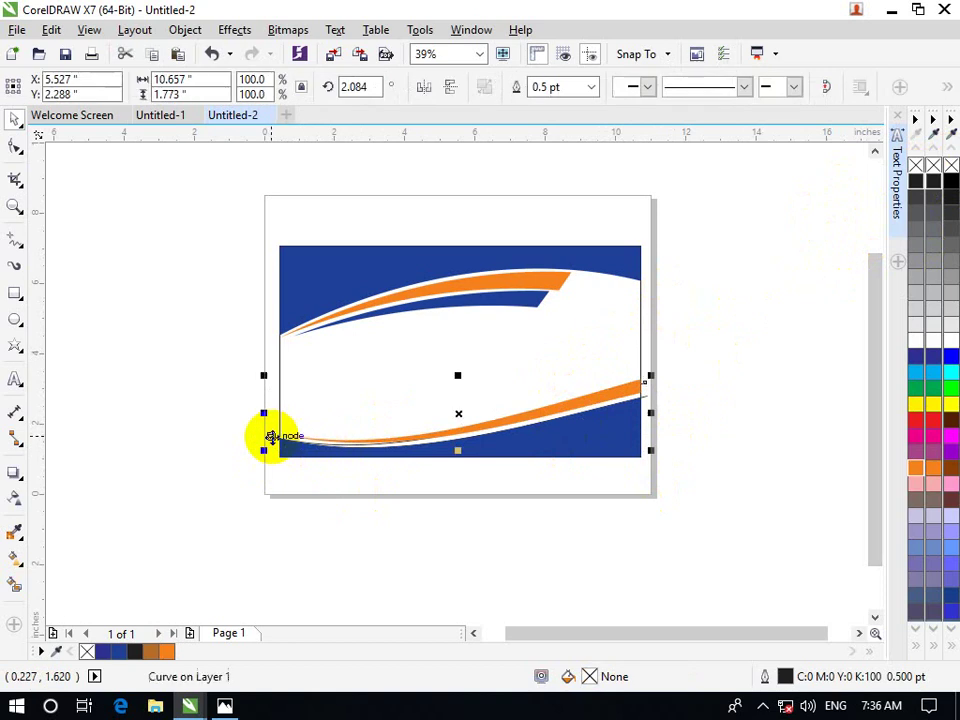
{"action": "right_click", "coordinate": [950, 166]}
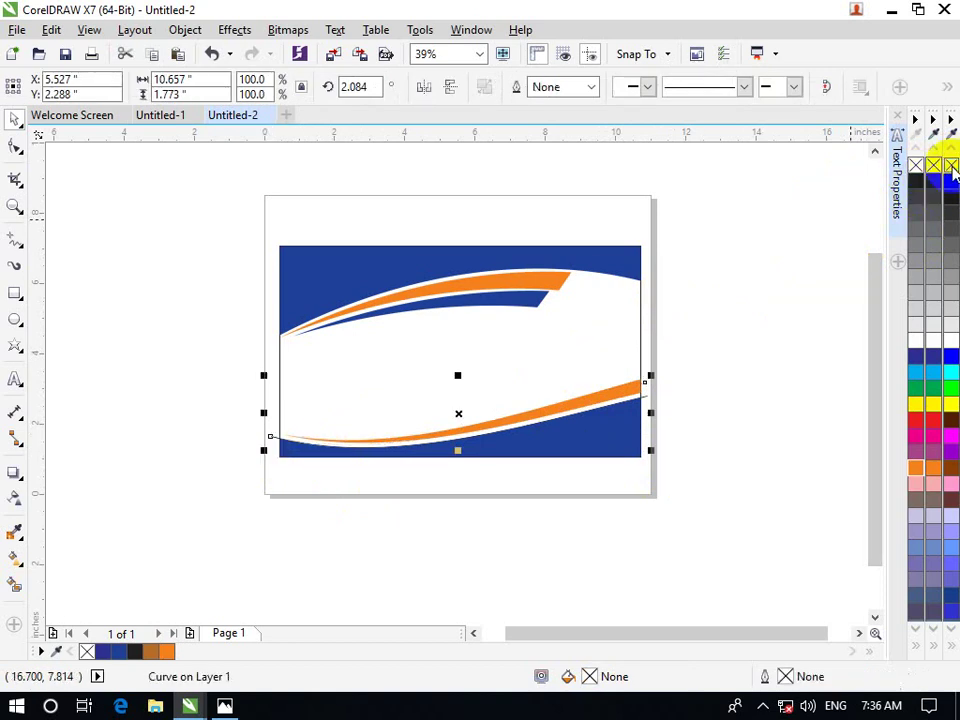
{"action": "left_click", "coordinate": [808, 333]}
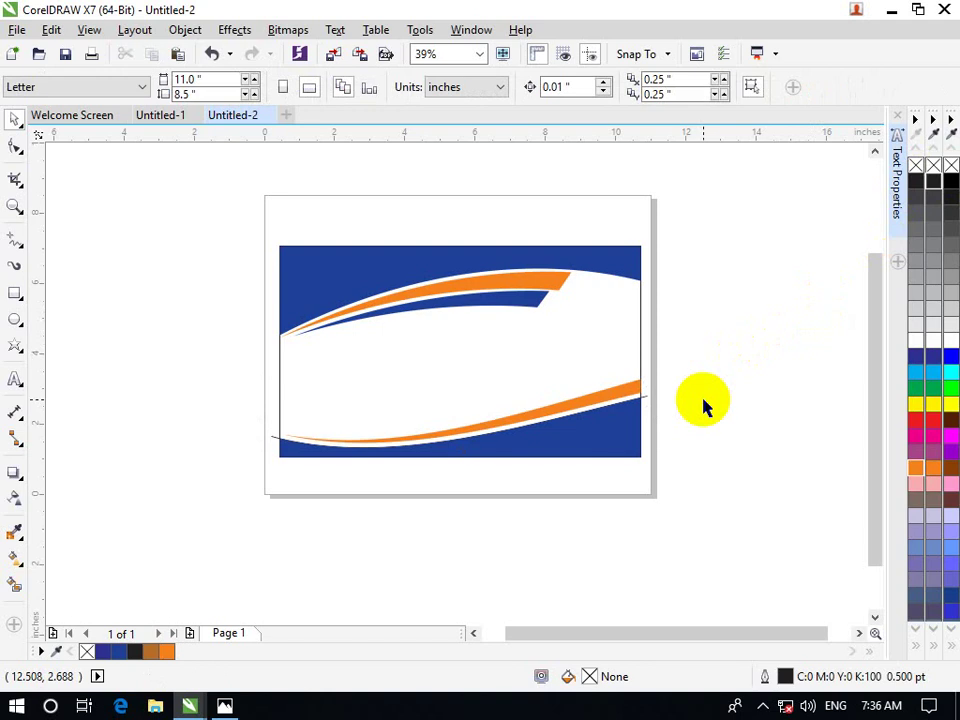
{"action": "left_click", "coordinate": [277, 442]}
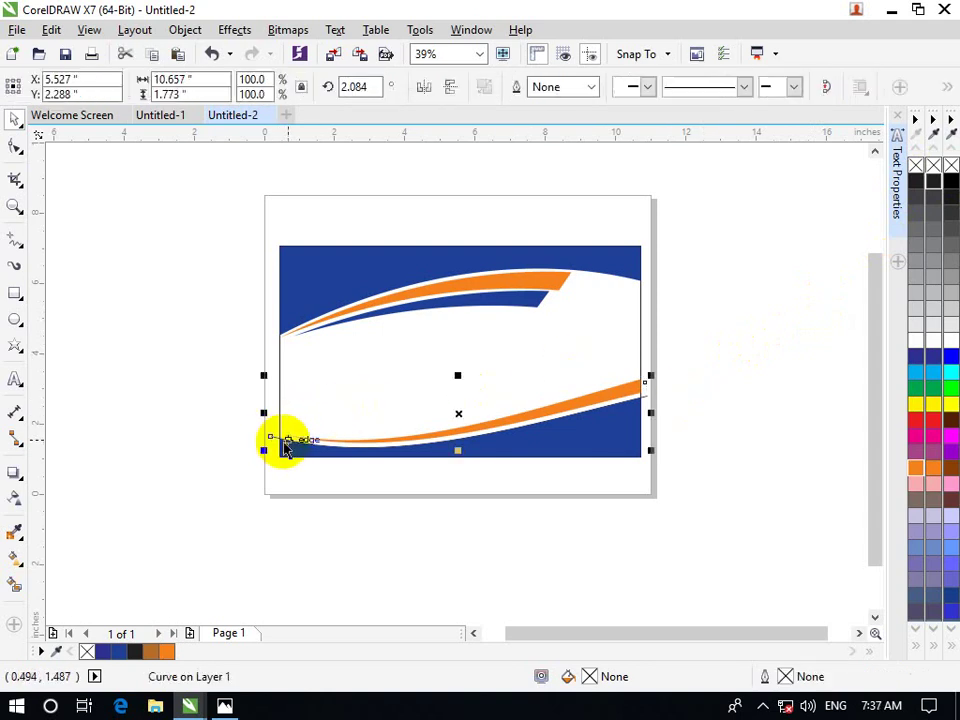
{"action": "double_click", "coordinate": [952, 172]}
{"action": "left_click", "coordinate": [578, 585]}
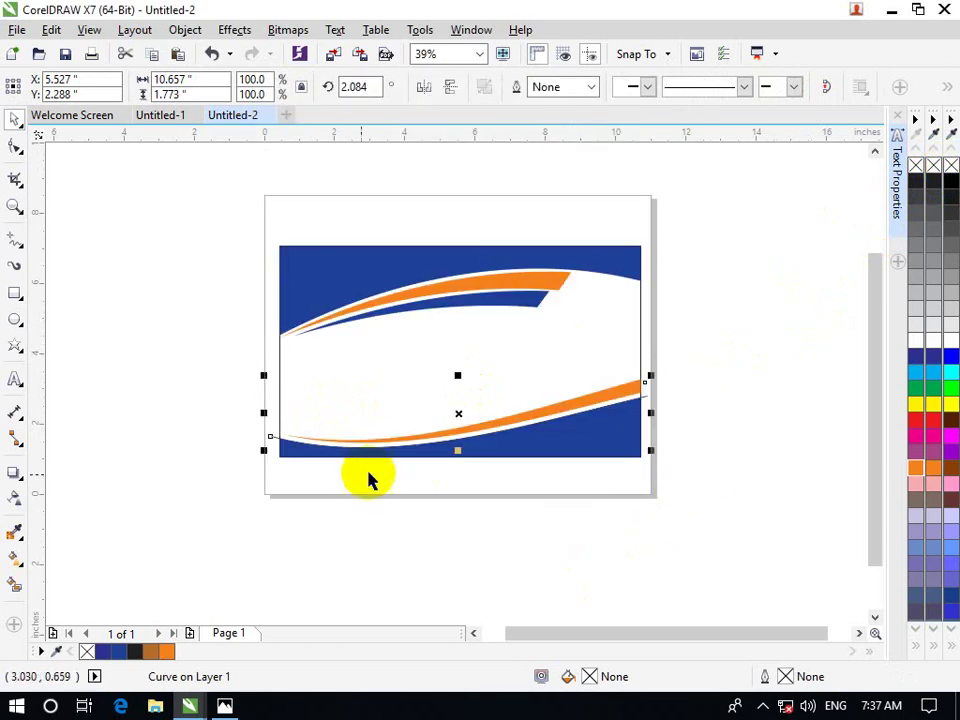
{"action": "left_click", "coordinate": [306, 489]}
{"action": "left_click", "coordinate": [296, 444]}
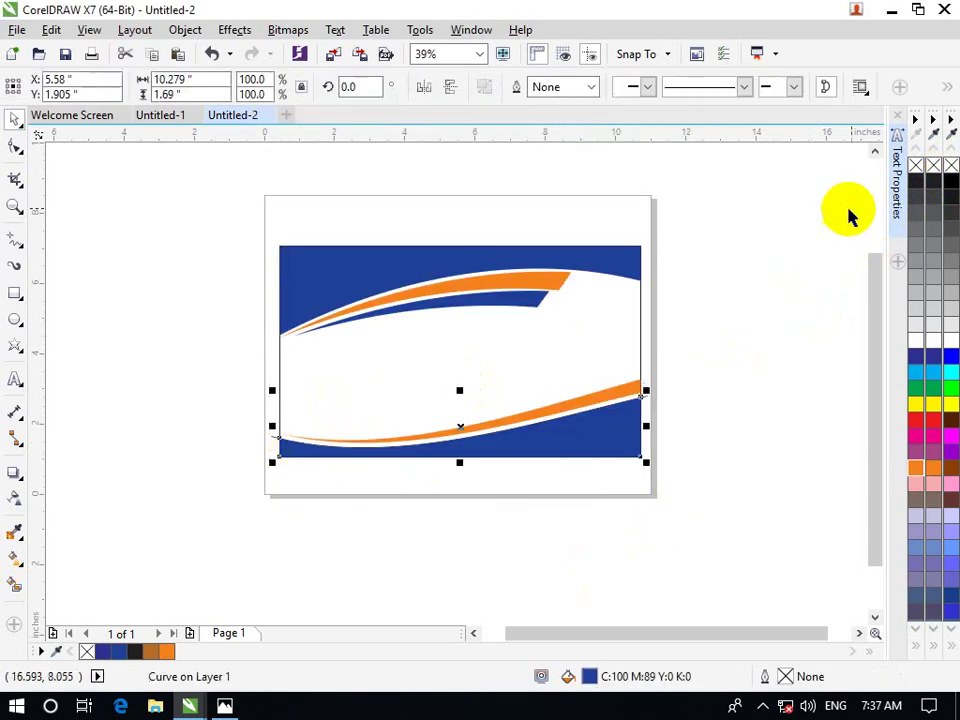
{"action": "double_click", "coordinate": [952, 172]}
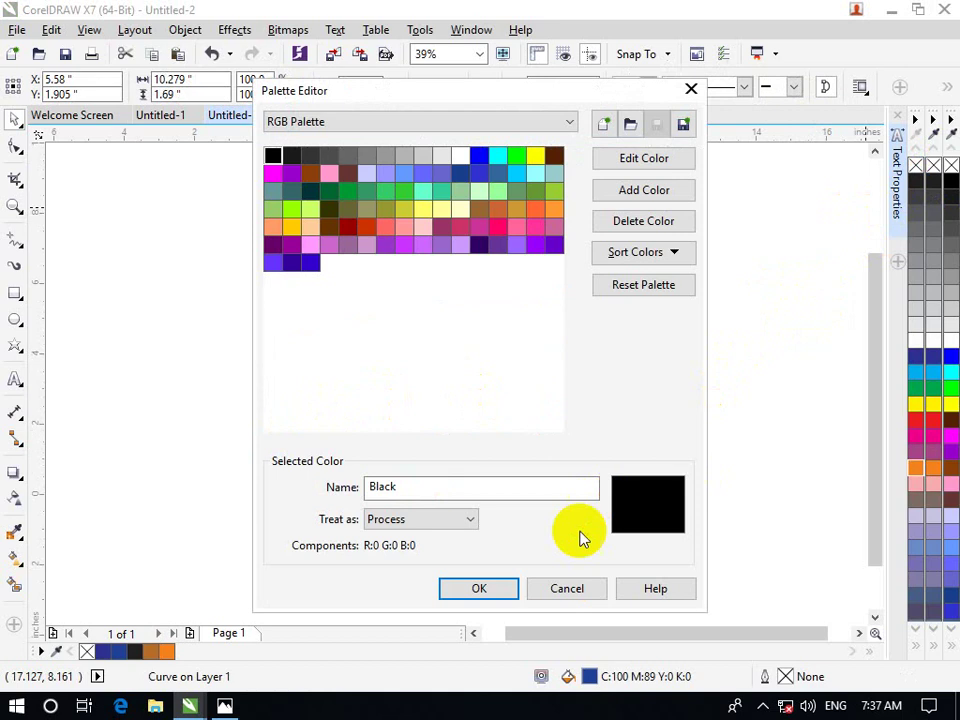
{"action": "left_click", "coordinate": [566, 587]}
{"action": "left_click", "coordinate": [590, 507]}
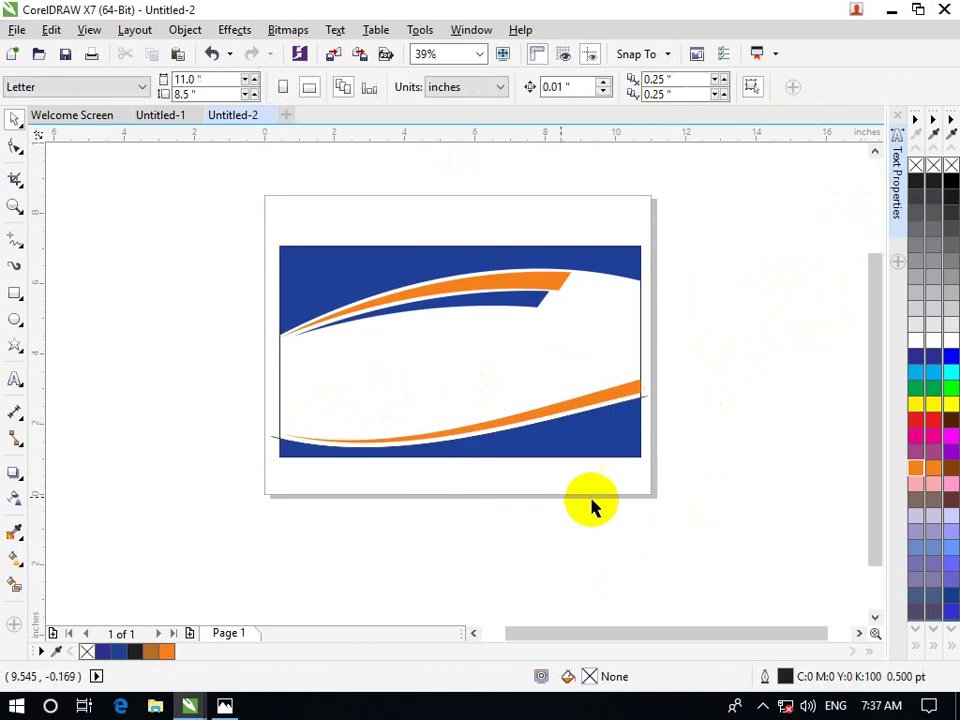
Remove the outline from the lower guide curve whose ends stick out past the card's side edges.
{"action": "left_click", "coordinate": [645, 400]}
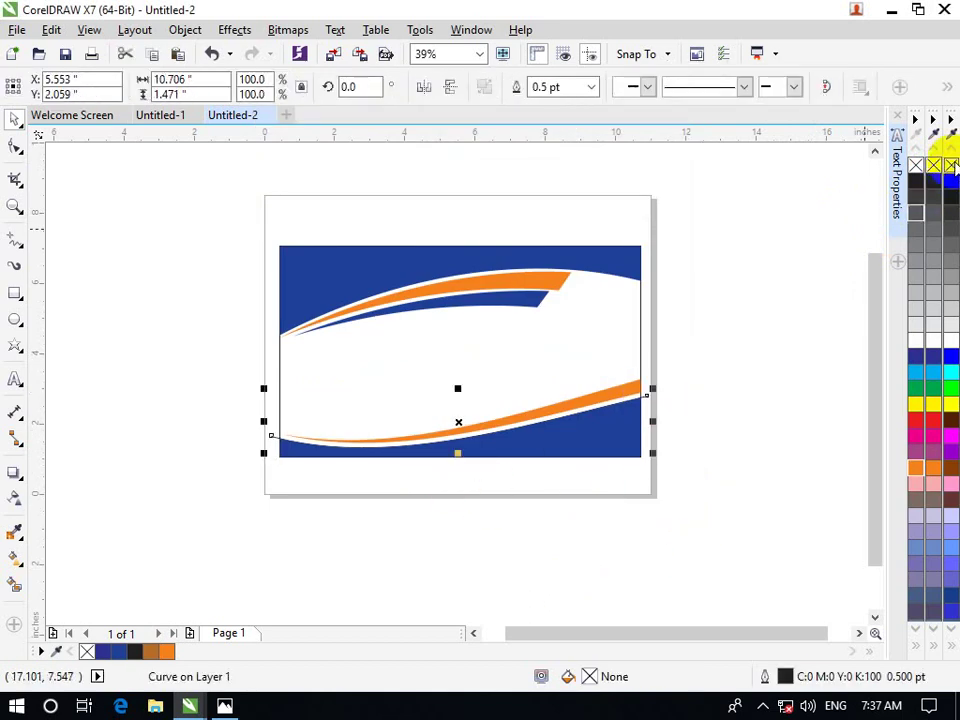
{"action": "double_click", "coordinate": [953, 168]}
{"action": "left_click", "coordinate": [566, 588]}
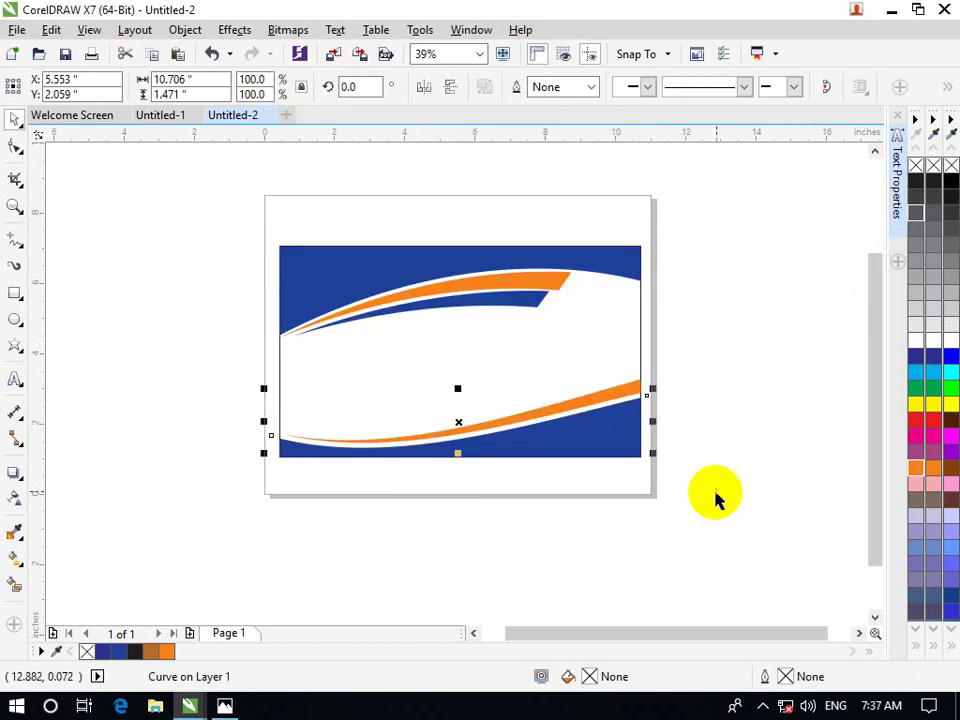
{"action": "left_click", "coordinate": [716, 494]}
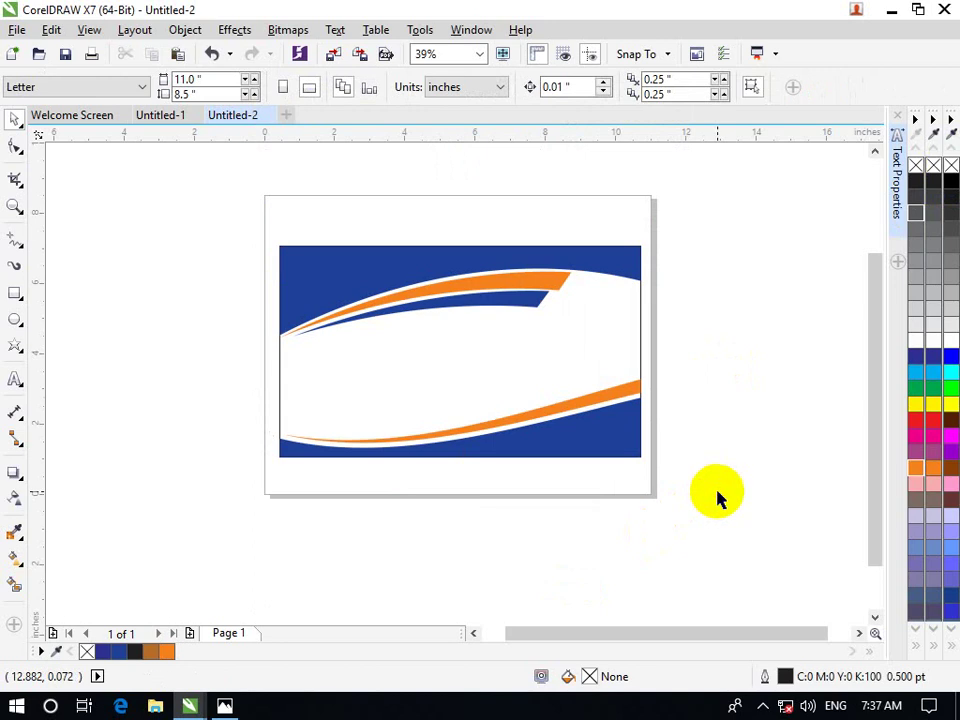
Switch to the finished card in Untitled-1 and try to select its name text, undoing the accidental move of the card rectangle.
{"action": "left_click", "coordinate": [166, 114]}
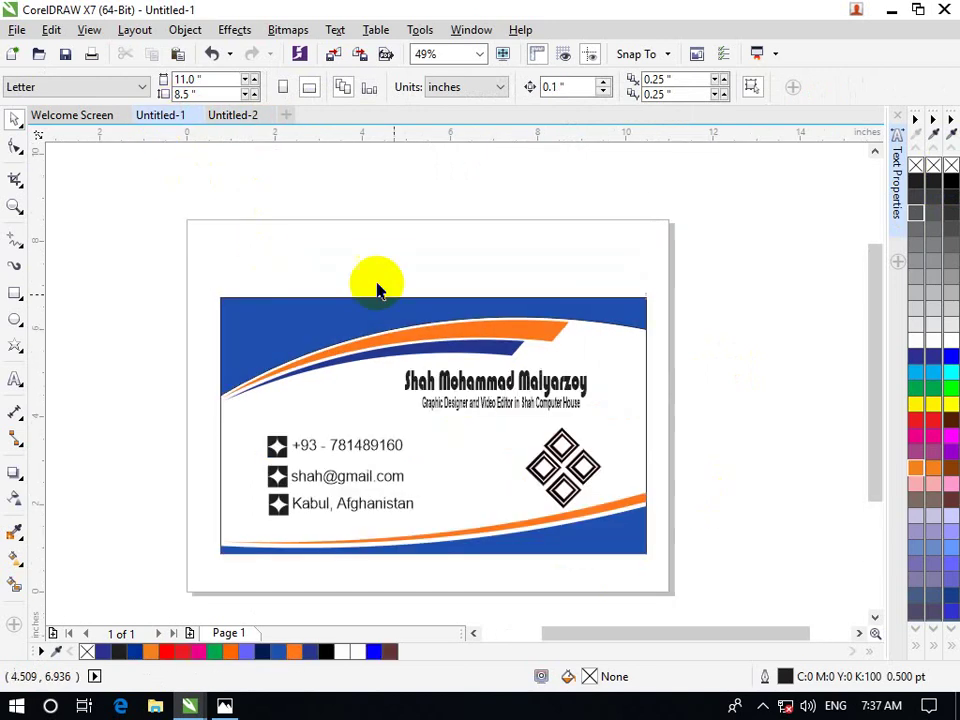
{"action": "left_click", "coordinate": [504, 385]}
{"action": "left_click_drag", "start_coordinate": [616, 366], "coordinate": [480, 424]}
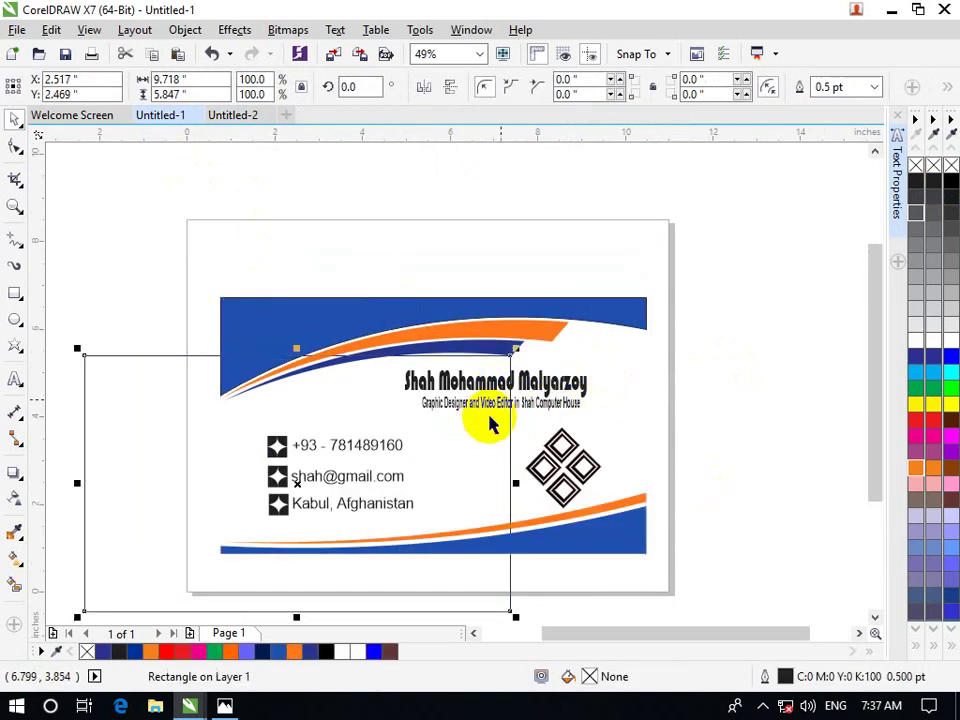
{"action": "key", "text": "ctrl+z"}
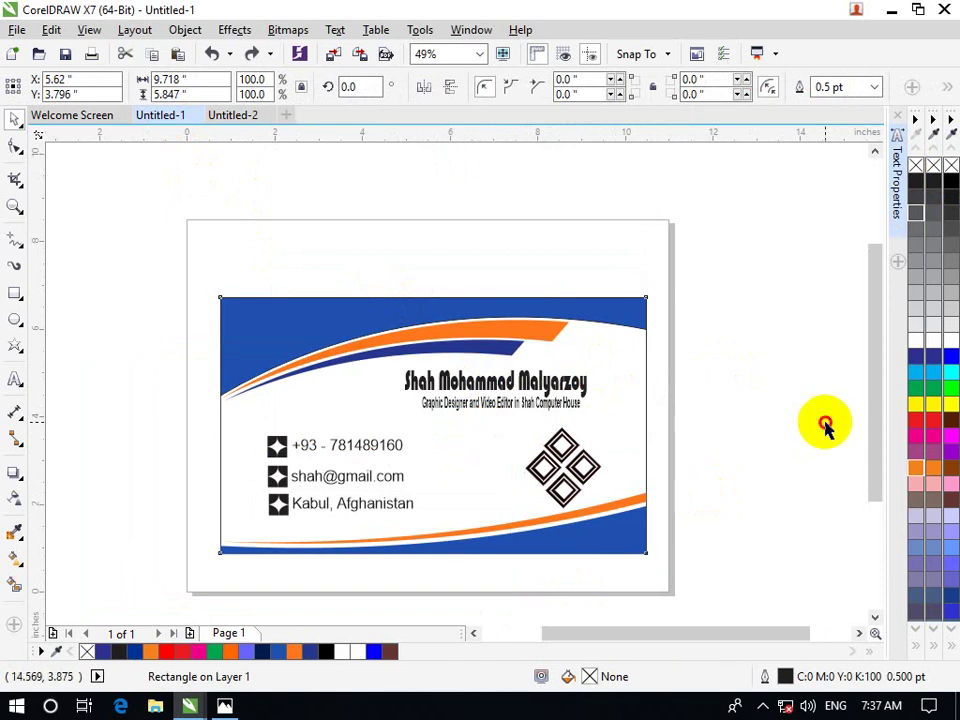
{"action": "left_click", "coordinate": [825, 422]}
{"action": "left_click_drag", "start_coordinate": [388, 364], "coordinate": [614, 411]}
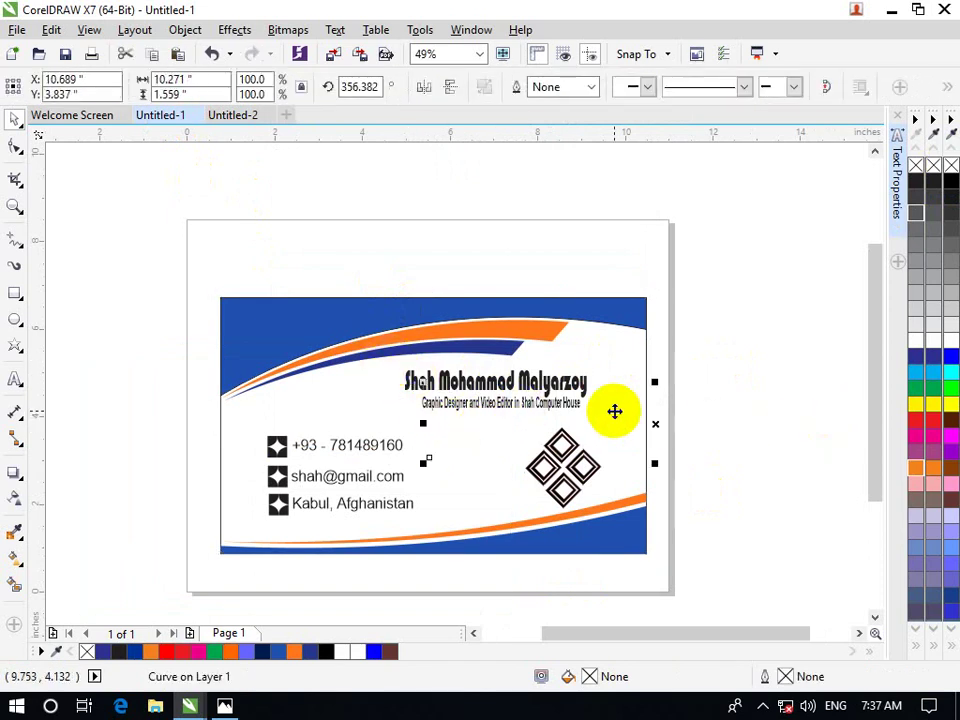
{"action": "left_click_drag", "start_coordinate": [755, 330], "coordinate": [410, 418]}
Copy the name text from the finished card and paste it into the new card in Untitled-2.
{"action": "right_click", "coordinate": [462, 386]}
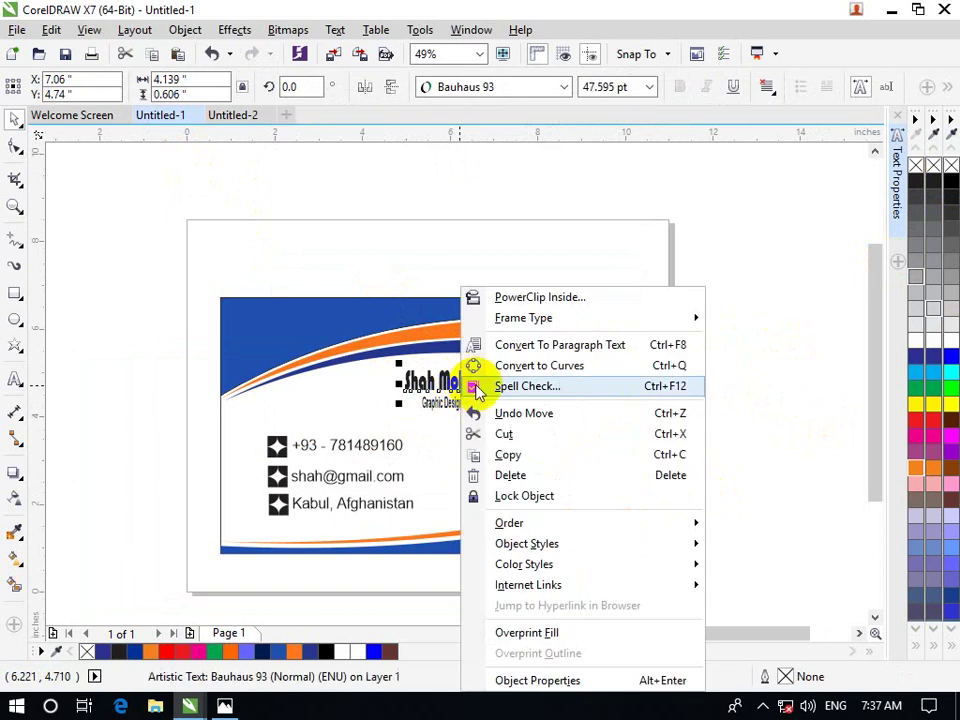
{"action": "left_click", "coordinate": [505, 454]}
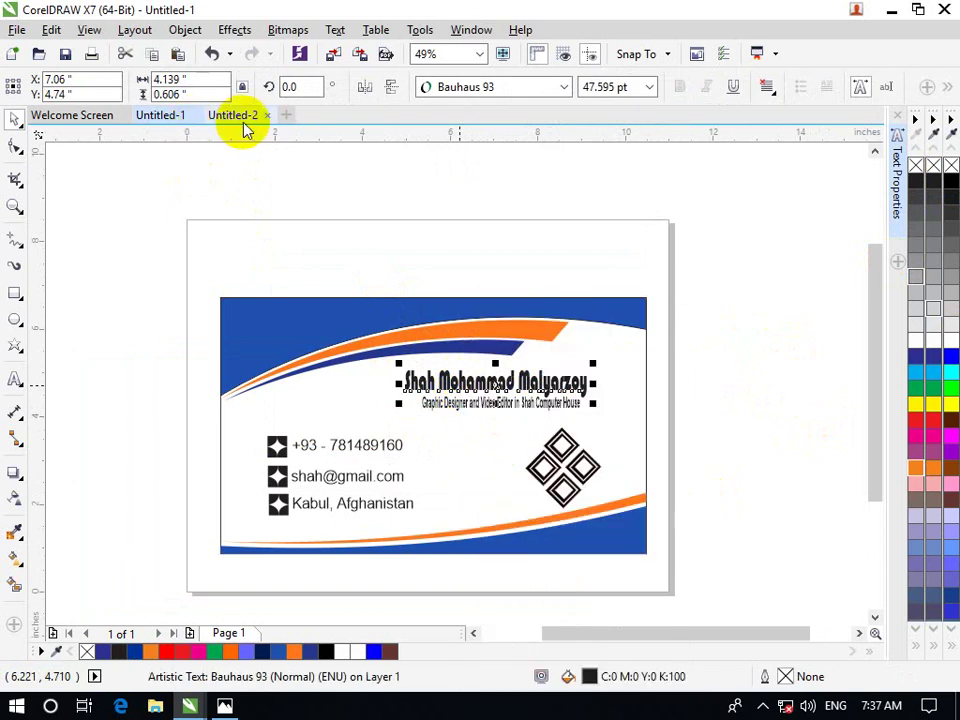
{"action": "left_click", "coordinate": [238, 117]}
{"action": "left_click", "coordinate": [51, 29]}
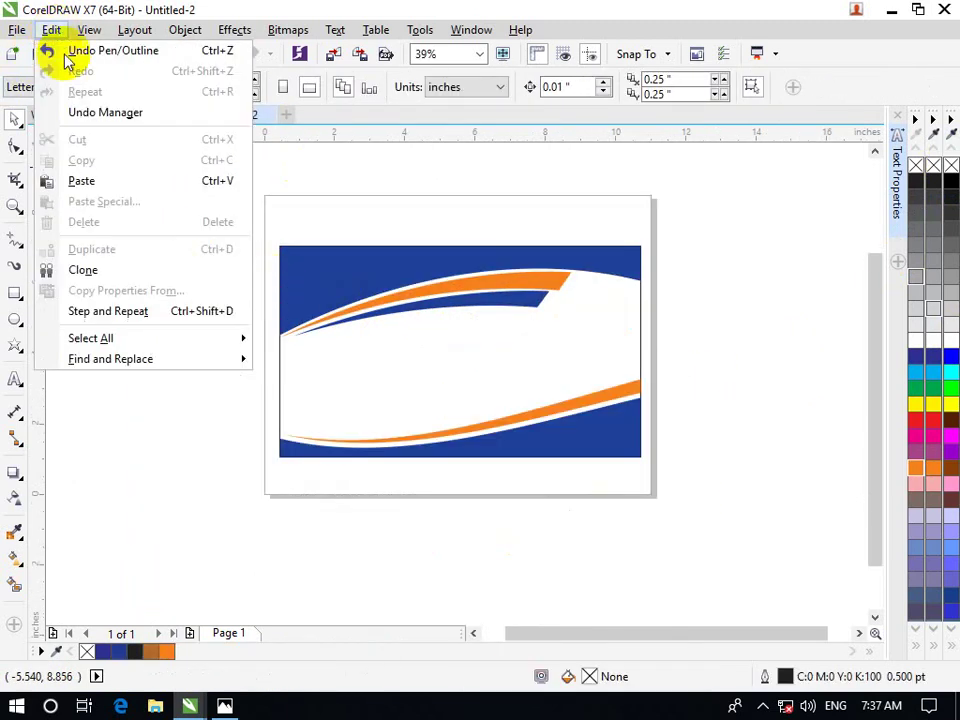
{"action": "left_click", "coordinate": [82, 181]}
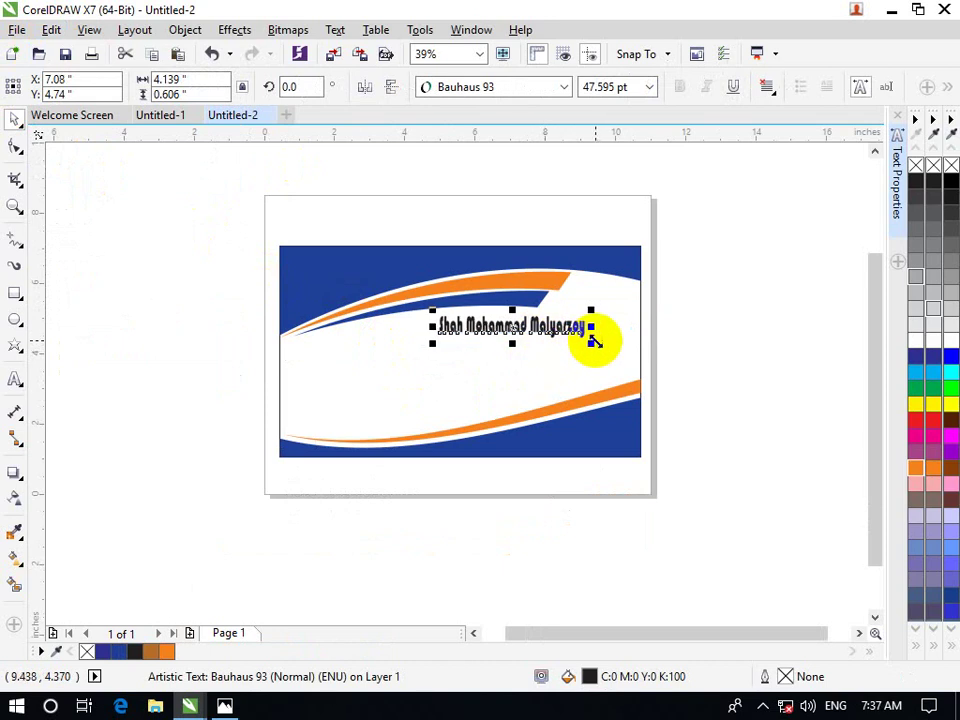
Shift the pasted name text slightly to the right beneath the blue stripe.
{"action": "left_click_drag", "start_coordinate": [593, 341], "coordinate": [596, 340]}
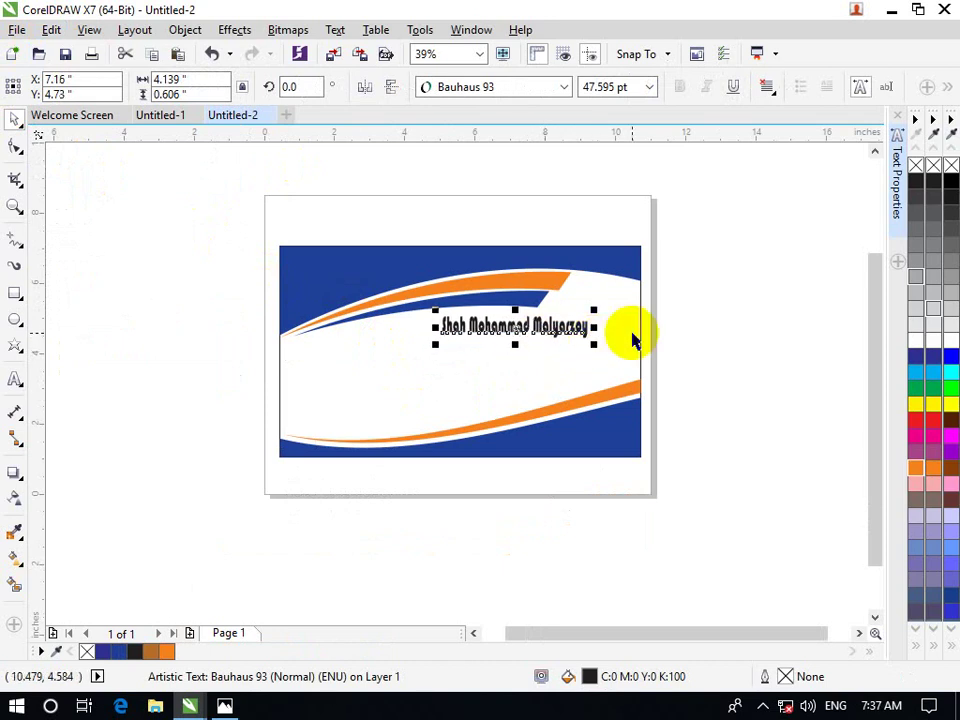
{"action": "left_click", "coordinate": [697, 322]}
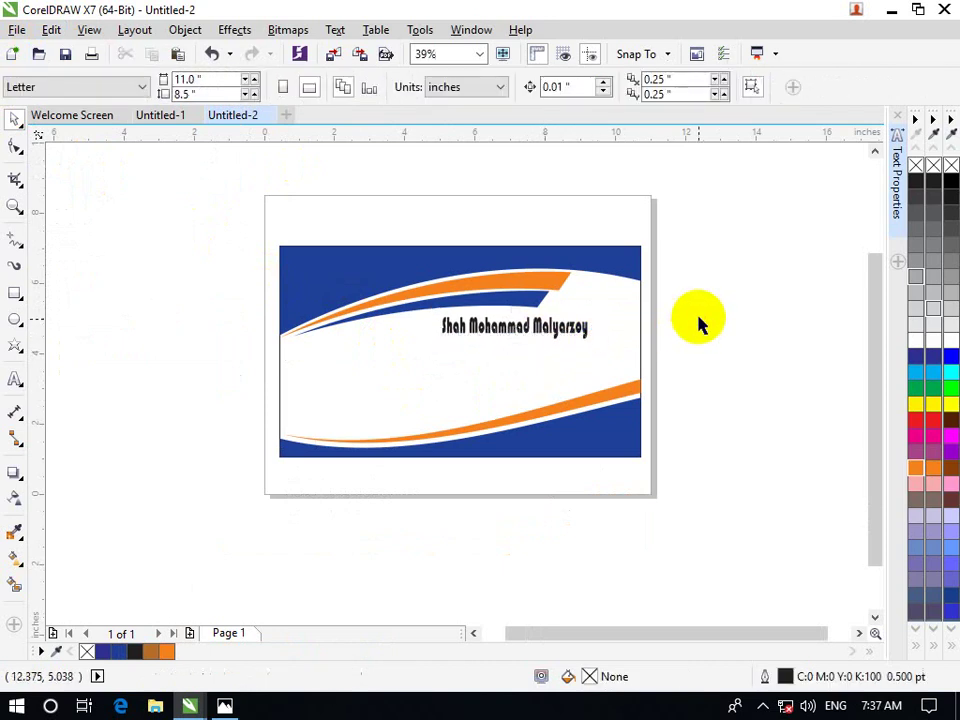
{"action": "left_click", "coordinate": [561, 331]}
{"action": "key", "text": "Right"}
{"action": "key", "text": "Right"}
{"action": "key", "text": "Right"}
{"action": "key", "text": "Right"}
{"action": "key", "text": "Right"}
{"action": "key", "text": "Right"}
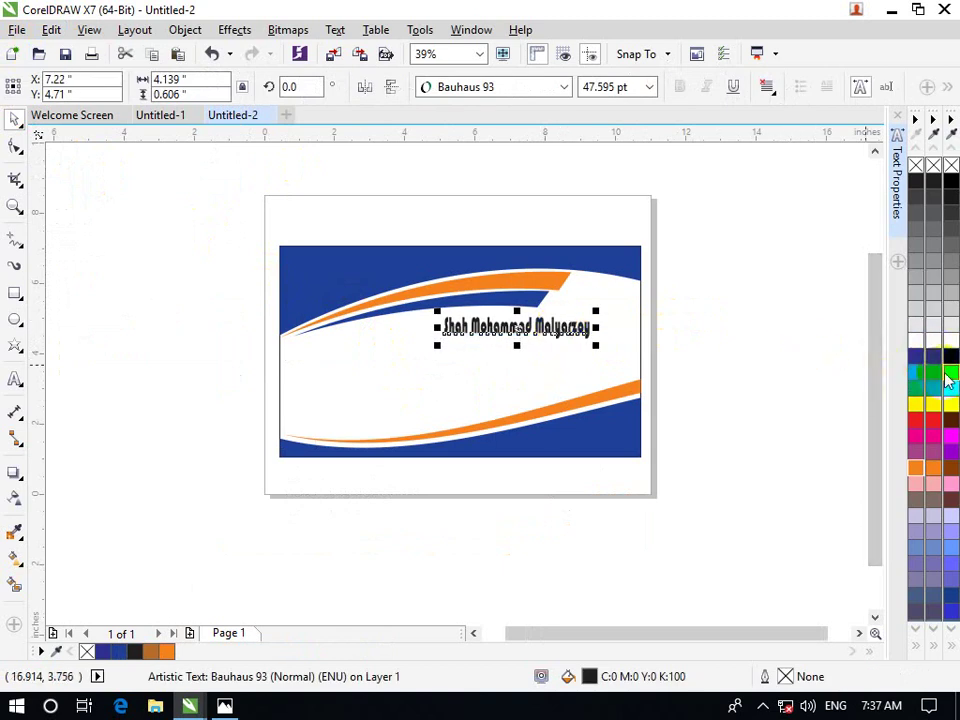
Try a blue and a grey fill on the name text, undoing the colour changes.
{"action": "left_click", "coordinate": [952, 360]}
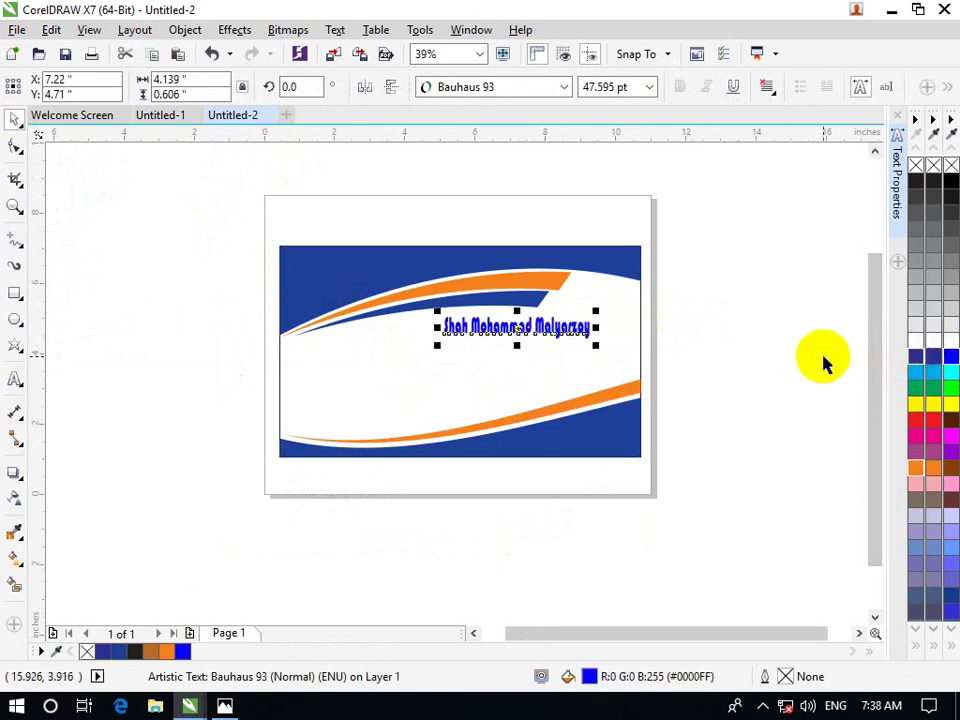
{"action": "left_click", "coordinate": [950, 293]}
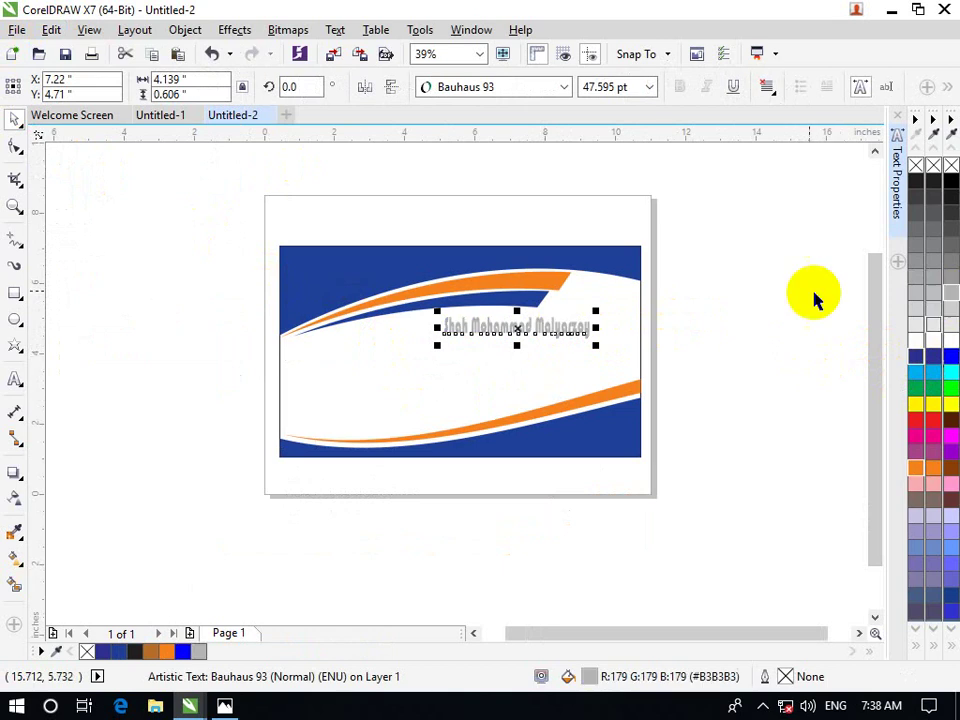
{"action": "key", "text": "ctrl+z"}
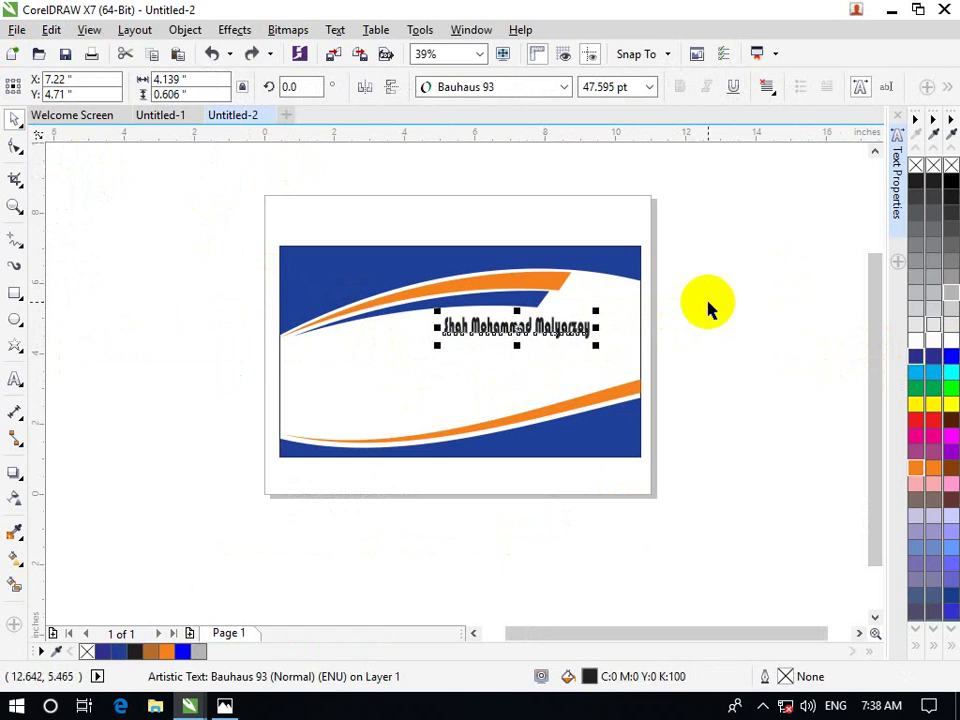
Copy the name and job-title texts together from the finished card in Untitled-1 and paste them into Untitled-2.
{"action": "left_click", "coordinate": [380, 155]}
{"action": "left_click", "coordinate": [150, 115]}
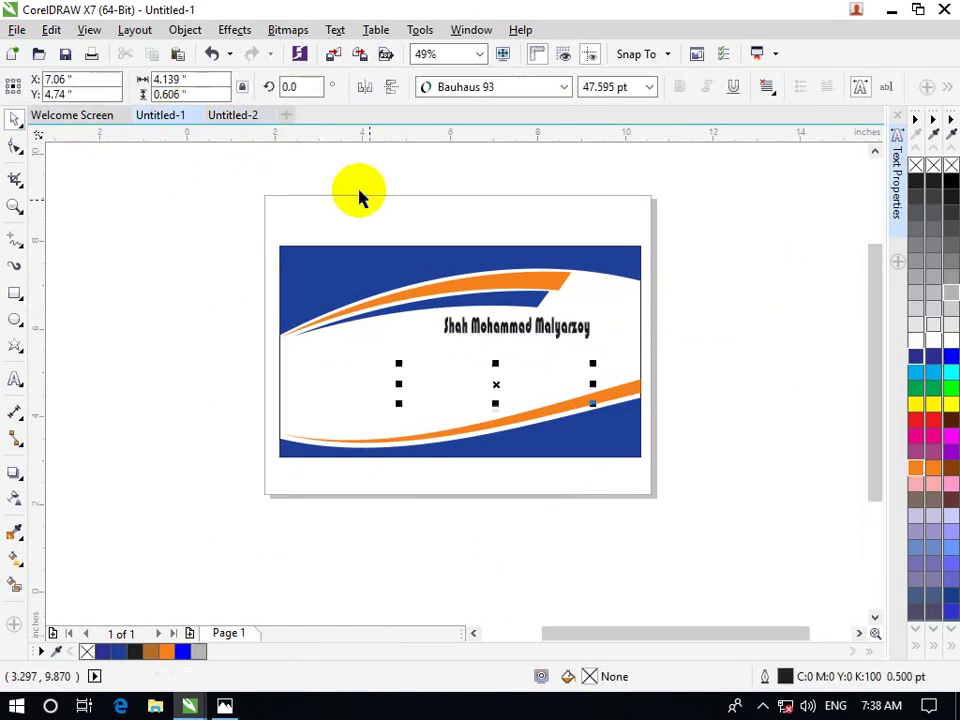
{"action": "left_click", "coordinate": [444, 407]}
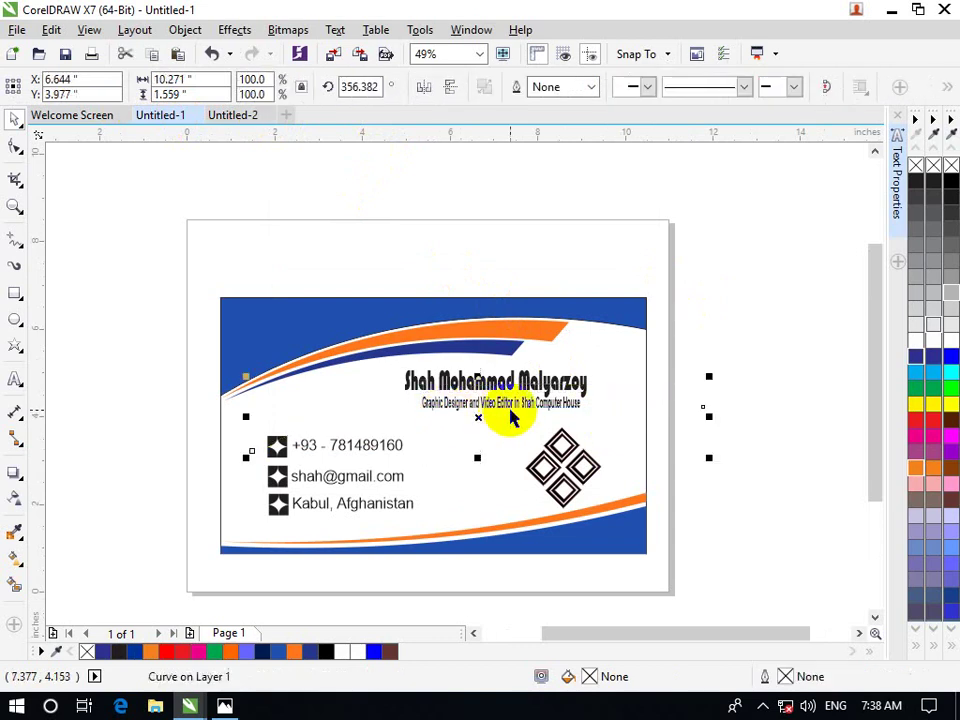
{"action": "left_click", "coordinate": [730, 330]}
{"action": "left_click_drag", "start_coordinate": [730, 330], "coordinate": [375, 440]}
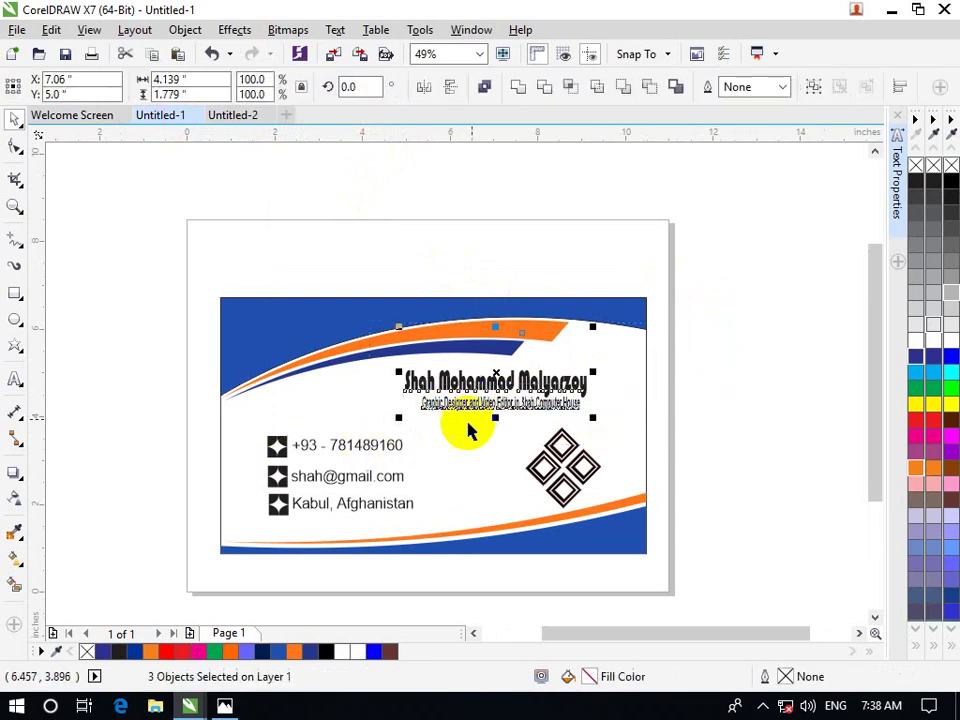
{"action": "right_click", "coordinate": [480, 413]}
{"action": "left_click", "coordinate": [505, 433]}
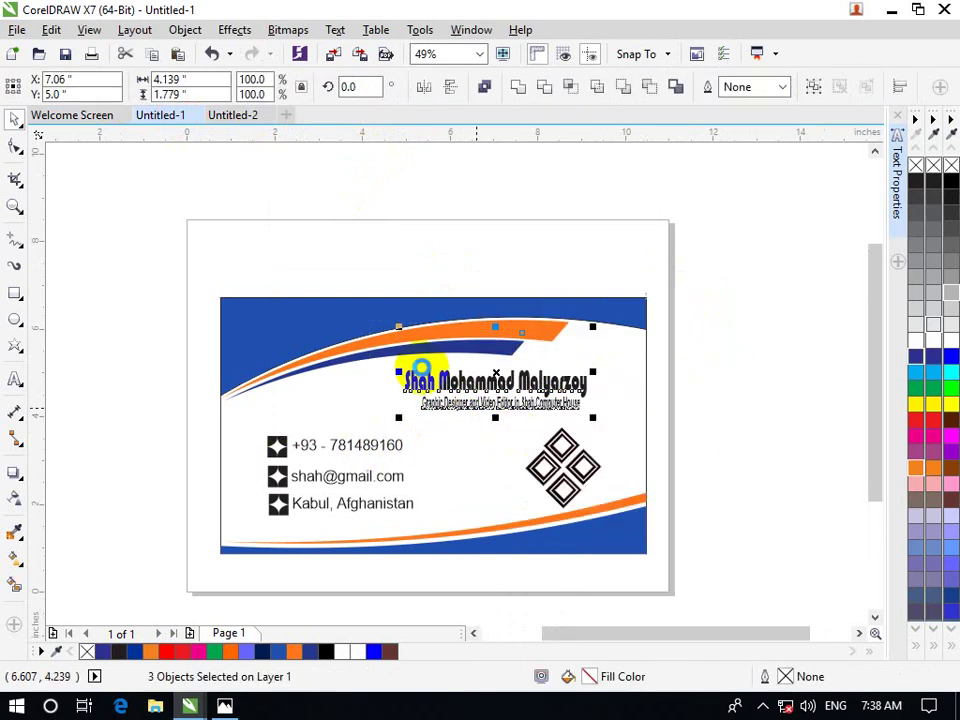
{"action": "left_click", "coordinate": [240, 116]}
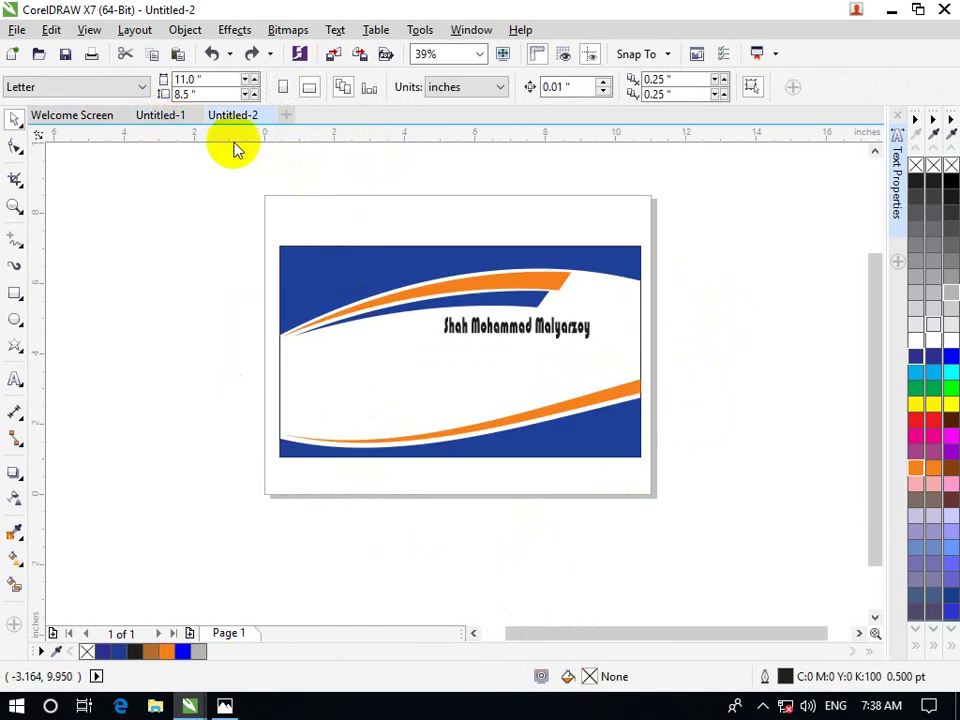
{"action": "left_click", "coordinate": [51, 29]}
{"action": "left_click", "coordinate": [100, 181]}
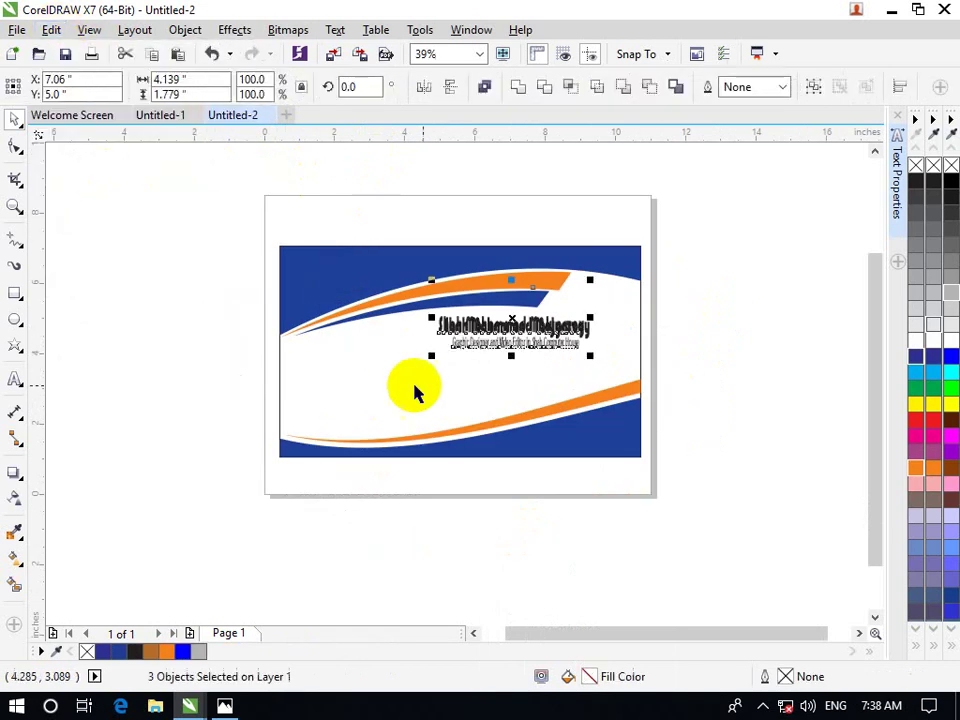
Move the newly pasted name and job title below the earlier name text and delete that earlier copy.
{"action": "left_click_drag", "start_coordinate": [514, 327], "coordinate": [528, 346]}
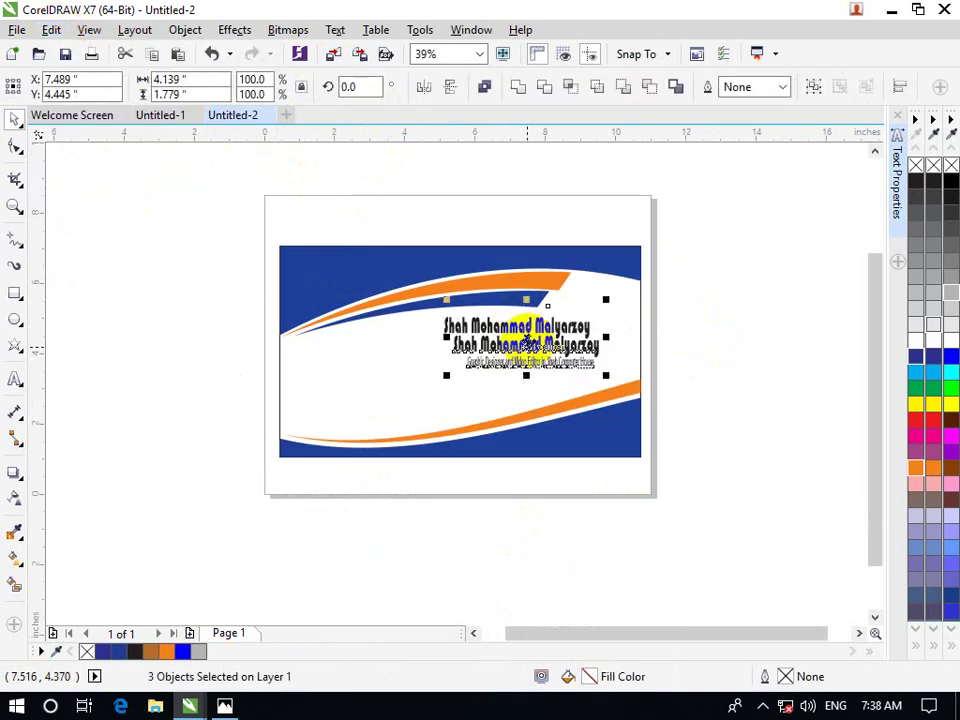
{"action": "left_click", "coordinate": [349, 381]}
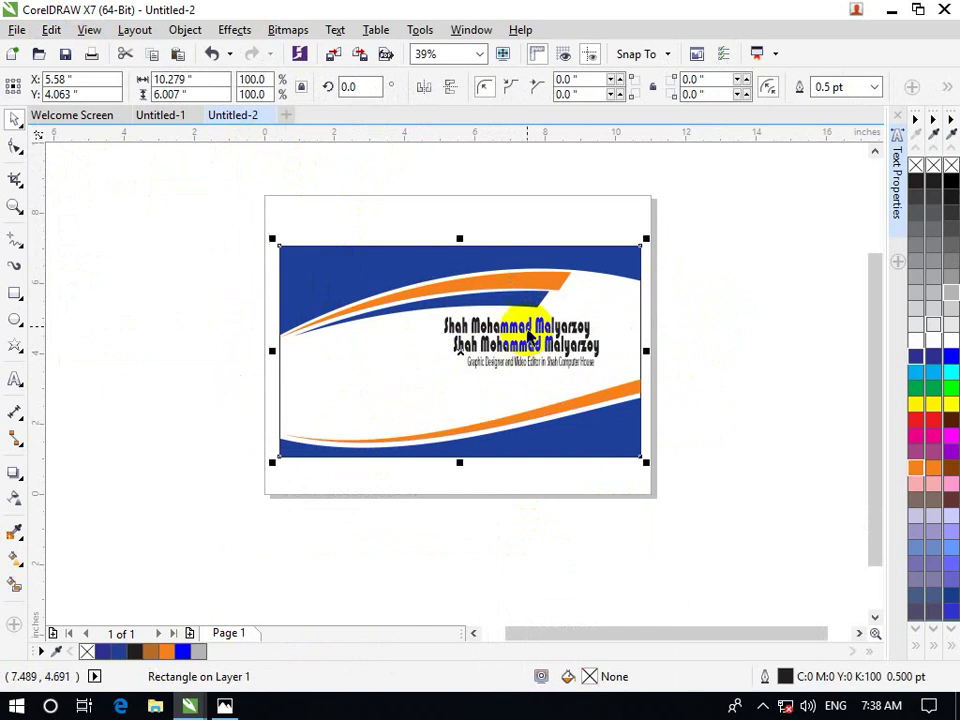
{"action": "left_click", "coordinate": [528, 322]}
{"action": "key", "text": "Delete"}
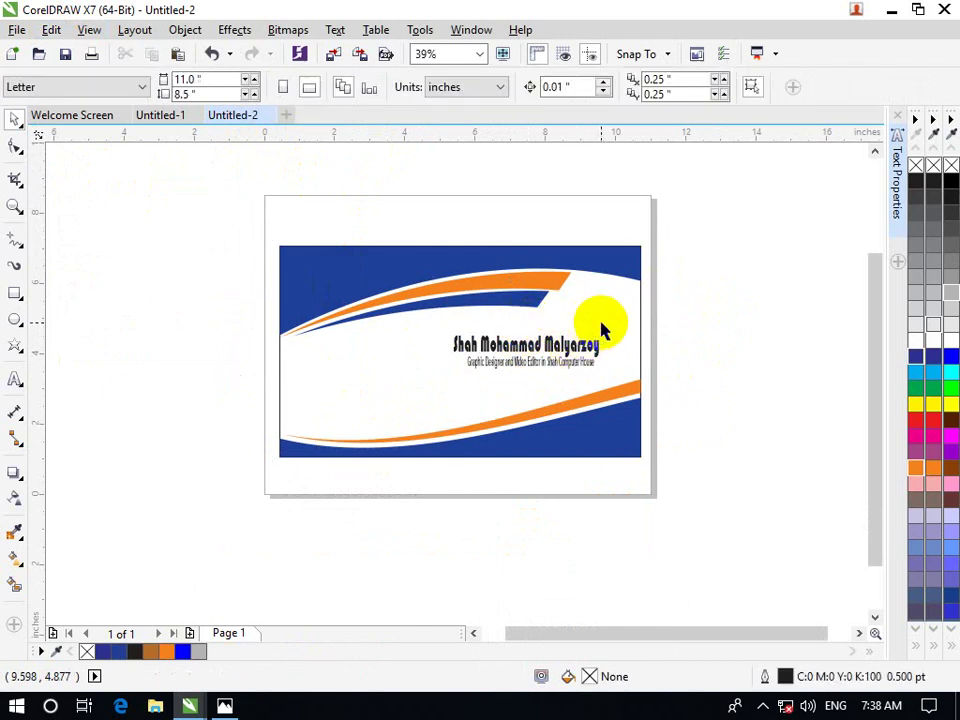
Select the name and job-title texts together and move them up close beneath the blue stripe.
{"action": "left_click_drag", "start_coordinate": [618, 336], "coordinate": [388, 425]}
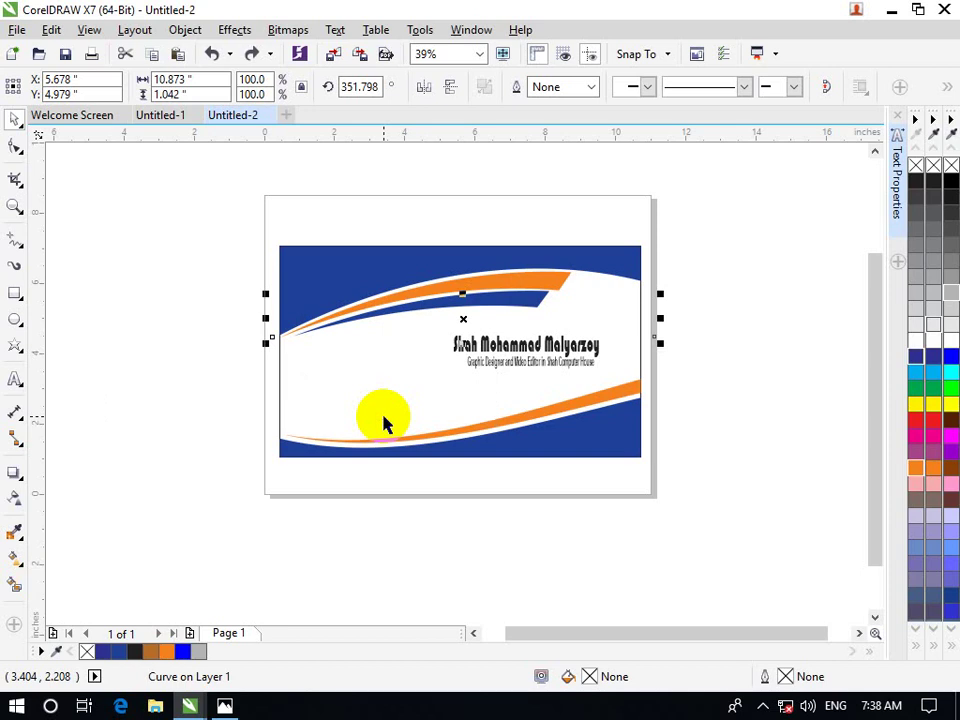
{"action": "left_click", "coordinate": [764, 290]}
{"action": "left_click_drag", "start_coordinate": [750, 272], "coordinate": [381, 467]}
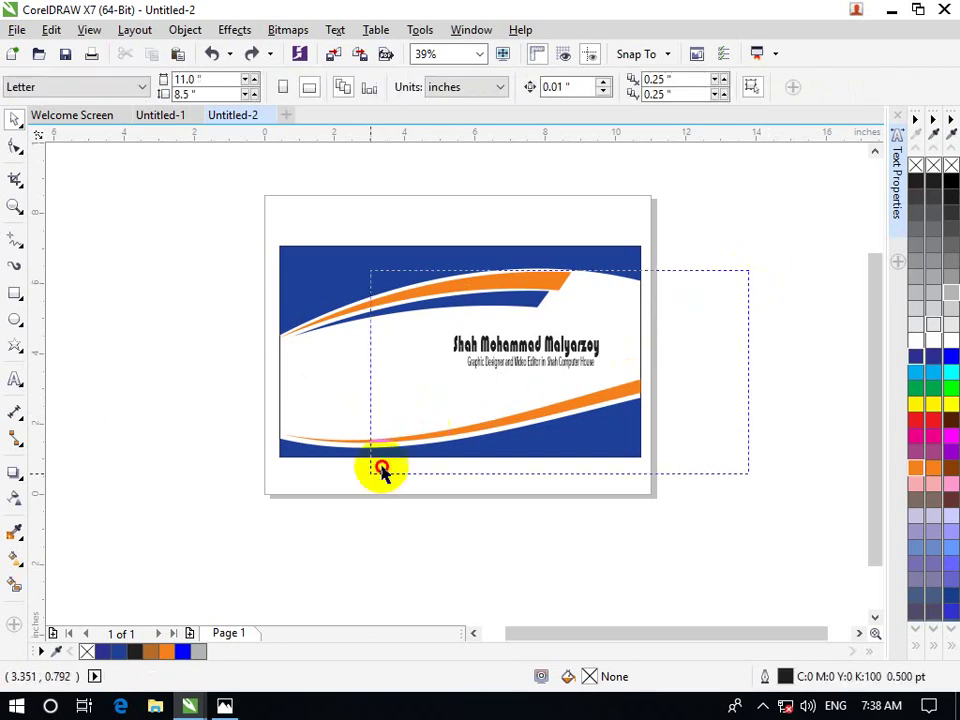
{"action": "left_click_drag", "start_coordinate": [562, 355], "coordinate": [562, 349]}
{"action": "left_click", "coordinate": [722, 318]}
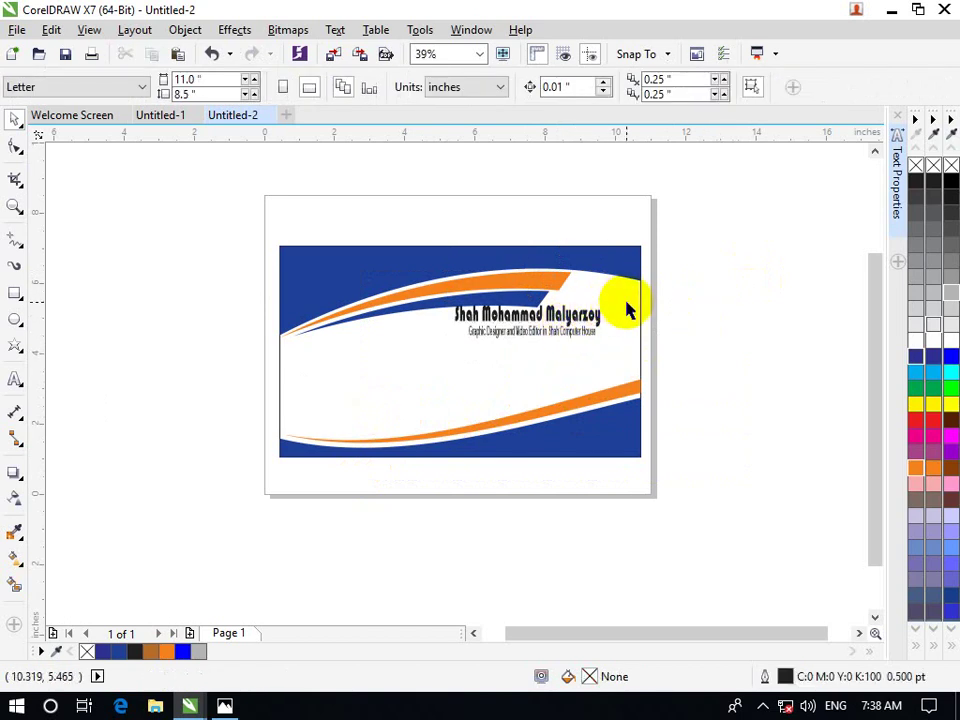
Undo the last small moves of the name and job-title texts and deselect them.
{"action": "key", "text": "ctrl+z"}
{"action": "key", "text": "ctrl+z"}
{"action": "key", "text": "ctrl+z"}
{"action": "key", "text": "ctrl+z"}
{"action": "key", "text": "ctrl+z"}
{"action": "key", "text": "ctrl+z"}
{"action": "key", "text": "ctrl+z"}
{"action": "key", "text": "ctrl+z"}
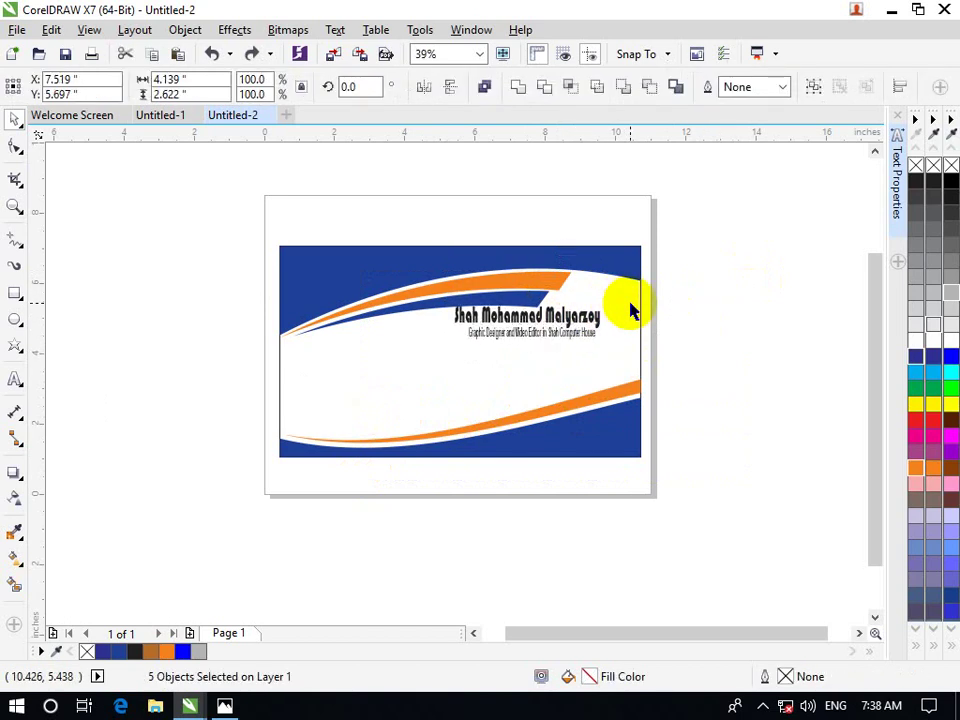
{"action": "key", "text": "ctrl+z"}
{"action": "key", "text": "ctrl+z"}
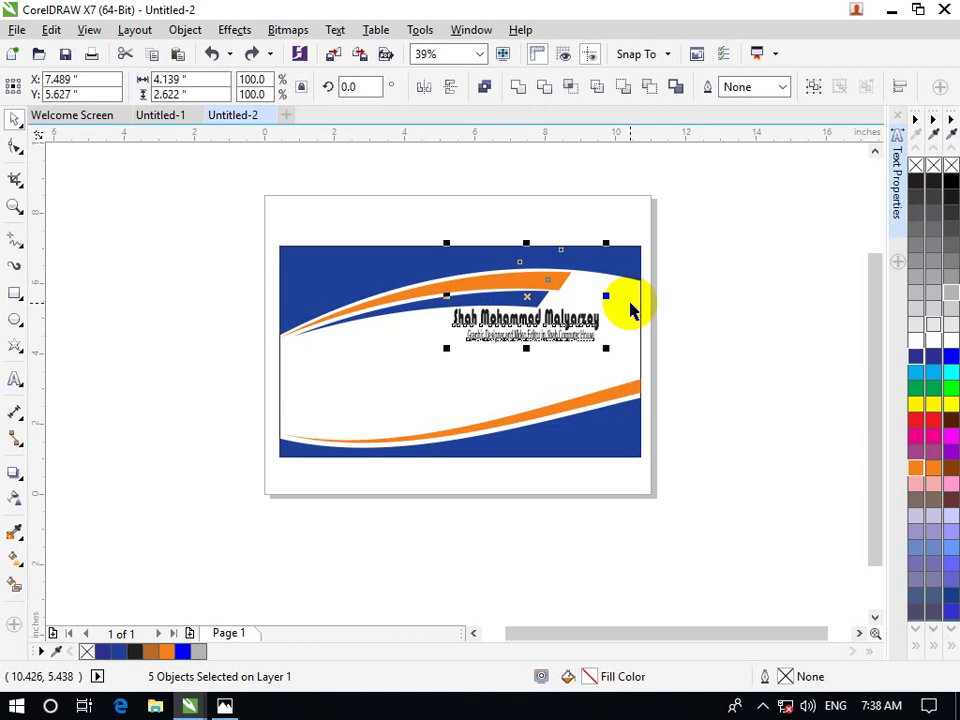
{"action": "left_click", "coordinate": [675, 313]}
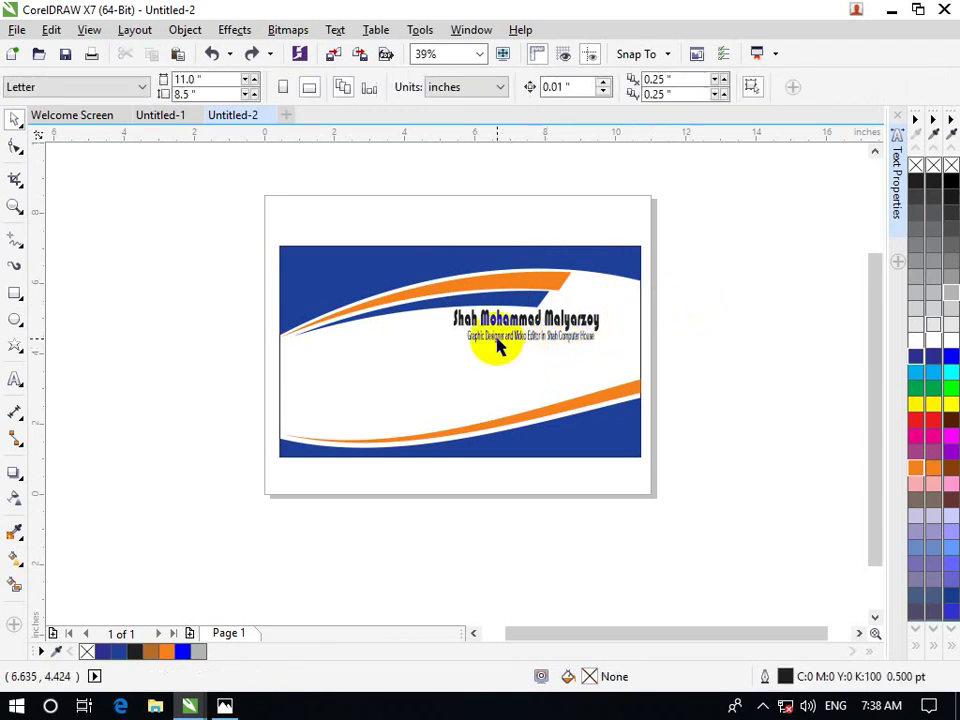
Check the contact icons on the finished card in Untitled-1, and draw a near-square about 1.28 by 1.23 inches beside the page in Untitled-2.
{"action": "left_click", "coordinate": [163, 116]}
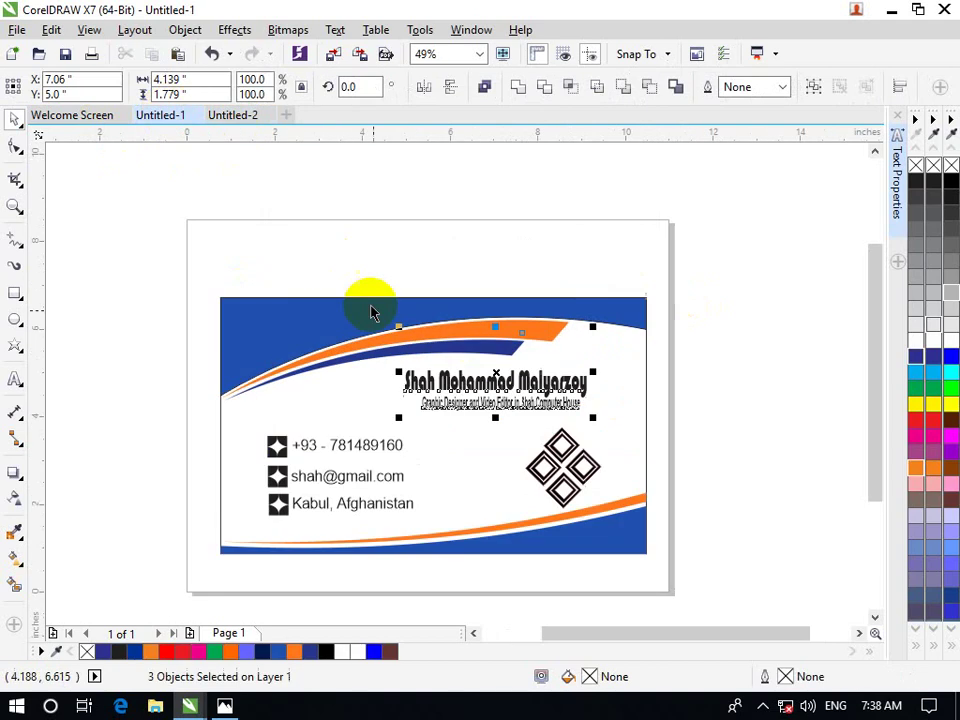
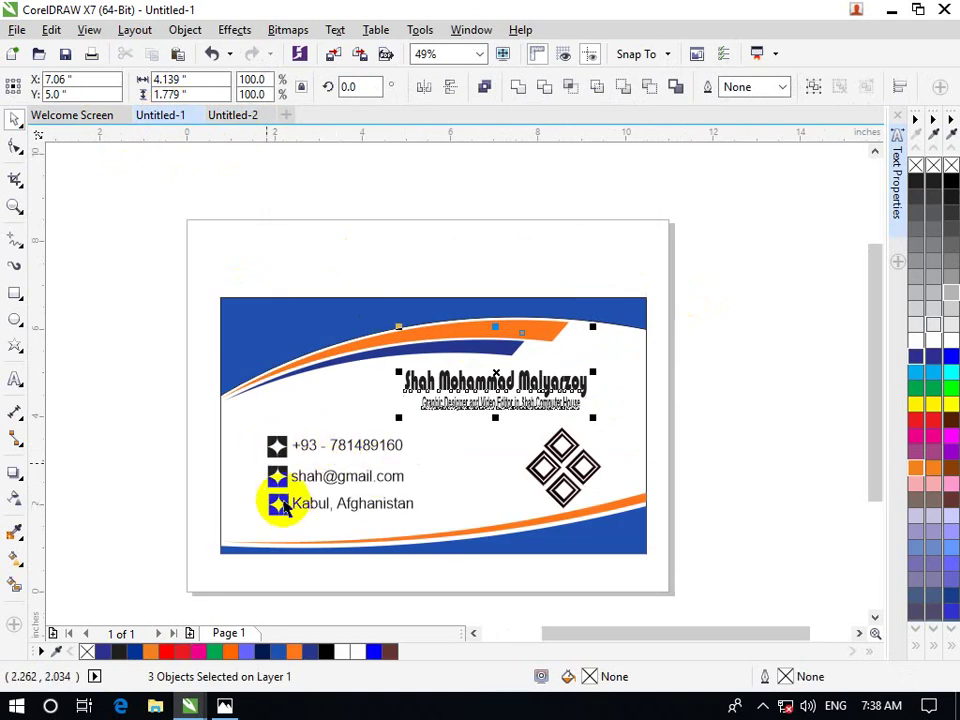
{"action": "left_click", "coordinate": [232, 114]}
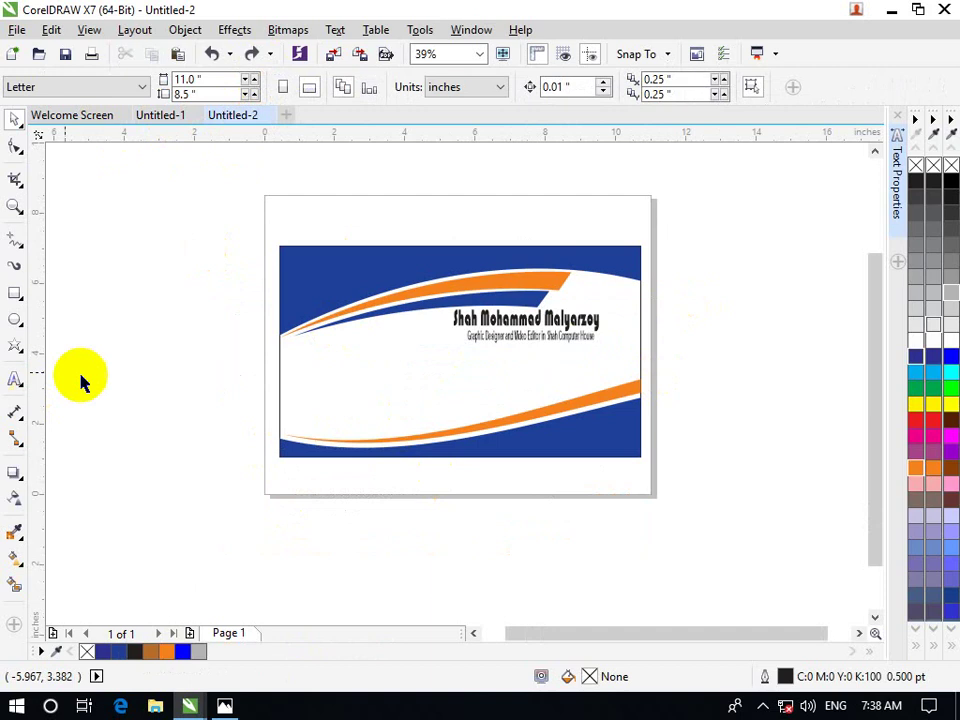
{"action": "left_click", "coordinate": [14, 293]}
{"action": "left_click_drag", "start_coordinate": [131, 318], "coordinate": [178, 361]}
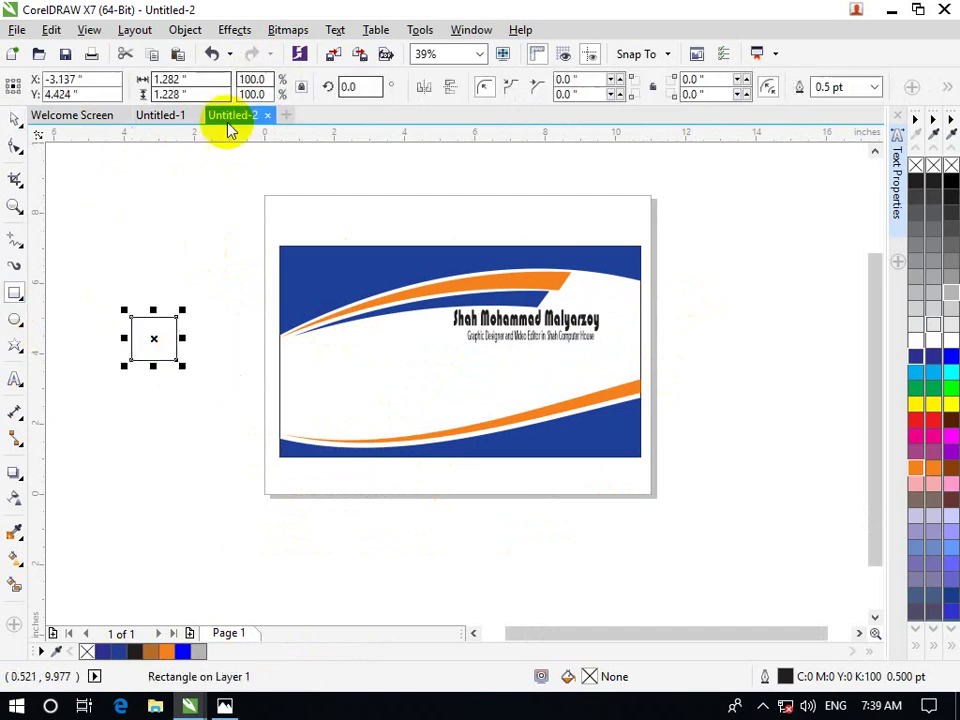
{"action": "left_click", "coordinate": [15, 146]}
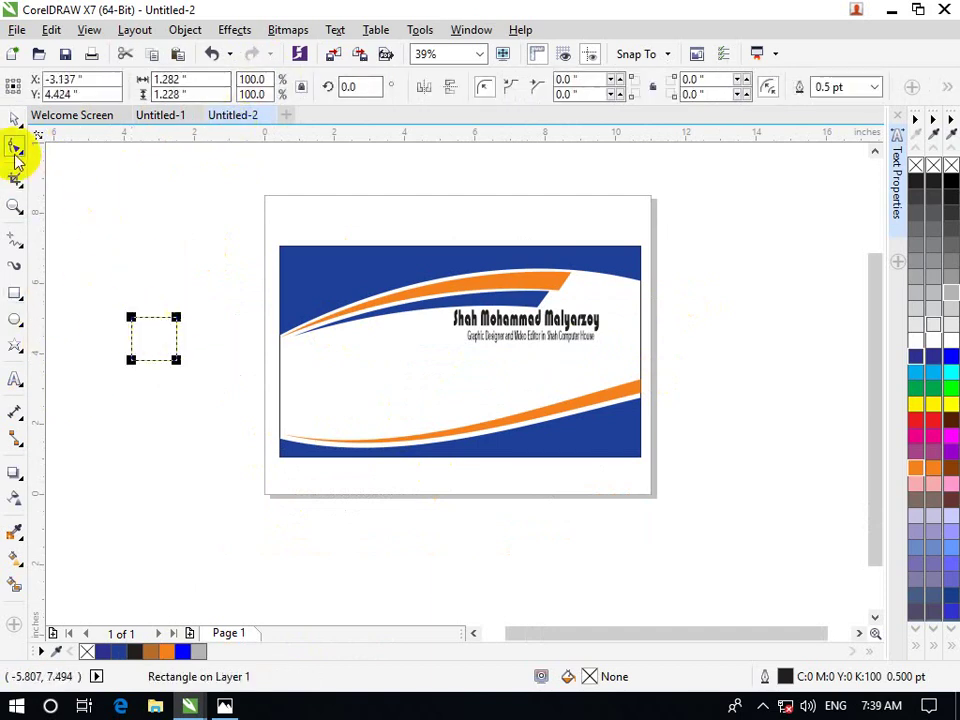
{"action": "left_click_drag", "start_coordinate": [176, 360], "coordinate": [163, 352]}
{"action": "left_click", "coordinate": [15, 120]}
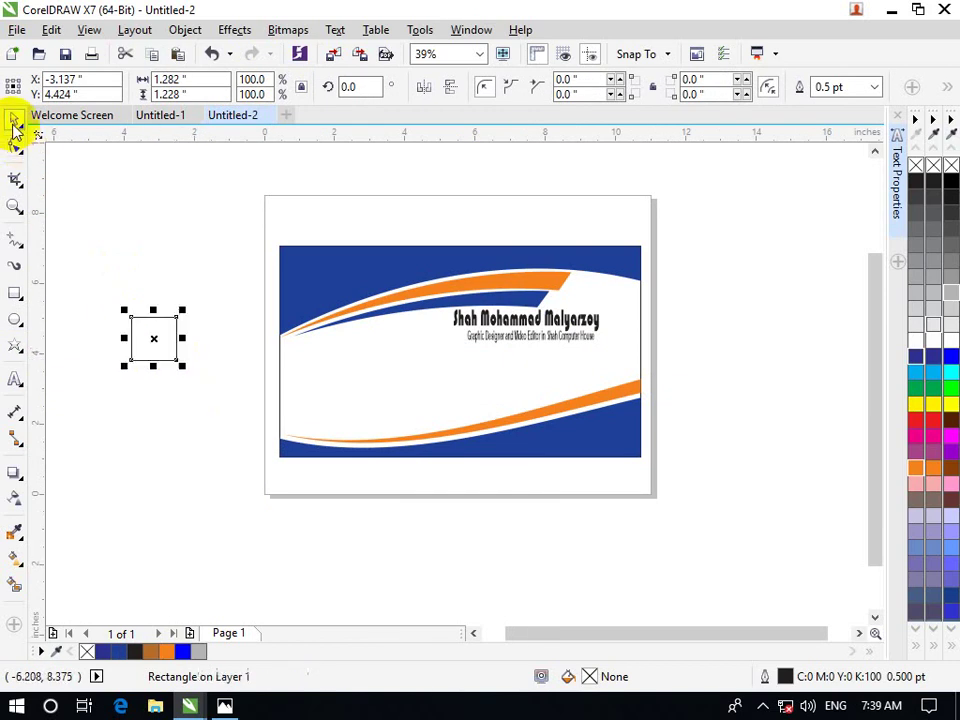
{"action": "left_click", "coordinate": [146, 257]}
Convert the small square beside the page to curves for node editing.
{"action": "left_click", "coordinate": [160, 338]}
{"action": "left_click", "coordinate": [15, 146]}
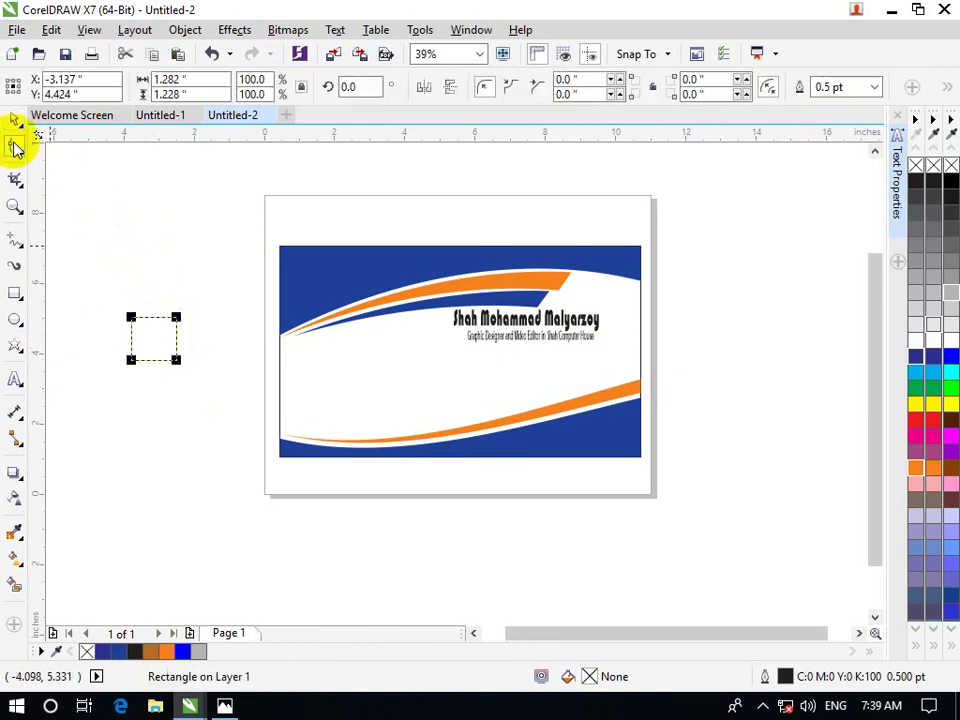
{"action": "key", "text": "ctrl+q"}
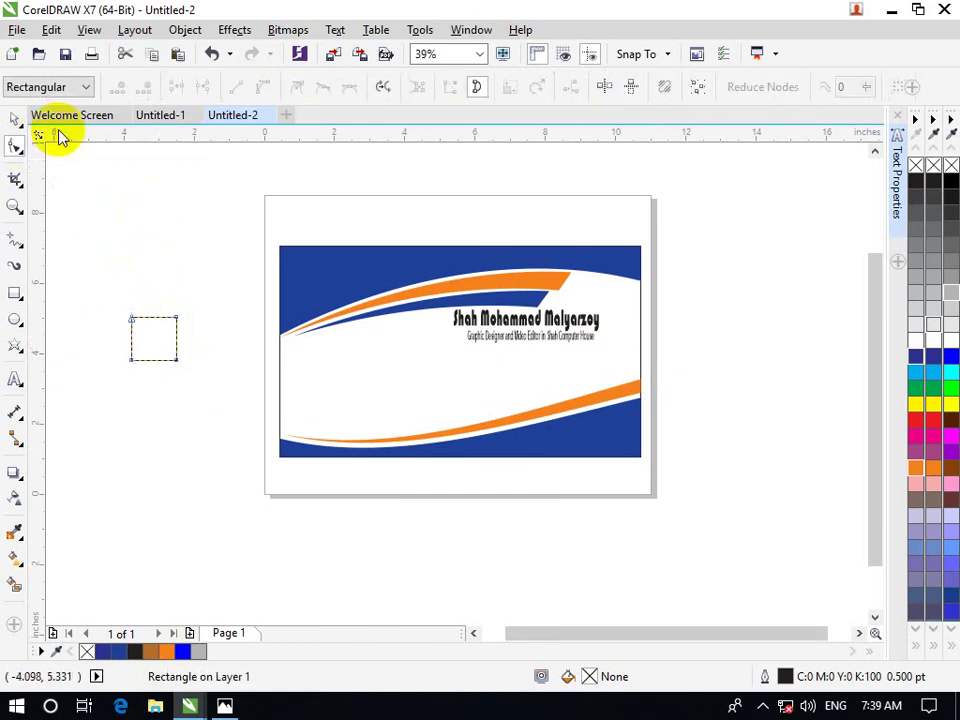
Delete the small square's upper-left corner node and pull the resulting slanted side outward.
{"action": "left_click", "coordinate": [133, 320]}
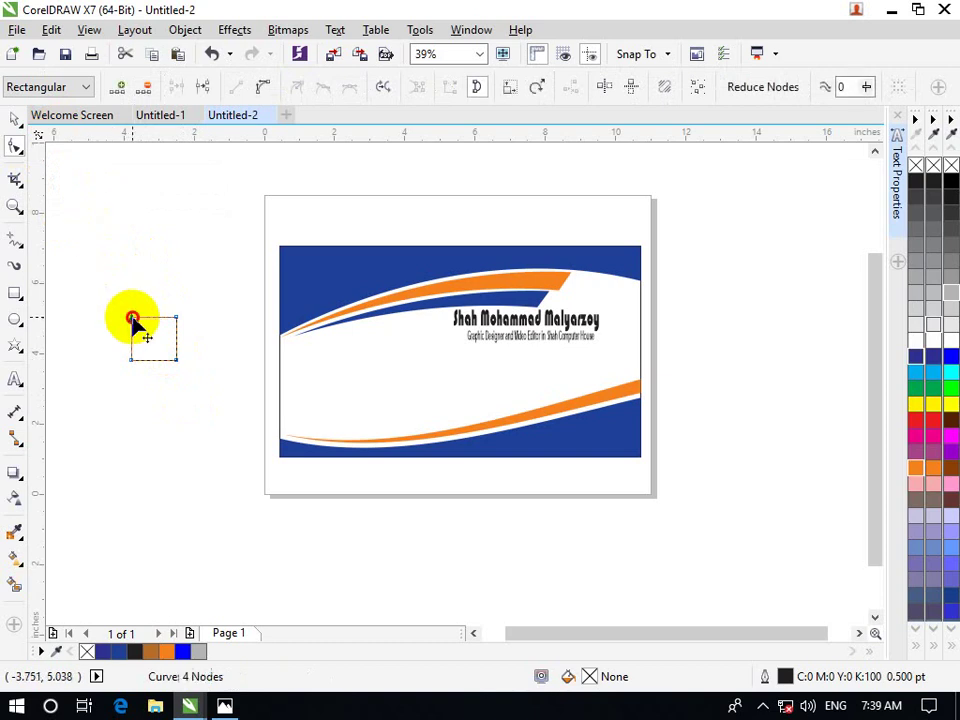
{"action": "key", "text": "Delete"}
{"action": "left_click_drag", "start_coordinate": [156, 343], "coordinate": [142, 338]}
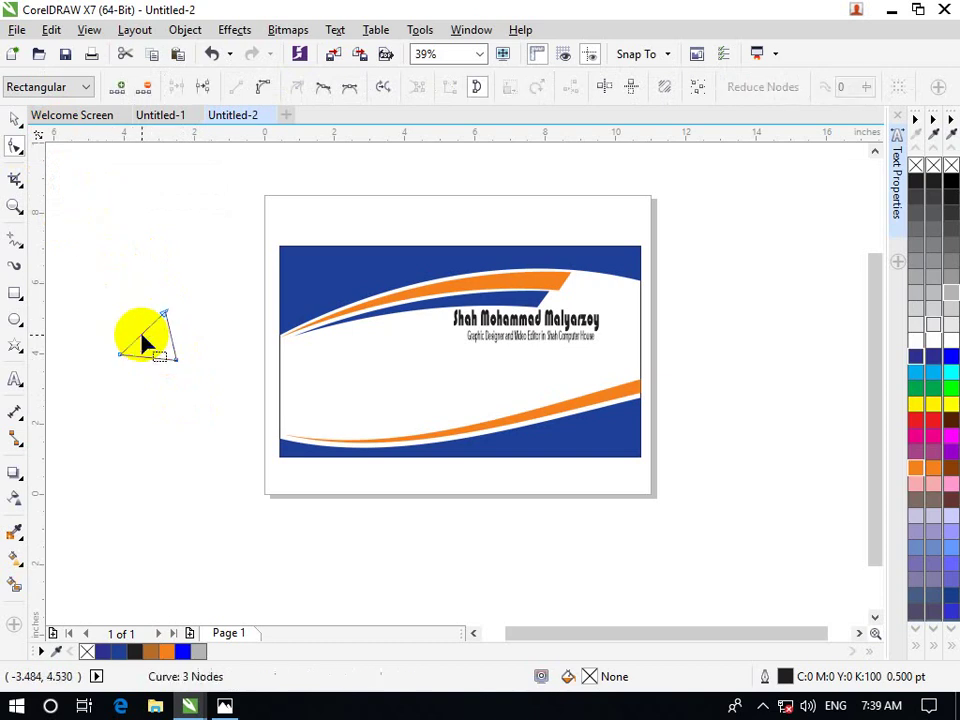
Undo the triangle's last distortion, then convert its slanted side to a curve and bend it outward into a quarter-circle arc.
{"action": "key", "text": "ctrl+z"}
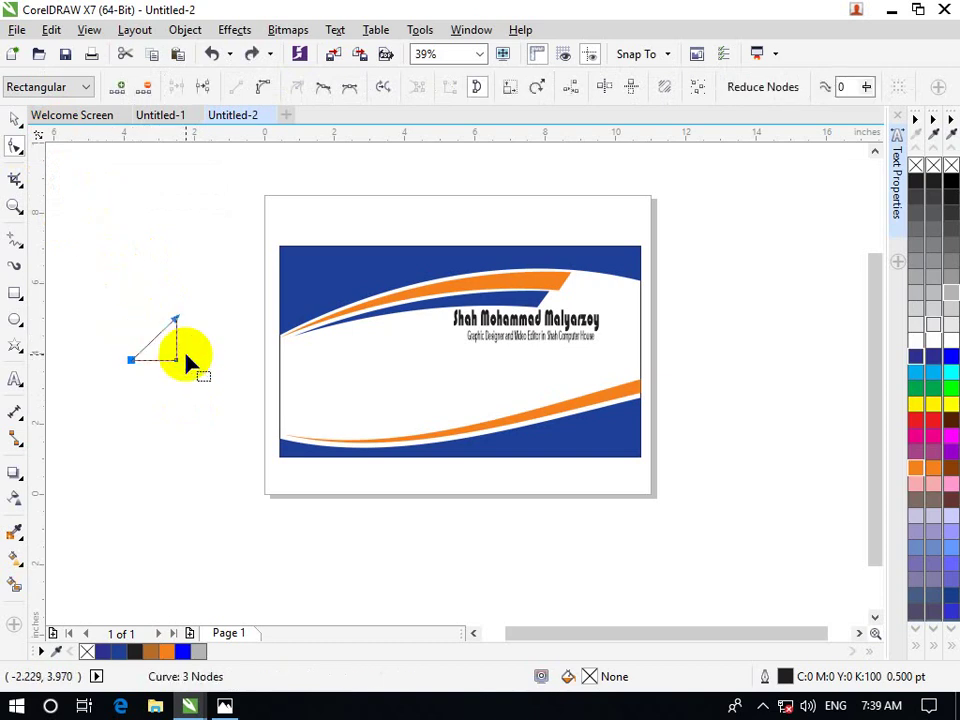
{"action": "left_click", "coordinate": [156, 344]}
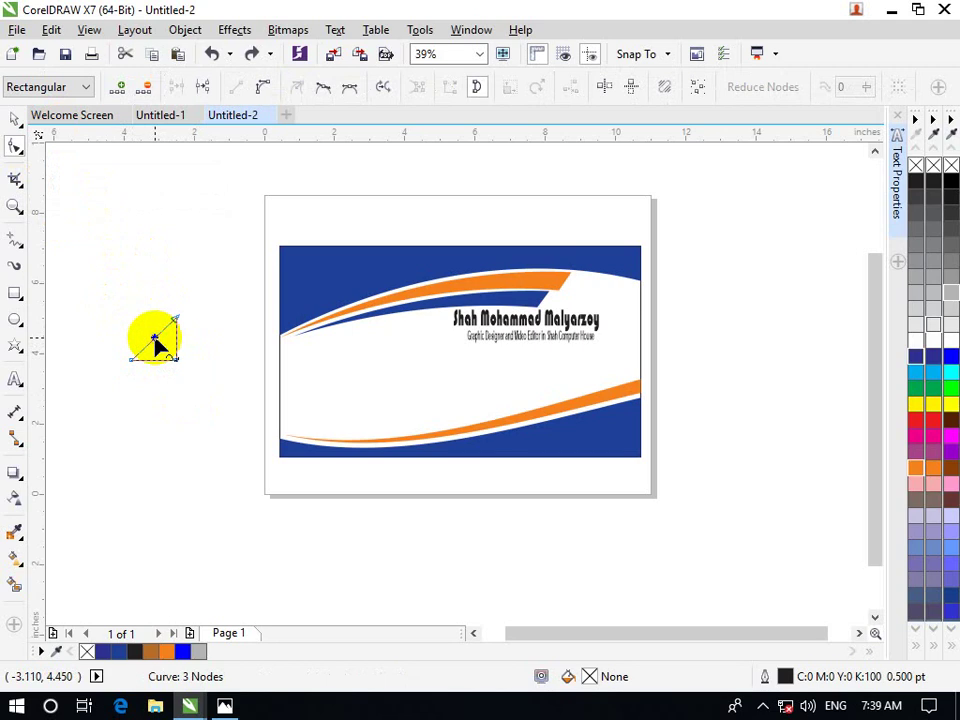
{"action": "right_click", "coordinate": [163, 343]}
{"action": "left_click", "coordinate": [194, 418]}
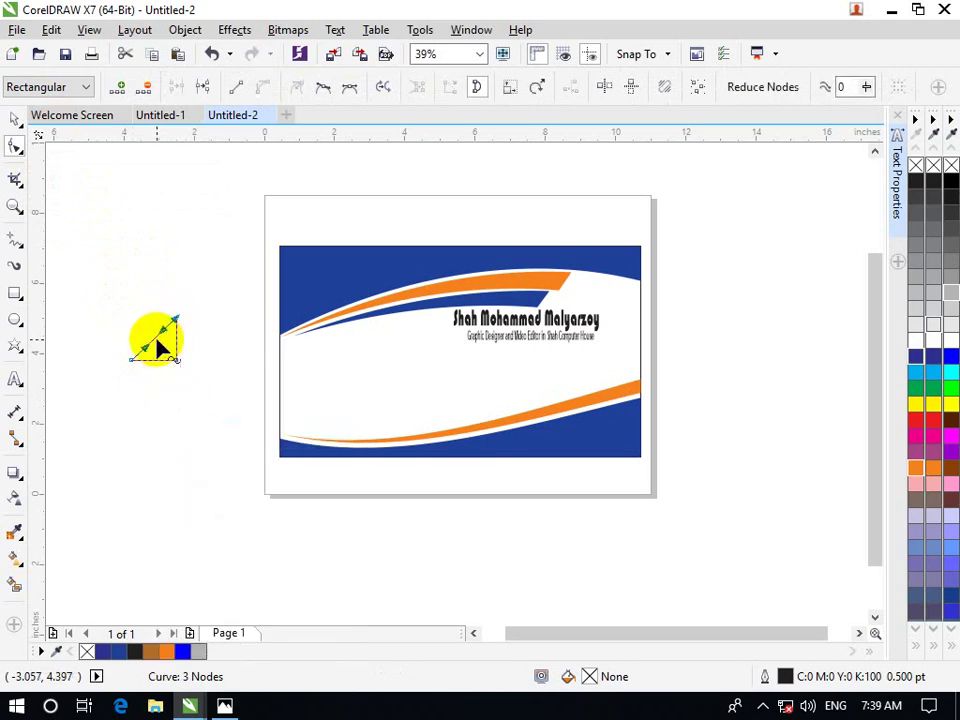
{"action": "left_click_drag", "start_coordinate": [156, 346], "coordinate": [146, 330]}
Fill the quarter-circle shape with black and remove its outline.
{"action": "left_click", "coordinate": [15, 119]}
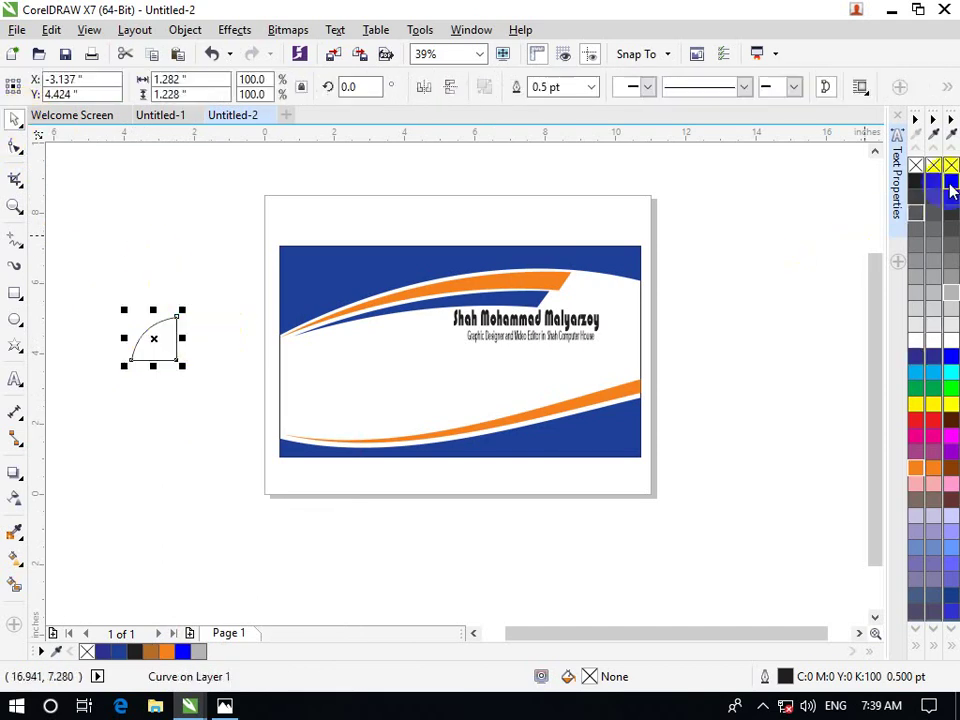
{"action": "left_click", "coordinate": [949, 184]}
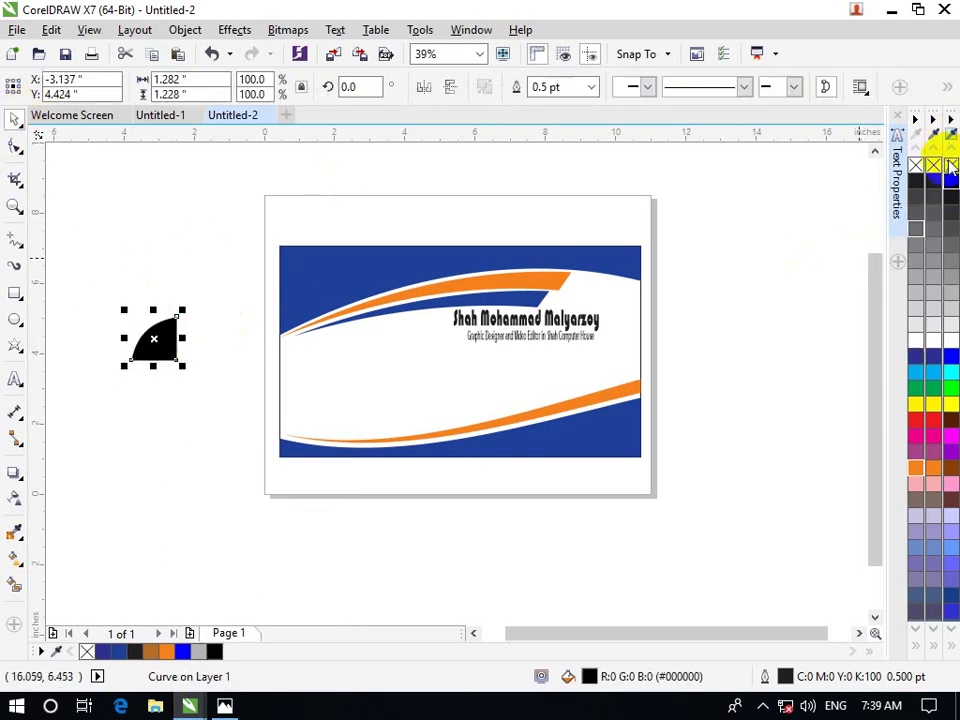
{"action": "right_click", "coordinate": [950, 166]}
{"action": "left_click", "coordinate": [180, 437]}
{"action": "left_click", "coordinate": [172, 340]}
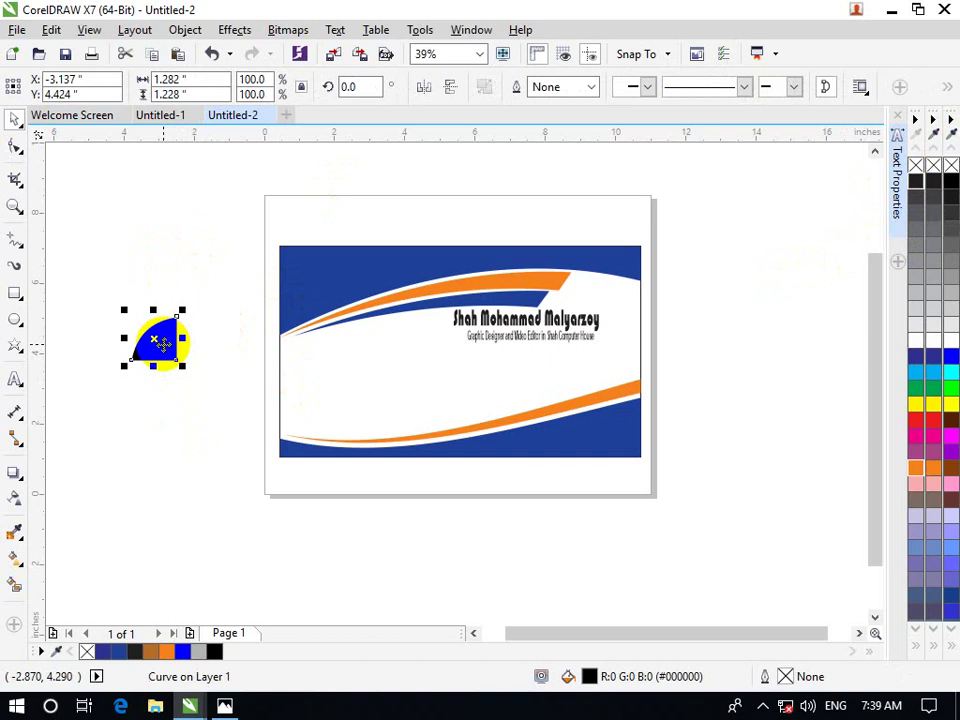
Make mirrored copies of the quarter shape upward and leftward, forming a square about 2.5 by 2.6 inches around a four-pointed gap.
{"action": "left_click_drag", "start_coordinate": [162, 344], "coordinate": [175, 338]}
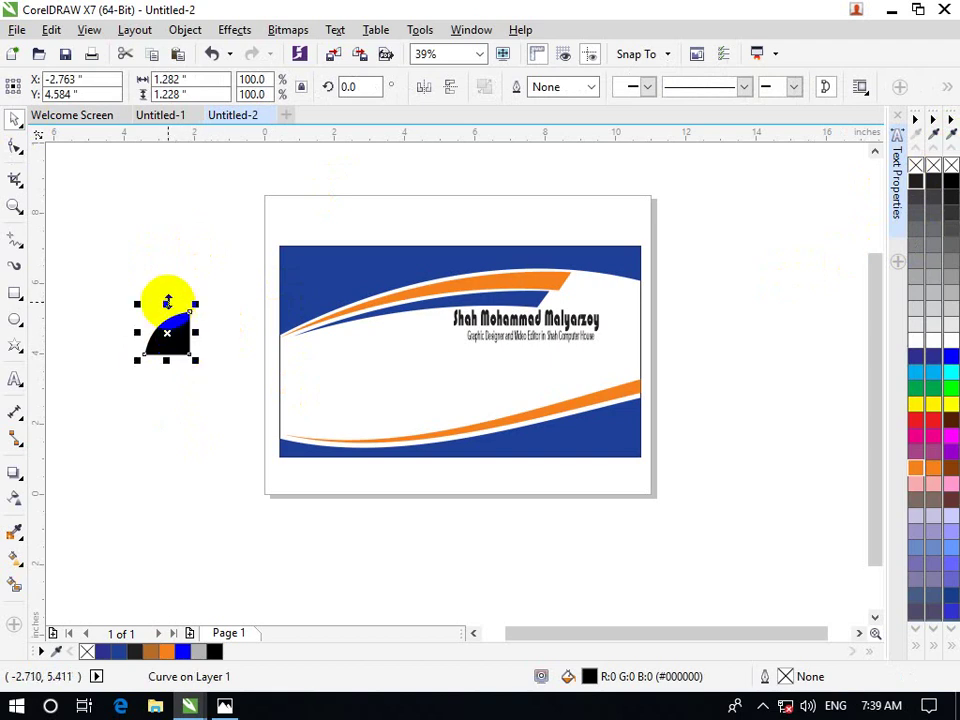
{"action": "left_click_drag", "start_coordinate": [167, 302], "coordinate": [169, 272]}
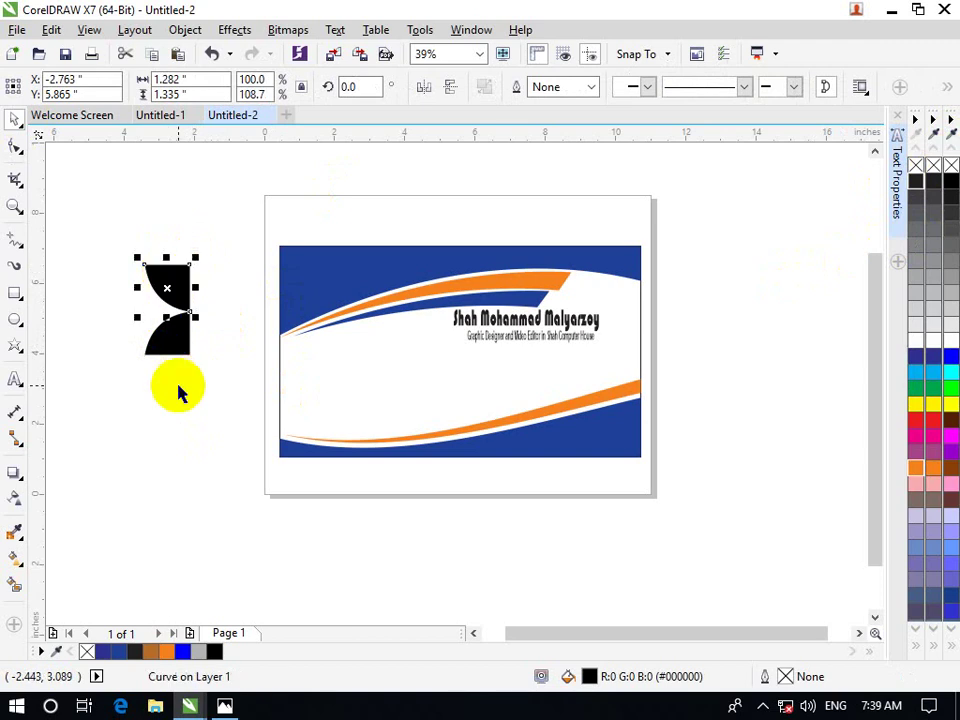
{"action": "left_click", "coordinate": [189, 268]}
{"action": "left_click_drag", "start_coordinate": [207, 219], "coordinate": [123, 420]}
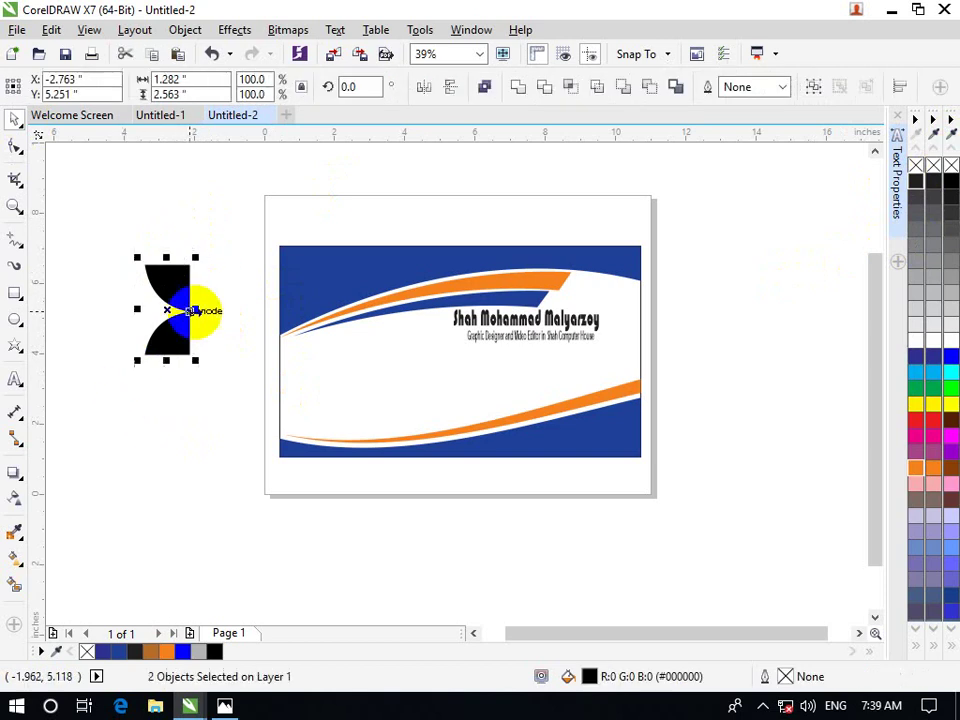
{"action": "left_click_drag", "start_coordinate": [197, 310], "coordinate": [107, 306]}
{"action": "left_click", "coordinate": [161, 399]}
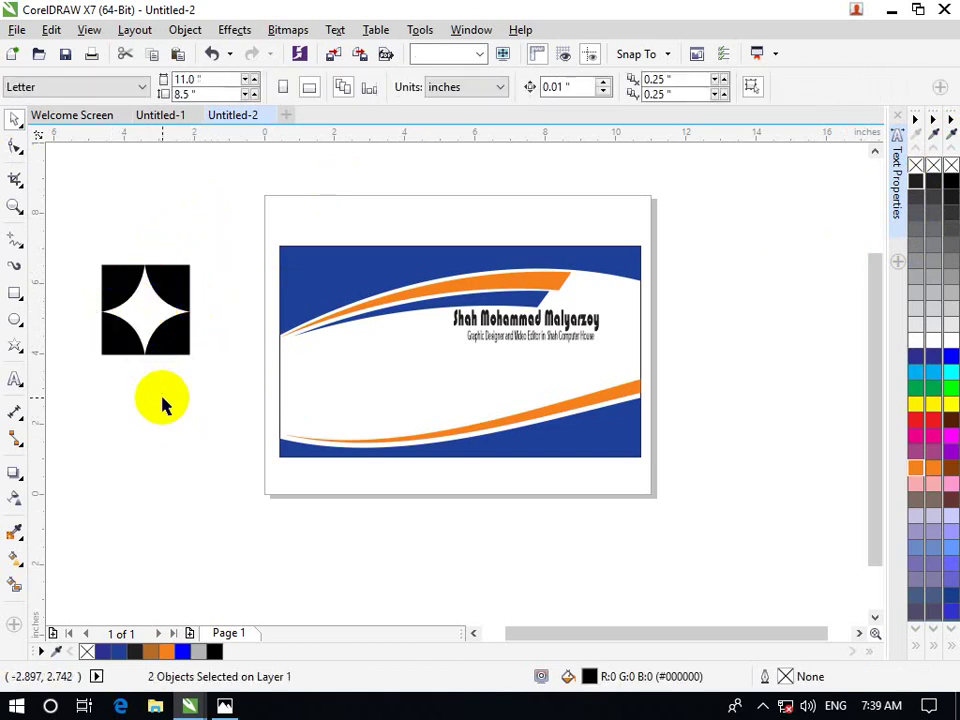
Scale the four-piece icon to about 0.74 by 0.75 inches and stack three copies vertically near the card's left edge.
{"action": "left_click_drag", "start_coordinate": [216, 216], "coordinate": [81, 396]}
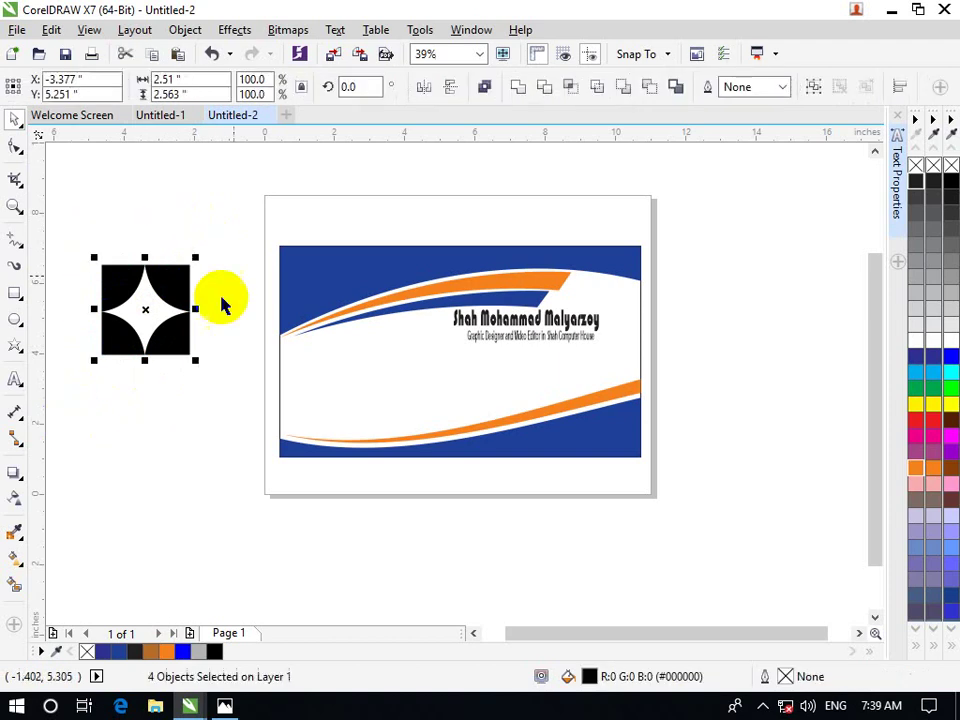
{"action": "left_click_drag", "start_coordinate": [193, 256], "coordinate": [319, 412]}
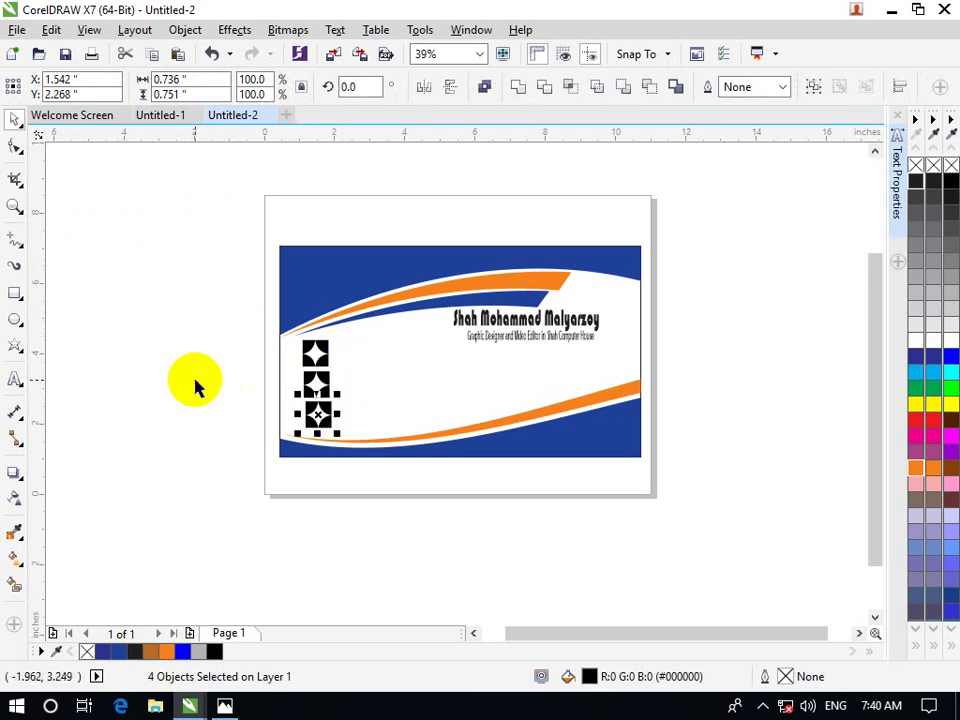
Nudge the lowest icon slightly left to line it up with the icons above, and deselect it.
{"action": "key", "text": "Up"}
{"action": "key", "text": "Up"}
{"action": "key", "text": "Left"}
{"action": "key", "text": "Left"}
{"action": "key", "text": "Left"}
{"action": "key", "text": "Left"}
{"action": "key", "text": "Left"}
{"action": "key", "text": "Left"}
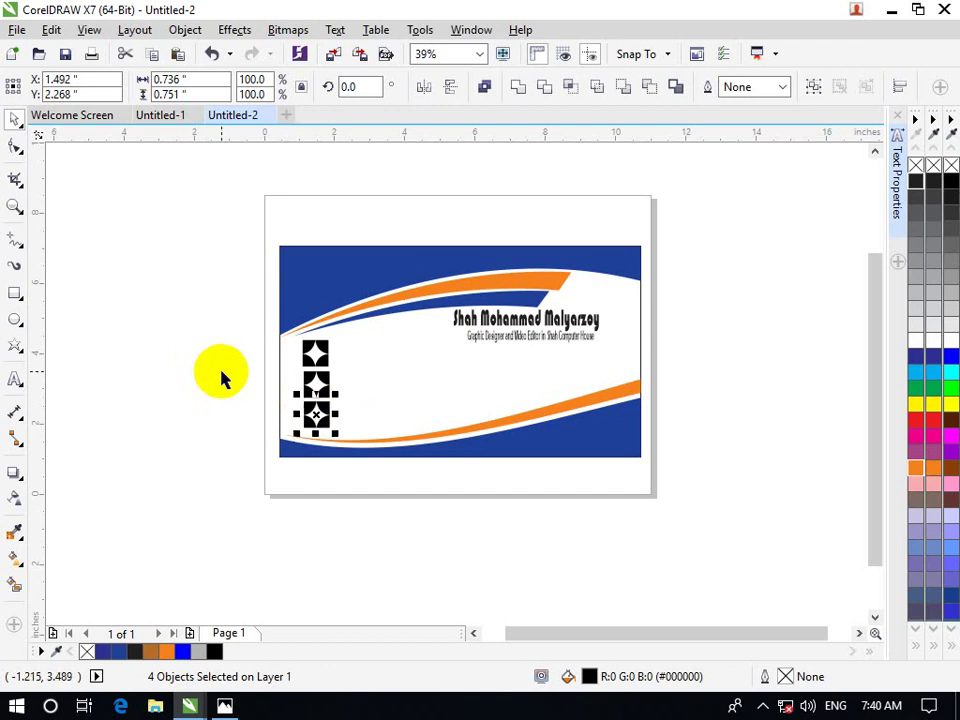
{"action": "key", "text": "Down"}
{"action": "left_click", "coordinate": [221, 372]}
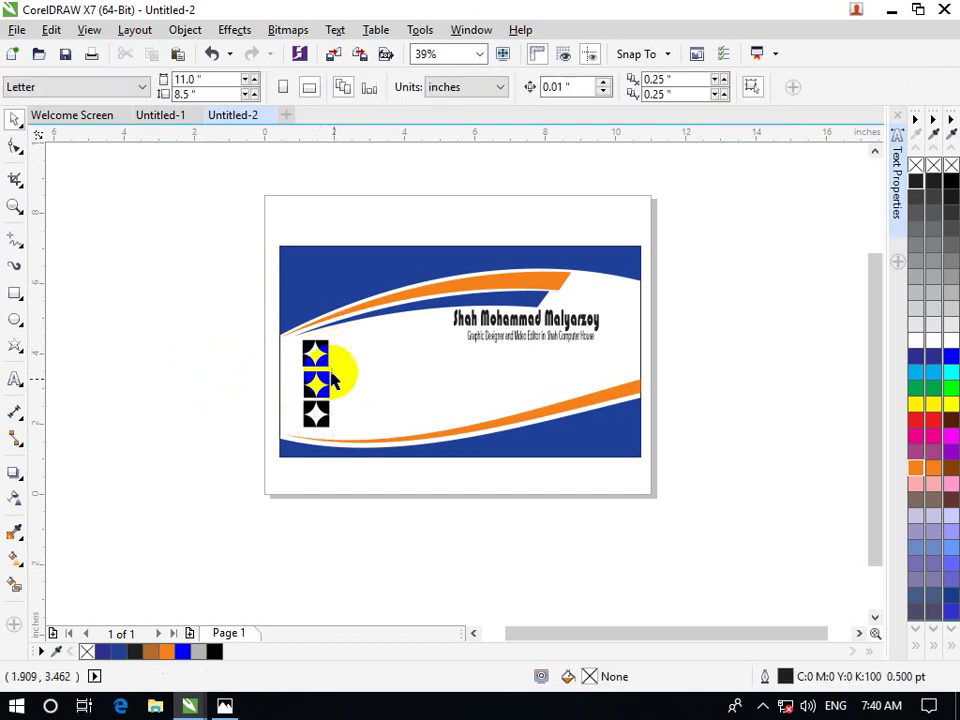
{"action": "left_click_drag", "start_coordinate": [348, 368], "coordinate": [297, 402]}
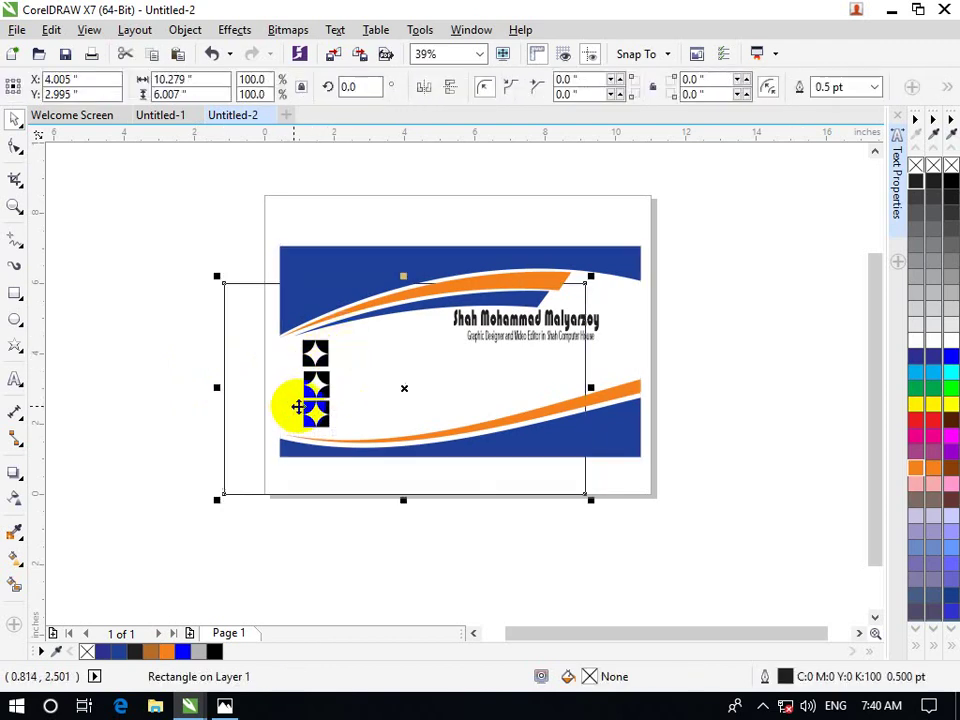
{"action": "key", "text": "ctrl+z"}
{"action": "left_click", "coordinate": [238, 396]}
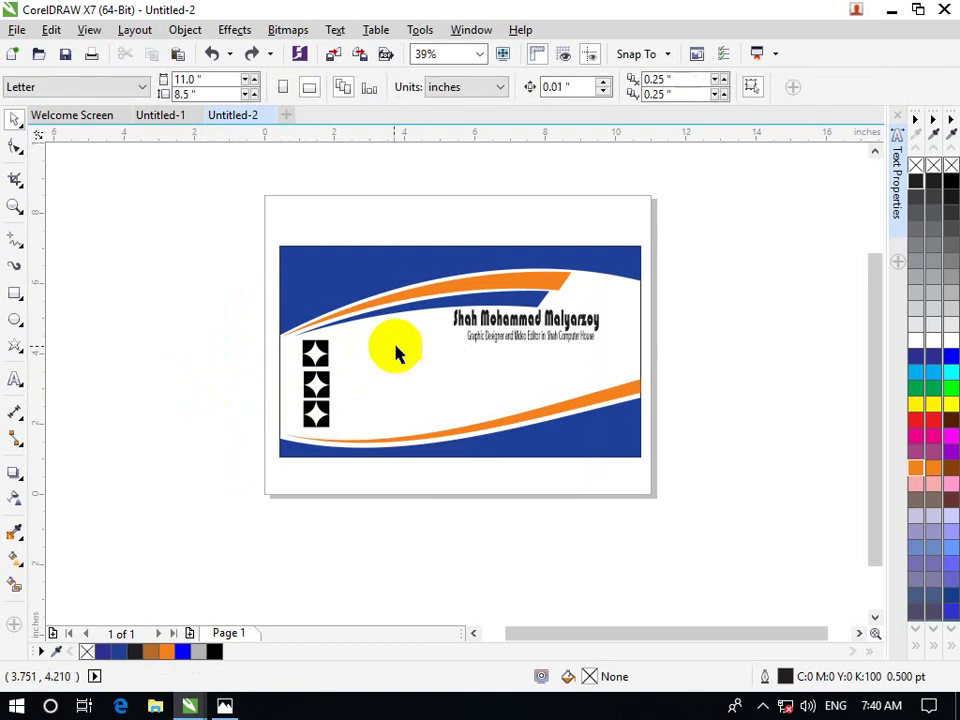
{"action": "left_click_drag", "start_coordinate": [394, 340], "coordinate": [324, 408]}
{"action": "key", "text": "ctrl+z"}
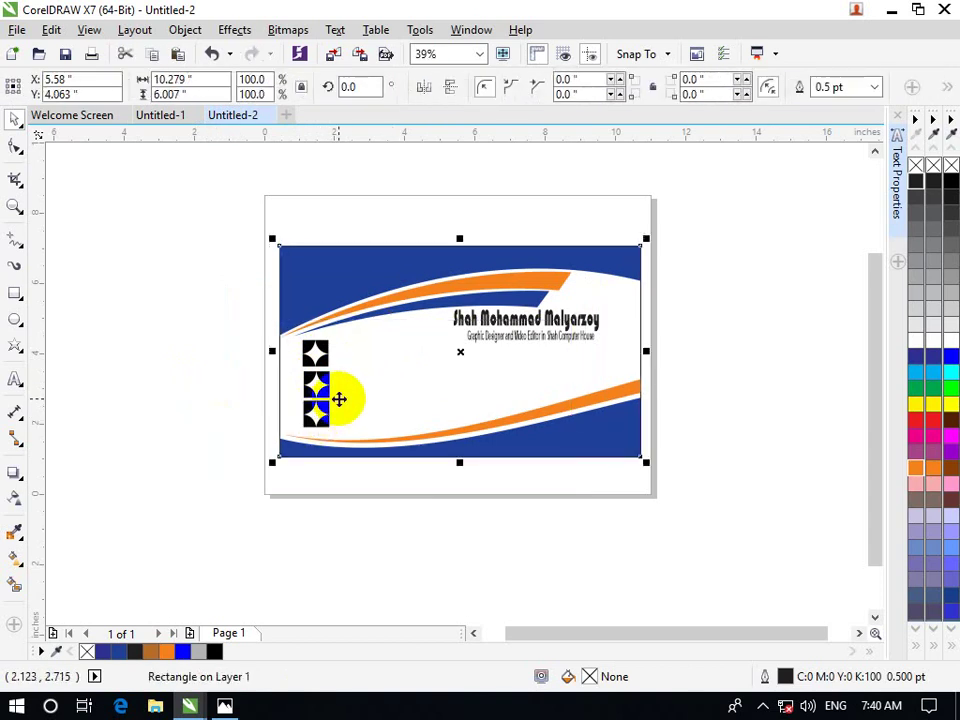
{"action": "left_click", "coordinate": [118, 403]}
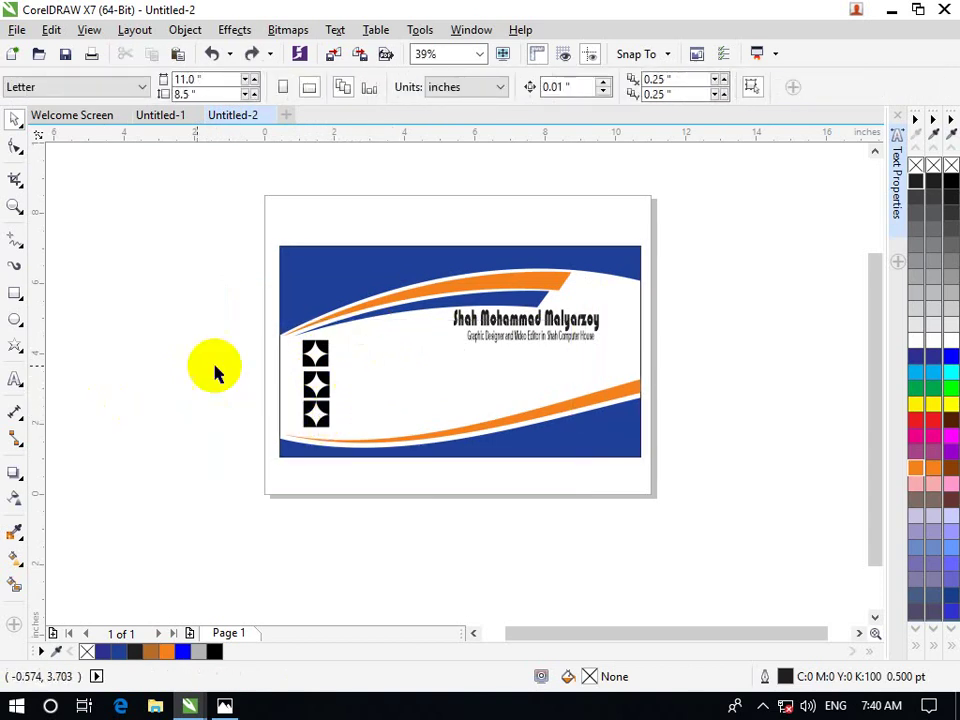
Try to nudge the lower icon pieces up and slightly left to tighten the spacing of the icon column.
{"action": "left_click_drag", "start_coordinate": [167, 318], "coordinate": [453, 553]}
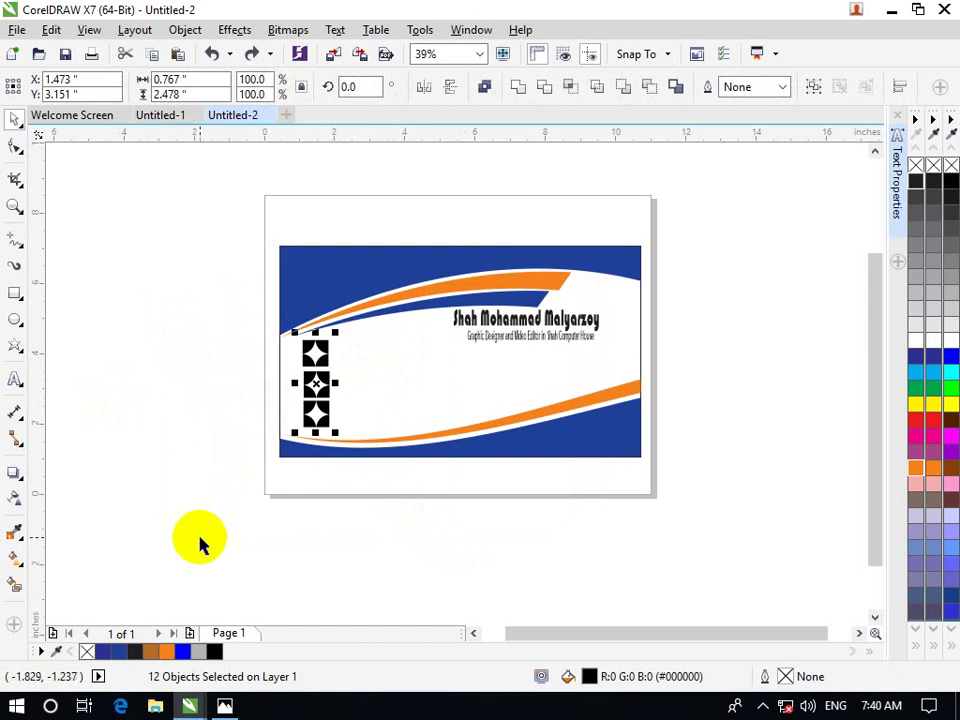
{"action": "left_click", "coordinate": [190, 388]}
{"action": "left_click_drag", "start_coordinate": [189, 381], "coordinate": [420, 525]}
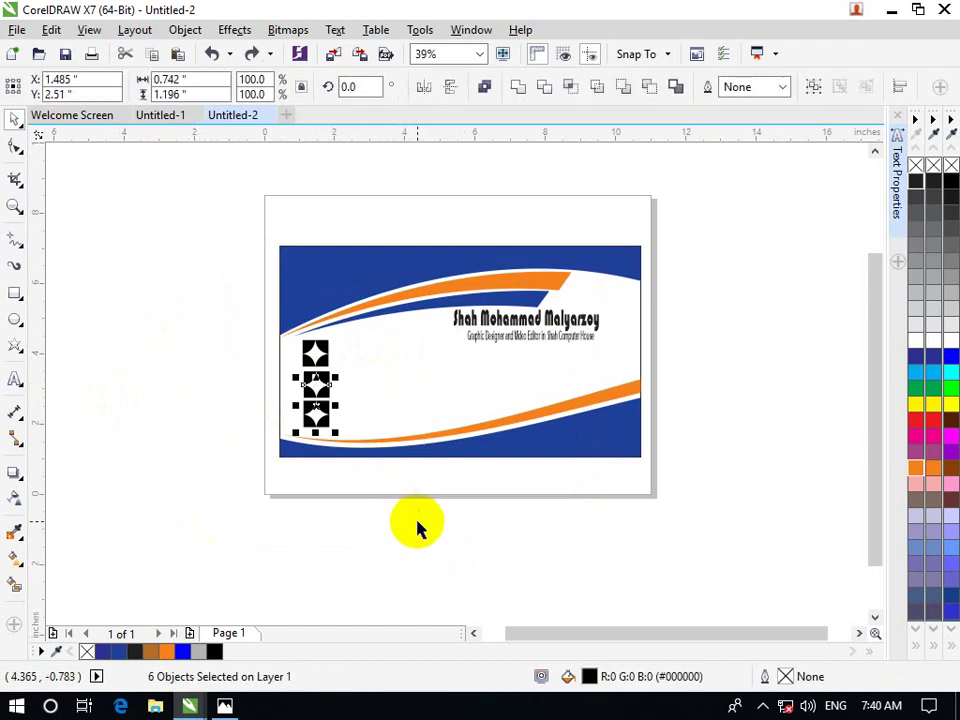
{"action": "key", "text": "Up"}
{"action": "key", "text": "Up"}
{"action": "key", "text": "Up"}
{"action": "key", "text": "Up"}
{"action": "key", "text": "Left"}
{"action": "key", "text": "Up"}
{"action": "key", "text": "Up"}
{"action": "key", "text": "Up"}
{"action": "key", "text": "Up"}
{"action": "key", "text": "Up"}
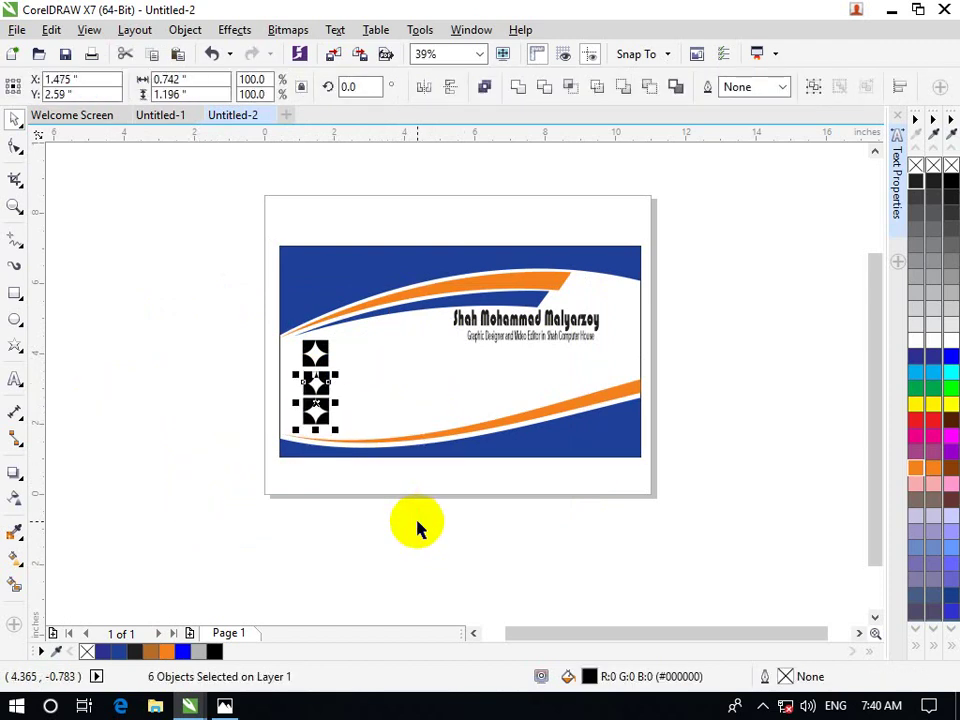
{"action": "key", "text": "Left"}
{"action": "key", "text": "Left"}
{"action": "key", "text": "Left"}
{"action": "key", "text": "Up"}
{"action": "key", "text": "Up"}
{"action": "key", "text": "Up"}
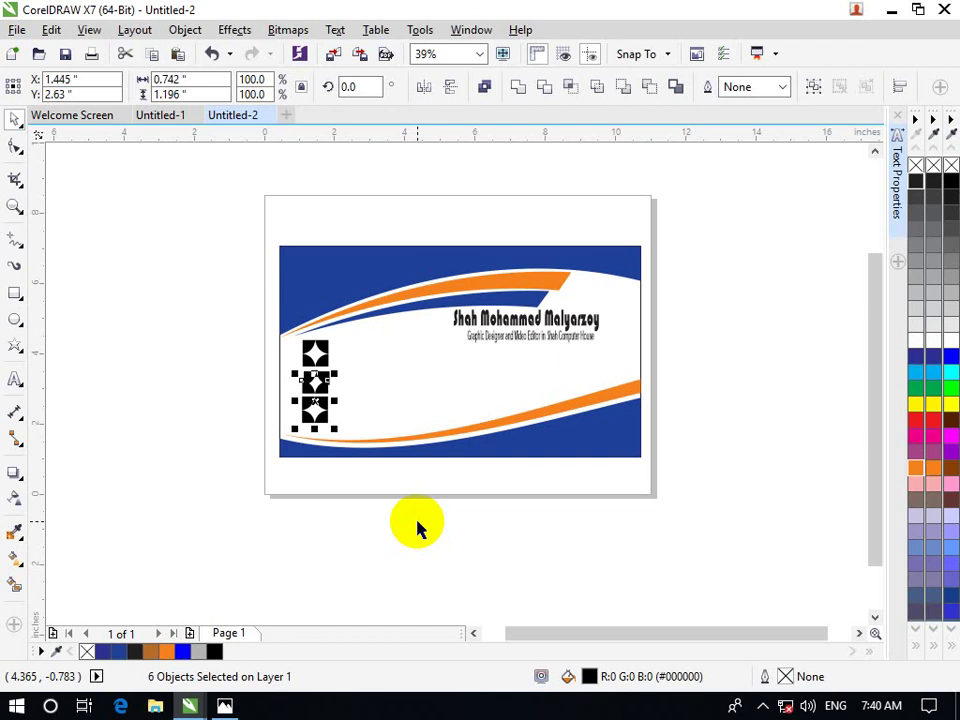
{"action": "key", "text": "Up"}
{"action": "key", "text": "Up"}
{"action": "key", "text": "Up"}
{"action": "key", "text": "Up"}
{"action": "key", "text": "Up"}
{"action": "key", "text": "Up"}
{"action": "key", "text": "Up"}
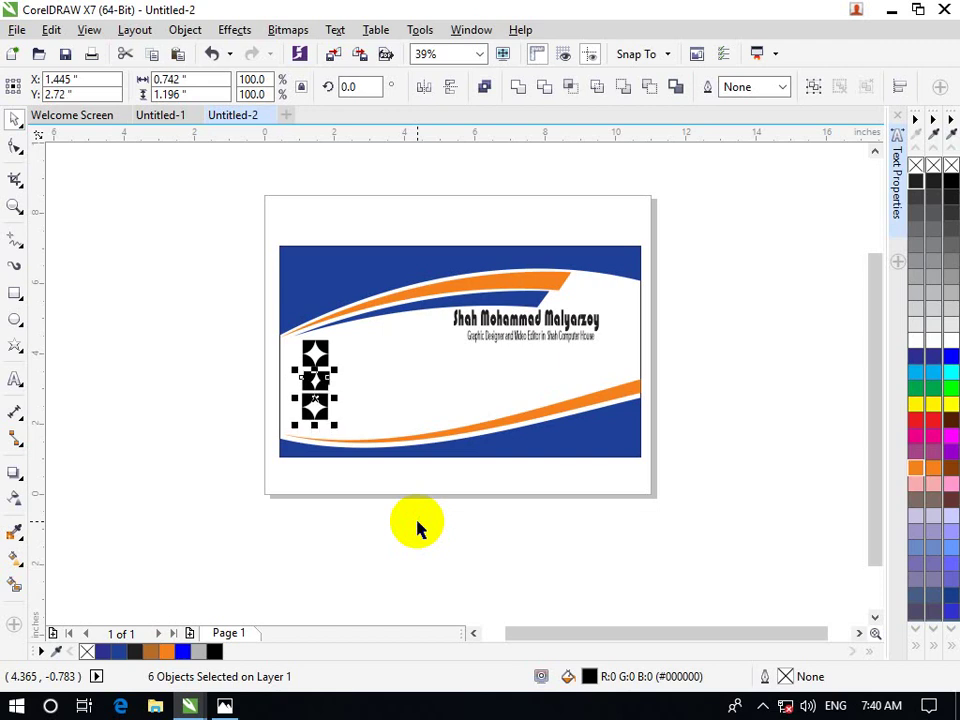
{"action": "key", "text": "Down"}
{"action": "left_click", "coordinate": [184, 480]}
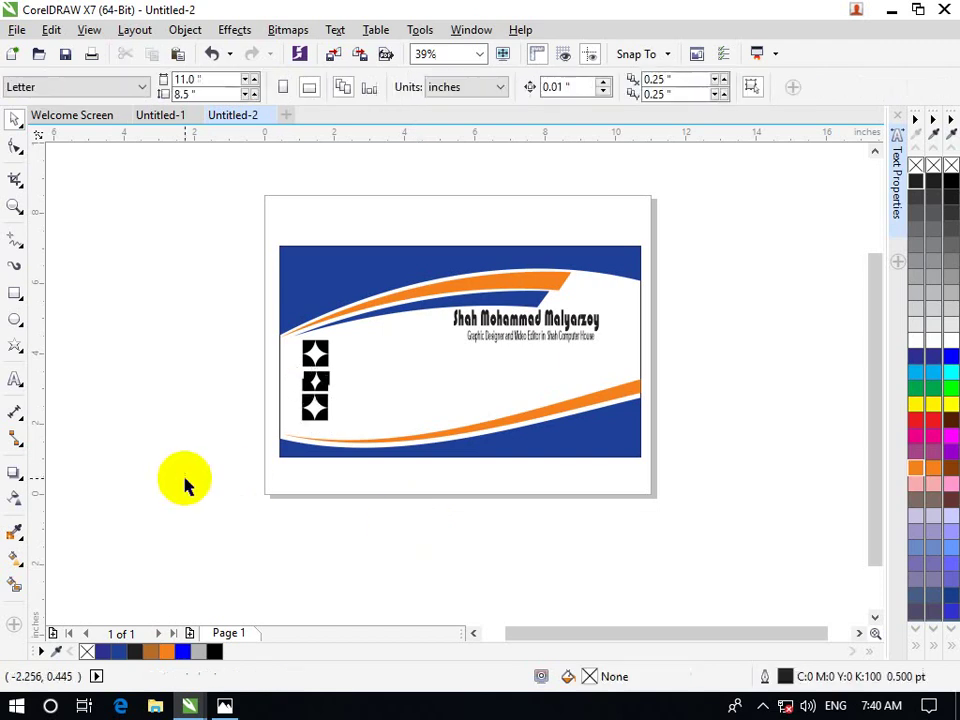
Undo the small moves of the lower icon pieces and deselect them.
{"action": "left_click", "coordinate": [323, 400]}
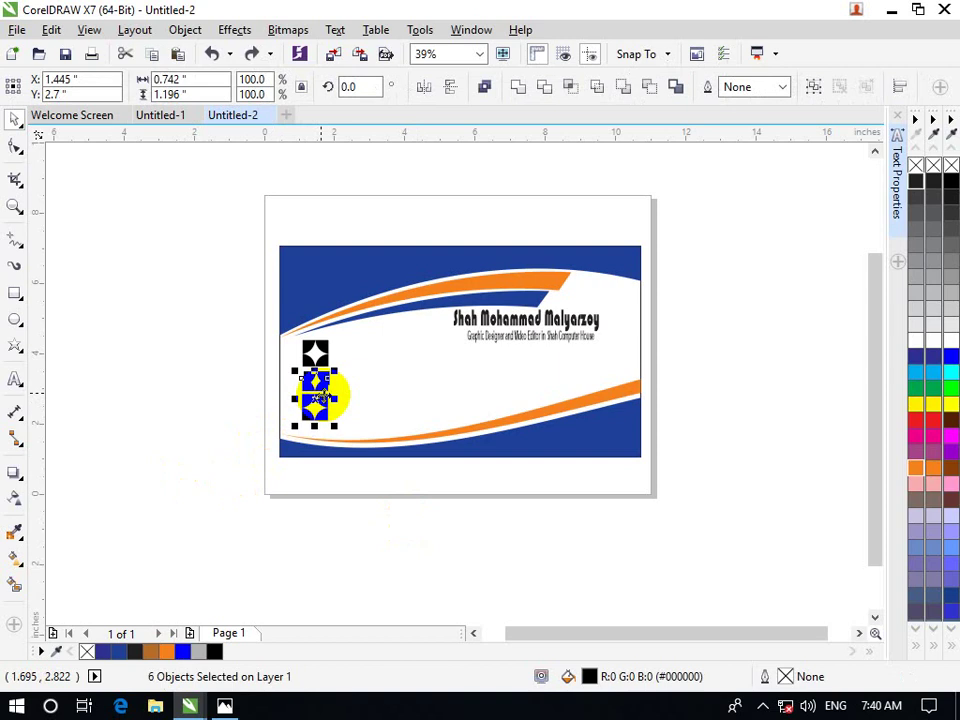
{"action": "key", "text": "Down"}
{"action": "key", "text": "Down"}
{"action": "key", "text": "Down"}
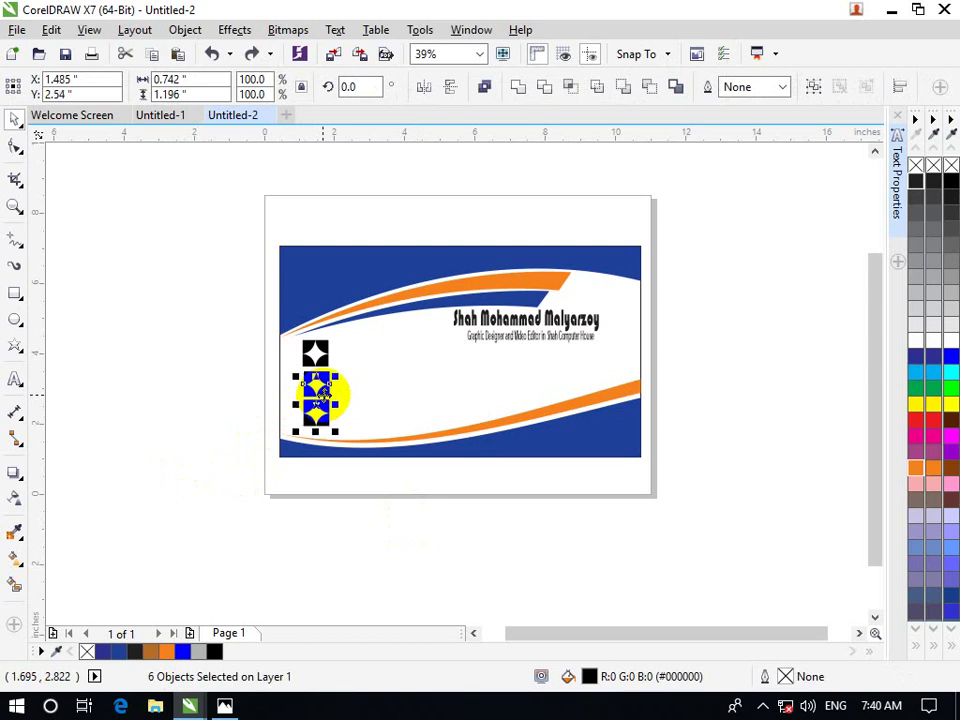
{"action": "key", "text": "Down"}
{"action": "key", "text": "Down"}
{"action": "key", "text": "Down"}
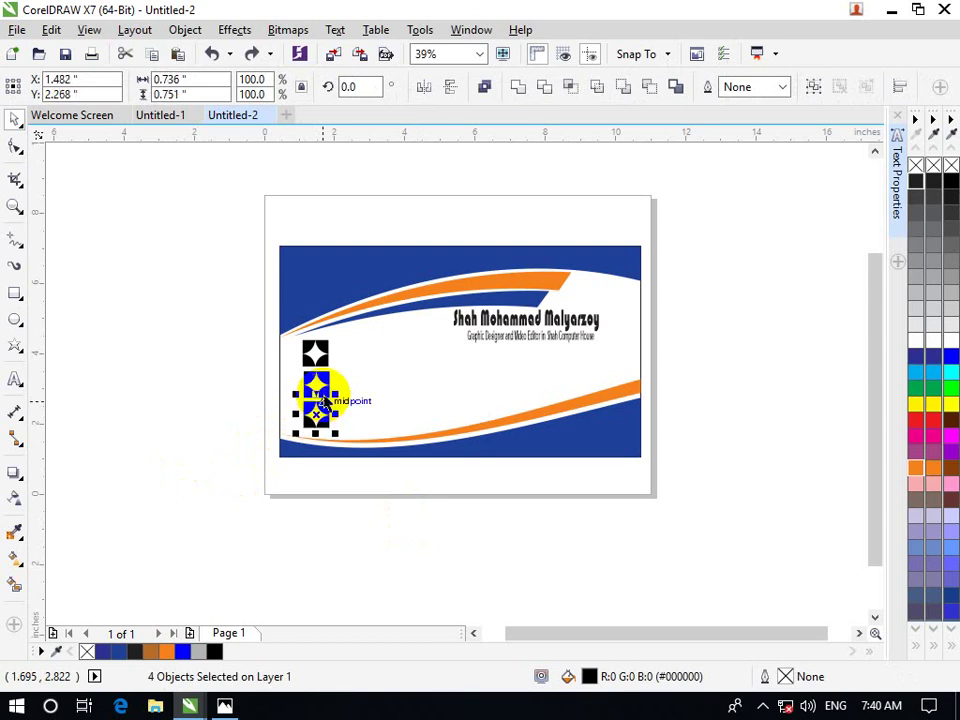
{"action": "left_click", "coordinate": [280, 430]}
{"action": "left_click", "coordinate": [208, 407]}
{"action": "left_click", "coordinate": [397, 362]}
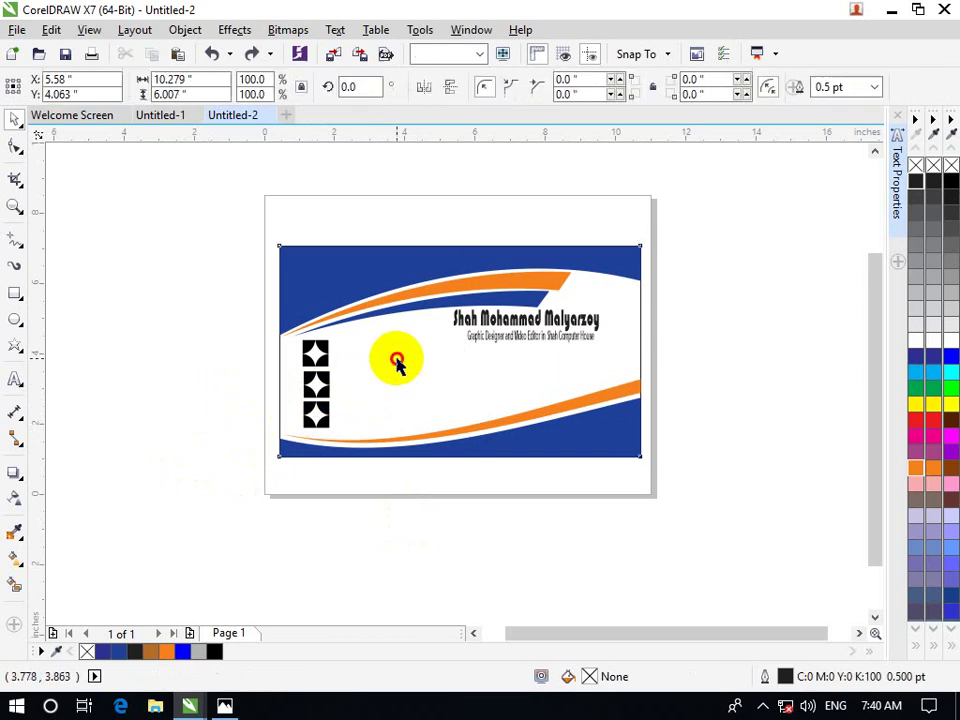
{"action": "left_click_drag", "start_coordinate": [397, 362], "coordinate": [267, 417]}
{"action": "key", "text": "Escape"}
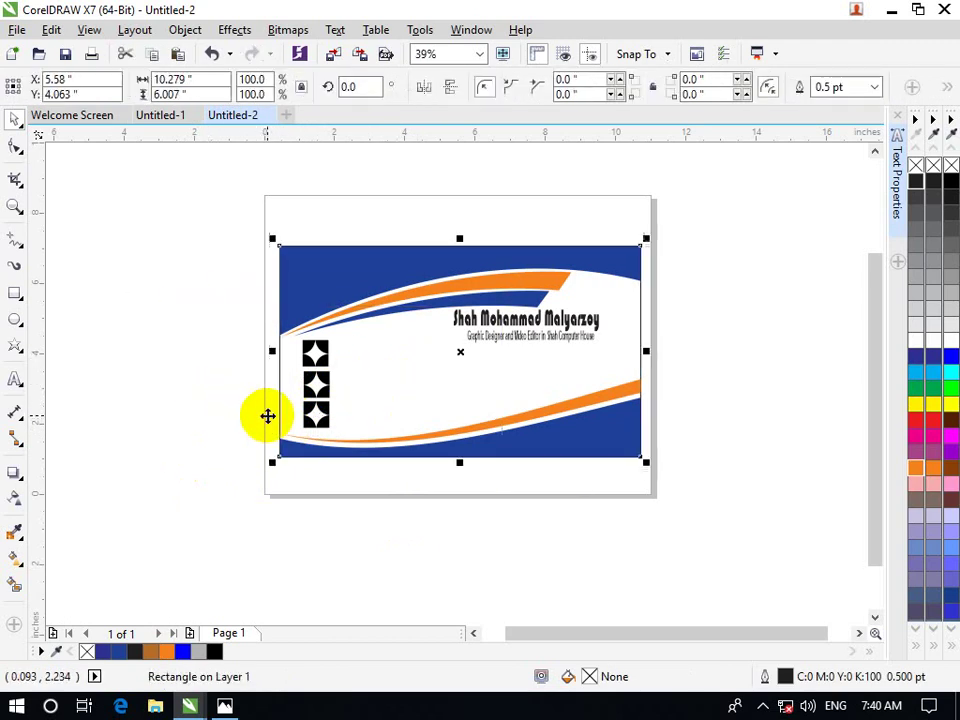
{"action": "left_click_drag", "start_coordinate": [176, 378], "coordinate": [414, 410]}
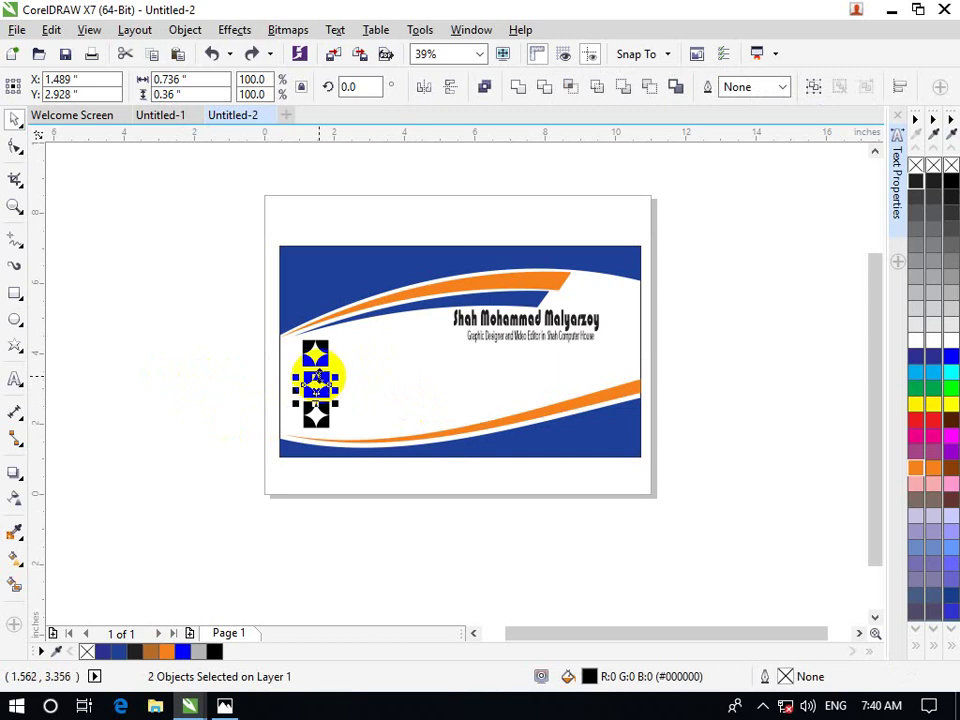
{"action": "left_click", "coordinate": [365, 419]}
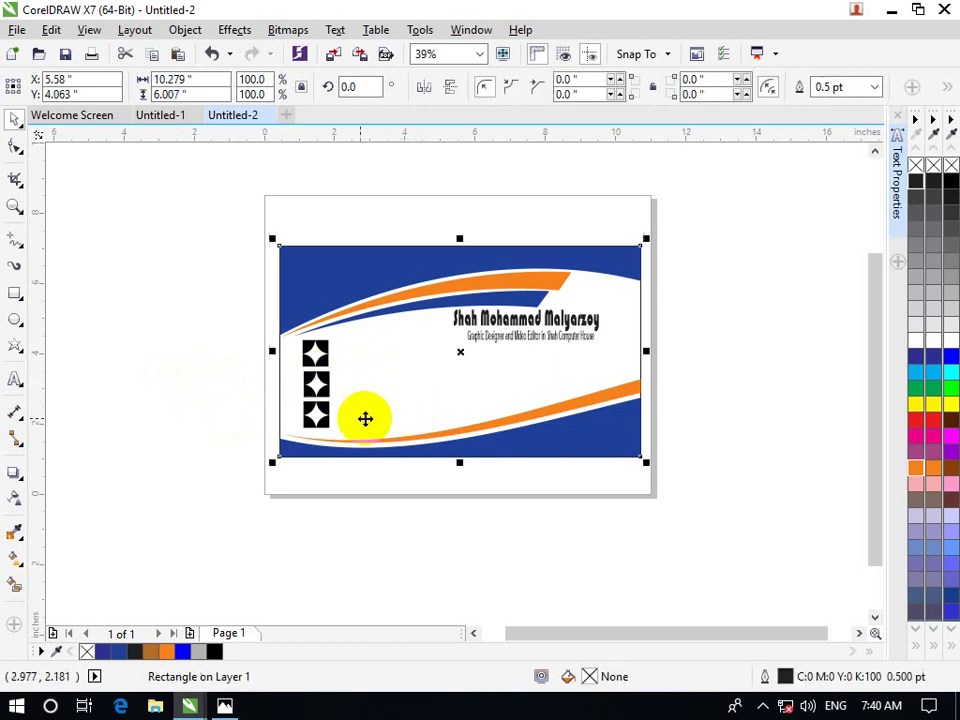
{"action": "left_click", "coordinate": [336, 519]}
{"action": "left_click", "coordinate": [308, 352]}
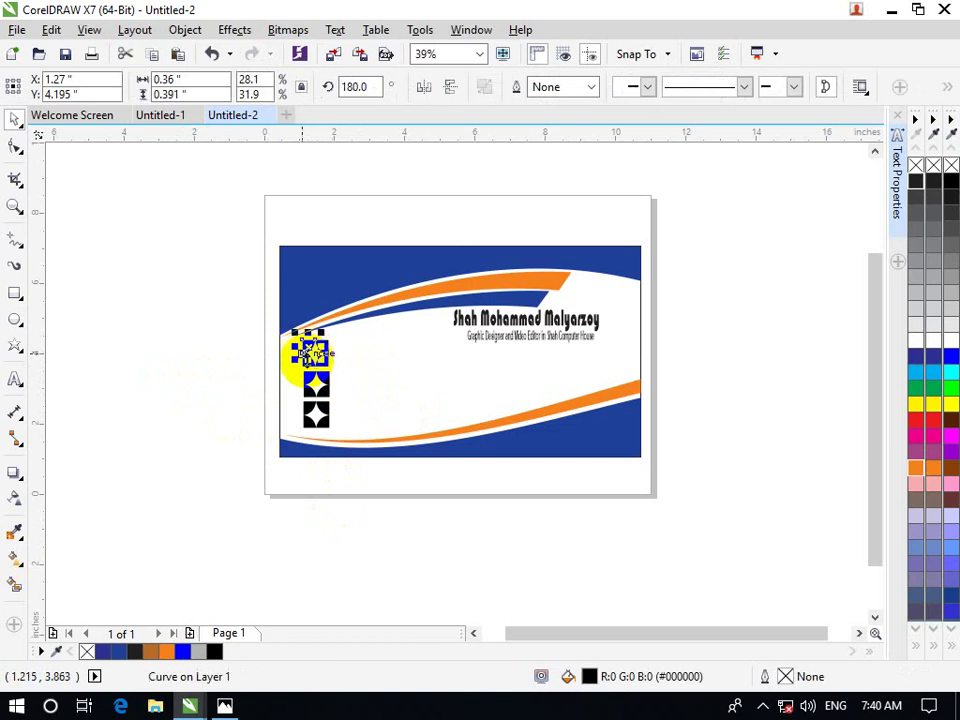
{"action": "left_click", "coordinate": [349, 339]}
{"action": "left_click_drag", "start_coordinate": [364, 332], "coordinate": [349, 349]}
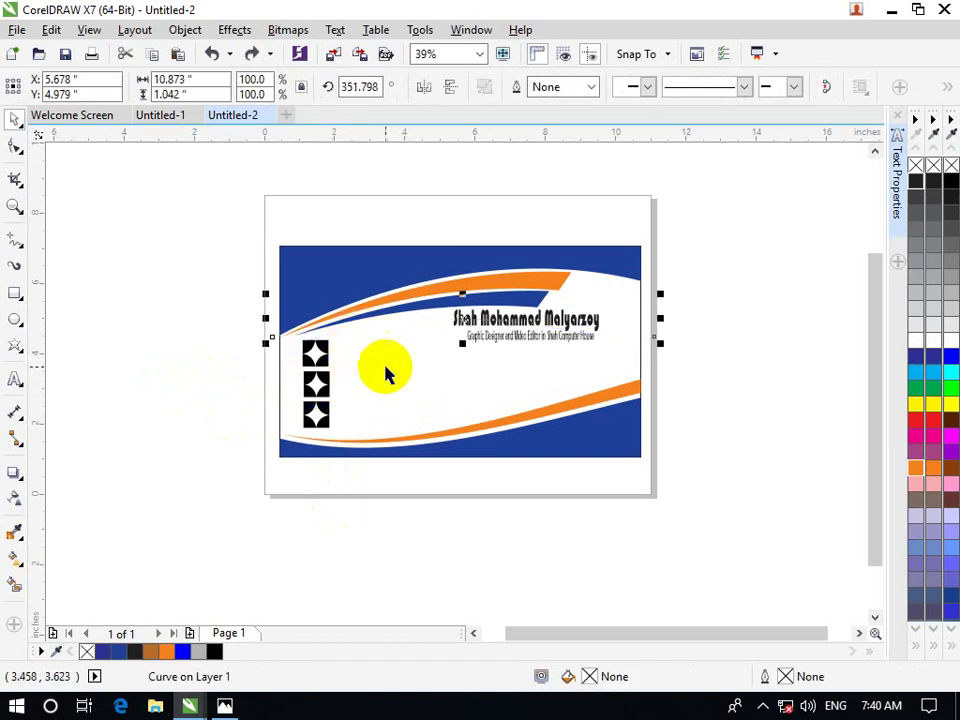
Copy the phone number text from the Untitled-1 card and paste it into Untitled-2.
{"action": "left_click", "coordinate": [172, 116]}
{"action": "left_click", "coordinate": [366, 440]}
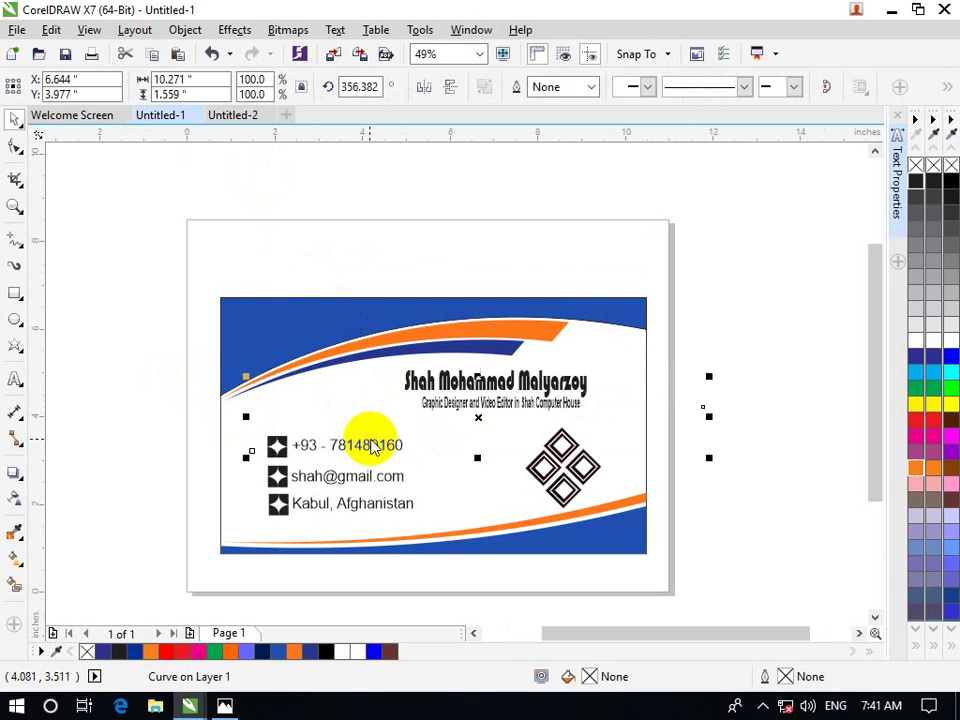
{"action": "left_click", "coordinate": [371, 447]}
{"action": "left_click", "coordinate": [371, 448]}
{"action": "right_click", "coordinate": [371, 446]}
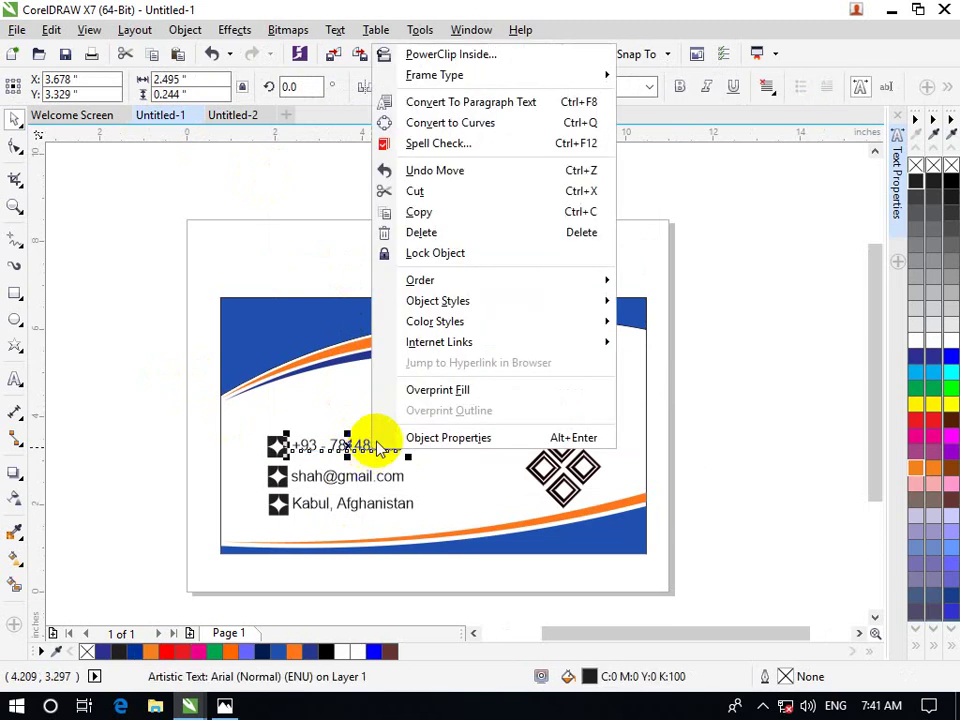
{"action": "left_click", "coordinate": [433, 212]}
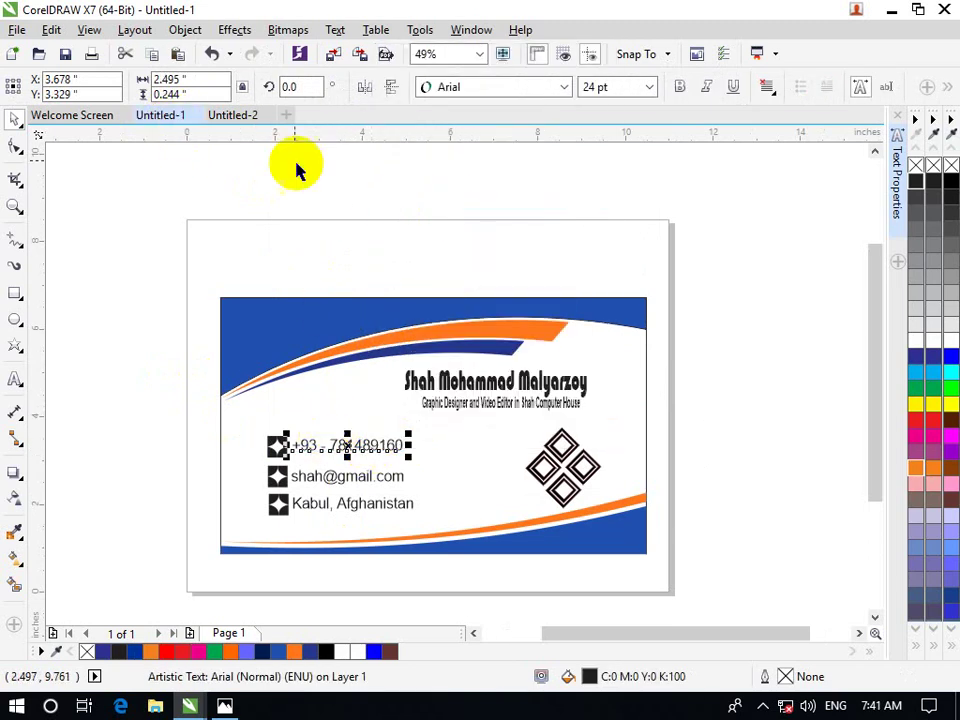
{"action": "left_click", "coordinate": [232, 114]}
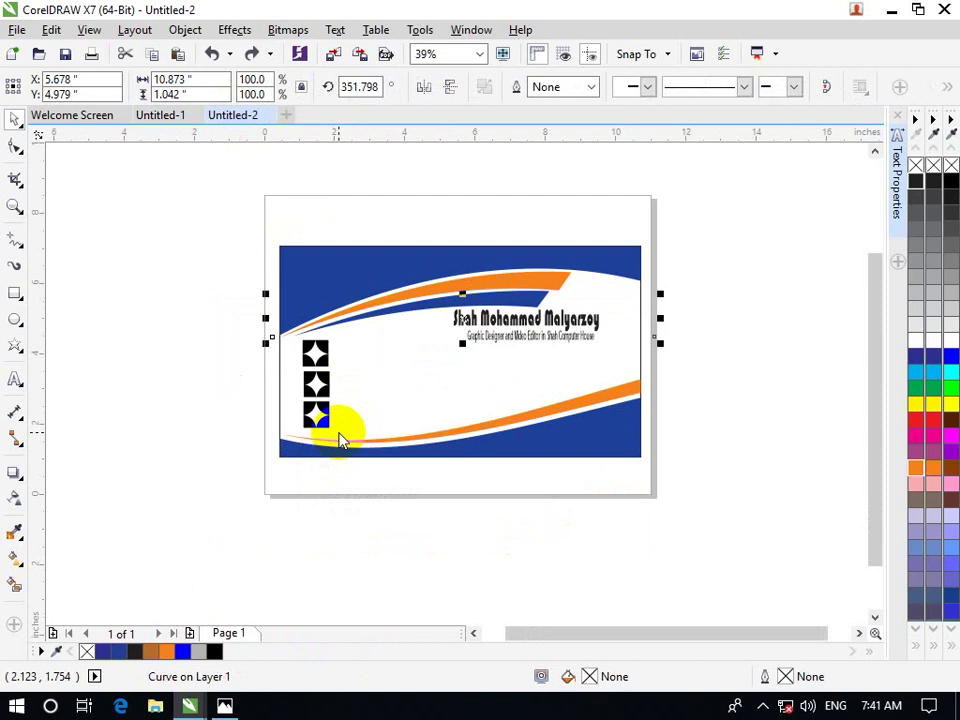
{"action": "left_click", "coordinate": [50, 29]}
{"action": "left_click", "coordinate": [82, 180]}
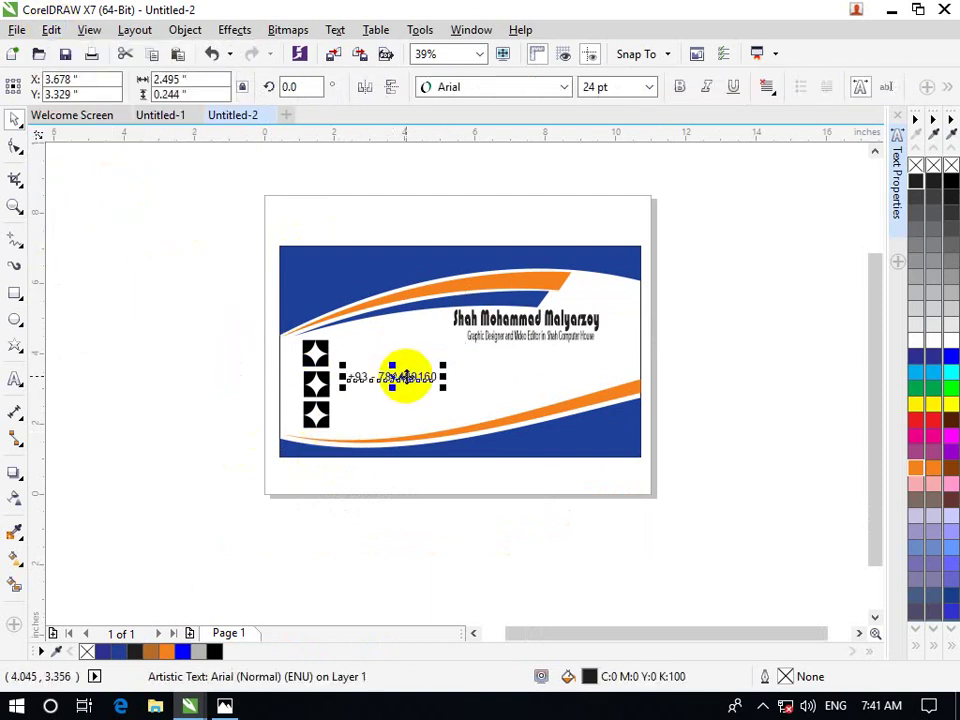
Place the phone number text beside the top icon, stretch it slightly taller and deselect it.
{"action": "left_click_drag", "start_coordinate": [414, 381], "coordinate": [396, 355]}
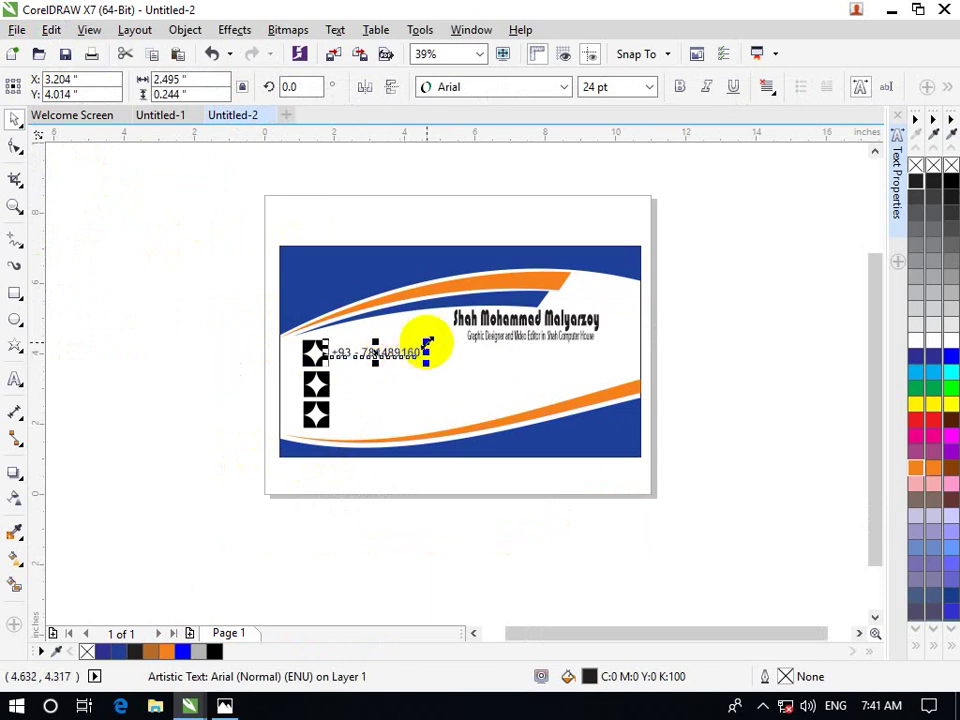
{"action": "left_click_drag", "start_coordinate": [425, 341], "coordinate": [428, 338]}
{"action": "left_click", "coordinate": [214, 381]}
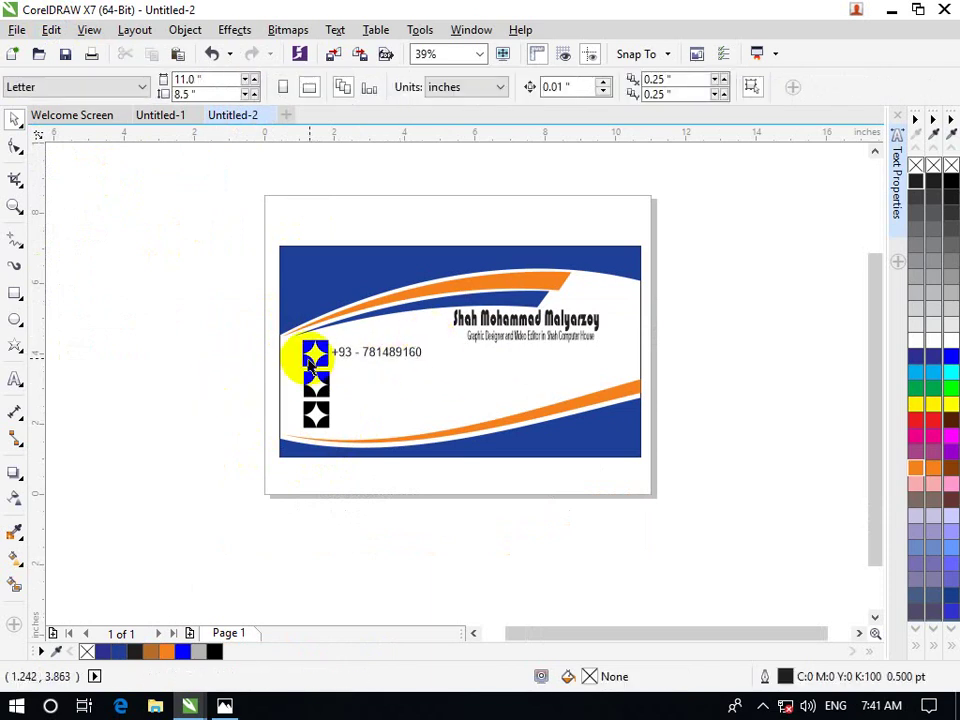
Copy the e-mail address text from the Untitled-1 card and paste it into Untitled-2.
{"action": "left_click", "coordinate": [168, 117]}
{"action": "left_click", "coordinate": [381, 476]}
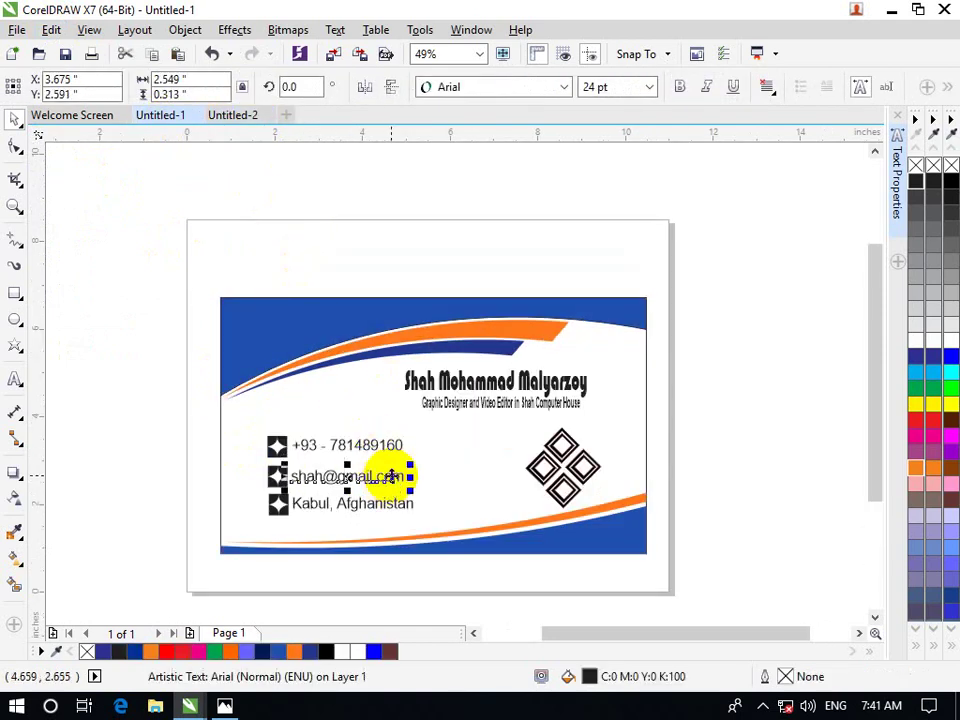
{"action": "right_click", "coordinate": [392, 476]}
{"action": "left_click", "coordinate": [439, 238]}
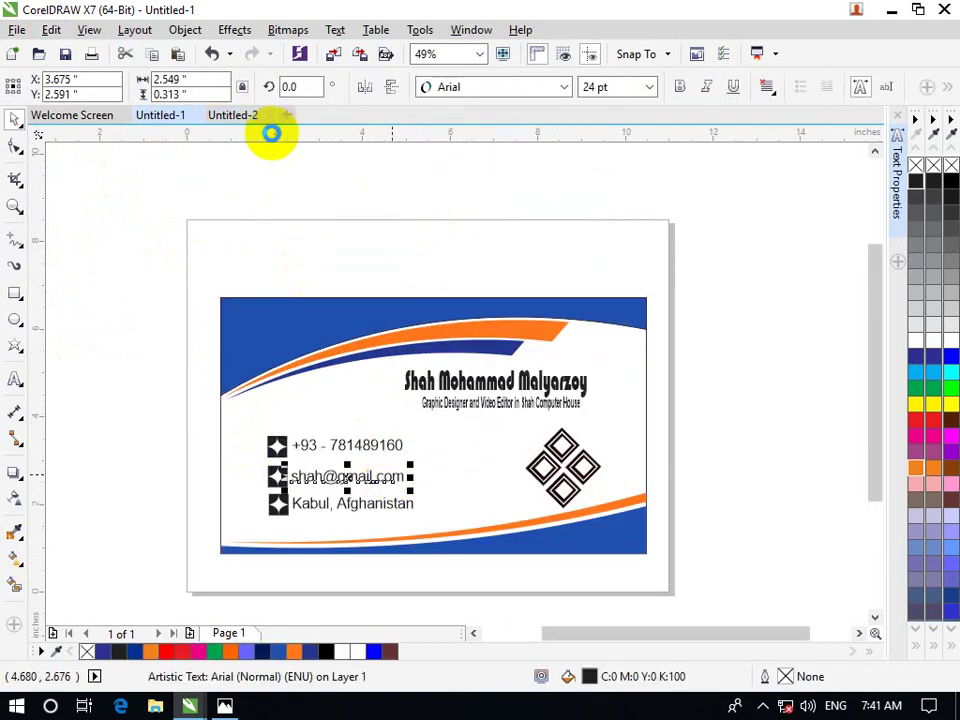
{"action": "left_click", "coordinate": [232, 115]}
{"action": "right_click", "coordinate": [160, 347]}
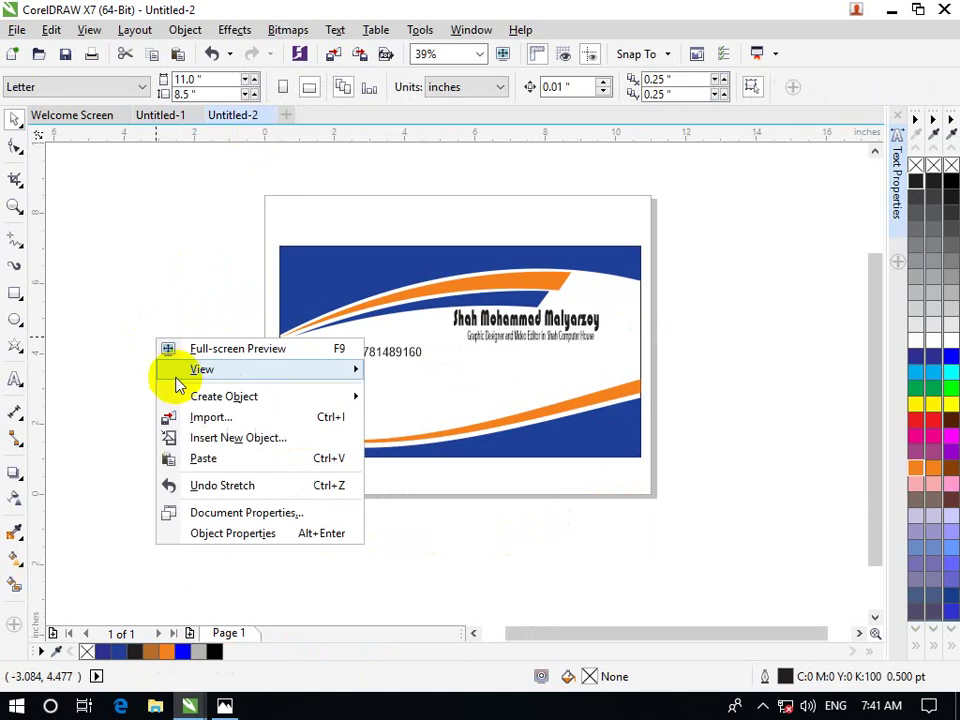
{"action": "left_click", "coordinate": [193, 455]}
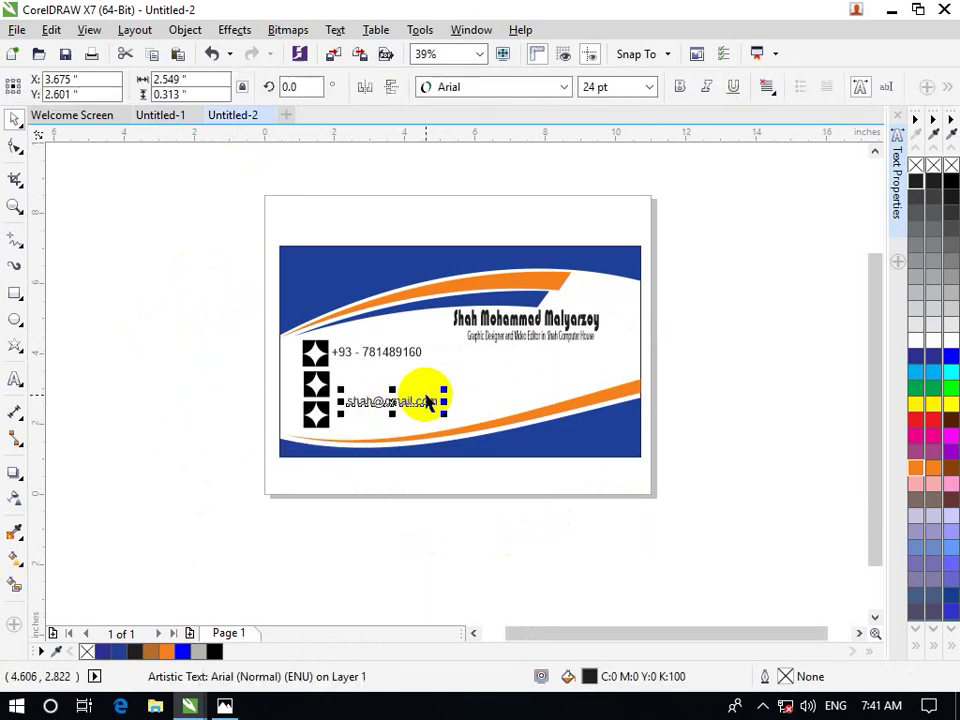
Place the e-mail text beside the middle icon, stretch its height to about 0.39 inches and deselect it.
{"action": "left_click_drag", "start_coordinate": [427, 400], "coordinate": [375, 368]}
{"action": "left_click", "coordinate": [392, 392]}
{"action": "left_click", "coordinate": [377, 384]}
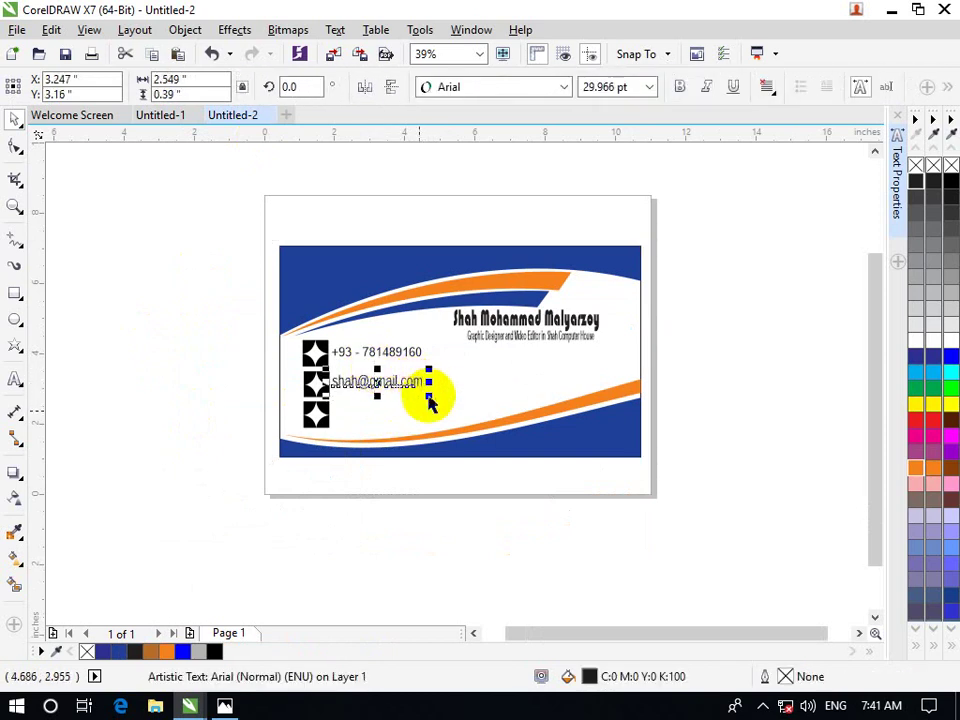
{"action": "left_click", "coordinate": [380, 465]}
Copy the city and country text from Untitled-1 into Untitled-2 and place it beside the lowest icon.
{"action": "left_click", "coordinate": [184, 116]}
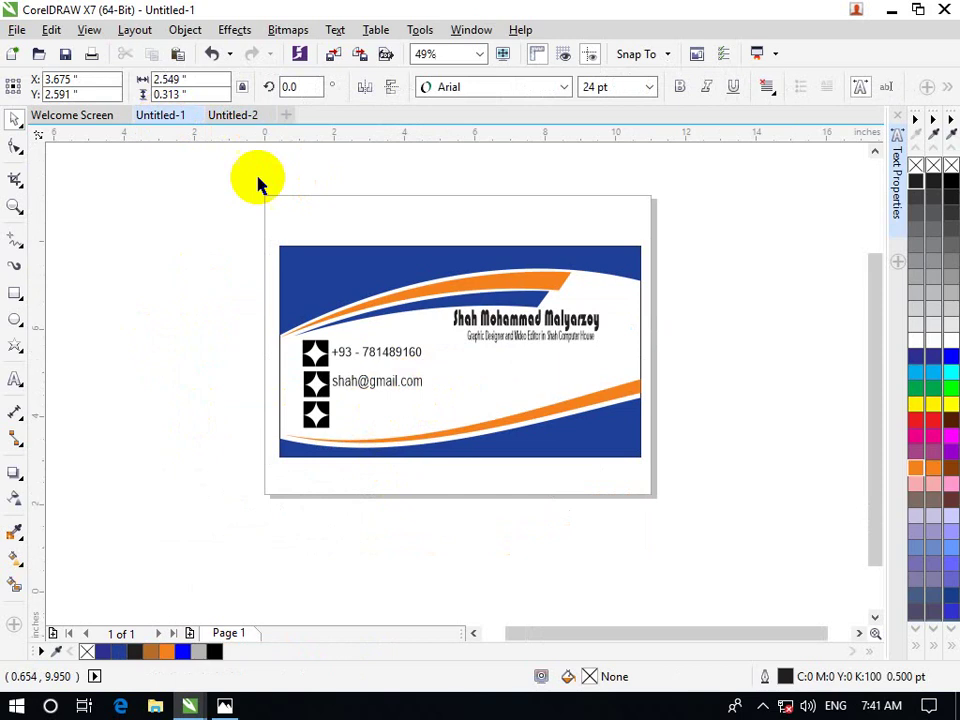
{"action": "left_click", "coordinate": [322, 510]}
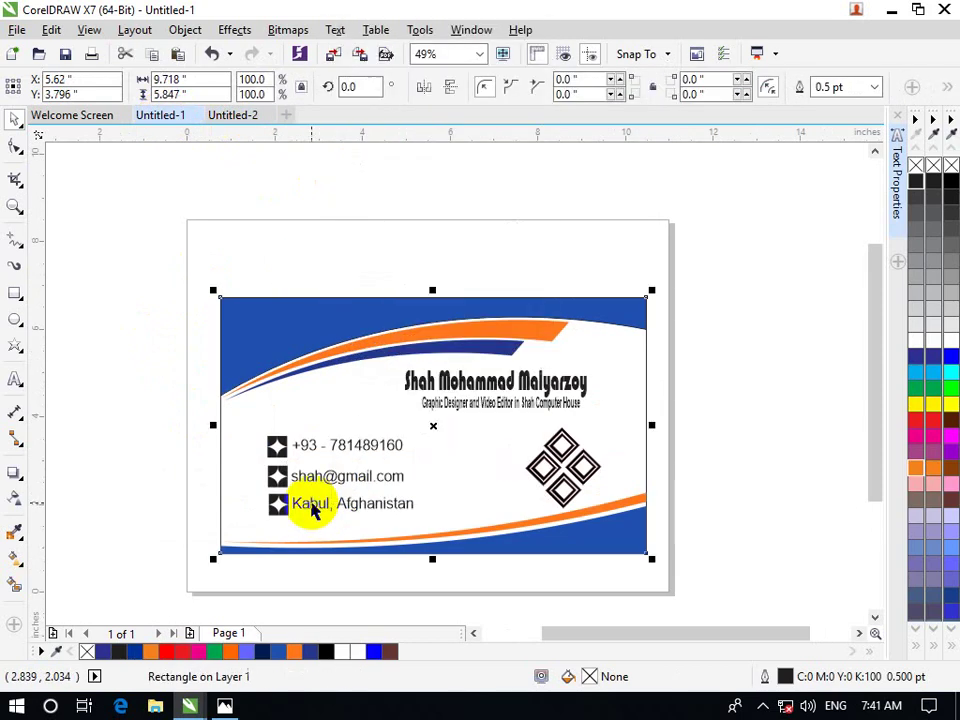
{"action": "left_click", "coordinate": [312, 503]}
{"action": "right_click", "coordinate": [312, 504]}
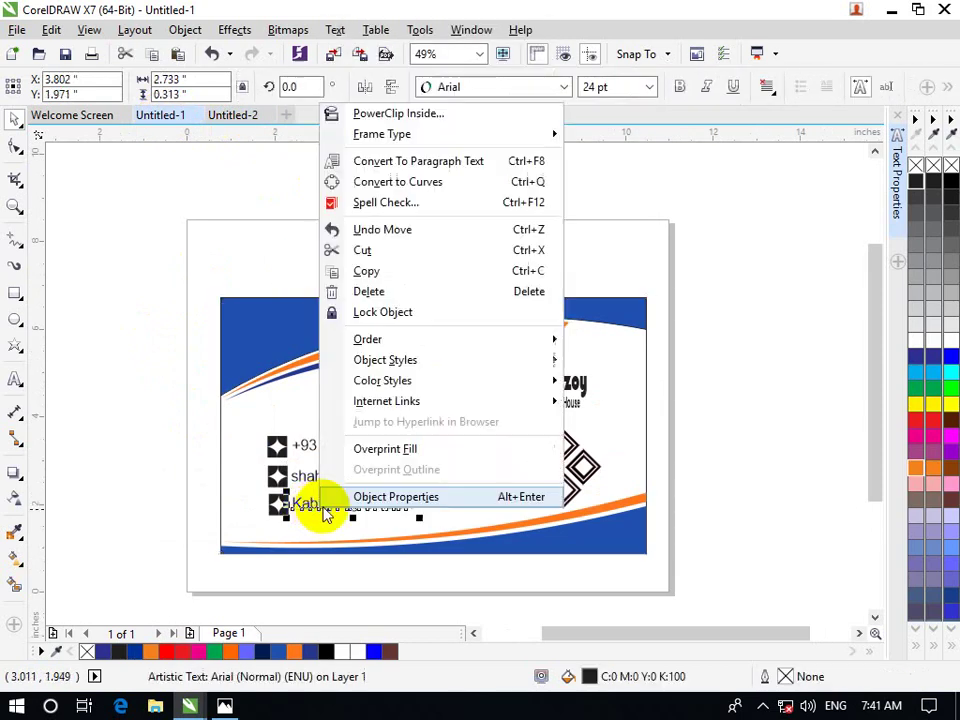
{"action": "left_click", "coordinate": [366, 272]}
{"action": "left_click", "coordinate": [240, 118]}
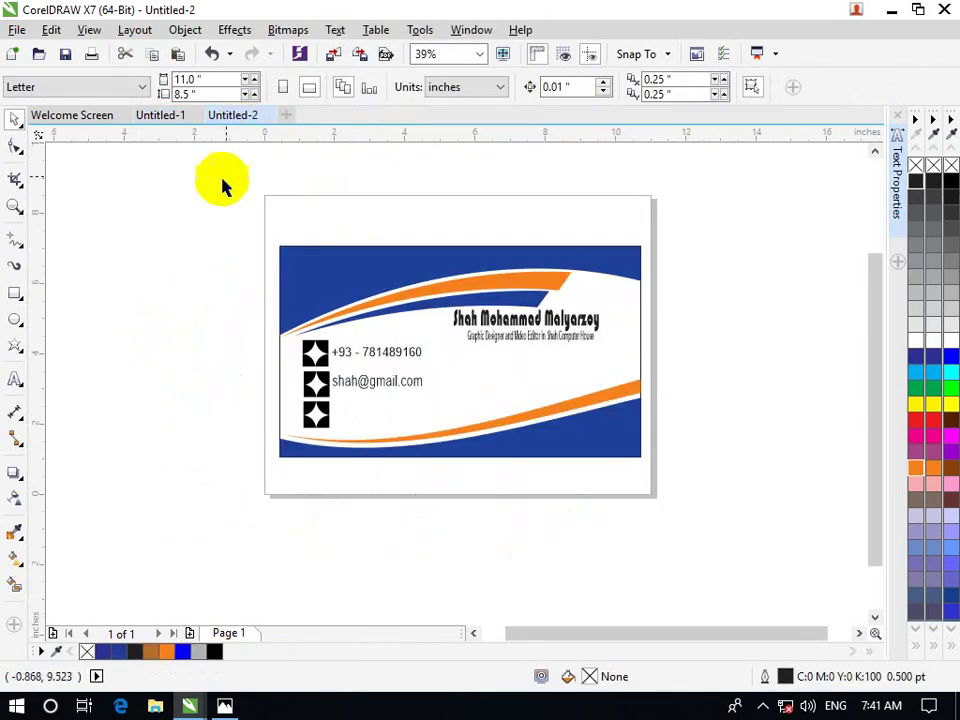
{"action": "right_click", "coordinate": [224, 183]}
{"action": "left_click", "coordinate": [262, 300]}
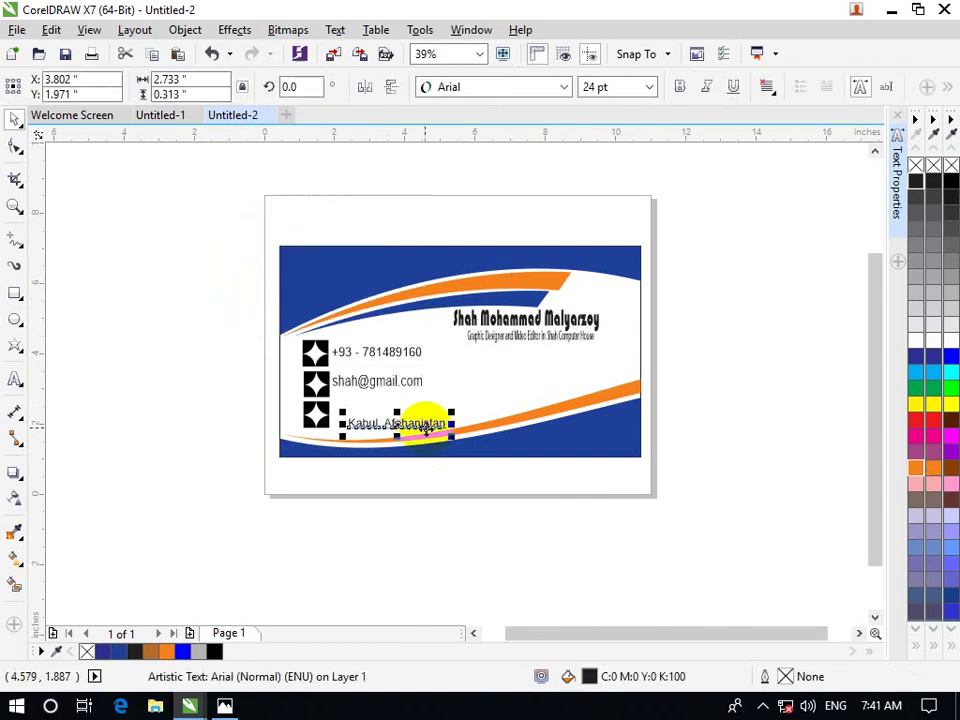
{"action": "left_click_drag", "start_coordinate": [422, 422], "coordinate": [406, 416]}
{"action": "left_click", "coordinate": [430, 521]}
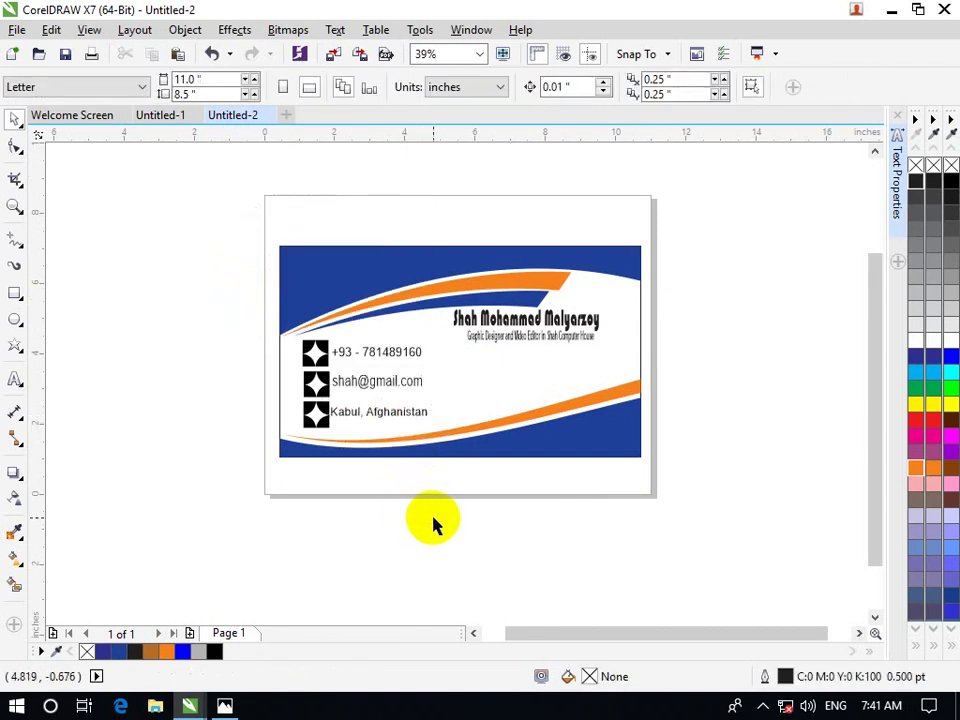
Compare with the original card, nudge the lower orange band slightly down toward the blue area and deselect it.
{"action": "left_click", "coordinate": [161, 118]}
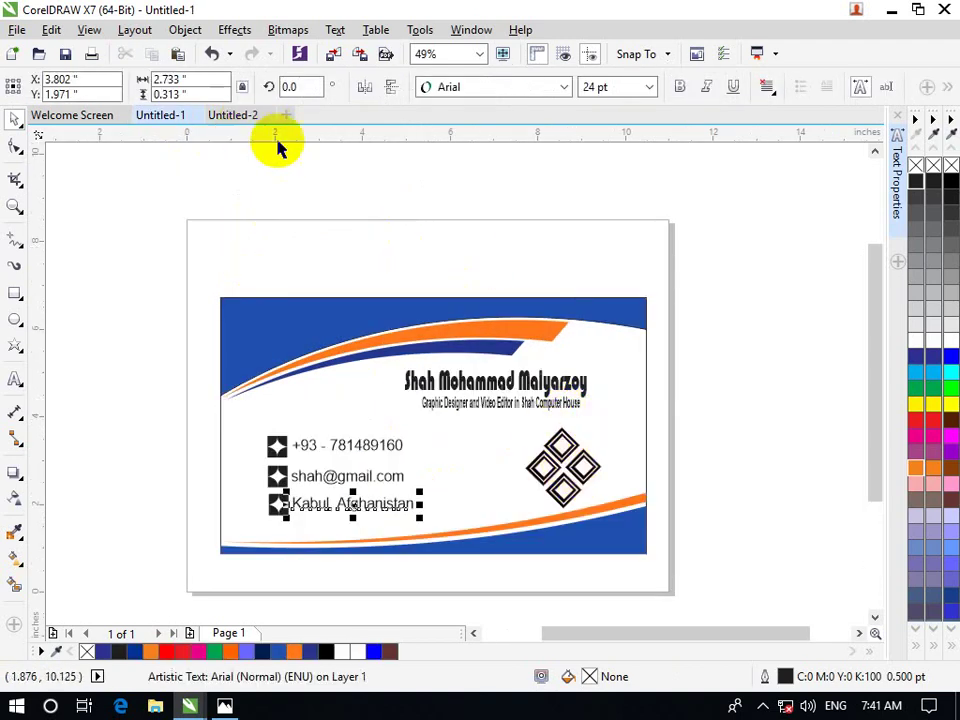
{"action": "left_click", "coordinate": [240, 117]}
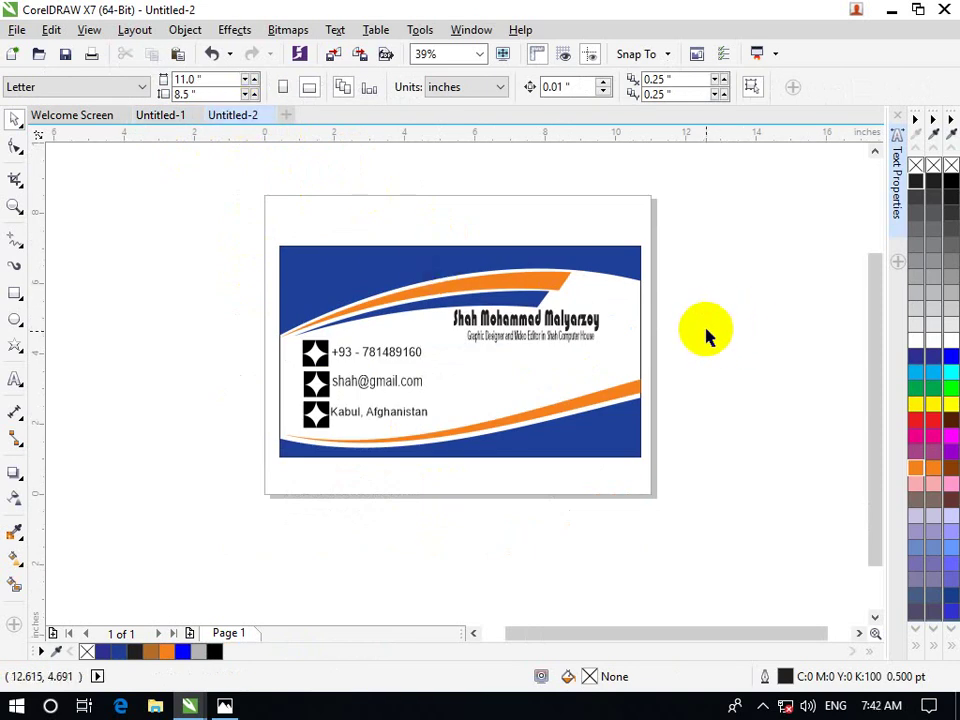
{"action": "left_click", "coordinate": [601, 393]}
{"action": "key", "text": "Down"}
{"action": "key", "text": "Down"}
{"action": "key", "text": "Down"}
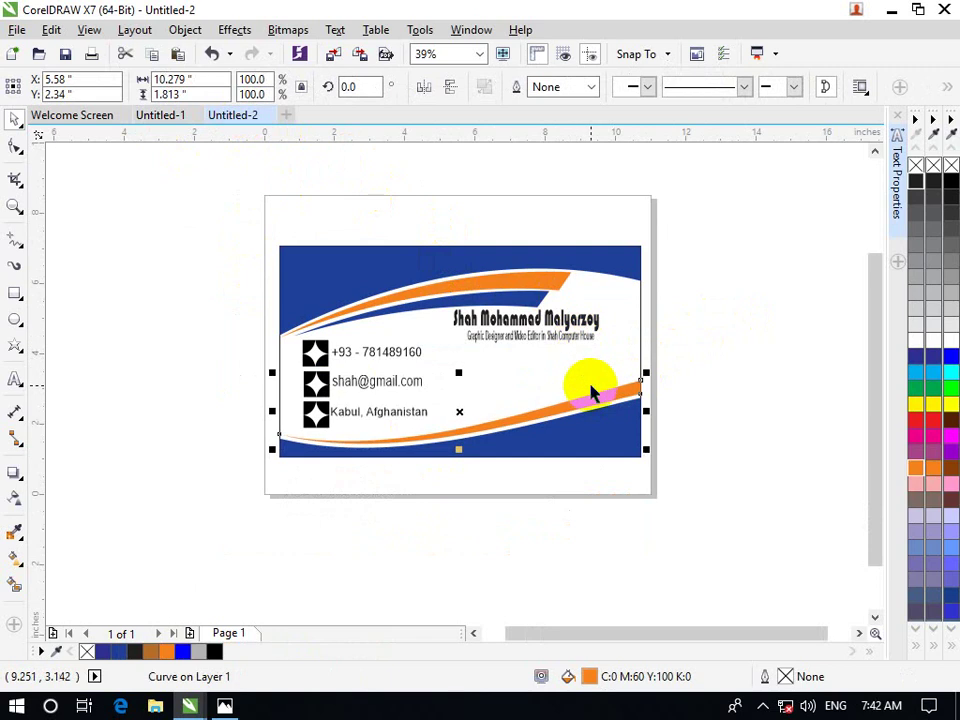
{"action": "key", "text": "Down"}
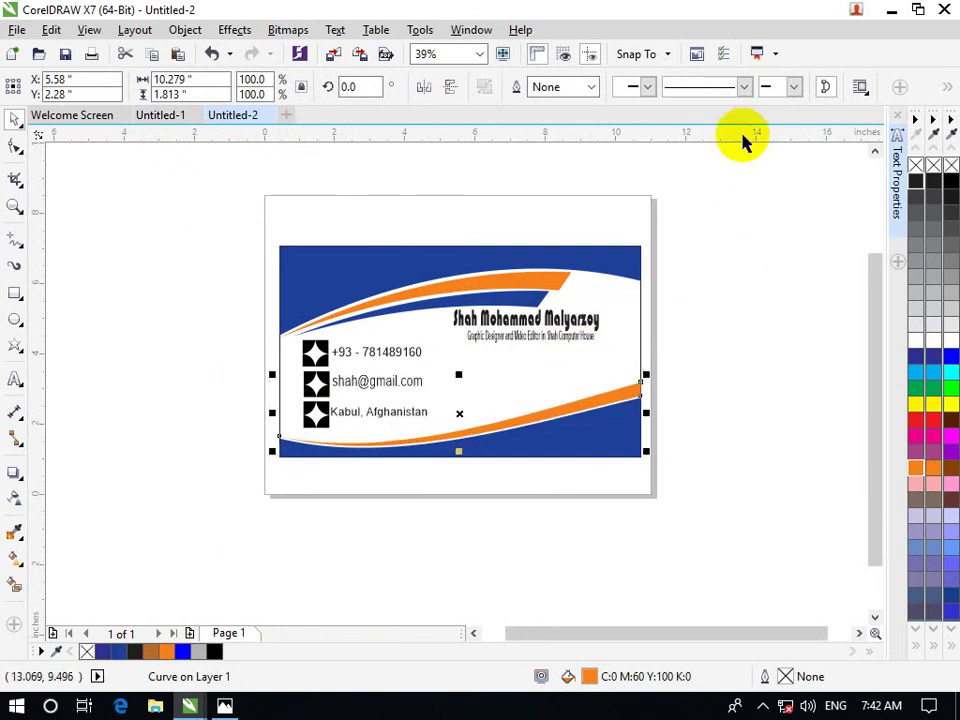
{"action": "key", "text": "Up"}
{"action": "key", "text": "Up"}
{"action": "left_click", "coordinate": [735, 350]}
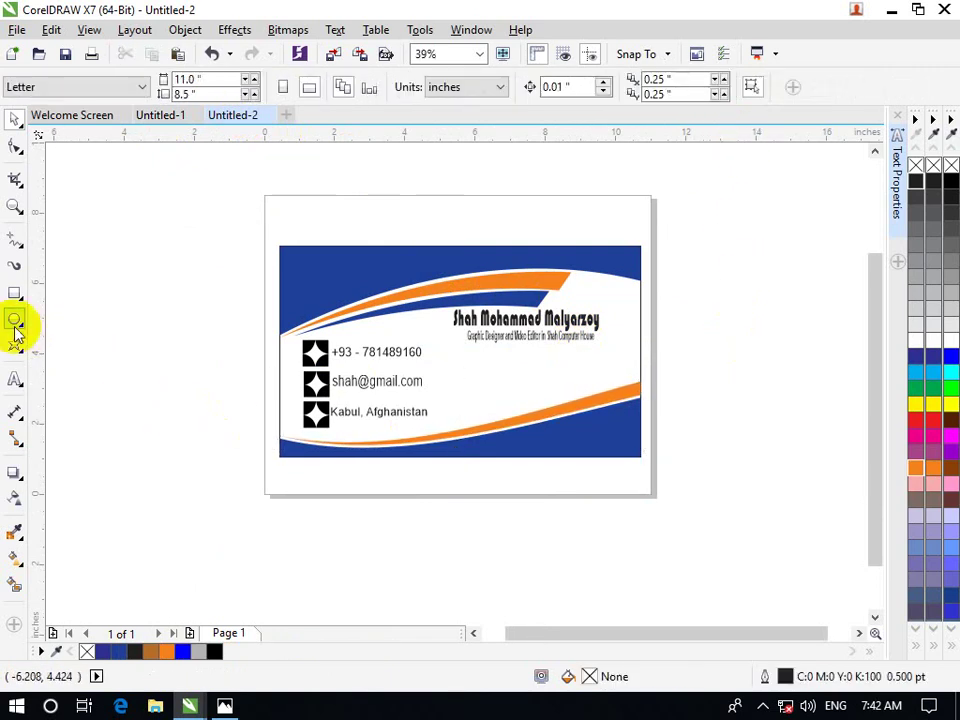
Draw a rectangle about 1.26 by 1.52 inches in the empty area beside the page.
{"action": "left_click", "coordinate": [15, 293]}
{"action": "left_click_drag", "start_coordinate": [122, 297], "coordinate": [166, 351]}
{"action": "left_click", "coordinate": [14, 148]}
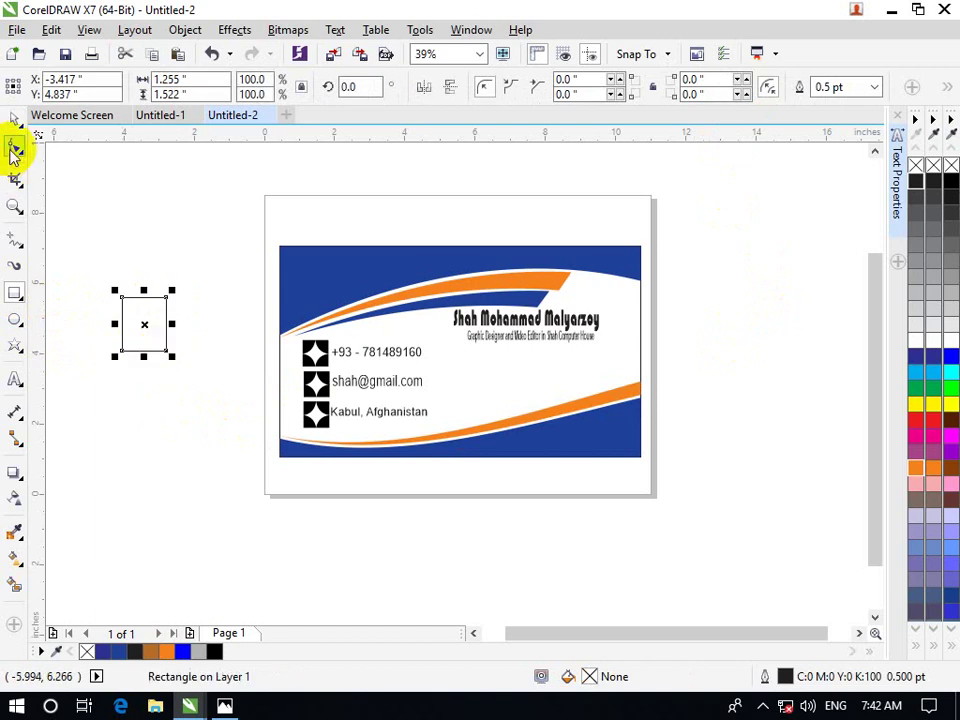
{"action": "left_click", "coordinate": [15, 121]}
{"action": "left_click", "coordinate": [166, 294]}
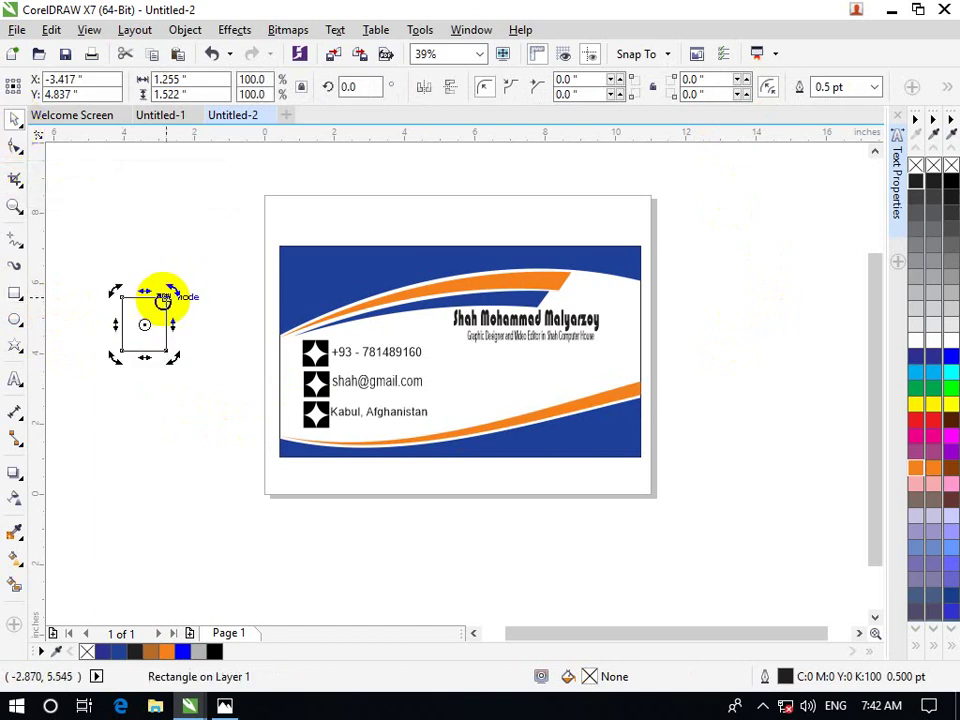
{"action": "left_click_drag", "start_coordinate": [170, 291], "coordinate": [148, 295]}
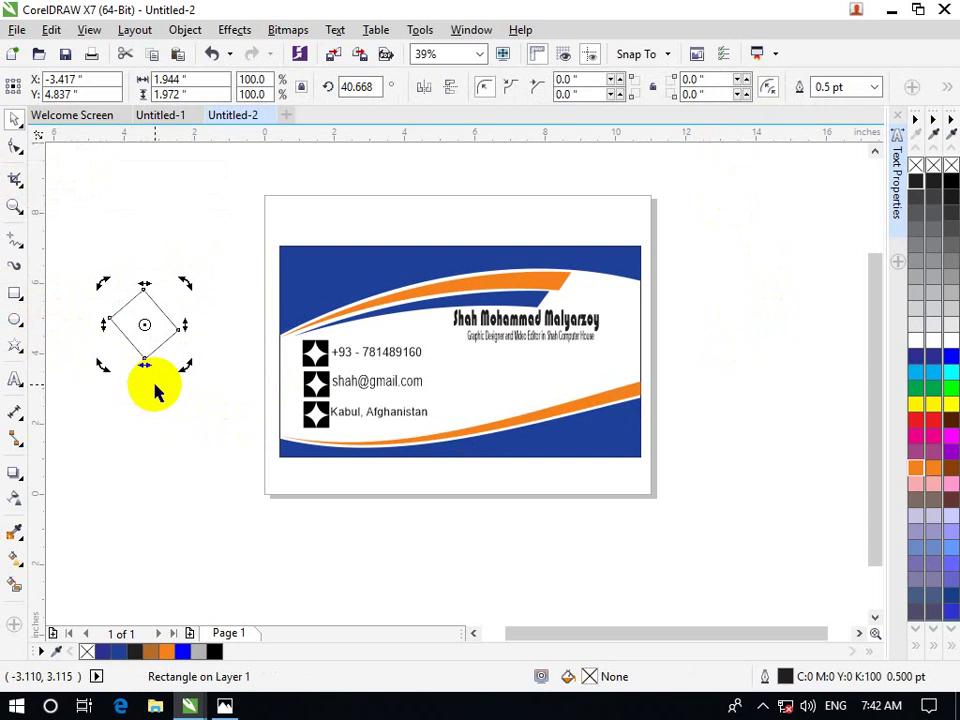
{"action": "left_click", "coordinate": [124, 476]}
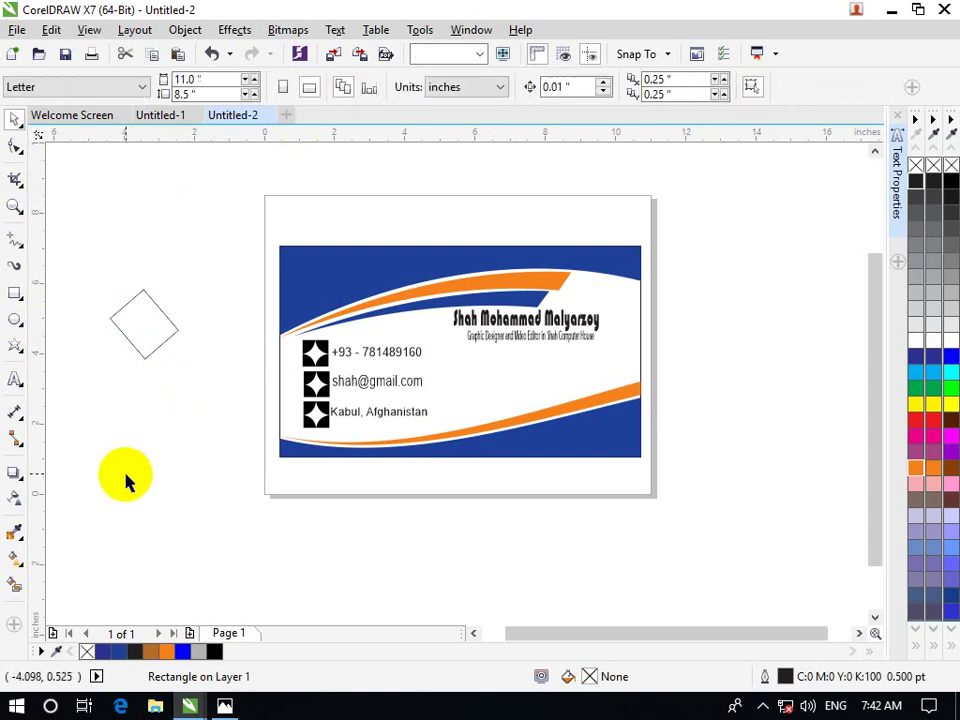
{"action": "key", "text": "ctrl+z"}
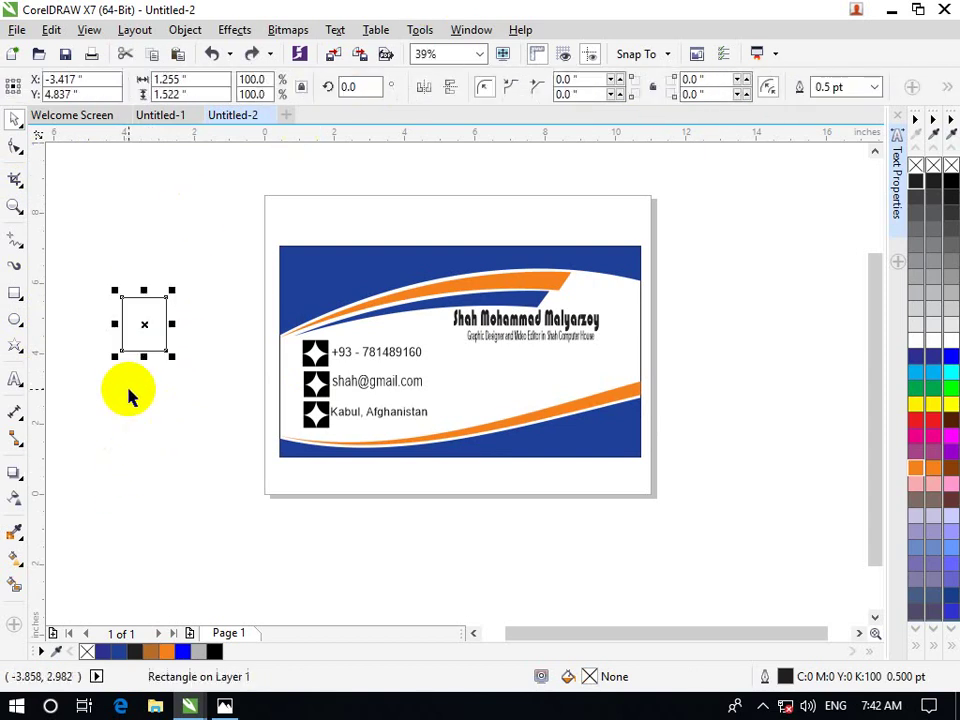
Rotate the rectangle about 40.7 degrees into a diamond and fill it with black.
{"action": "left_click", "coordinate": [140, 313]}
{"action": "left_click_drag", "start_coordinate": [170, 294], "coordinate": [149, 294]}
{"action": "left_click", "coordinate": [161, 414]}
{"action": "left_click", "coordinate": [140, 323]}
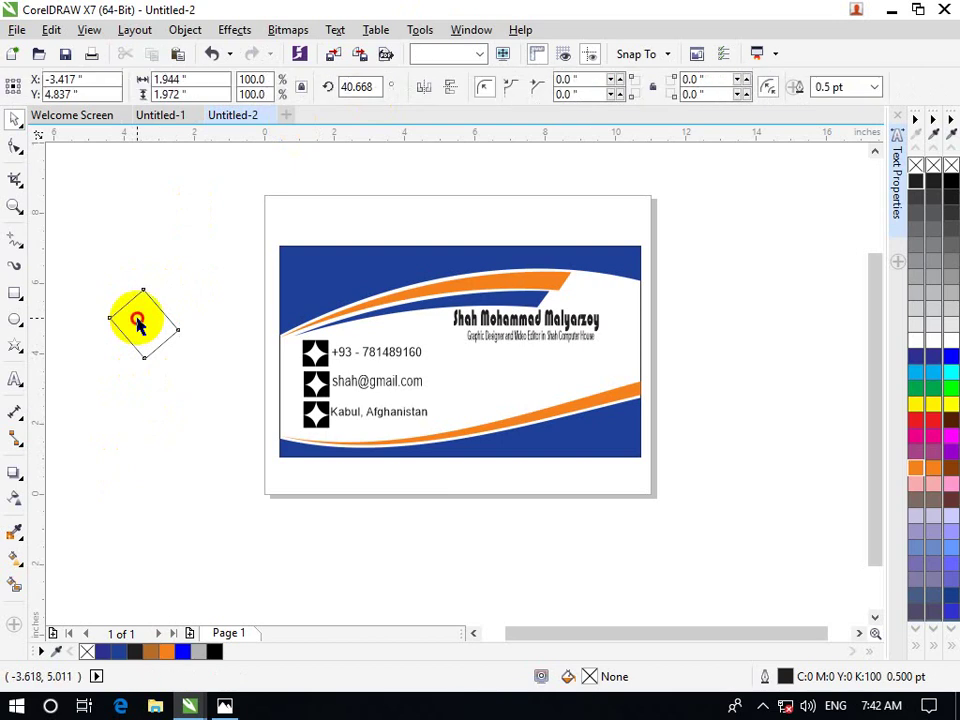
{"action": "left_click", "coordinate": [951, 186]}
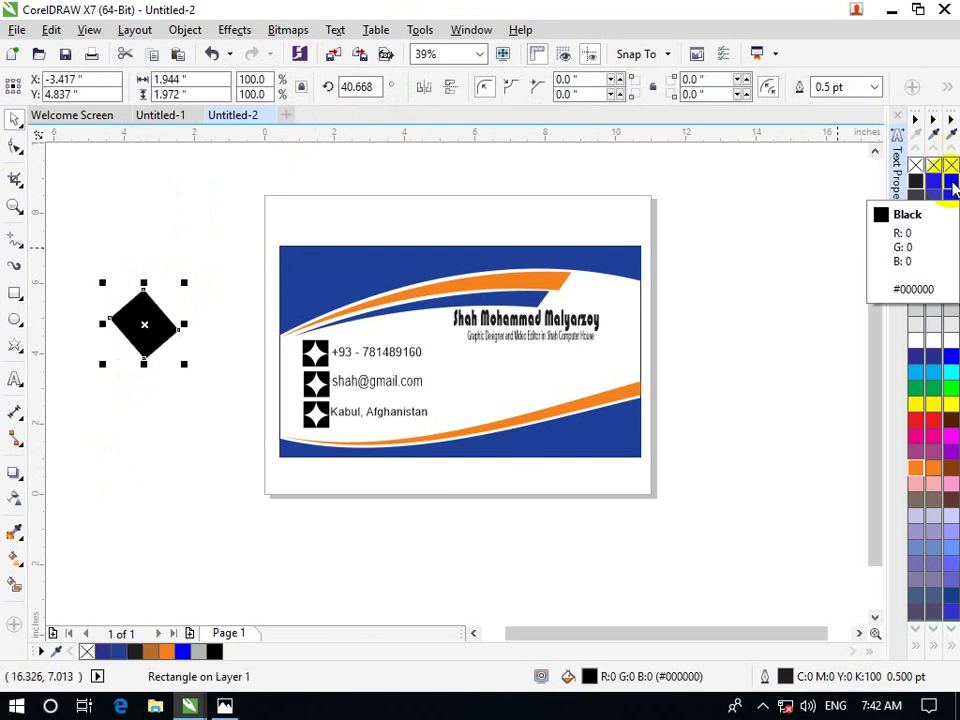
Examine the nested diamond logo on the Untitled-1 card and return to Untitled-2.
{"action": "left_click", "coordinate": [165, 116]}
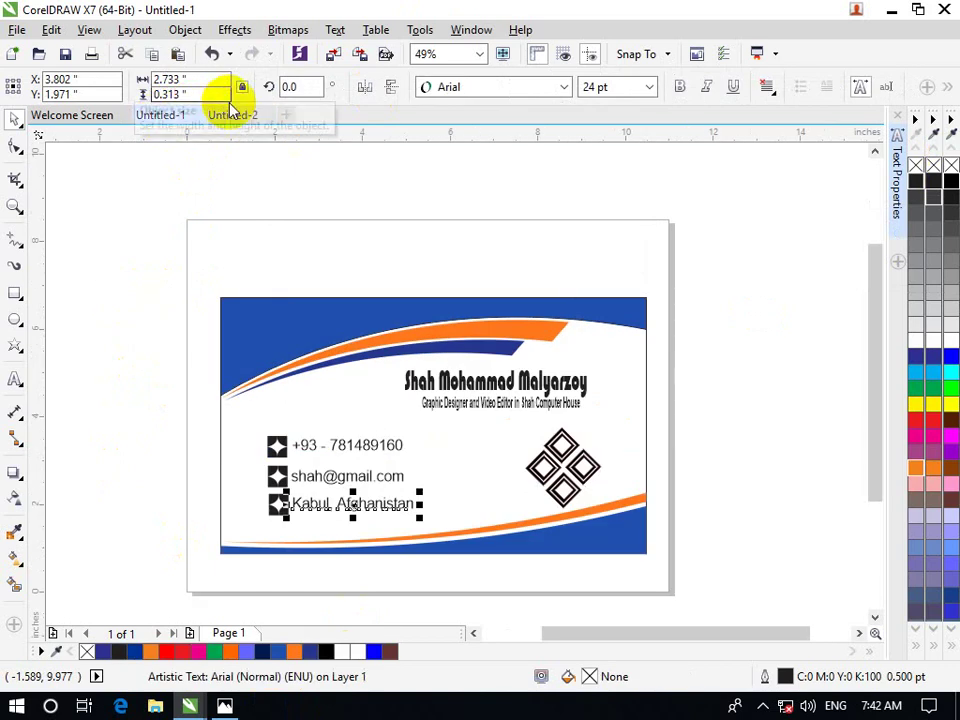
{"action": "left_click", "coordinate": [234, 117]}
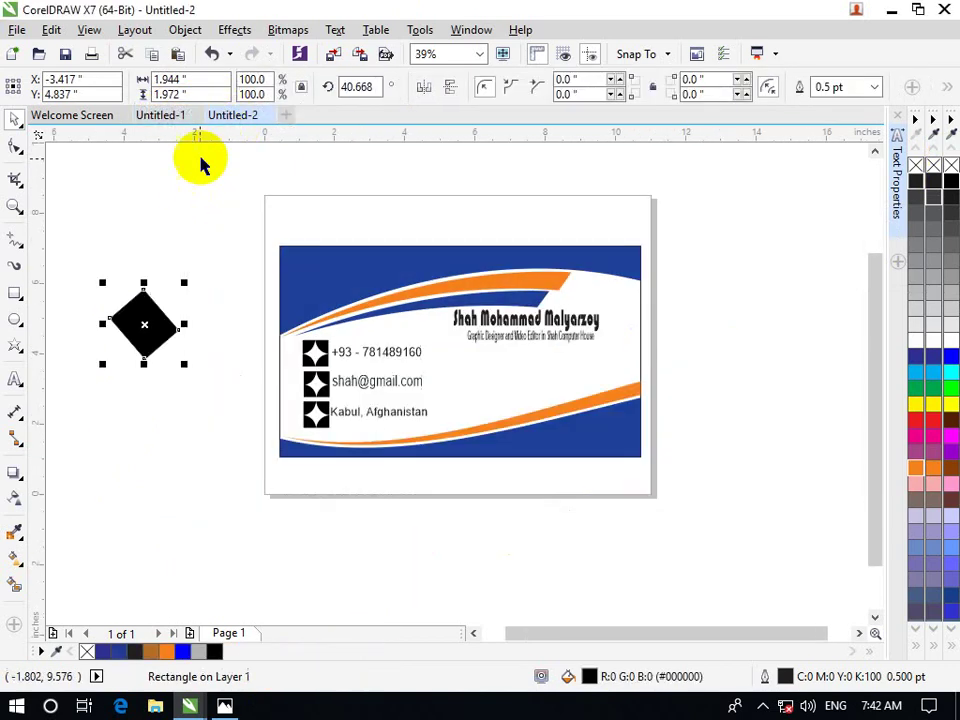
{"action": "left_click", "coordinate": [160, 115]}
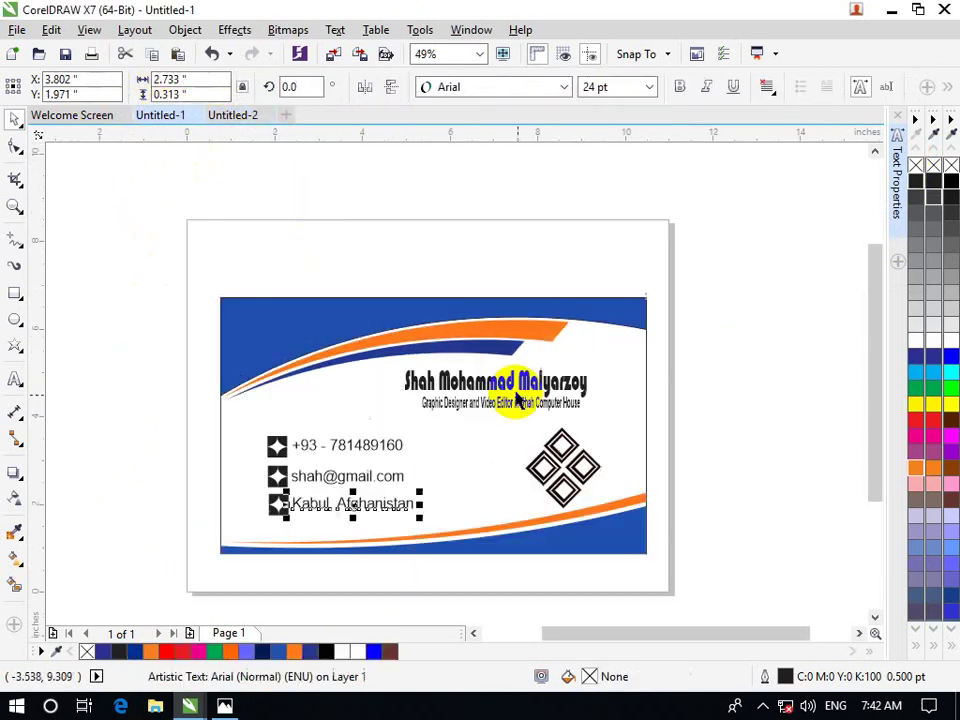
{"action": "left_click", "coordinate": [561, 437]}
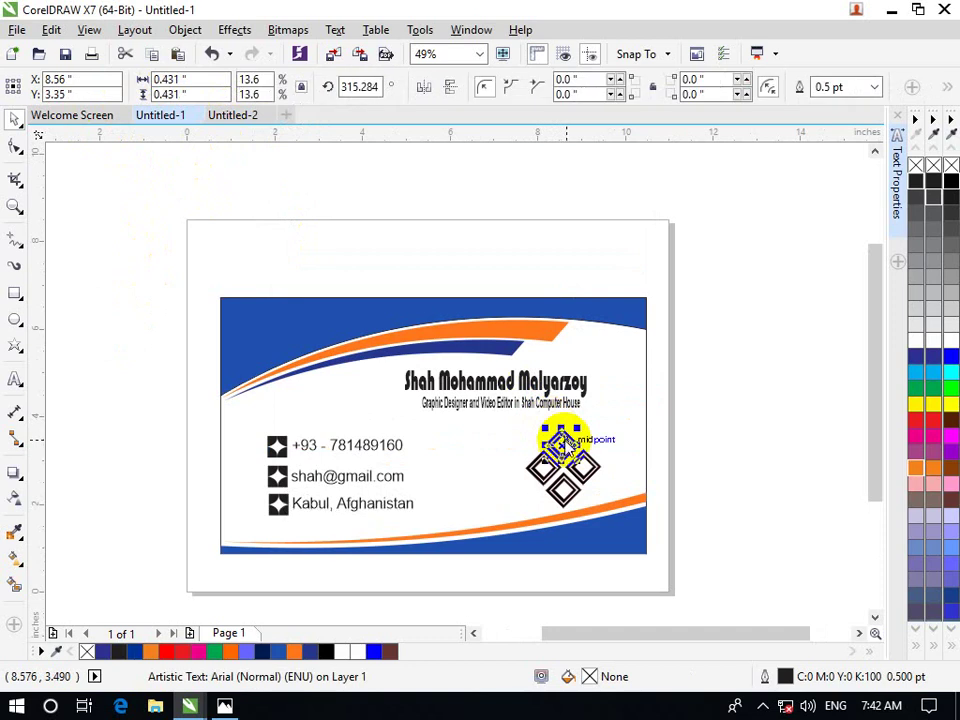
{"action": "left_click", "coordinate": [236, 116]}
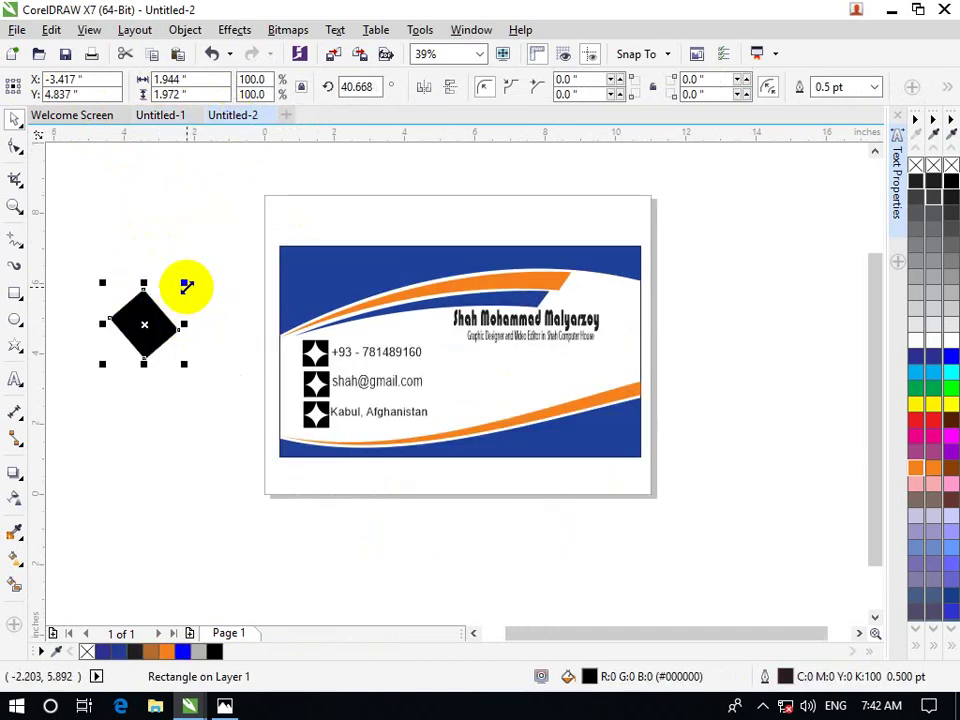
{"action": "left_click_drag", "start_coordinate": [184, 366], "coordinate": [168, 358]}
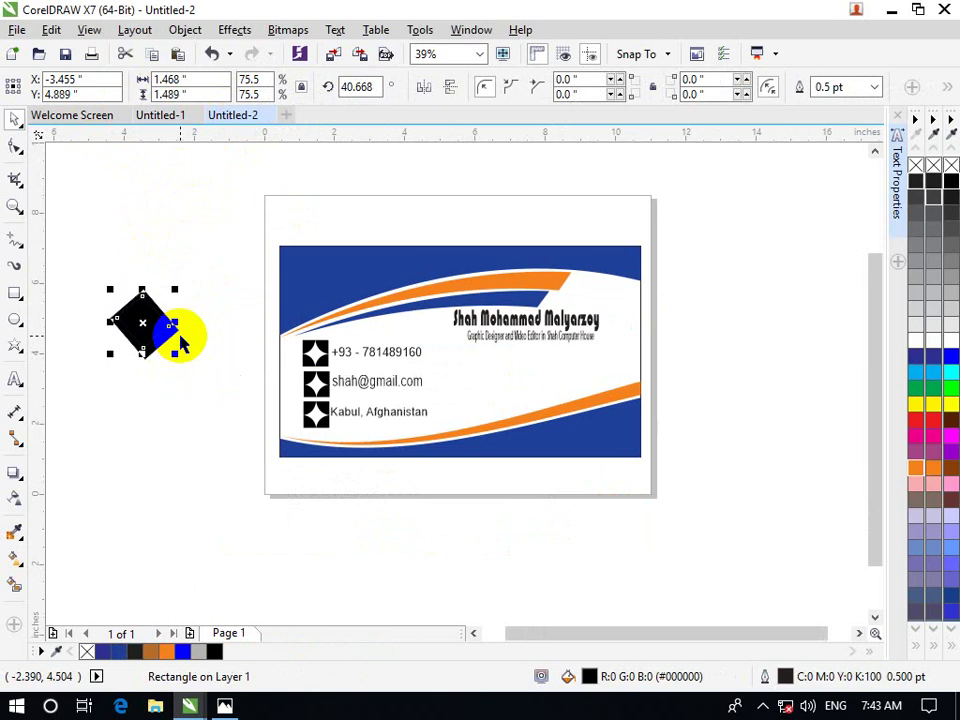
{"action": "left_click", "coordinate": [947, 342]}
{"action": "left_click", "coordinate": [205, 415]}
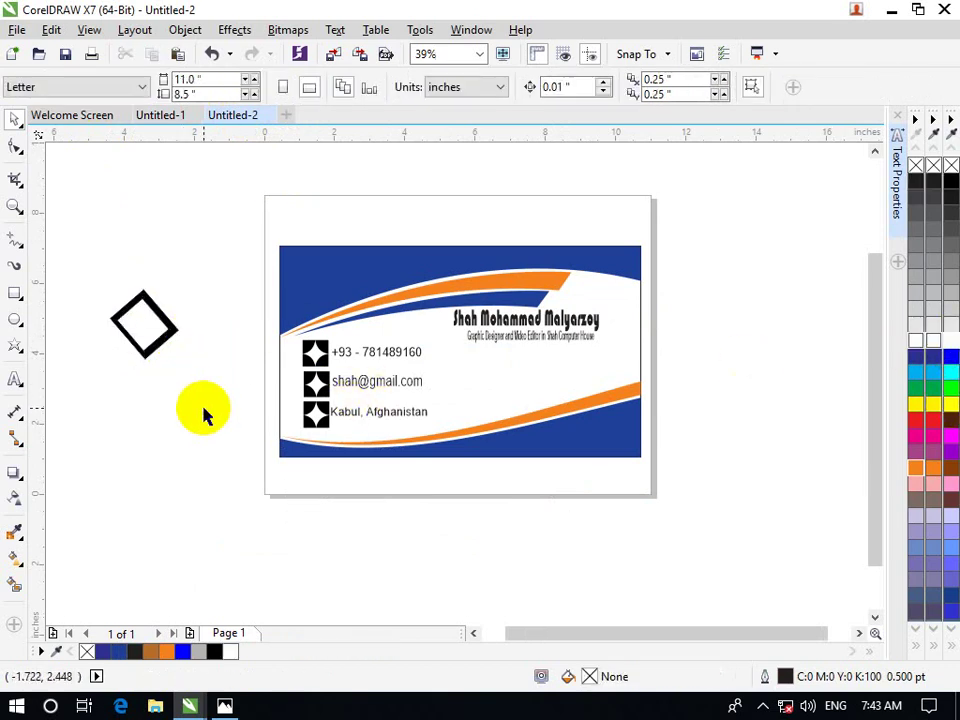
Delete the diamond shapes beside the page and draw a new rectangle about 1.95 by 2 inches there.
{"action": "left_click_drag", "start_coordinate": [86, 268], "coordinate": [182, 426]}
{"action": "key", "text": "Delete"}
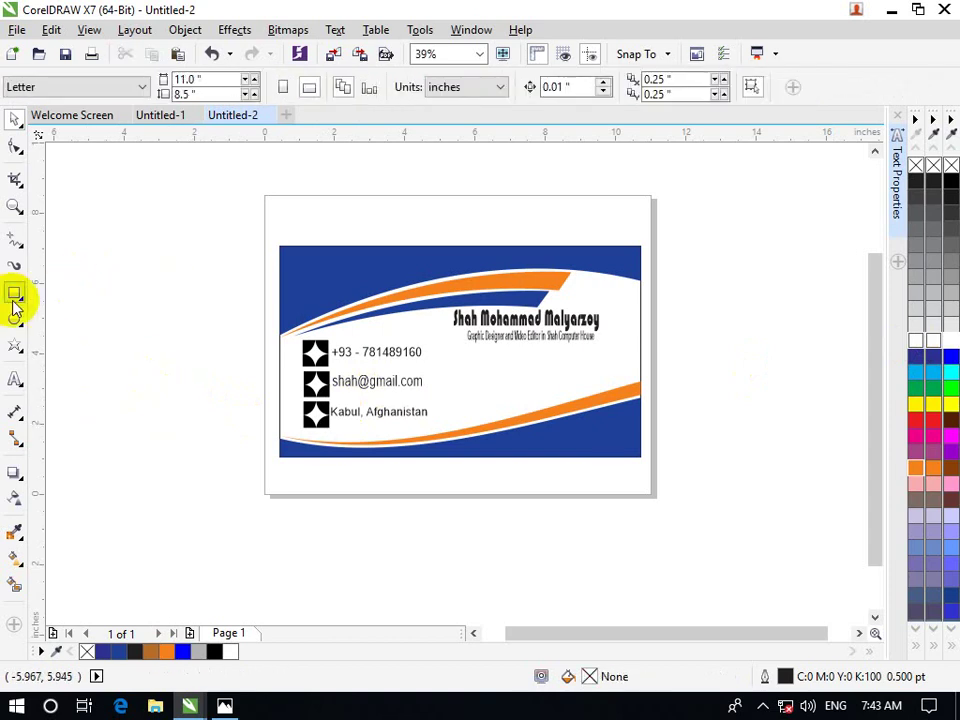
{"action": "left_click", "coordinate": [15, 292]}
{"action": "left_click_drag", "start_coordinate": [124, 333], "coordinate": [193, 404]}
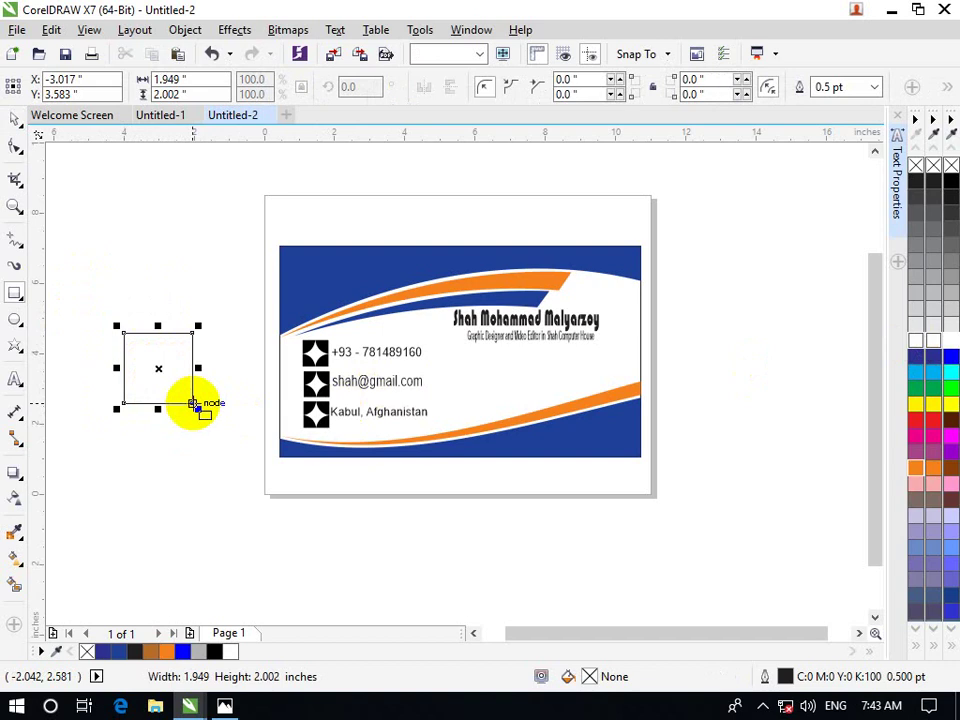
Rotate the new rectangle about 45.7 degrees into a diamond, fill it with black and deselect it.
{"action": "left_click", "coordinate": [15, 118]}
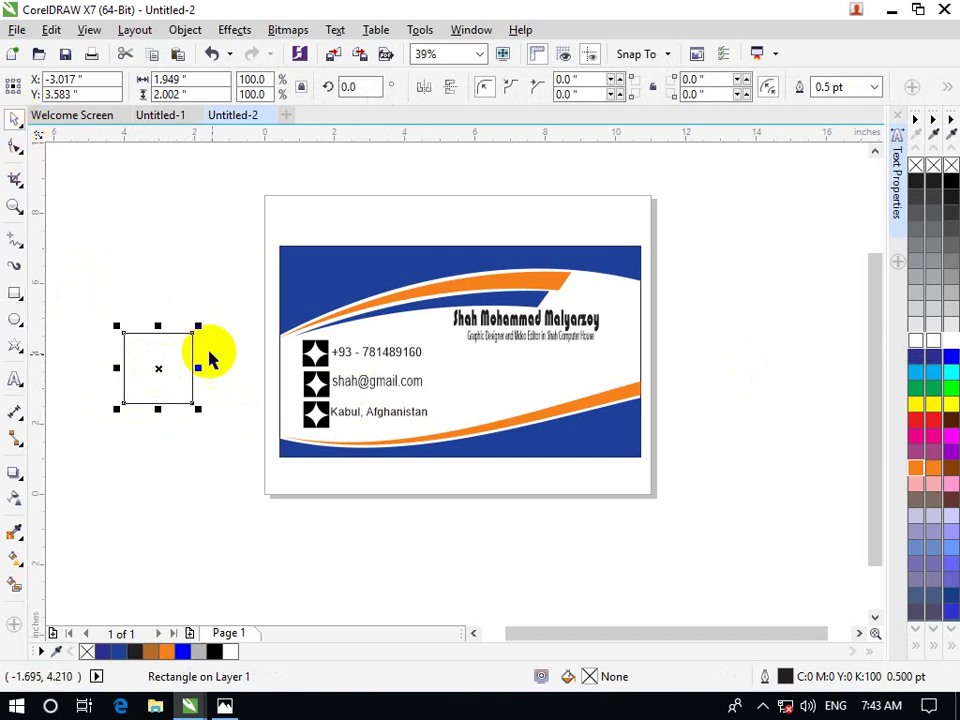
{"action": "left_click", "coordinate": [171, 354]}
{"action": "left_click_drag", "start_coordinate": [199, 328], "coordinate": [158, 310]}
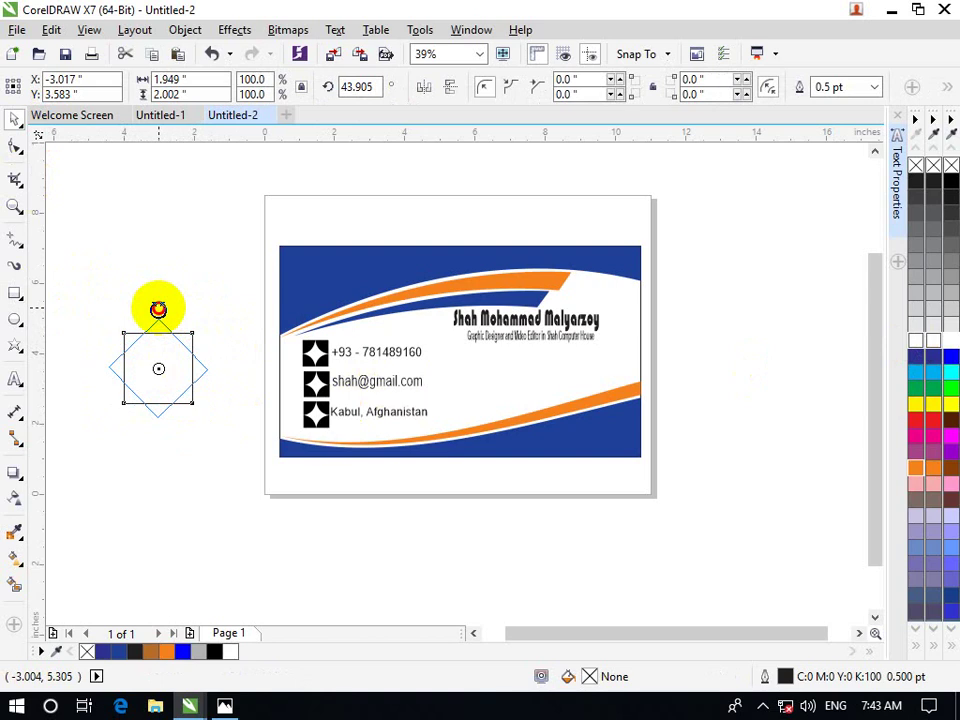
{"action": "left_click_drag", "start_coordinate": [158, 310], "coordinate": [155, 307]}
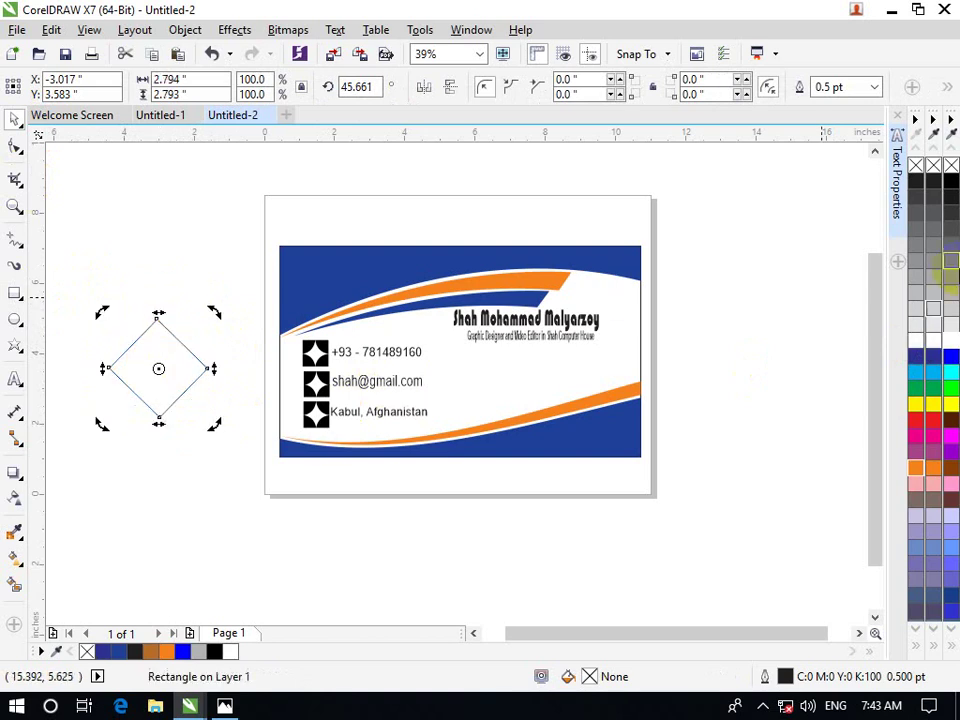
{"action": "left_click", "coordinate": [933, 181]}
{"action": "left_click", "coordinate": [125, 478]}
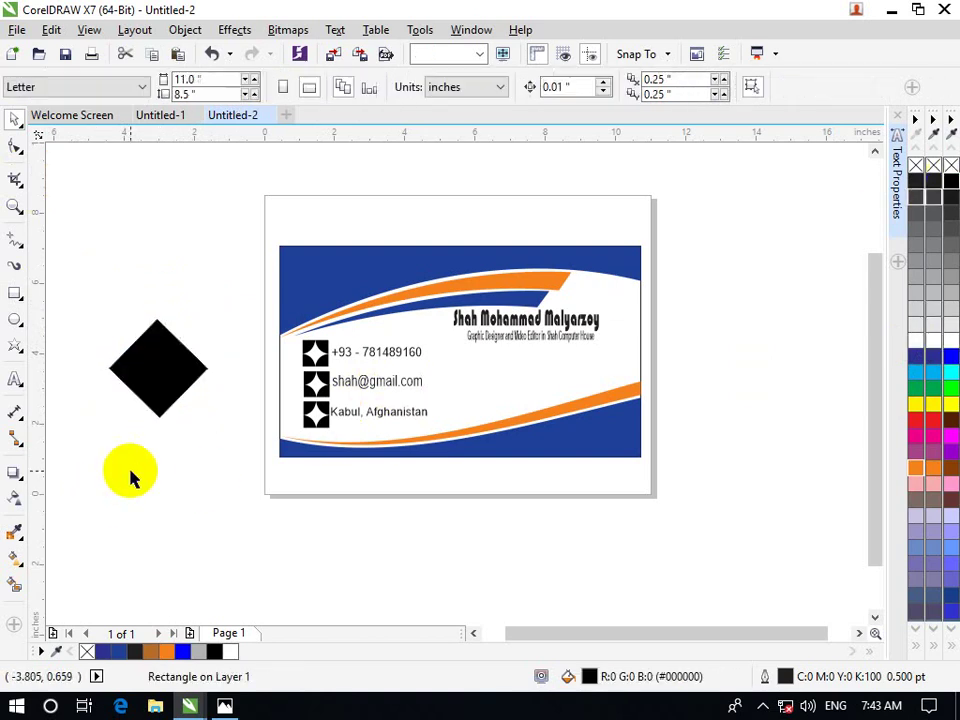
{"action": "left_click", "coordinate": [178, 338]}
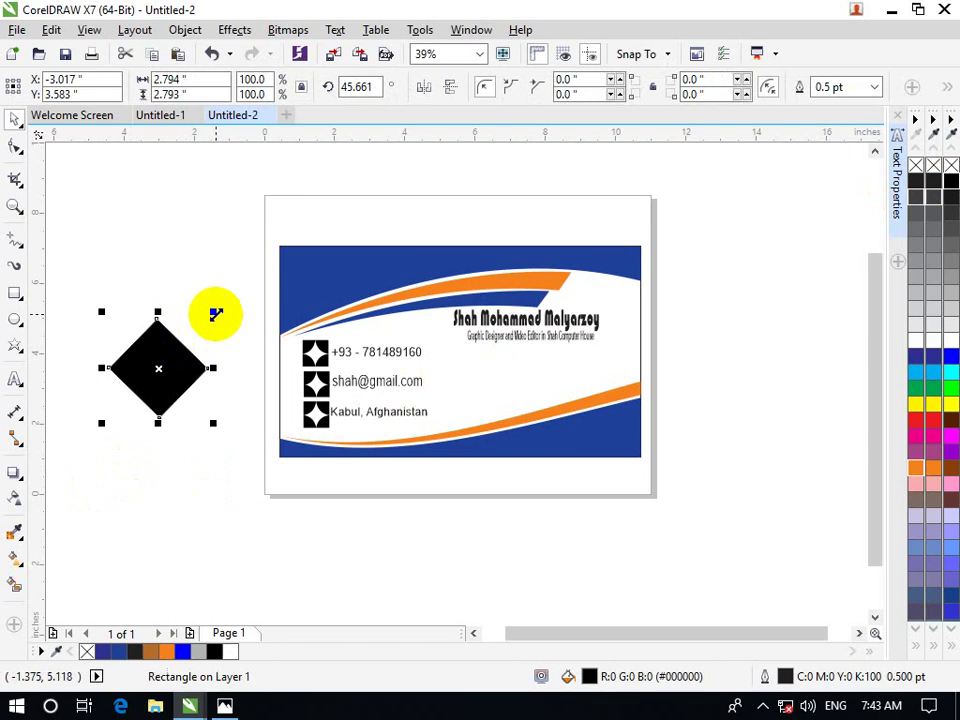
{"action": "left_click_drag", "start_coordinate": [215, 315], "coordinate": [146, 377]}
{"action": "left_click", "coordinate": [221, 444]}
Add a copy of the black diamond scaled to about 75%, fill it with white and centre it inside the original.
{"action": "left_click", "coordinate": [172, 395]}
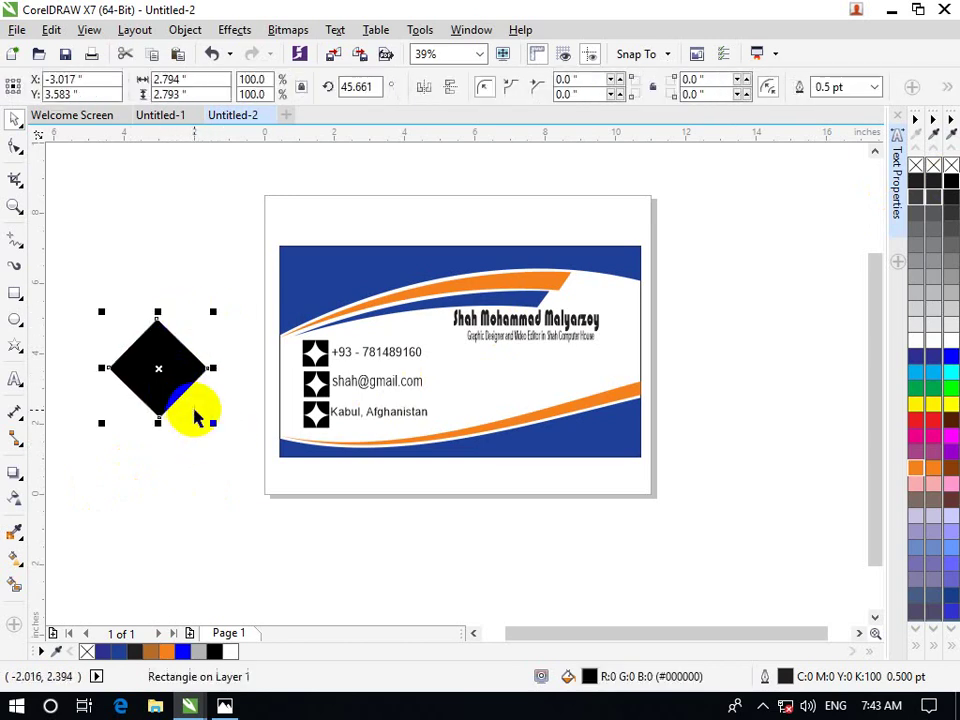
{"action": "left_click_drag", "start_coordinate": [213, 422], "coordinate": [190, 410]}
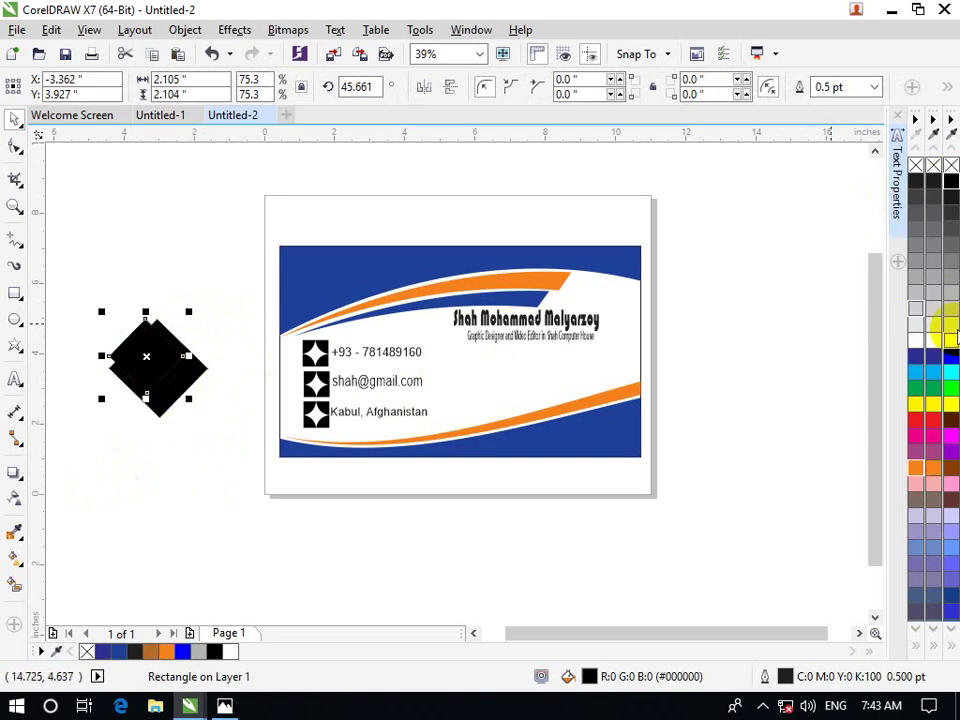
{"action": "left_click", "coordinate": [953, 348]}
{"action": "left_click_drag", "start_coordinate": [955, 345], "coordinate": [161, 369]}
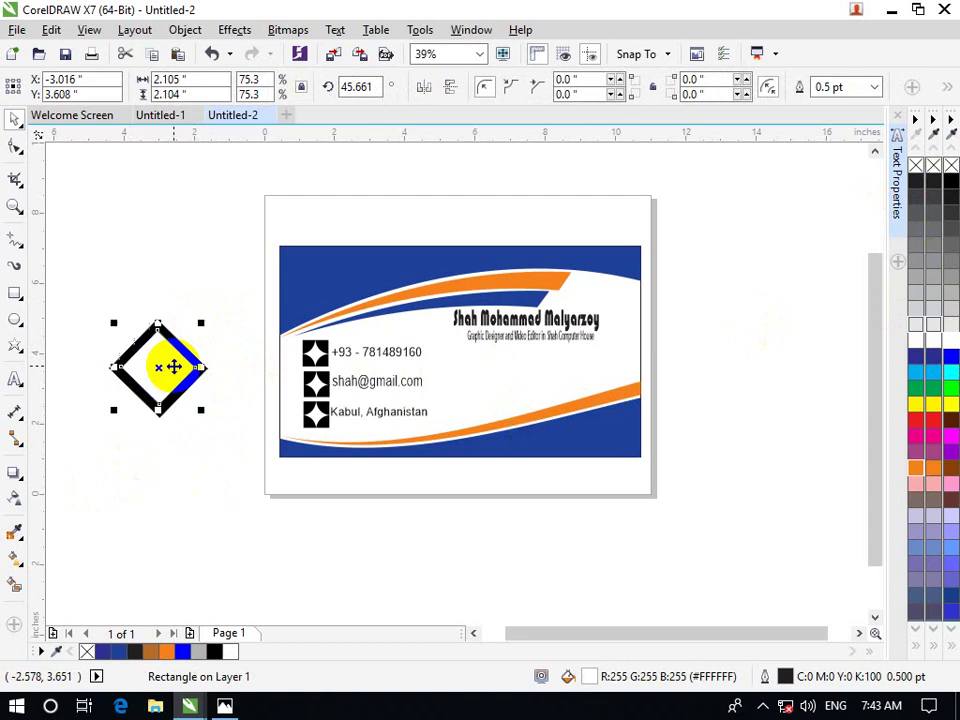
{"action": "left_click", "coordinate": [212, 439]}
Add a smaller copy of the white diamond, about 1.9 inches wide, centre it inside and fill it with black.
{"action": "left_click", "coordinate": [165, 372]}
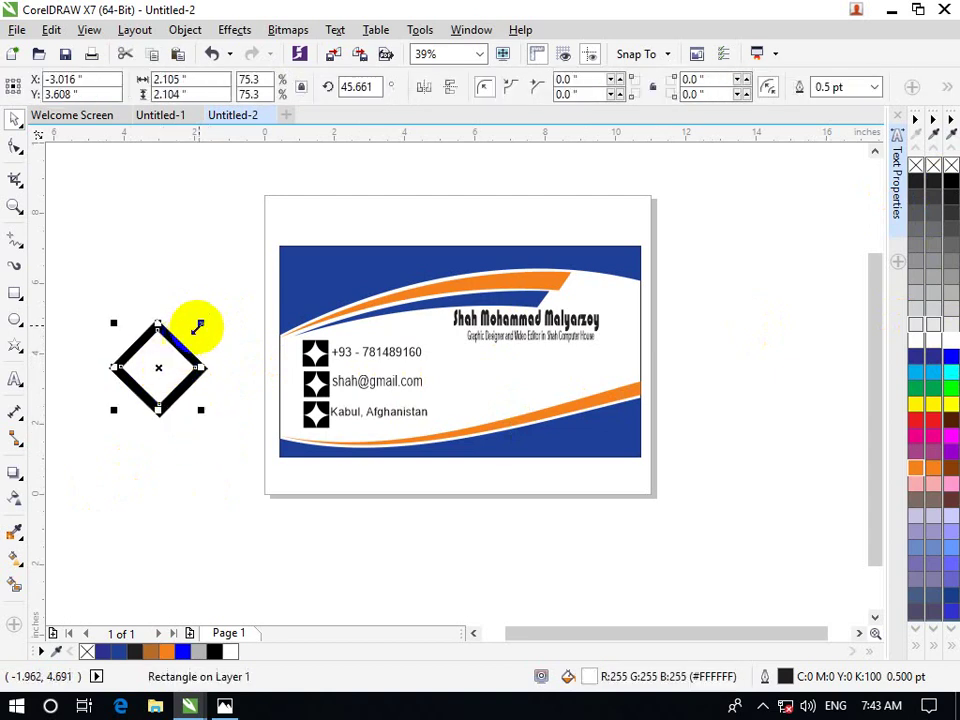
{"action": "mouse_move", "coordinate": [199, 321]}
{"action": "left_mouse_down"}
{"action": "mouse_move", "coordinate": [188, 330]}
{"action": "mouse_move", "coordinate": [199, 319]}
{"action": "left_mouse_up"}
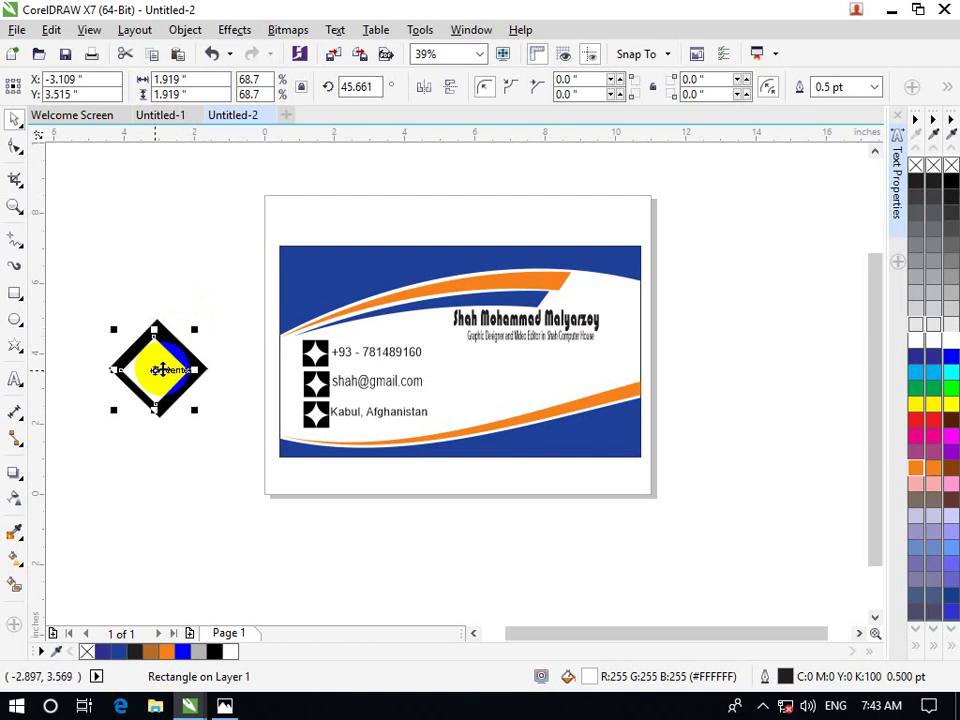
{"action": "left_click_drag", "start_coordinate": [162, 369], "coordinate": [197, 321]}
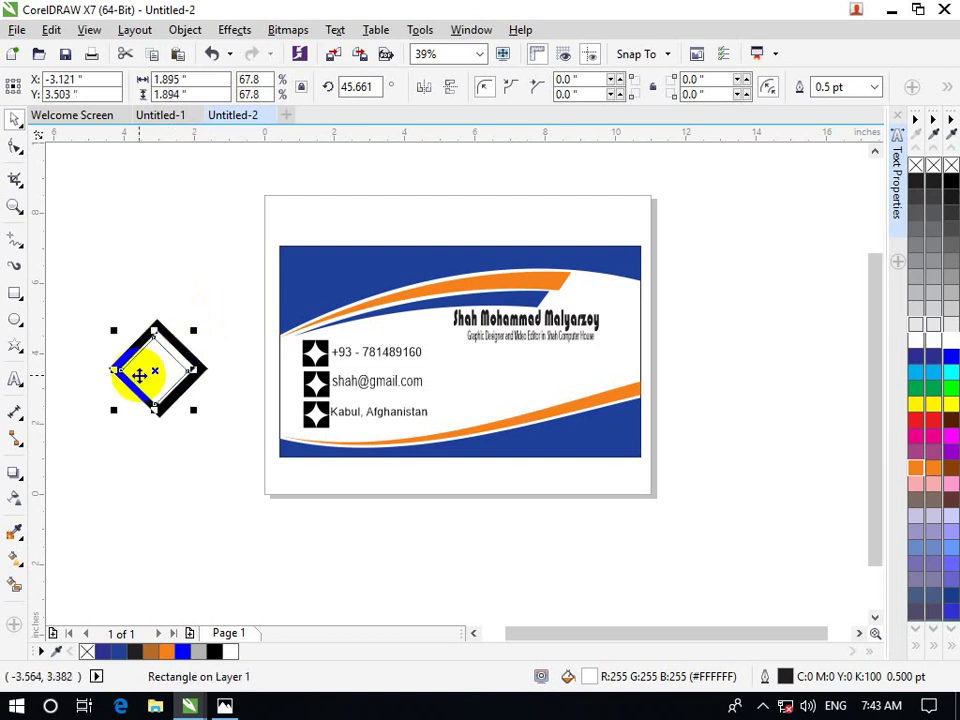
{"action": "left_click_drag", "start_coordinate": [170, 367], "coordinate": [184, 369]}
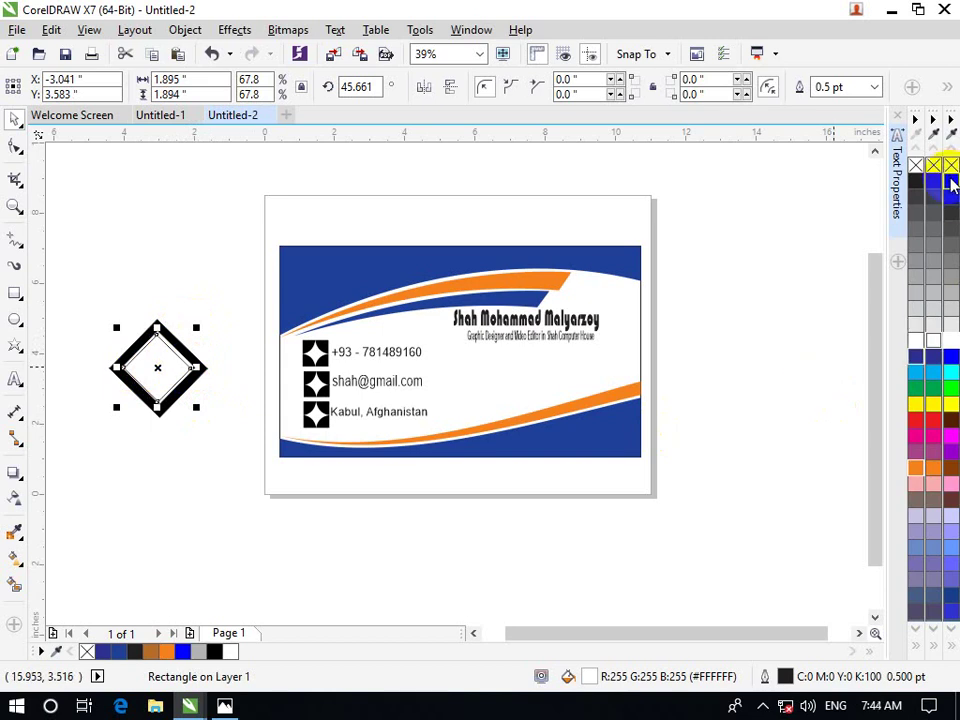
{"action": "left_click_drag", "start_coordinate": [952, 183], "coordinate": [165, 380]}
Add an innermost diamond copy about 1.64 inches wide, fill it with white and nudge it to the centre.
{"action": "left_click_drag", "start_coordinate": [197, 325], "coordinate": [187, 334]}
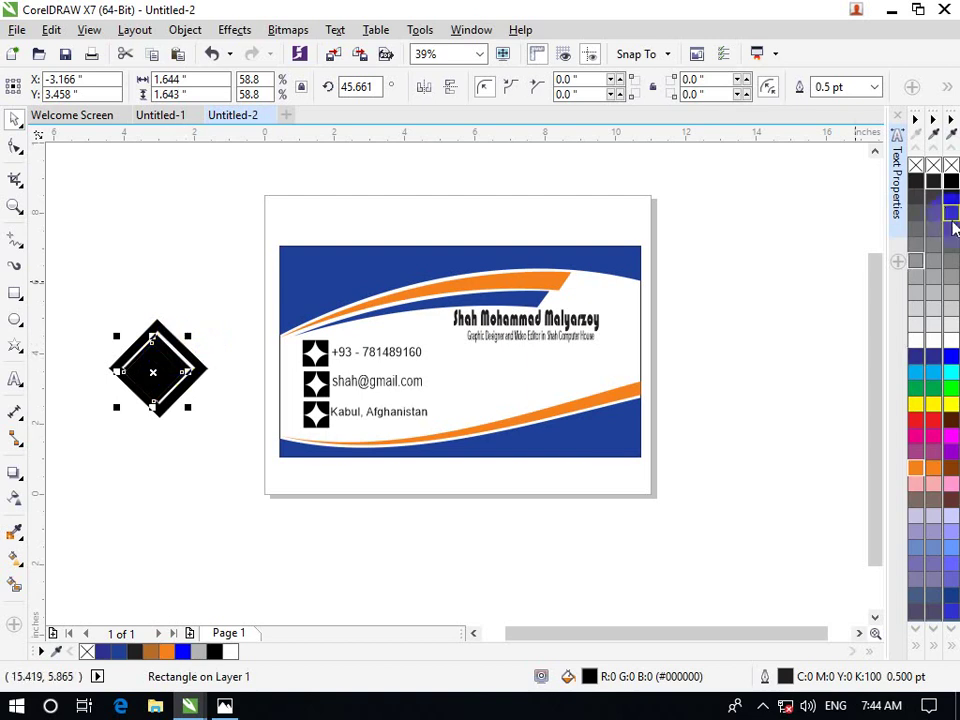
{"action": "left_click", "coordinate": [950, 349]}
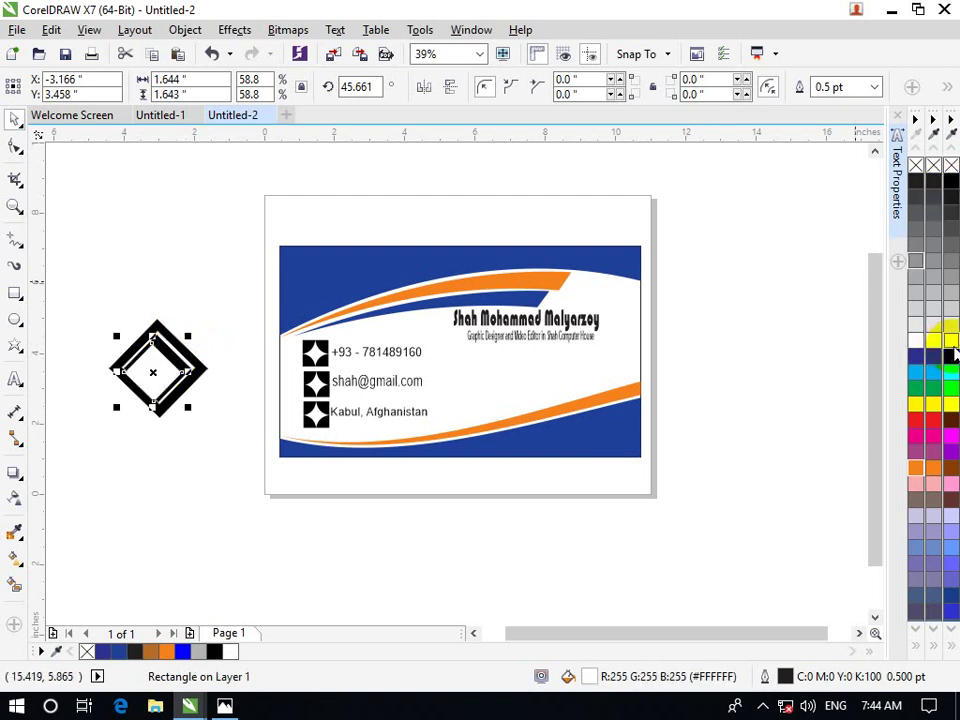
{"action": "key", "text": "Right"}
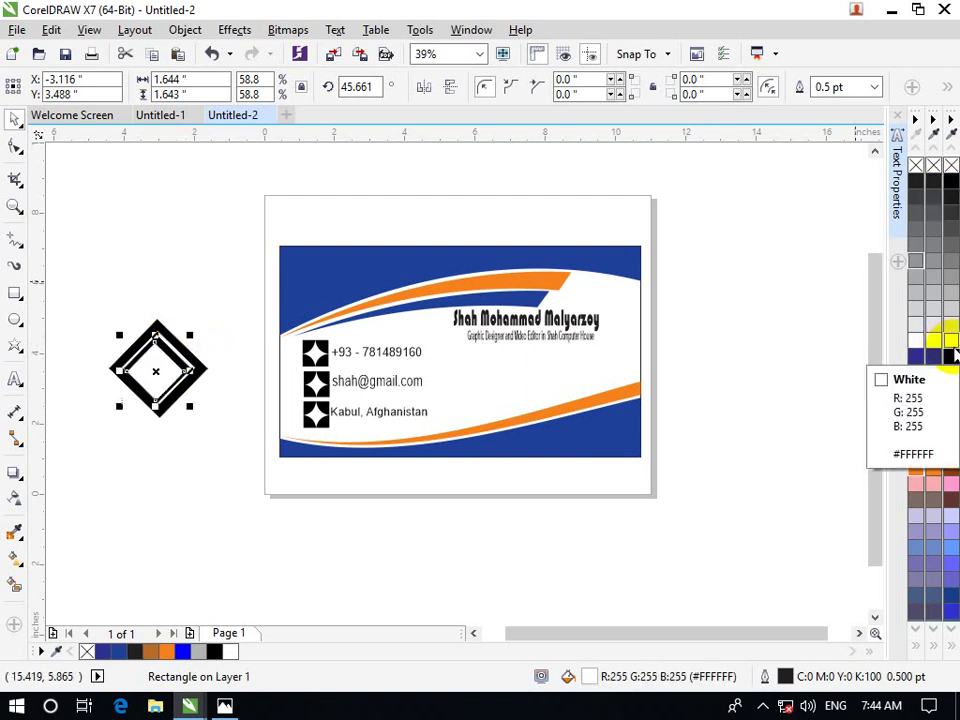
{"action": "key", "text": "Up"}
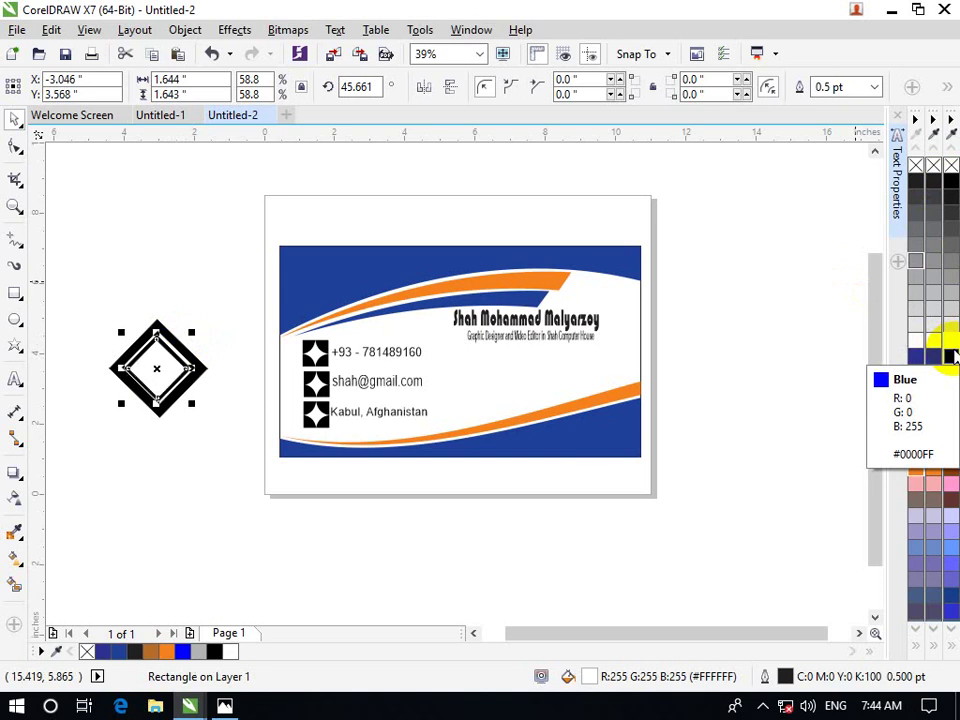
{"action": "left_click", "coordinate": [202, 488]}
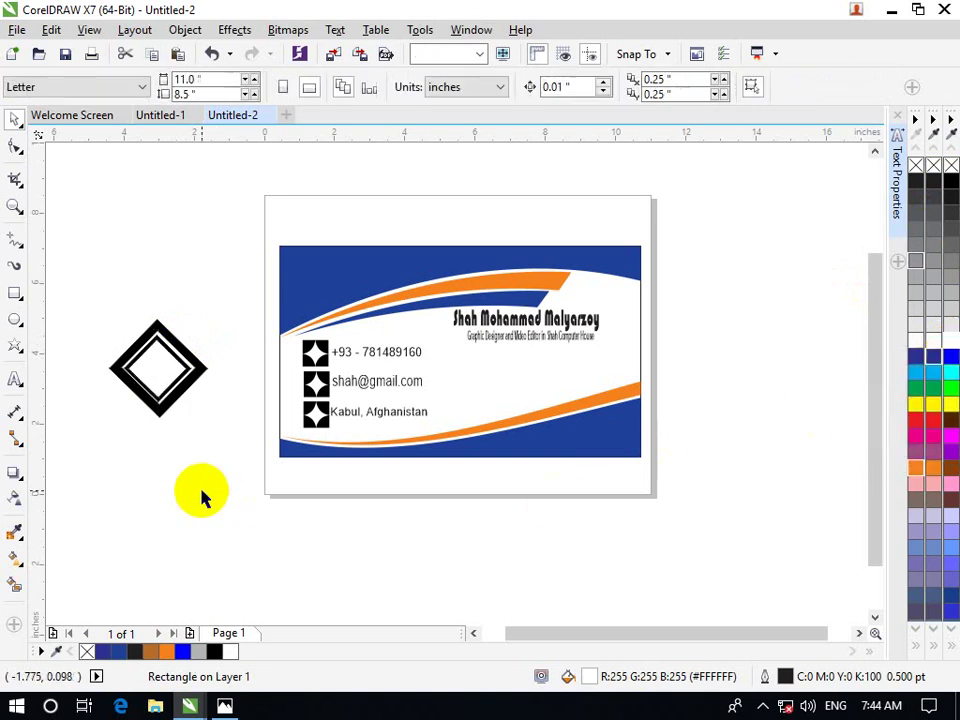
Shrink the four nested diamonds to about 0.79 inch, place them below the card's name text and add a copy diagonally down to the left.
{"action": "left_click_drag", "start_coordinate": [210, 289], "coordinate": [129, 467]}
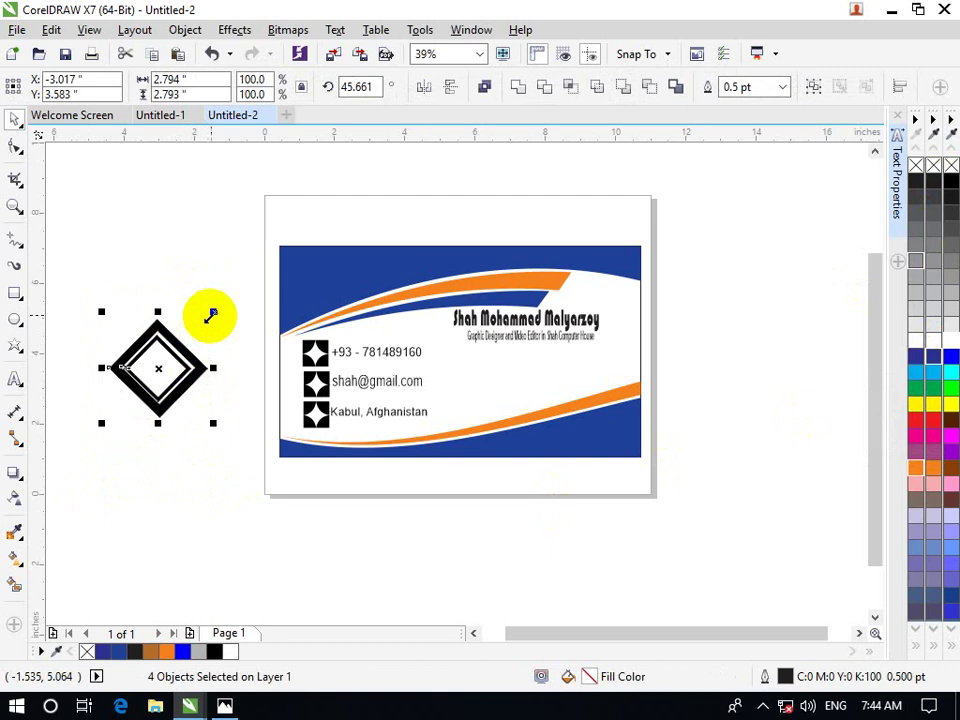
{"action": "left_click_drag", "start_coordinate": [206, 317], "coordinate": [541, 381]}
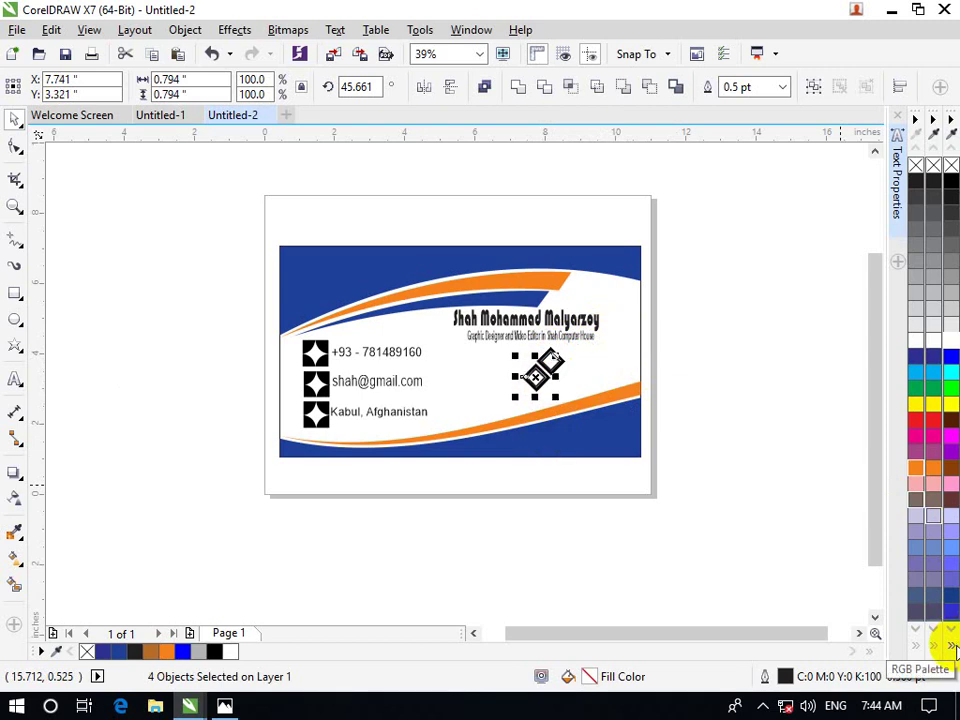
Add two more nested diamond copies at the logo's right and bottom corners, nudging the right one inward to close the gap.
{"action": "left_click_drag", "start_coordinate": [538, 393], "coordinate": [566, 379]}
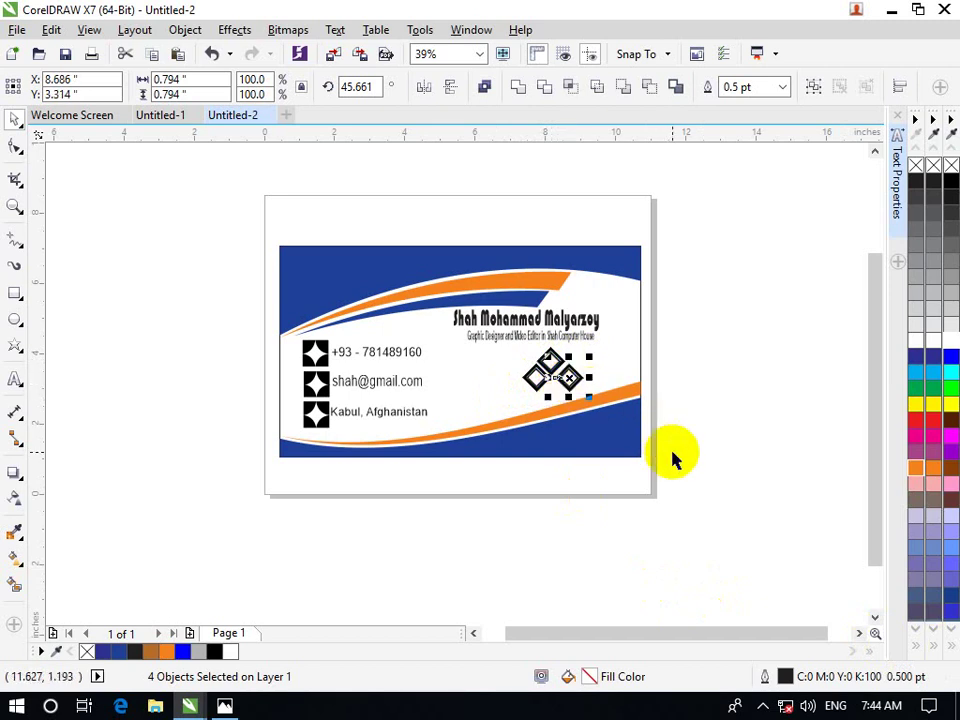
{"action": "key", "text": "Left"}
{"action": "key", "text": "Left"}
{"action": "key", "text": "Left"}
{"action": "key", "text": "Left"}
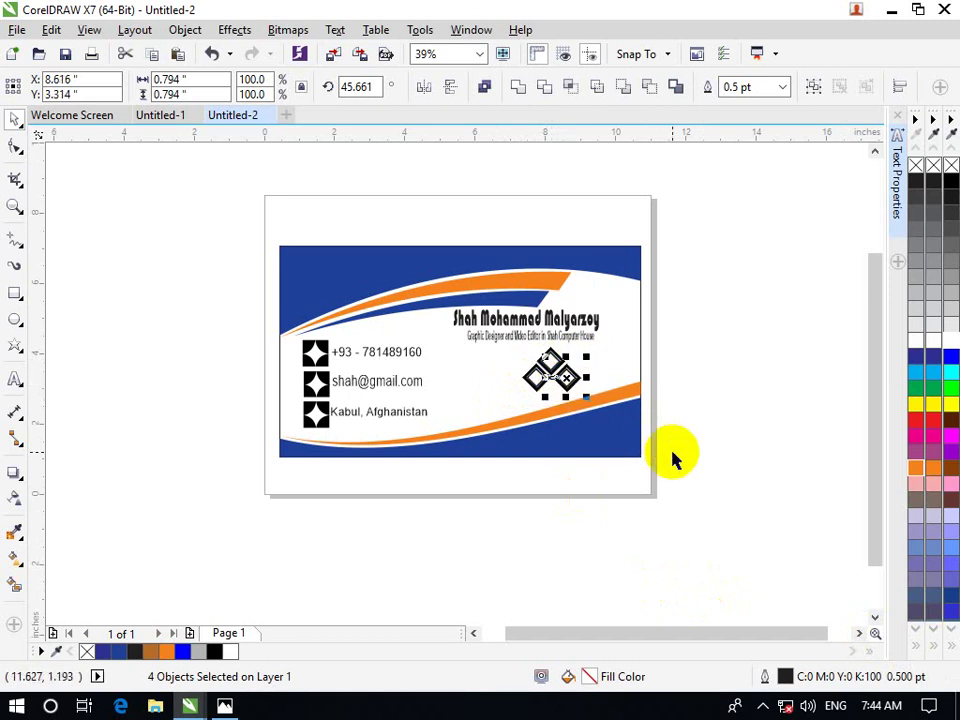
{"action": "key", "text": "Up"}
{"action": "mouse_move", "coordinate": [569, 386]}
{"action": "left_mouse_down"}
{"action": "mouse_move", "coordinate": [550, 400]}
{"action": "mouse_move", "coordinate": [551, 392]}
{"action": "left_mouse_up"}
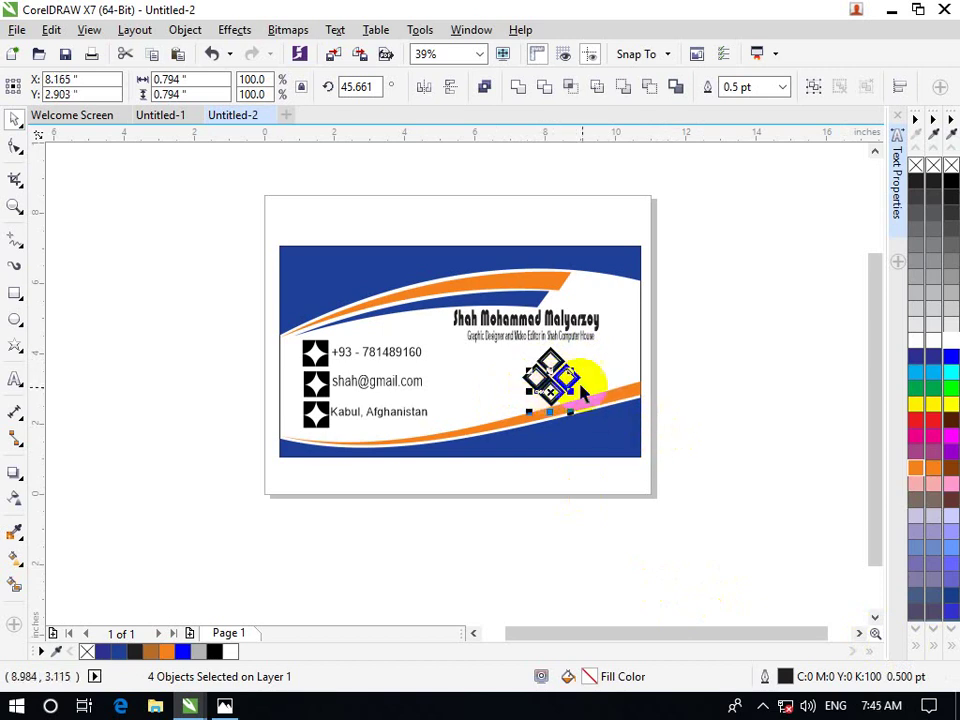
{"action": "left_click", "coordinate": [739, 448]}
Select the logo's left, right and bottom diamonds, nudge them slightly up toward the top diamond and deselect them.
{"action": "left_click_drag", "start_coordinate": [765, 295], "coordinate": [427, 530]}
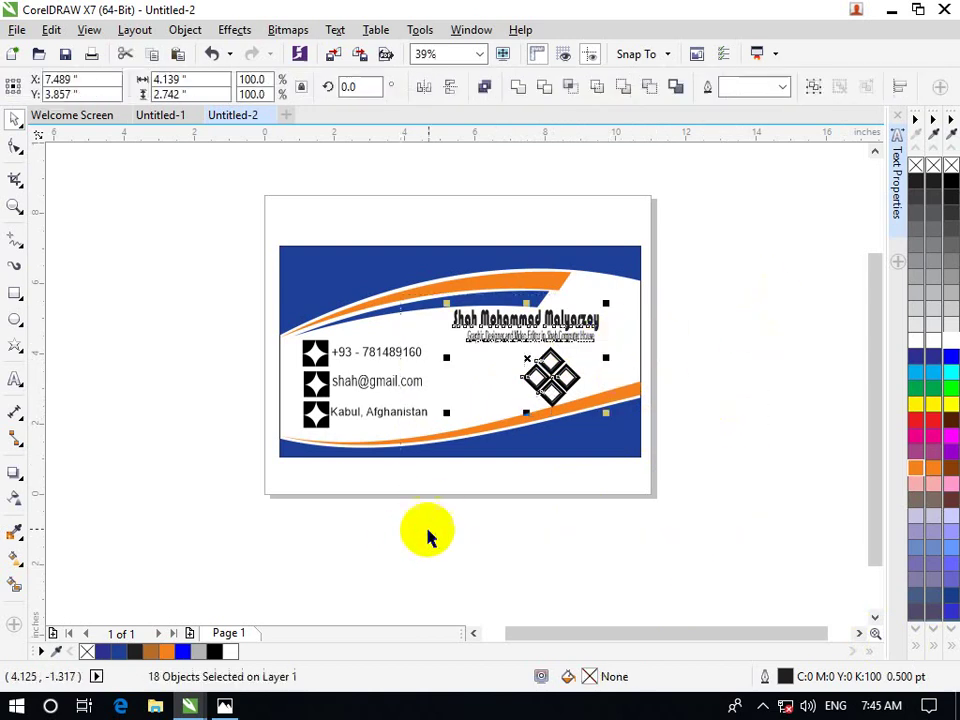
{"action": "left_click", "coordinate": [735, 354]}
{"action": "left_click", "coordinate": [550, 378]}
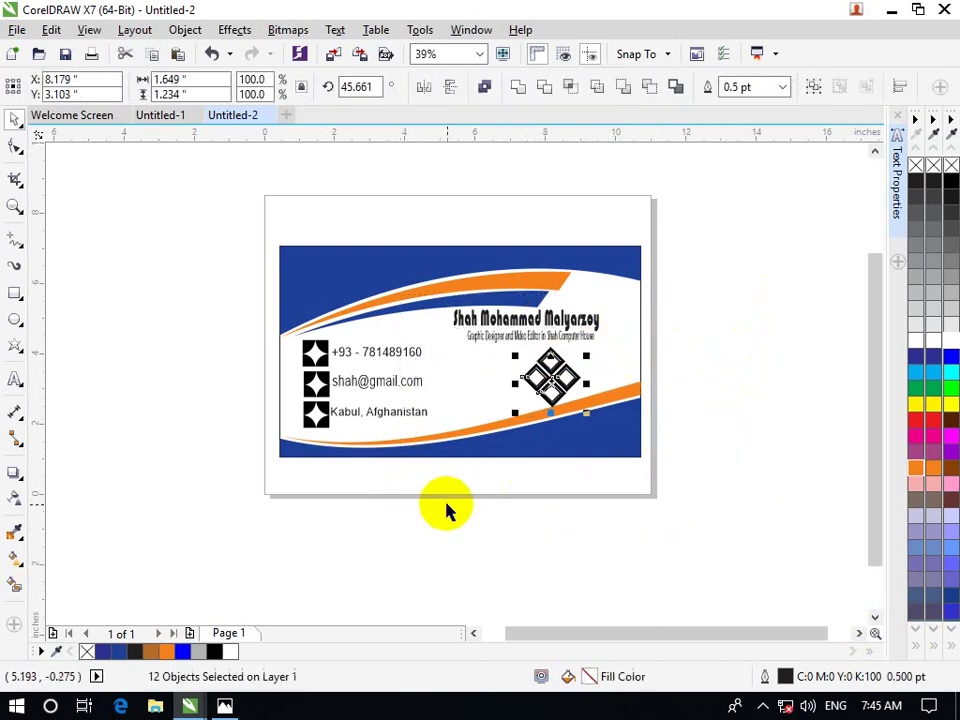
{"action": "key", "text": "Up"}
{"action": "key", "text": "Up"}
{"action": "key", "text": "Up"}
{"action": "key", "text": "Up"}
{"action": "key", "text": "Up"}
{"action": "key", "text": "Up"}
{"action": "key", "text": "Up"}
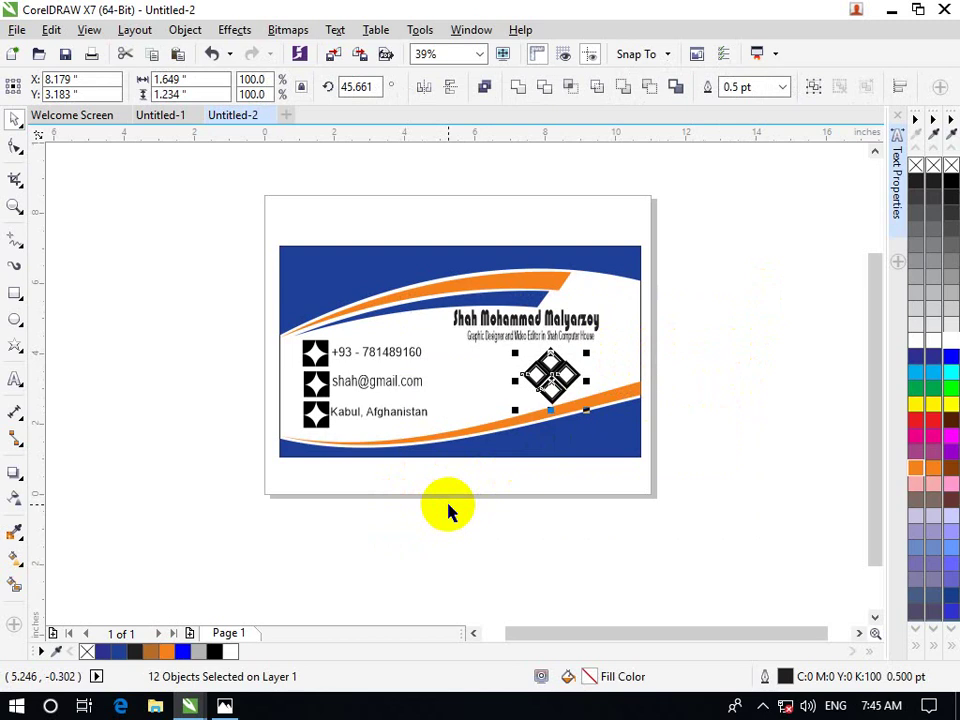
{"action": "left_click", "coordinate": [762, 408]}
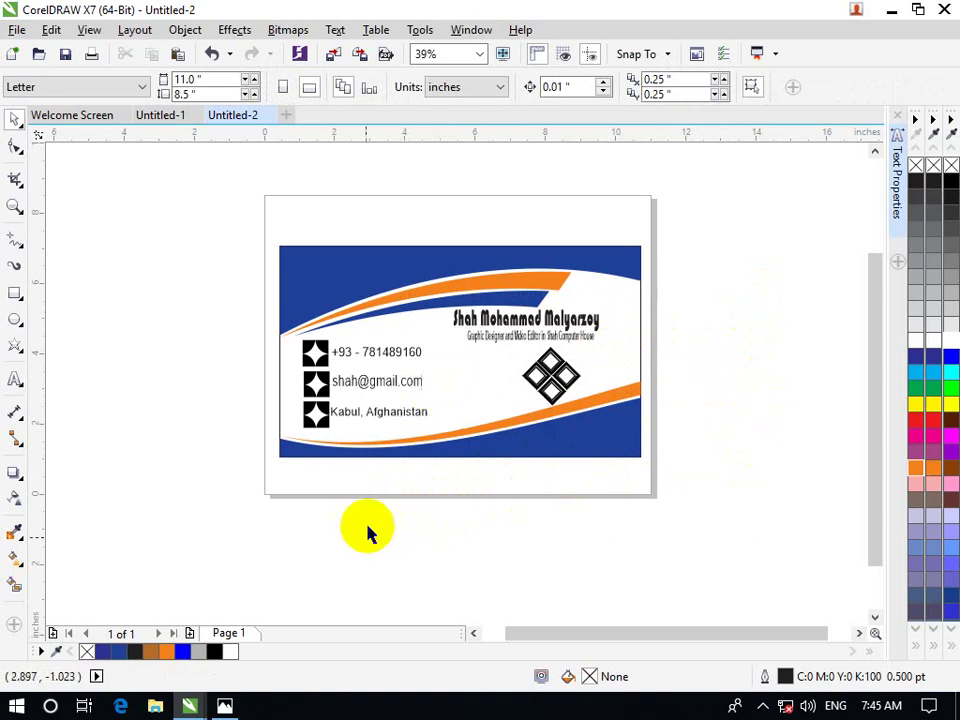
Remove the outline from all objects of the business card and deselect them.
{"action": "left_click", "coordinate": [615, 246]}
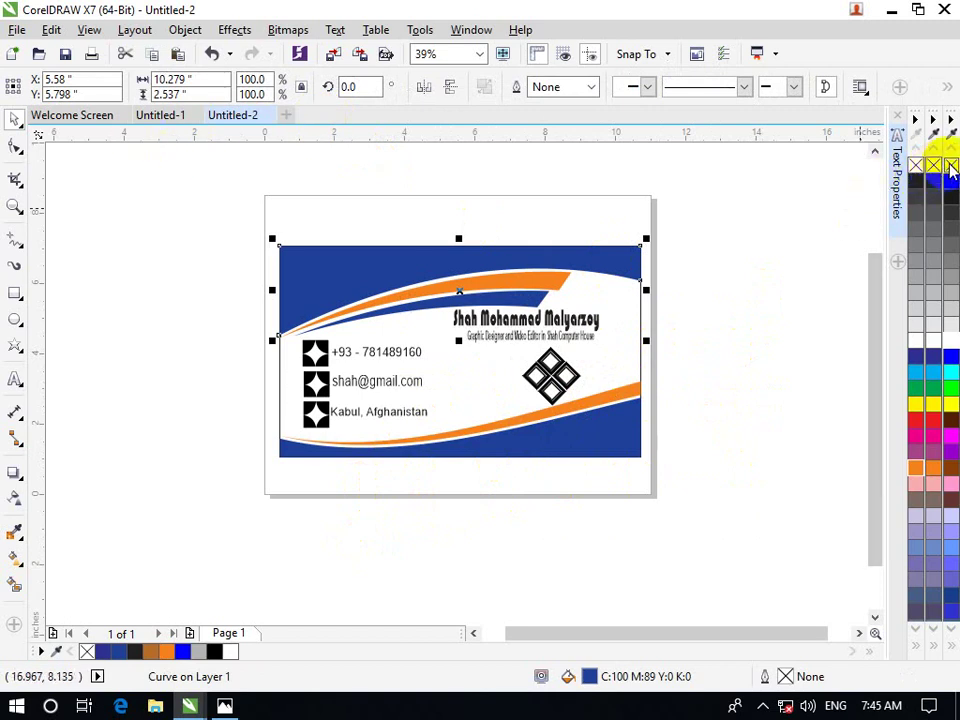
{"action": "left_click", "coordinate": [671, 300]}
{"action": "left_click_drag", "start_coordinate": [743, 205], "coordinate": [150, 605]}
{"action": "right_click", "coordinate": [952, 166]}
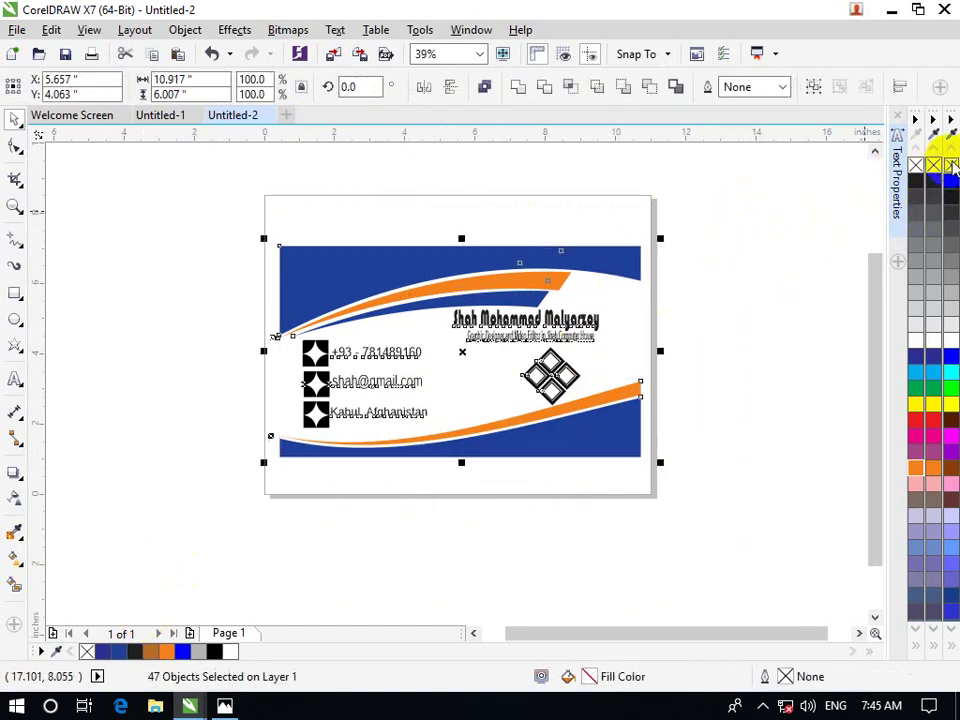
{"action": "left_click", "coordinate": [765, 340]}
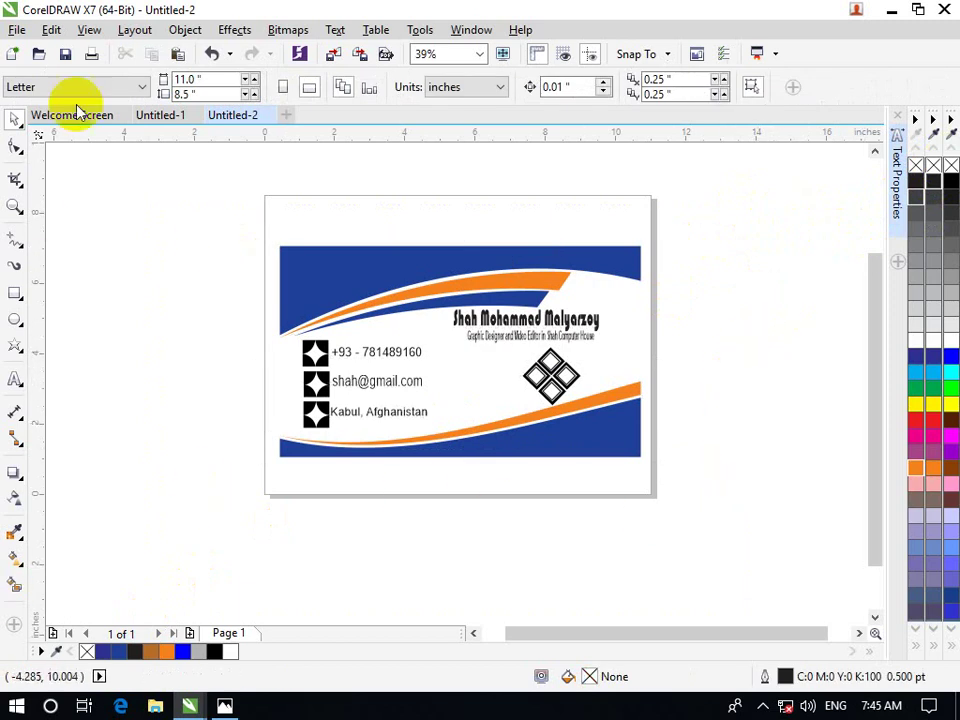
Create a folder named Corel Draw Projects on the Desktop from within the Export dialog, open it and cancel the export.
{"action": "left_click", "coordinate": [18, 29]}
{"action": "left_click", "coordinate": [56, 338]}
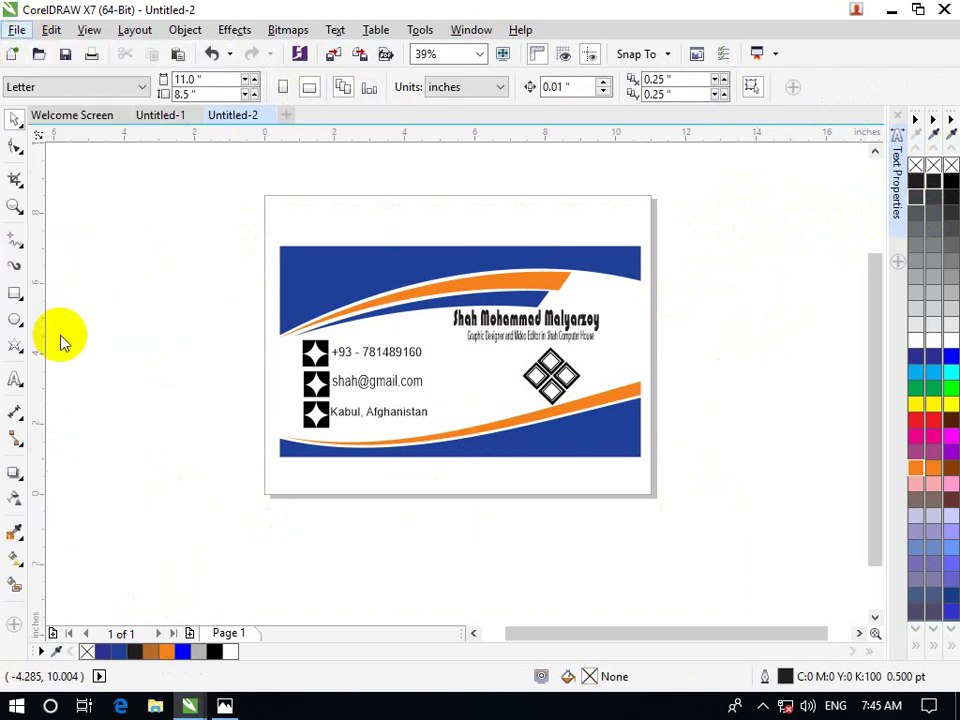
{"action": "left_click", "coordinate": [271, 383]}
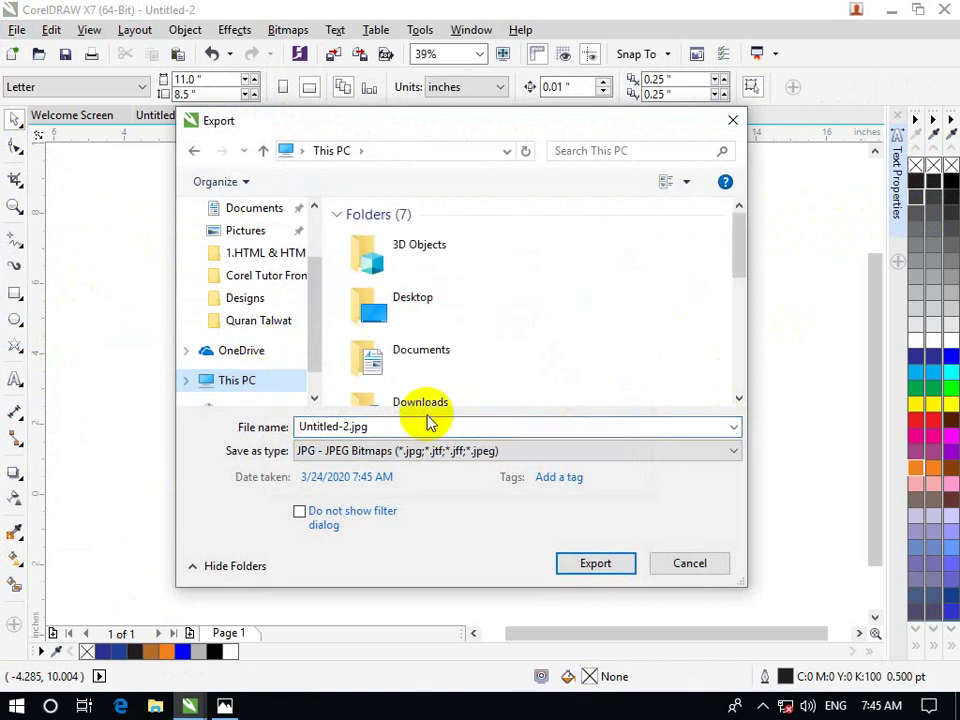
{"action": "left_click_drag", "start_coordinate": [741, 261], "coordinate": [741, 360]}
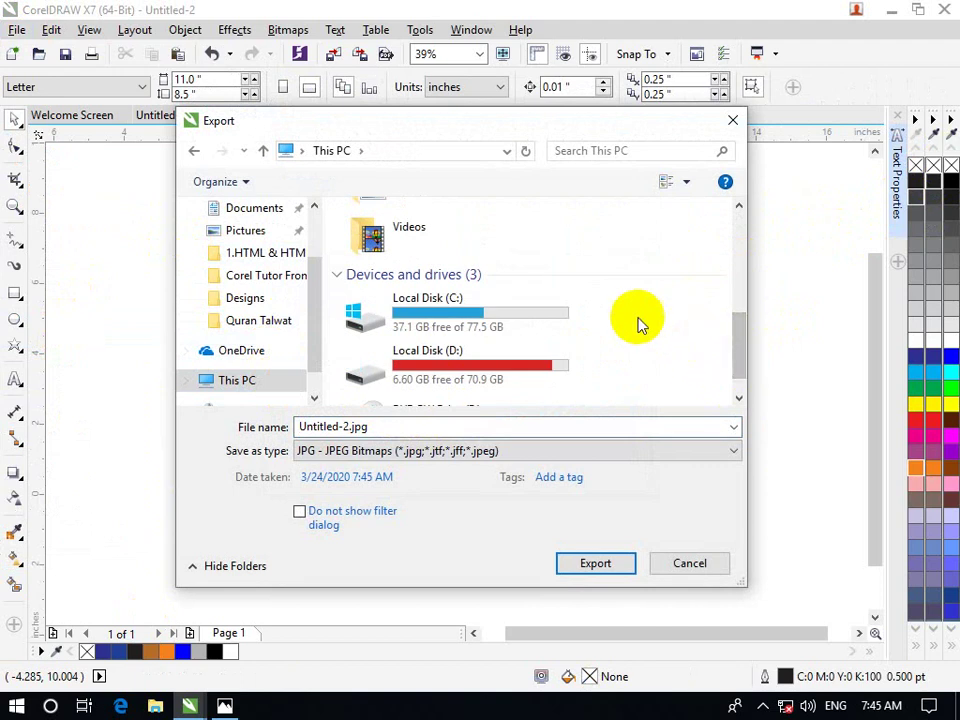
{"action": "scroll", "coordinate": [290, 246], "scroll_direction": "up", "scroll_amount": 2}
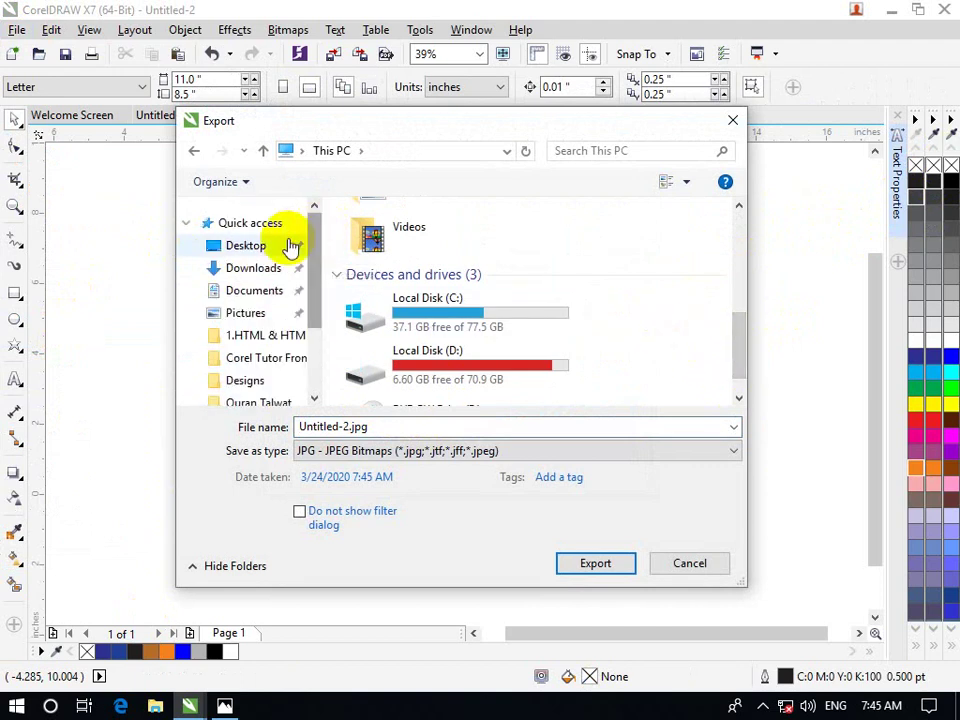
{"action": "left_click", "coordinate": [250, 246]}
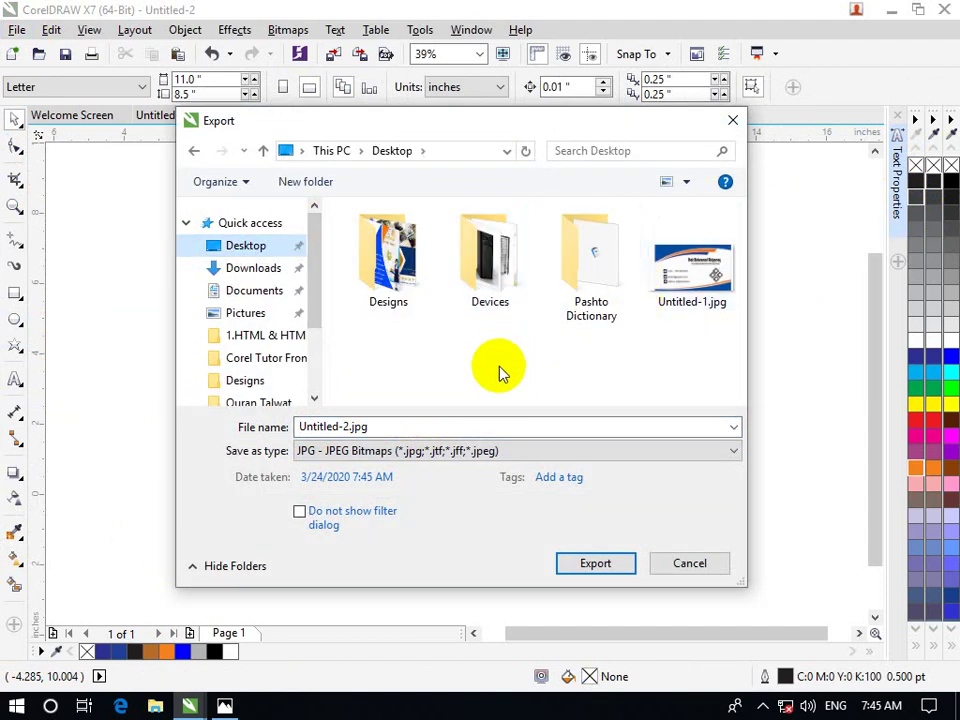
{"action": "key", "text": "ctrl+shift+n"}
{"action": "type", "text": "Cor"}
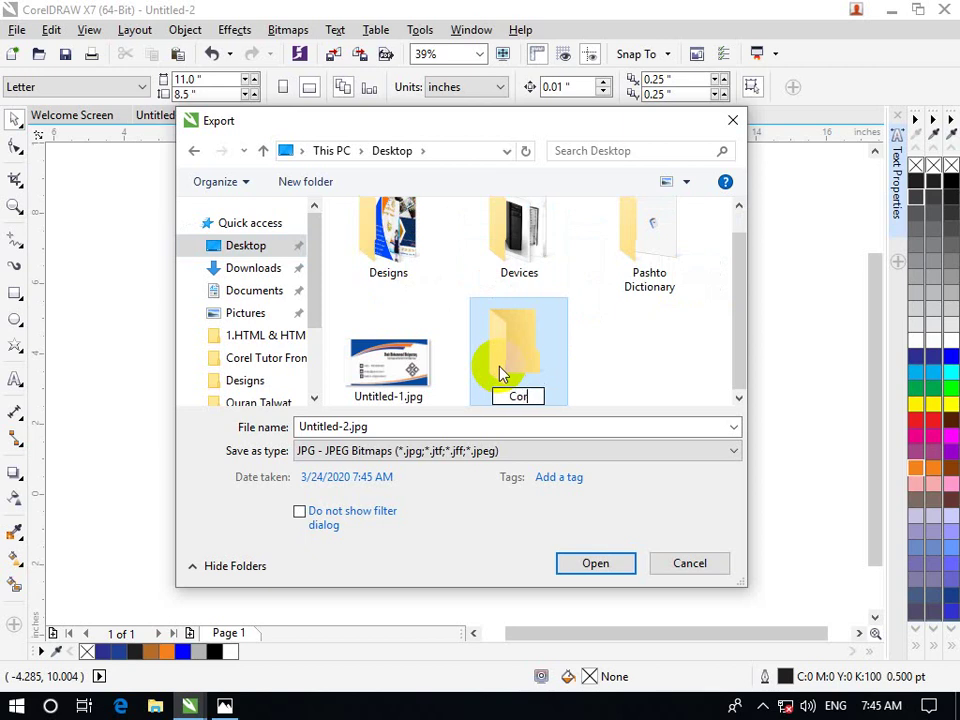
{"action": "type", "text": "el Draw Pro"}
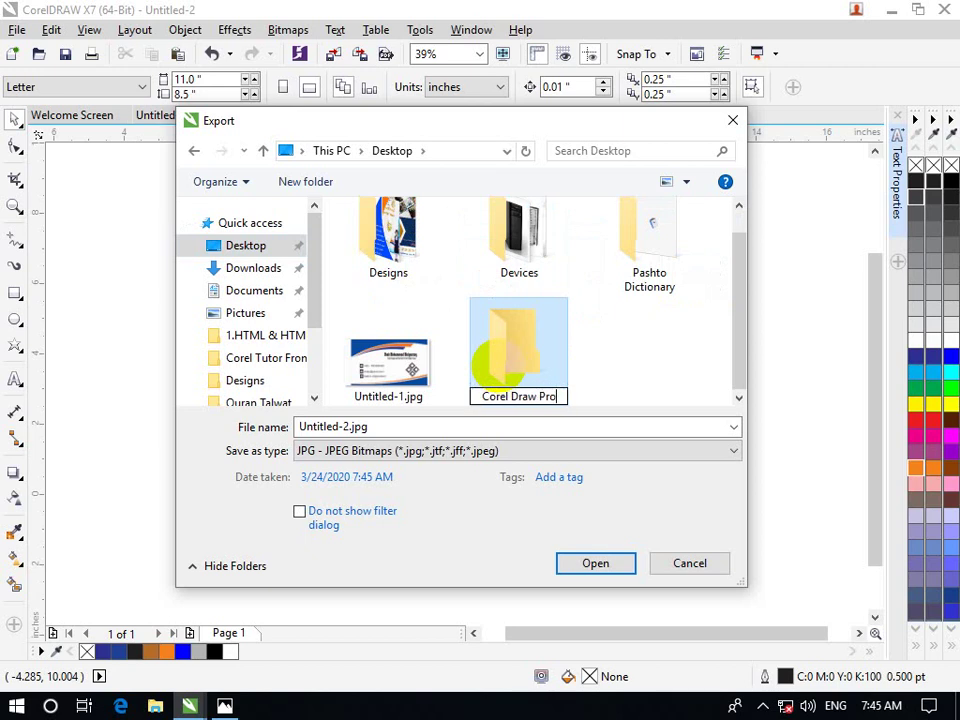
{"action": "type", "text": "jects"}
{"action": "key", "text": "Return"}
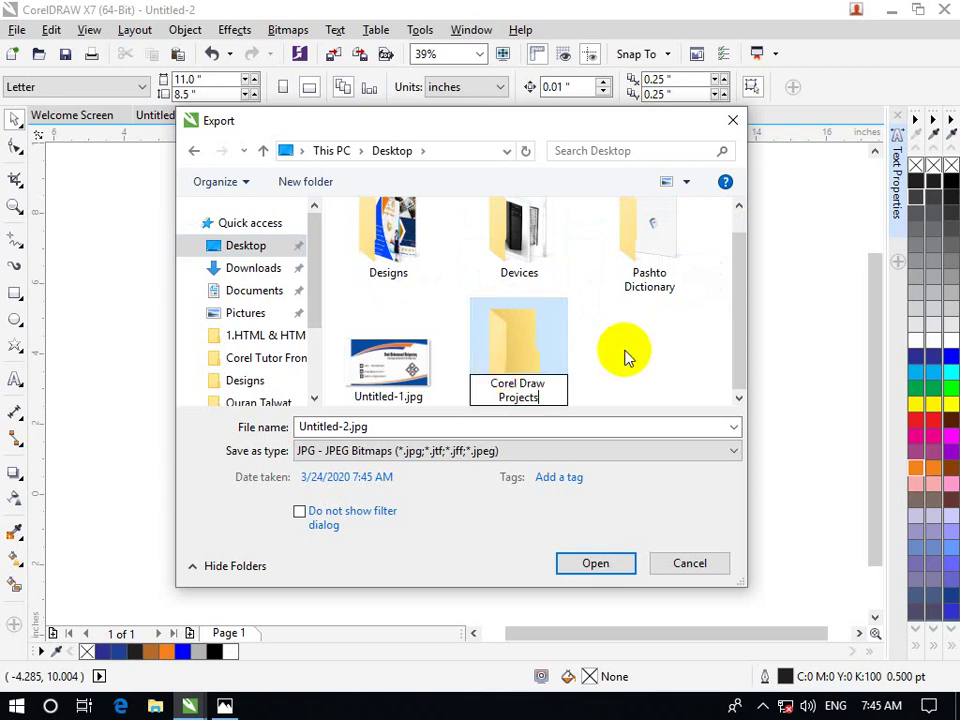
{"action": "double_click", "coordinate": [520, 322]}
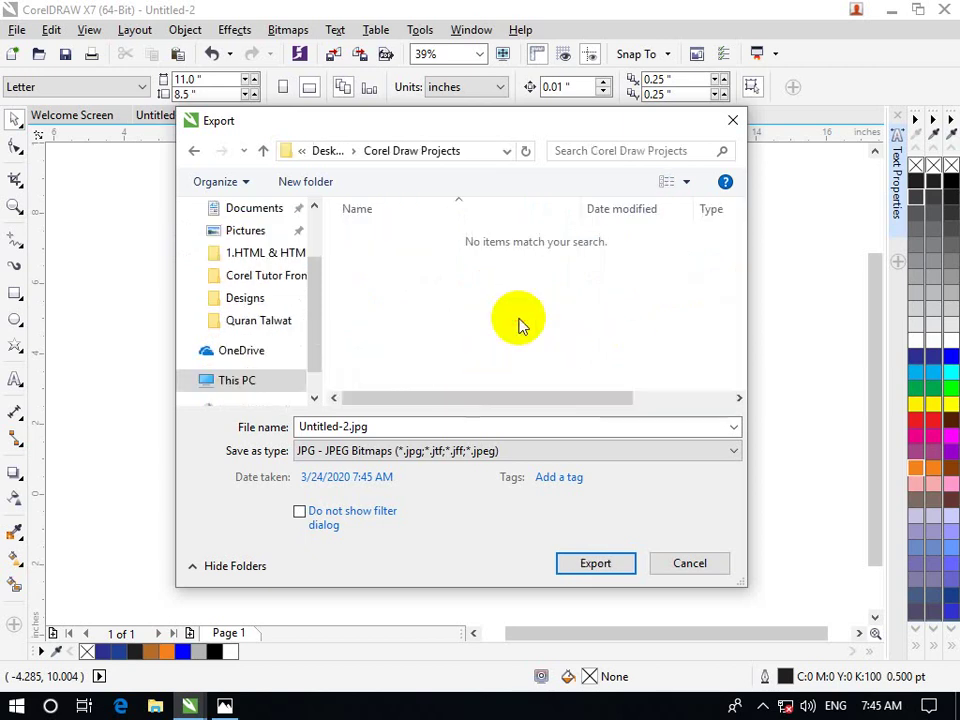
{"action": "double_click", "coordinate": [370, 428]}
{"action": "left_click", "coordinate": [686, 564]}
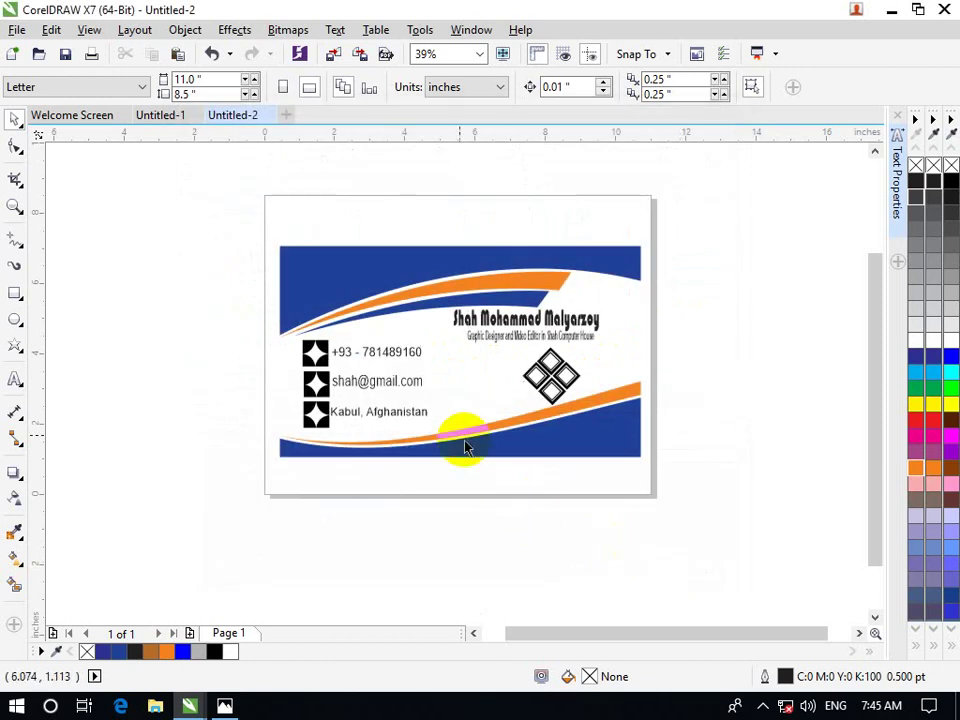
Save the drawing in CDR format as Bussiness Card in Corel Draw Format in the Desktop's Corel Draw Projects folder.
{"action": "left_click", "coordinate": [17, 29]}
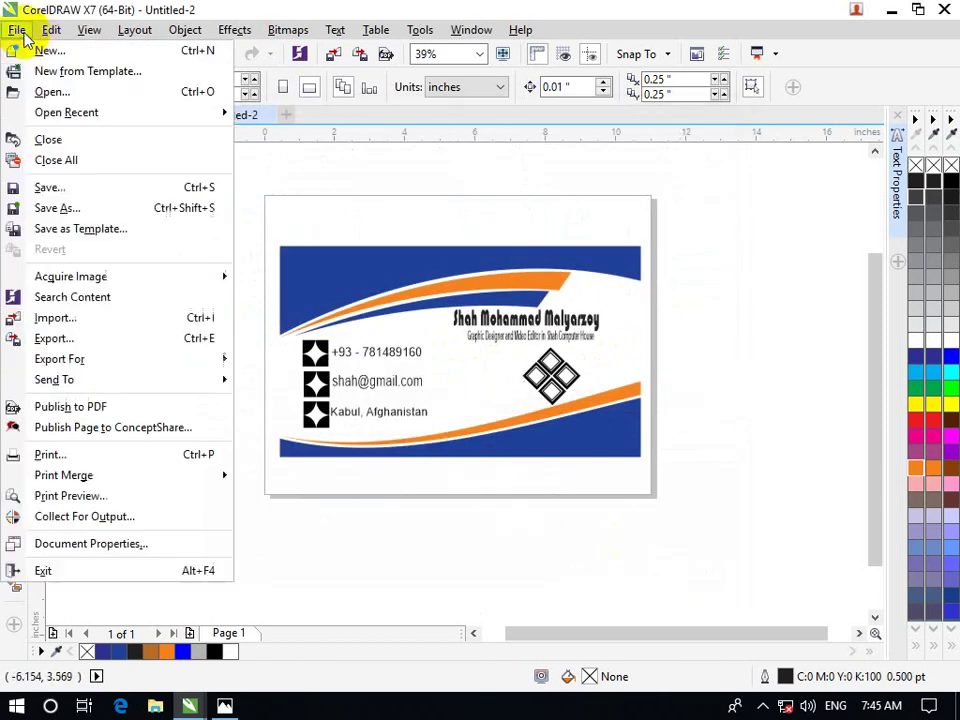
{"action": "left_click", "coordinate": [63, 188]}
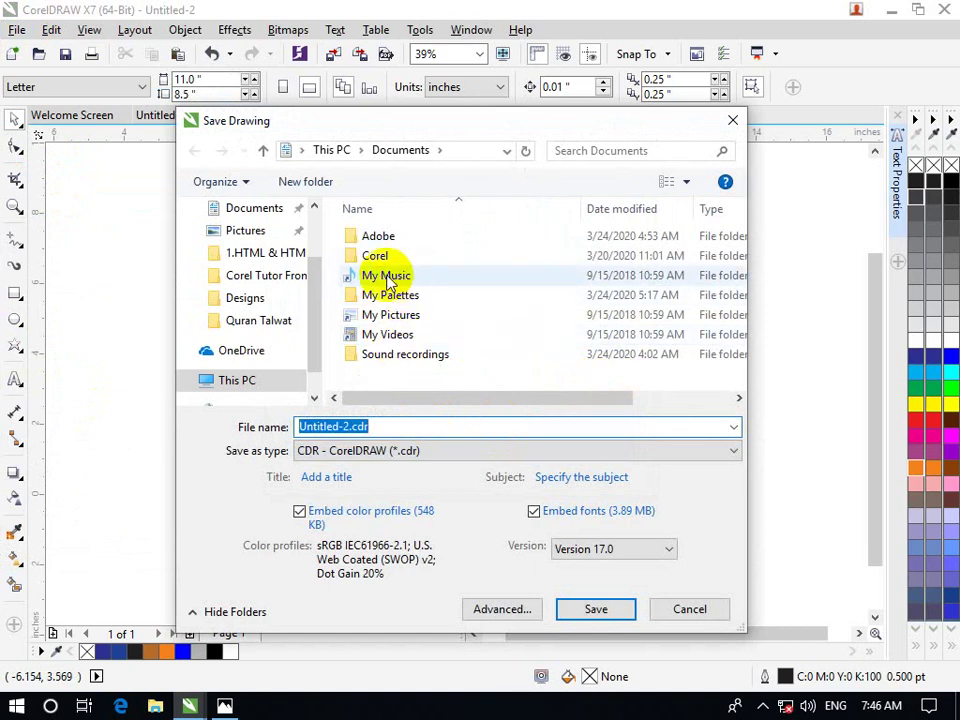
{"action": "scroll", "coordinate": [310, 230], "scroll_direction": "up", "scroll_amount": 1}
{"action": "left_click", "coordinate": [248, 247]}
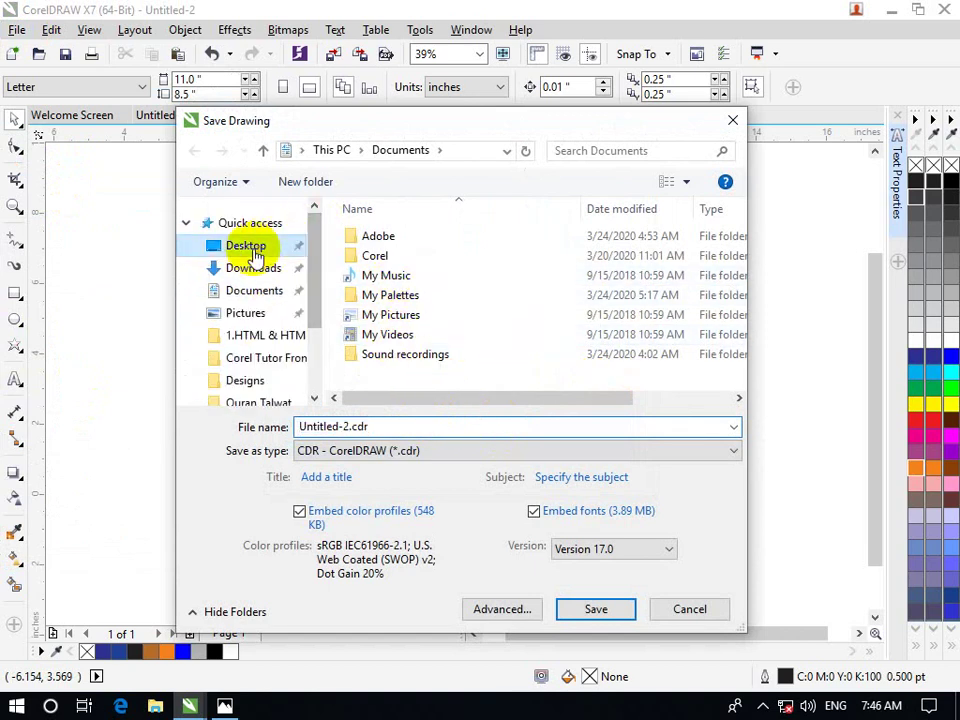
{"action": "double_click", "coordinate": [394, 280]}
{"action": "triple_click", "coordinate": [386, 427]}
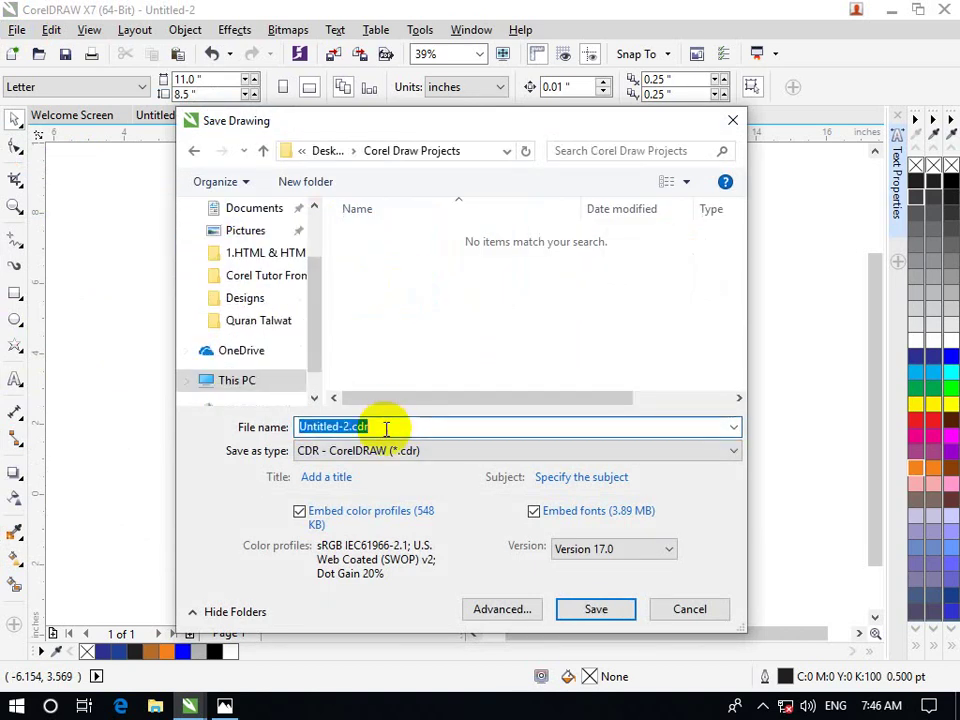
{"action": "type", "text": "B"}
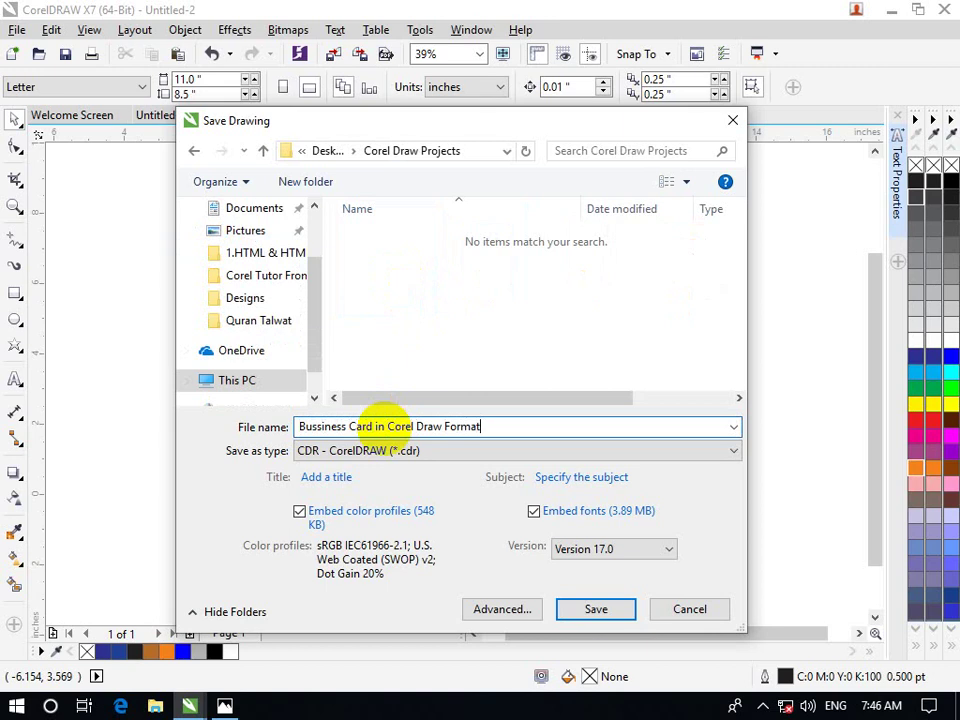
{"action": "left_click", "coordinate": [622, 614]}
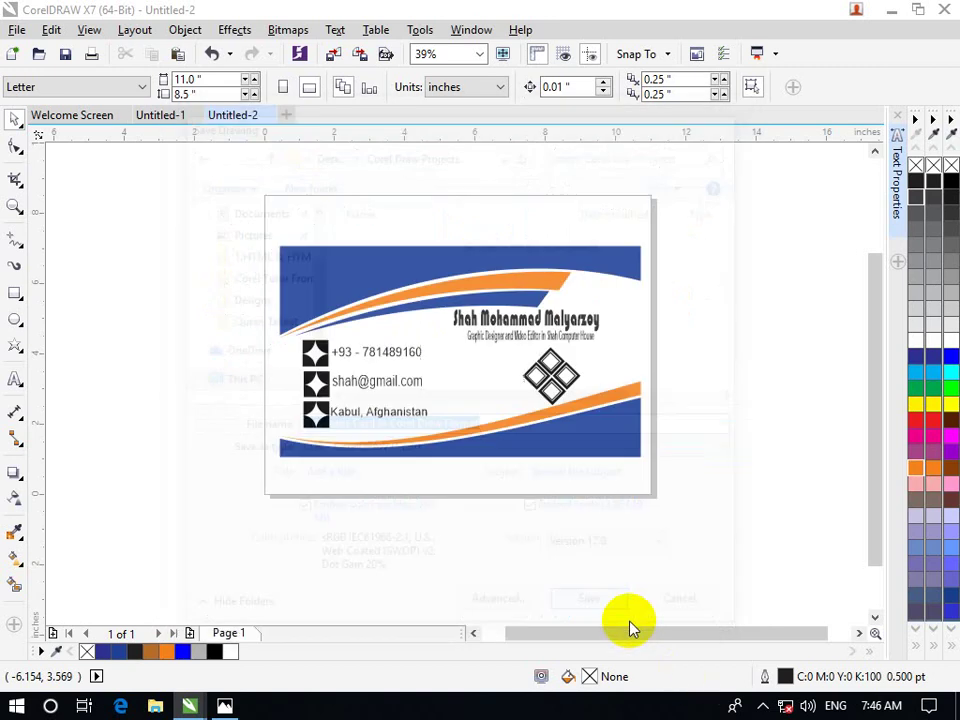
Export the card as a JPG named Bussiness Card to the Corel Draw Projects folder, accepting the offered JPEG settings.
{"action": "left_click", "coordinate": [17, 30]}
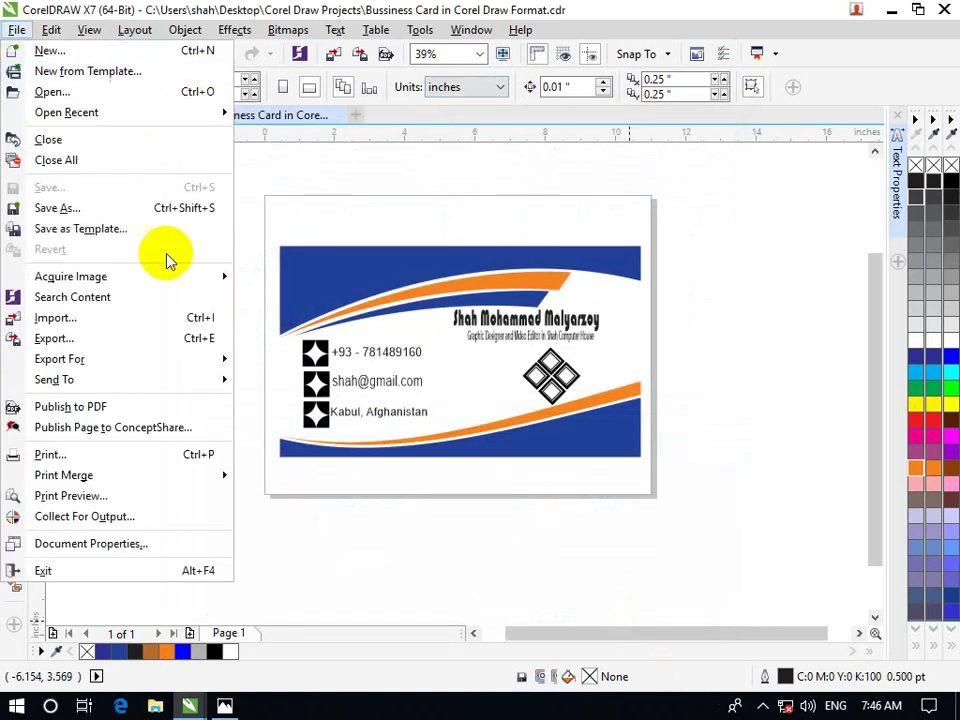
{"action": "left_click", "coordinate": [72, 340]}
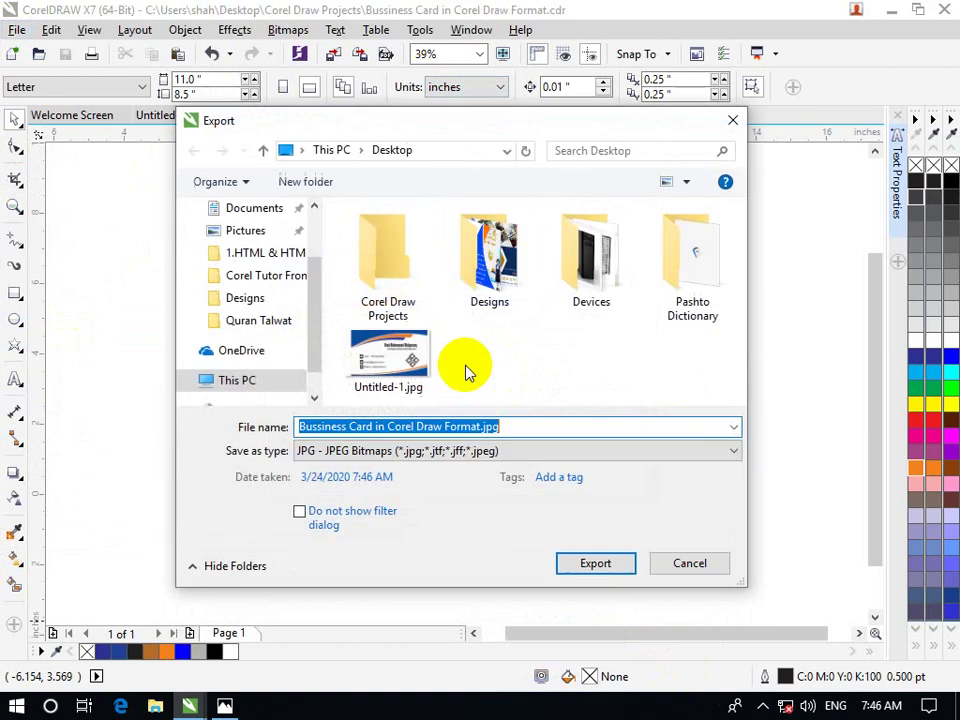
{"action": "double_click", "coordinate": [412, 278]}
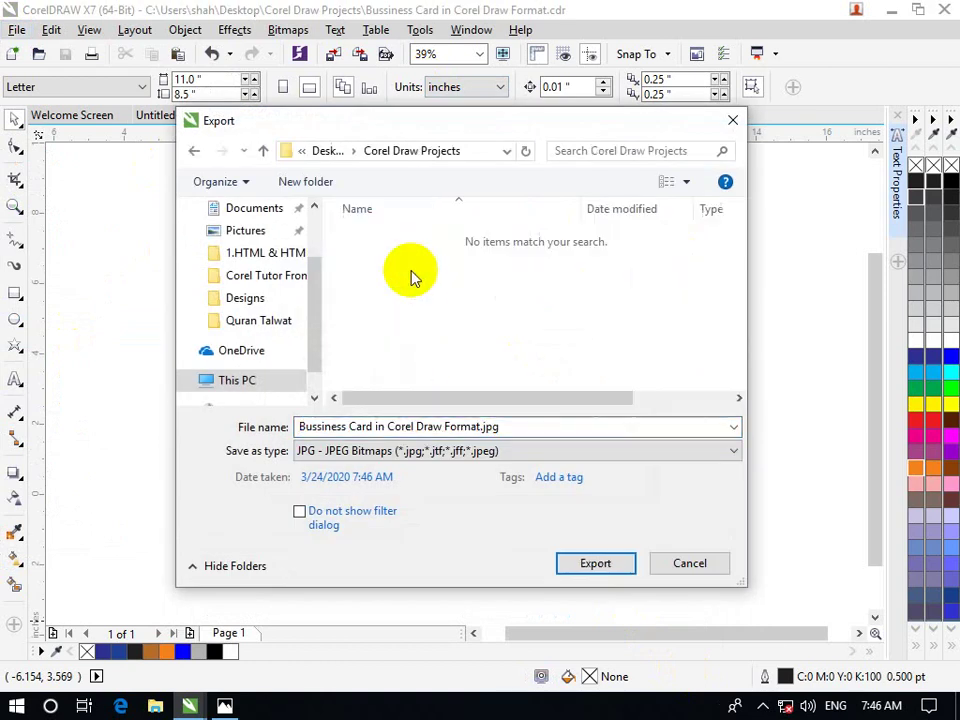
{"action": "left_click", "coordinate": [436, 458]}
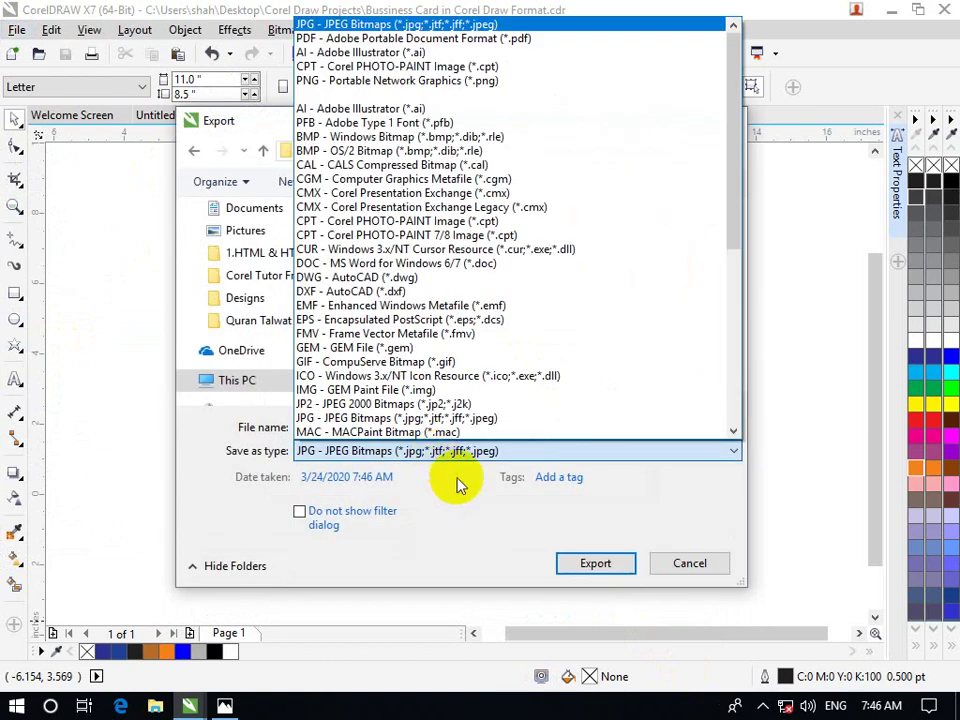
{"action": "left_click", "coordinate": [489, 420]}
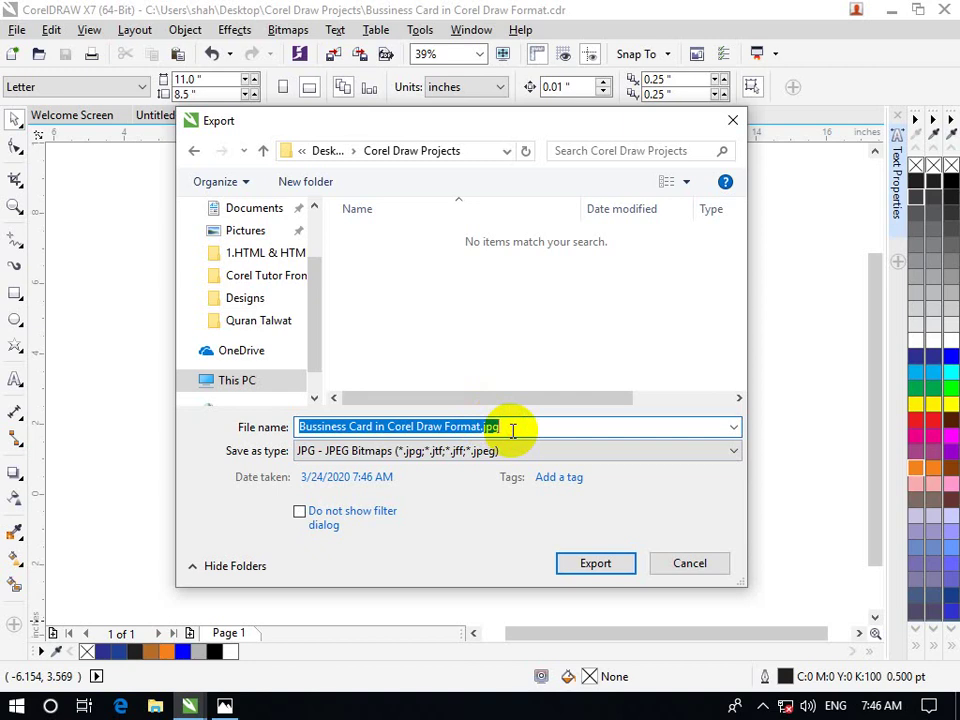
{"action": "type", "text": "Buss"}
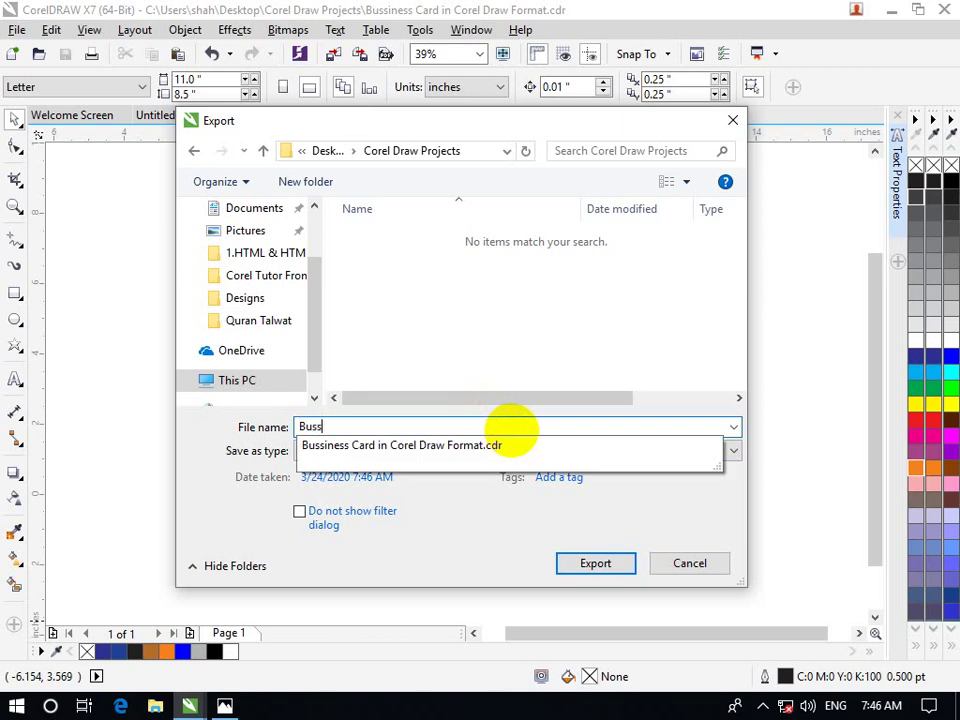
{"action": "type", "text": "oe"}
{"action": "key", "text": "BackSpace"}
{"action": "left_click", "coordinate": [600, 563]}
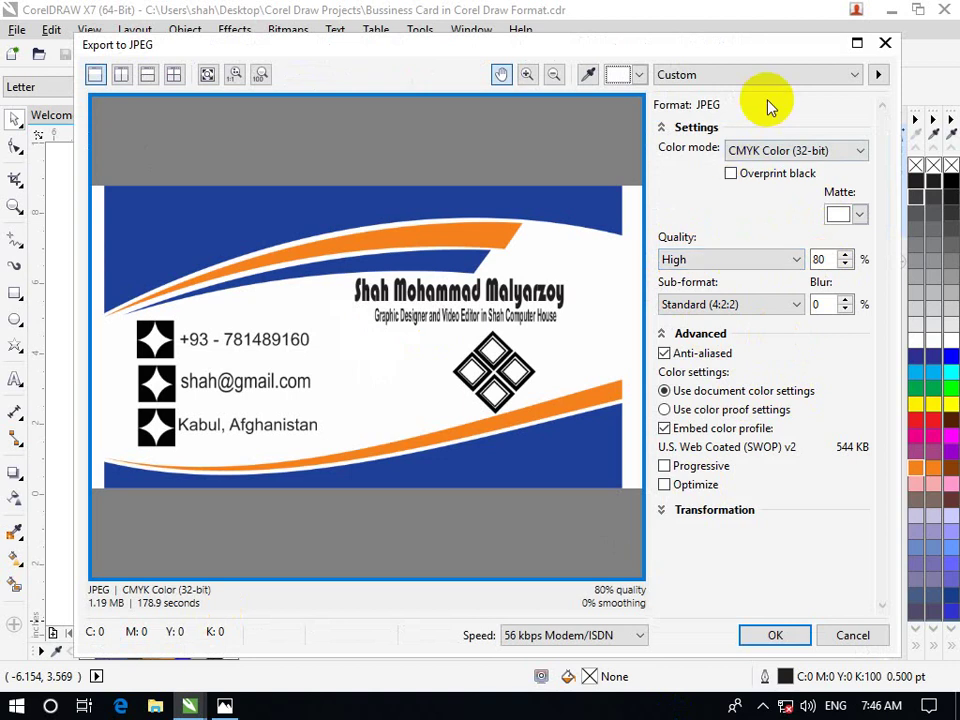
{"action": "left_click", "coordinate": [776, 633]}
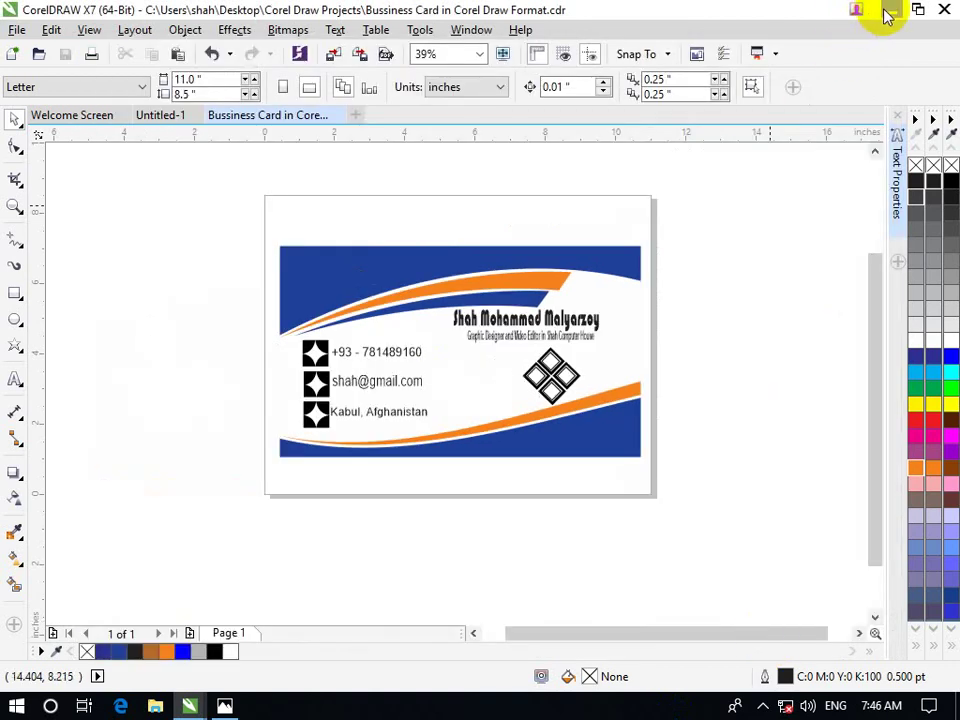
Switch to the Windows desktop, open the Corel Draw Projects folder and check the saved CDR and exported JPG files.
{"action": "left_click", "coordinate": [889, 10]}
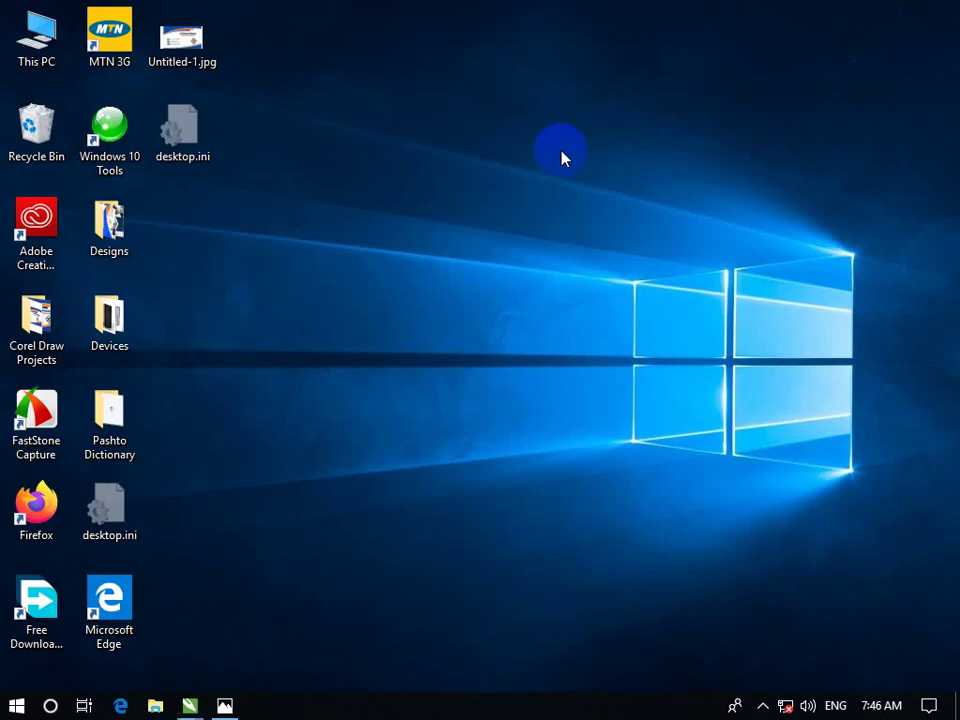
{"action": "double_click", "coordinate": [40, 330]}
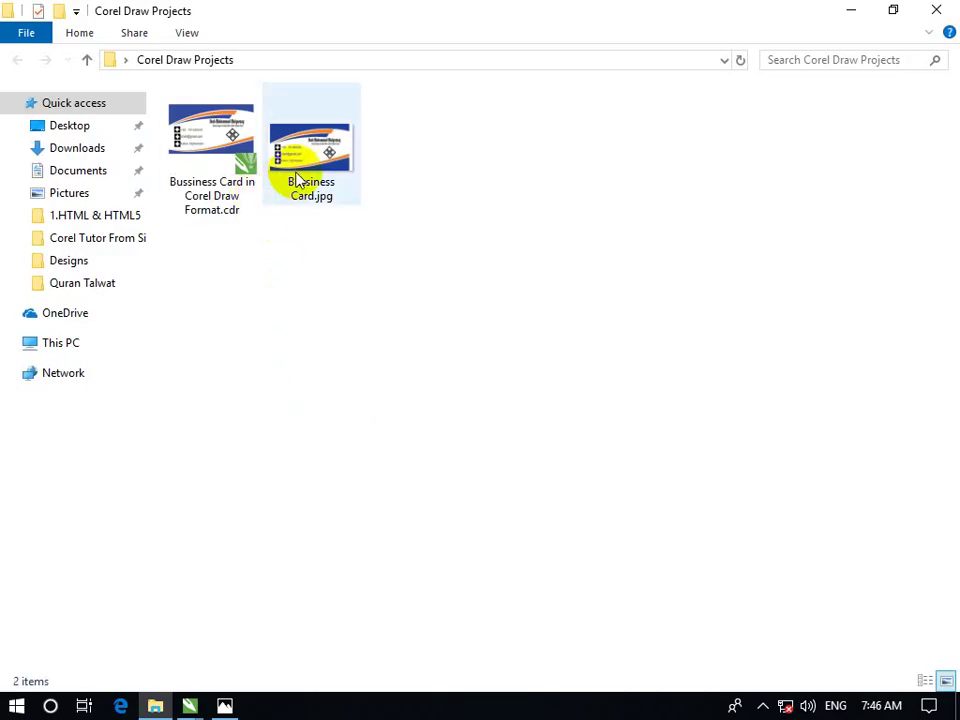
{"action": "left_click", "coordinate": [240, 143]}
{"action": "left_click", "coordinate": [251, 294]}
{"action": "left_click", "coordinate": [199, 167]}
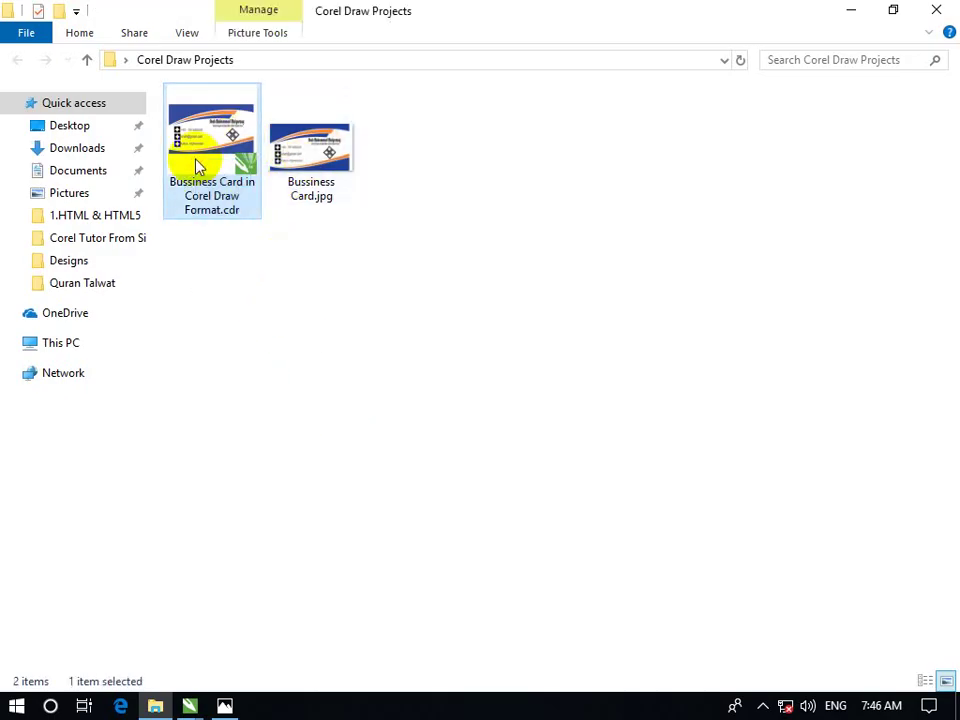
{"action": "left_click", "coordinate": [335, 155]}
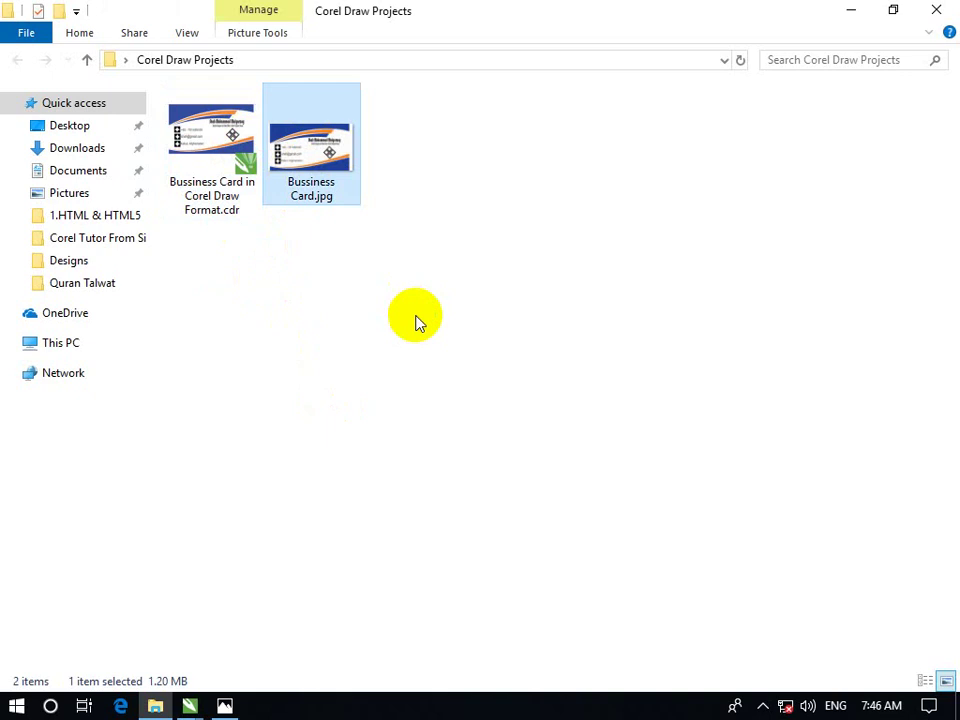